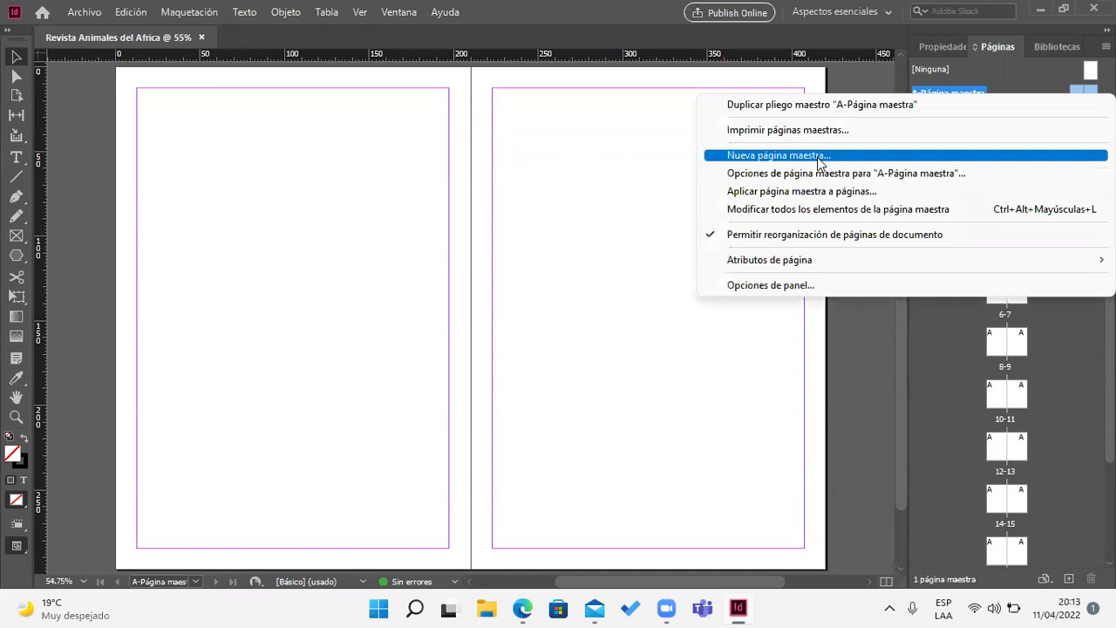
# Step: Create a new two-page A4 master spread with prefix B, not based on any other master
pyautogui.click(955, 91)
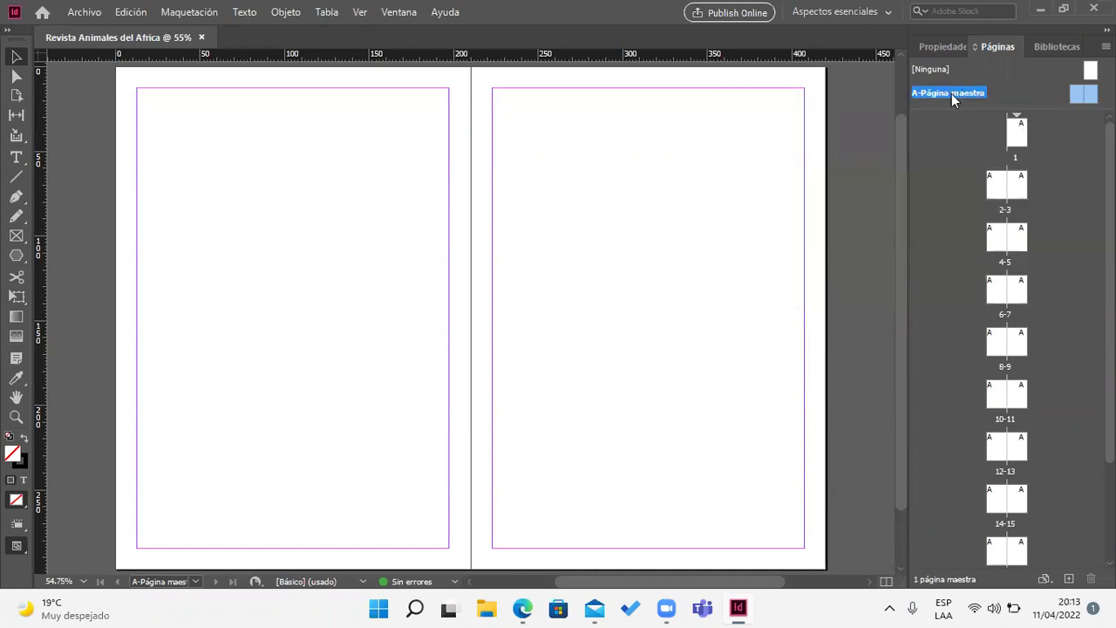
pyautogui.rightClick(951, 93)
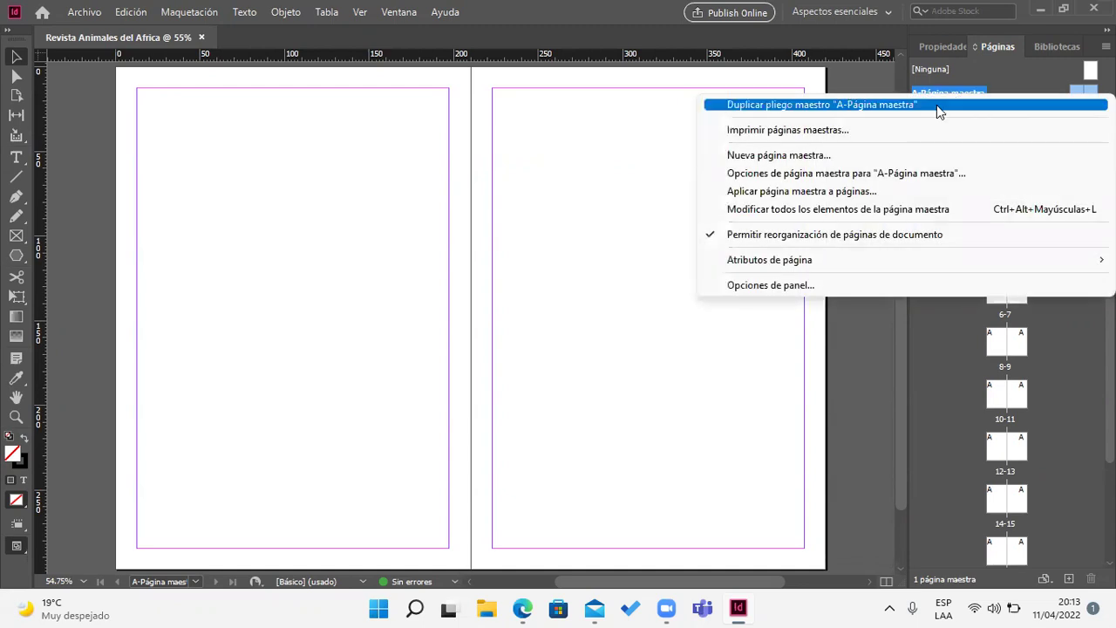
pyautogui.click(885, 157)
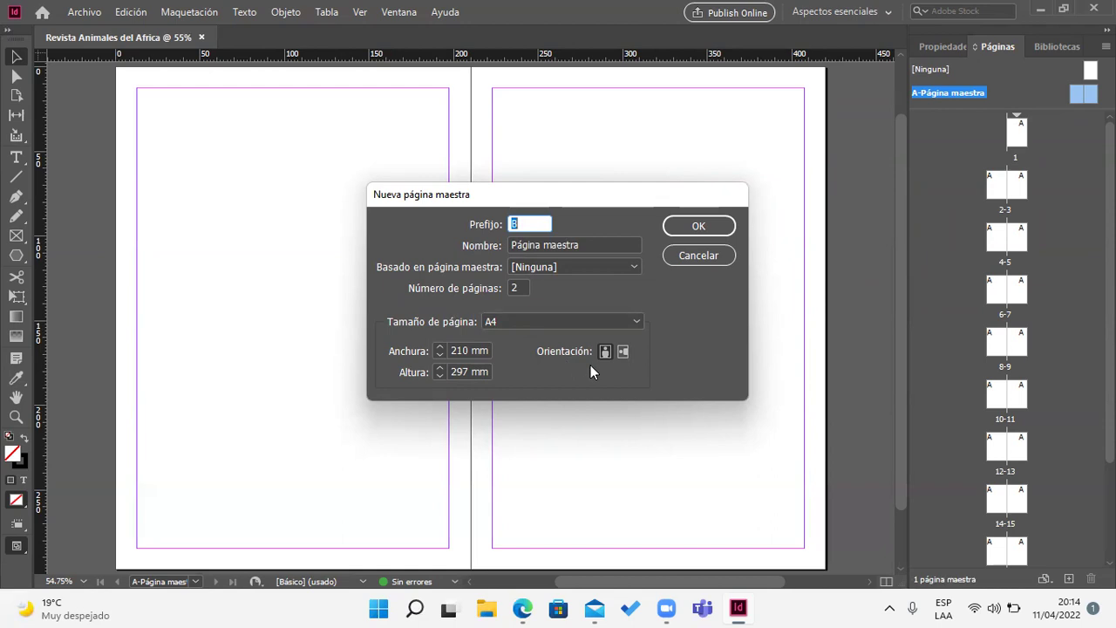
pyautogui.click(636, 318)
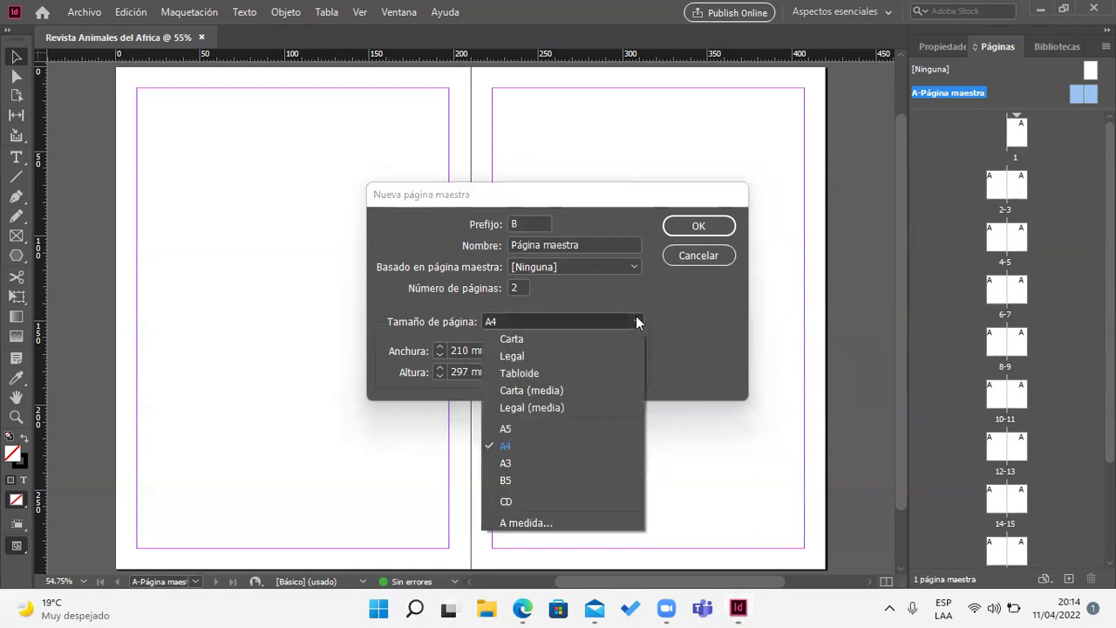
pyautogui.click(636, 318)
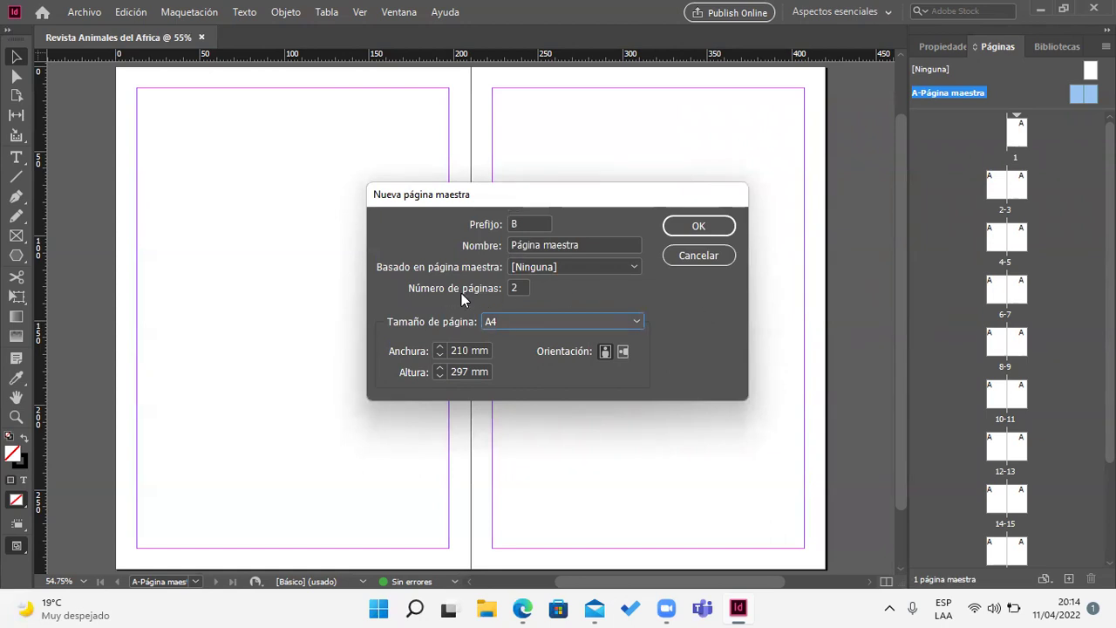
pyautogui.click(690, 228)
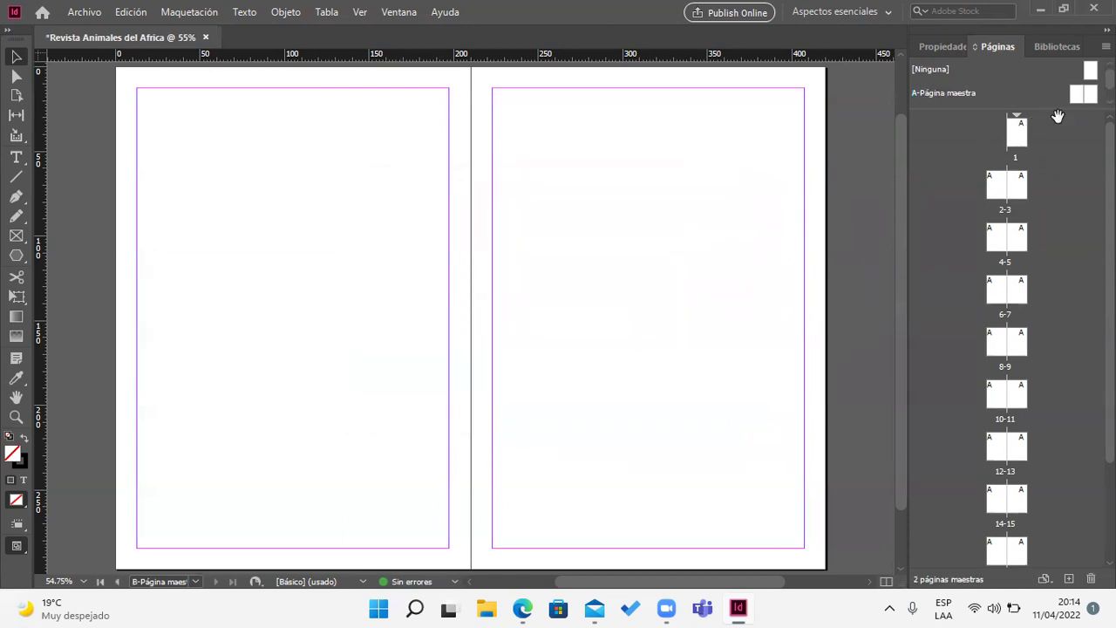
# Step: Enlarge the master page list to show both masters and open the B-Página maestra spread for editing
pyautogui.moveTo(1049, 115); pyautogui.dragTo(1049, 150)
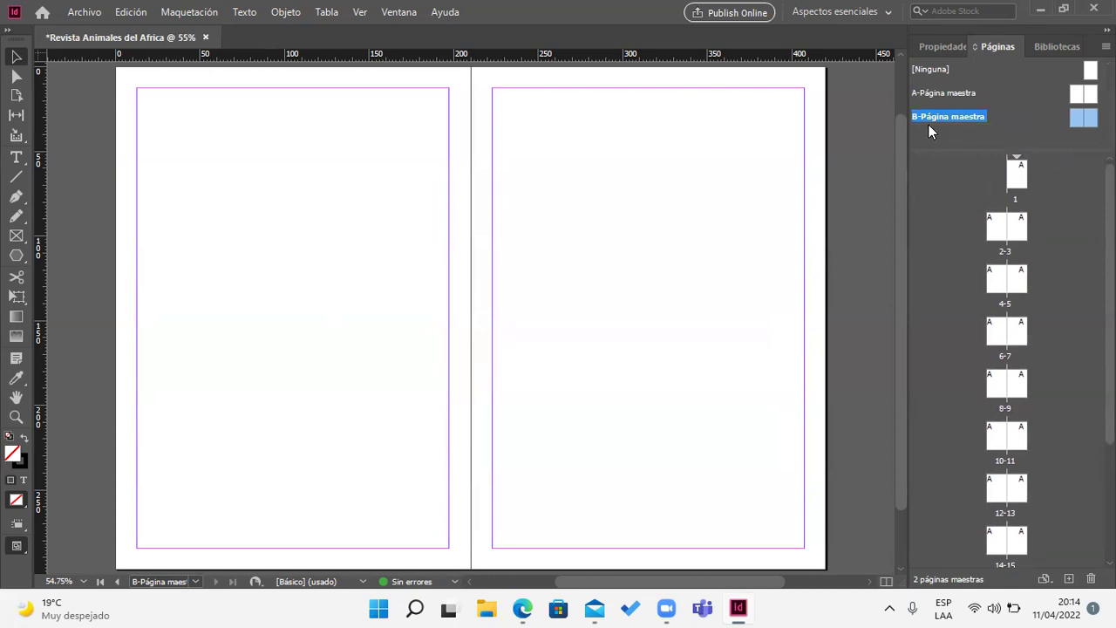
pyautogui.doubleClick(950, 93)
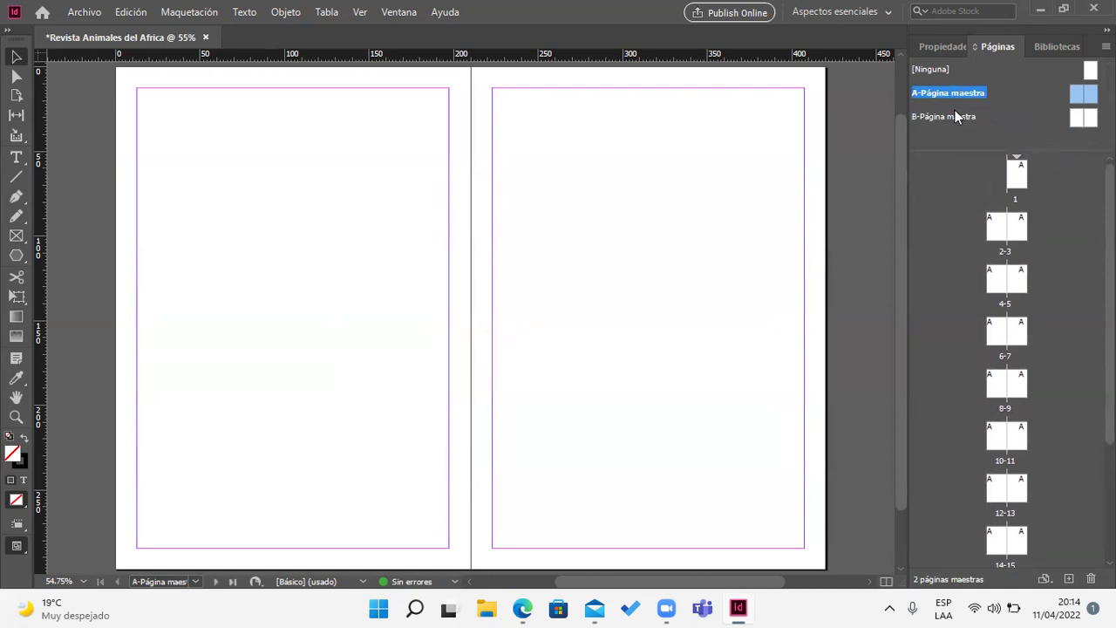
pyautogui.doubleClick(953, 116)
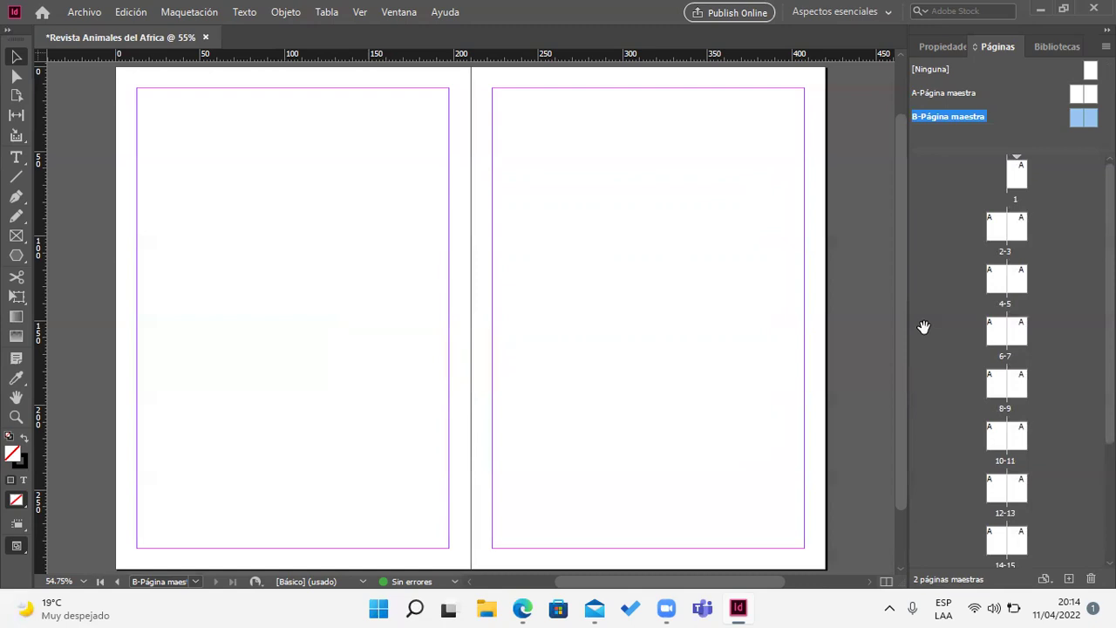
# Step: Draw a 210 × 297 mm rectangle covering the whole left page of the B master spread
pyautogui.click(24, 259)
pyautogui.rightClick(21, 262)
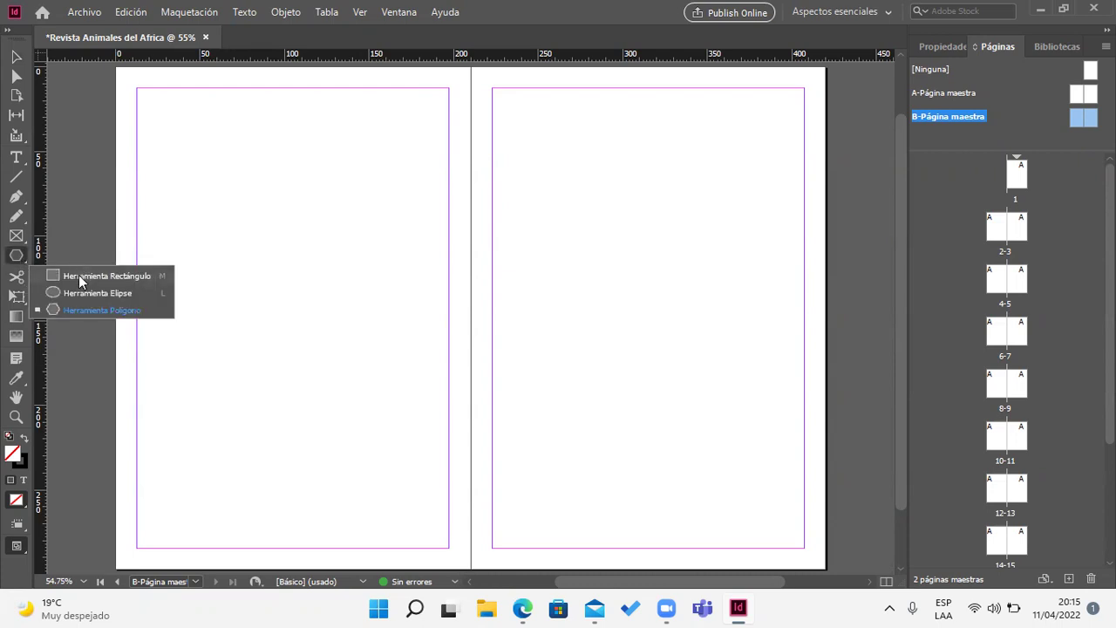
pyautogui.click(79, 277)
pyautogui.moveTo(119, 70); pyautogui.dragTo(471, 570)
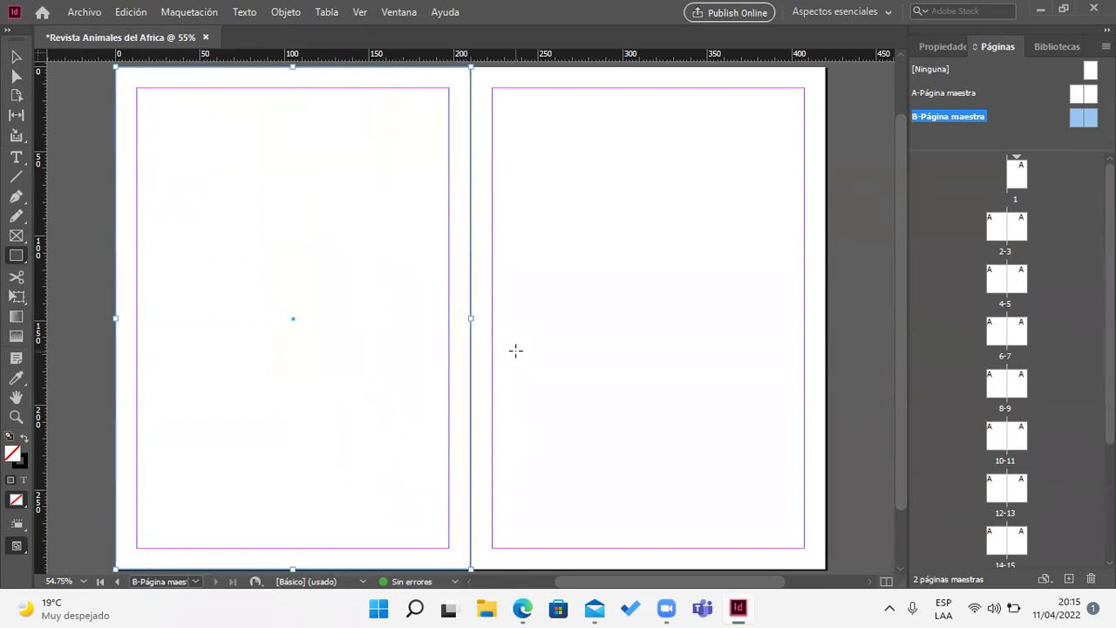
# Step: Fill the full-page rectangle with light yellow, about C=2 M=0 Y=74 K=0
pyautogui.click(939, 52)
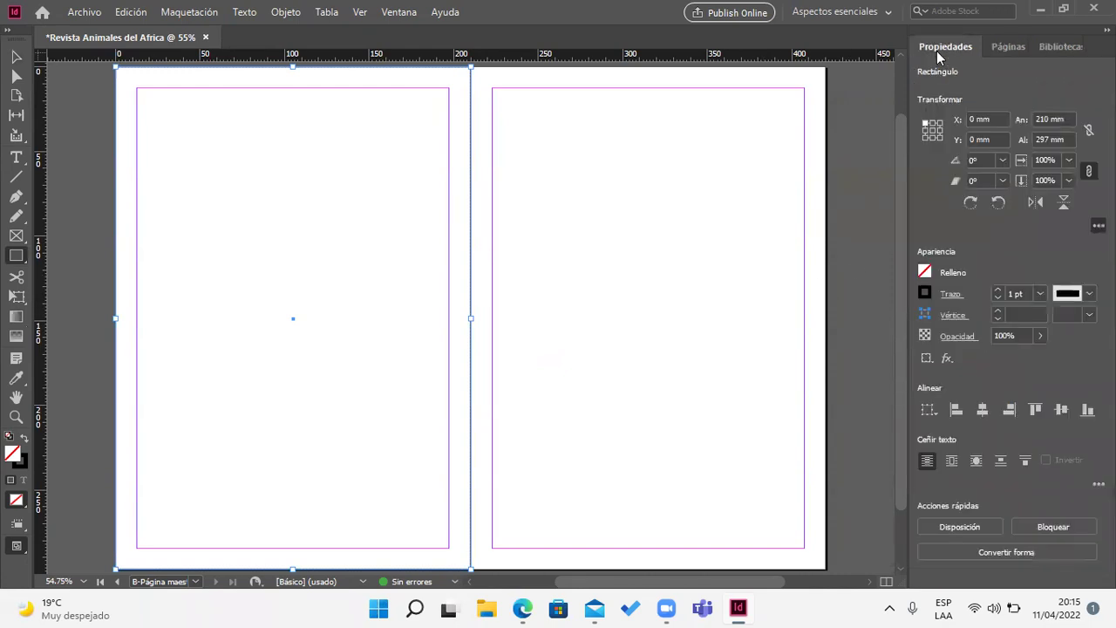
pyautogui.click(926, 273)
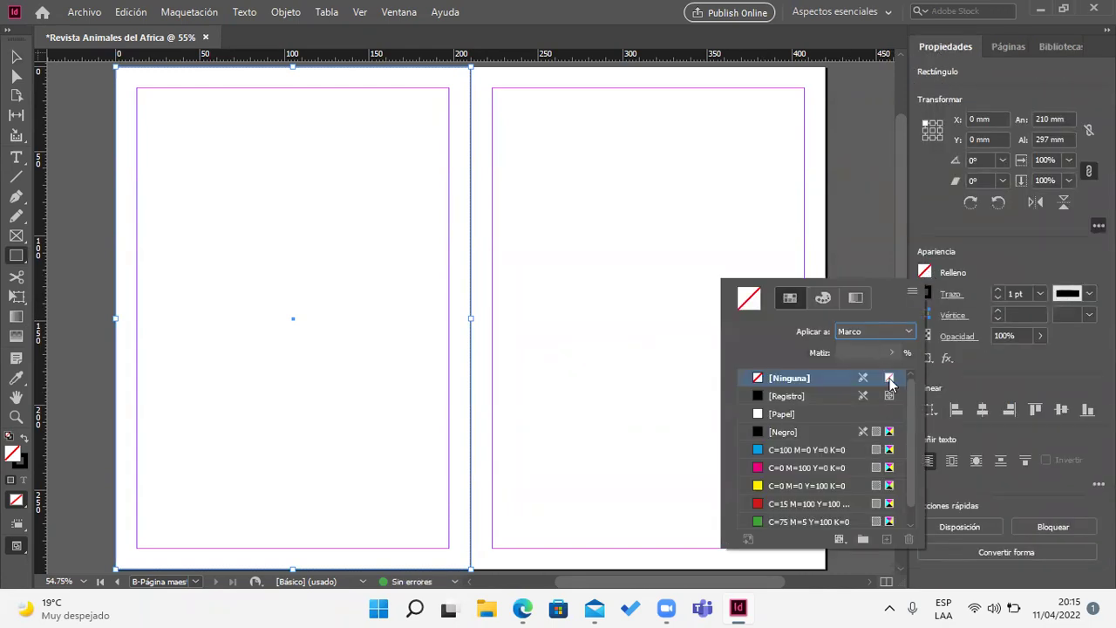
pyautogui.click(822, 297)
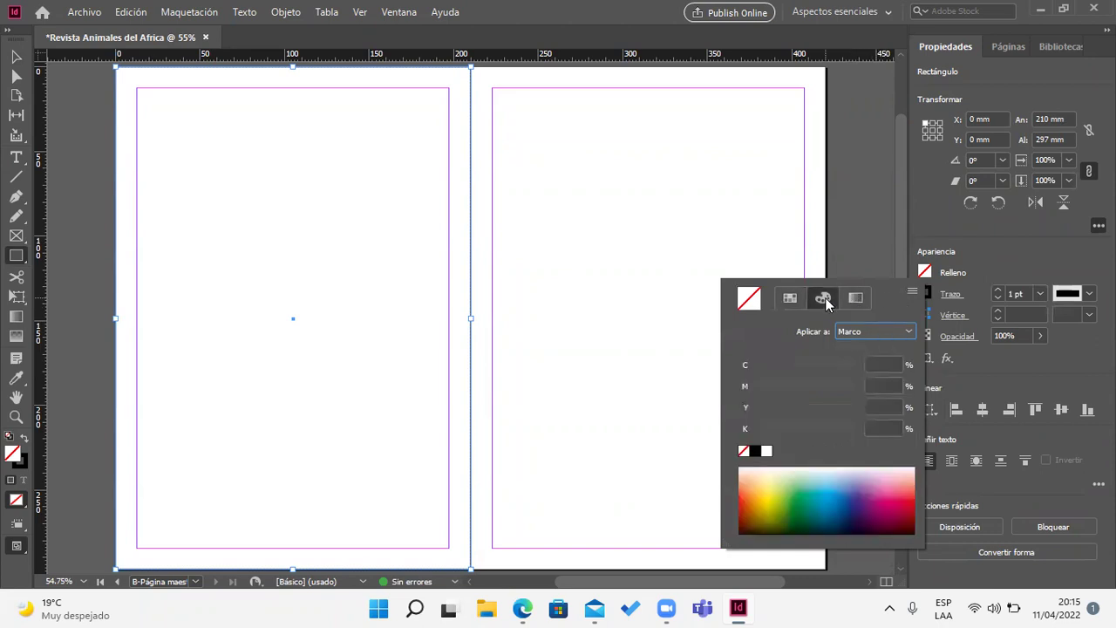
pyautogui.click(786, 493)
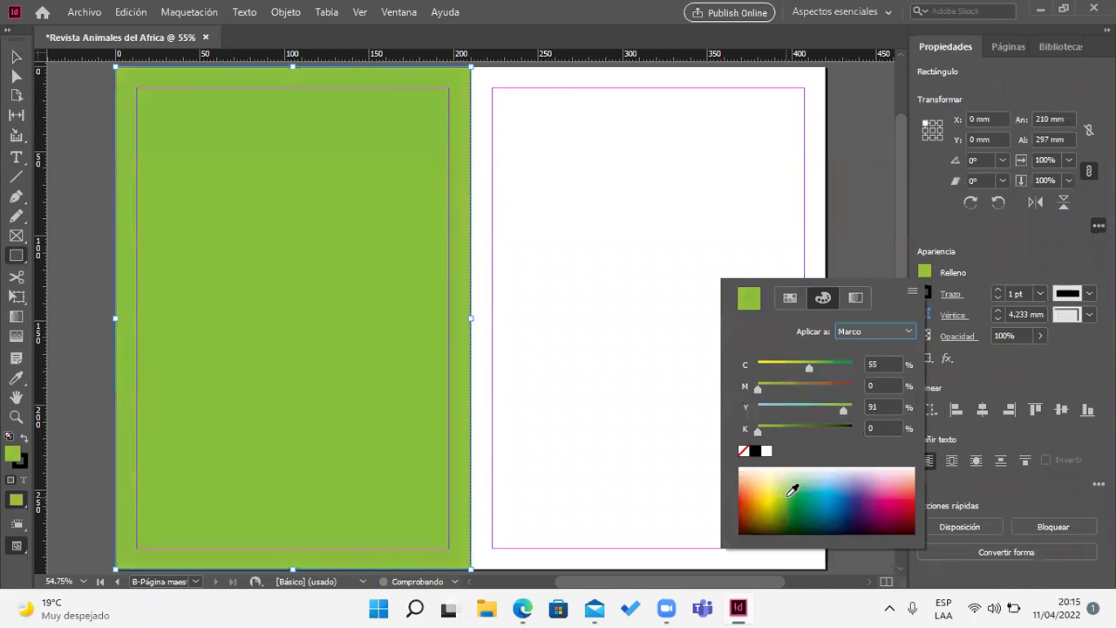
pyautogui.moveTo(787, 493)
pyautogui.mouseDown()
pyautogui.moveTo(817, 481)
pyautogui.moveTo(772, 482)
pyautogui.moveTo(782, 483)
pyautogui.mouseUp()
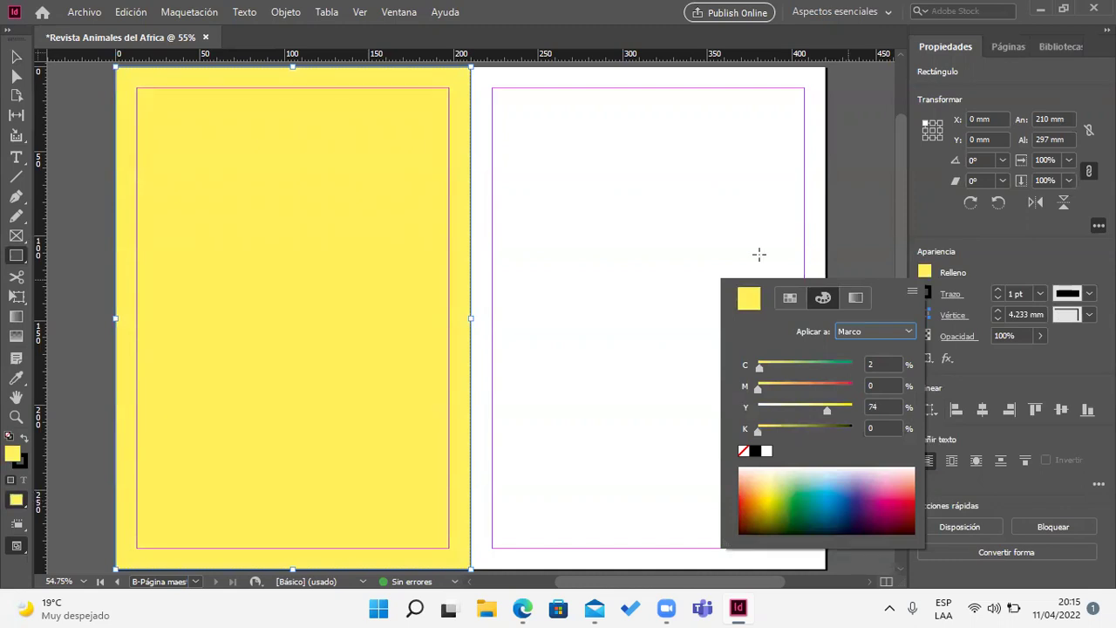
pyautogui.click(775, 488)
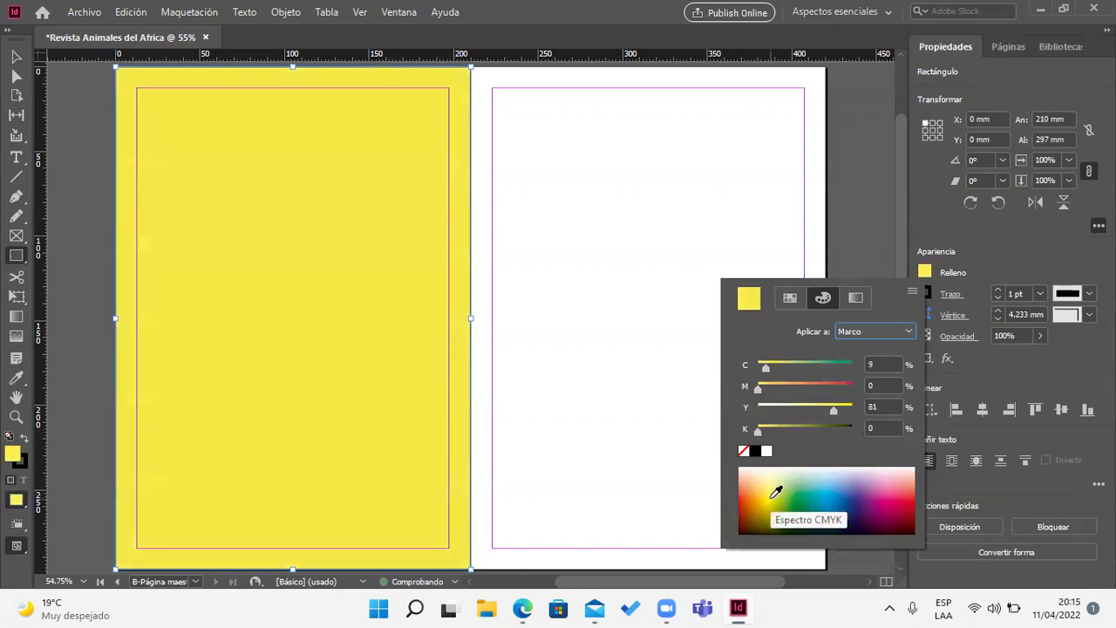
pyautogui.click(776, 485)
pyautogui.moveTo(780, 488)
pyautogui.mouseDown()
pyautogui.moveTo(779, 508)
pyautogui.moveTo(792, 496)
pyautogui.moveTo(782, 486)
pyautogui.moveTo(764, 474)
pyautogui.moveTo(747, 483)
pyautogui.moveTo(775, 488)
pyautogui.moveTo(770, 481)
pyautogui.mouseUp()
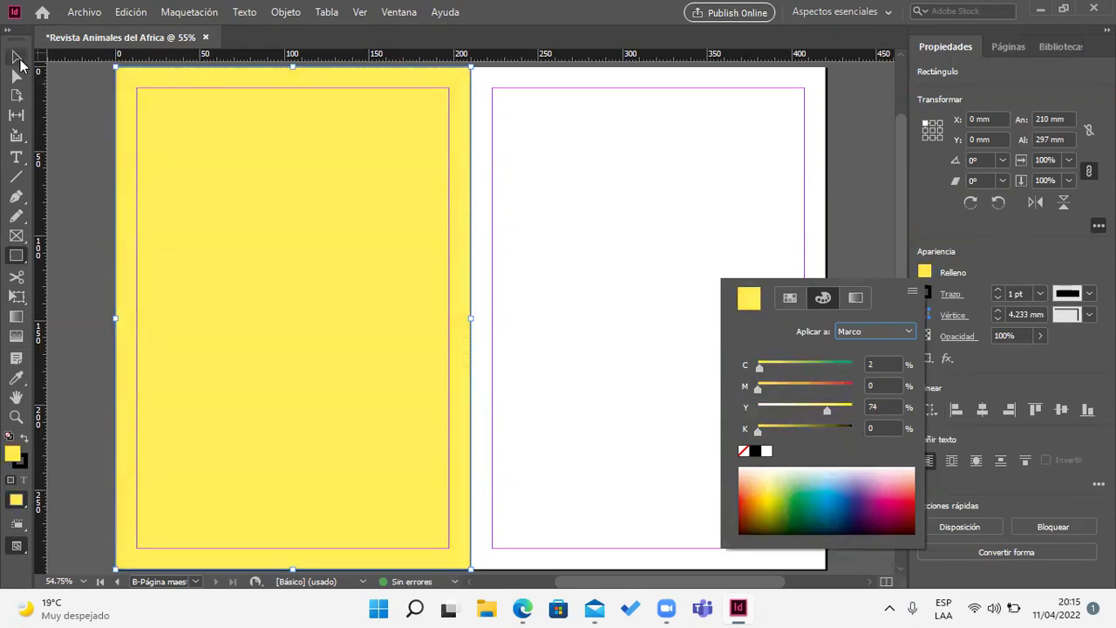
pyautogui.press('Escape')
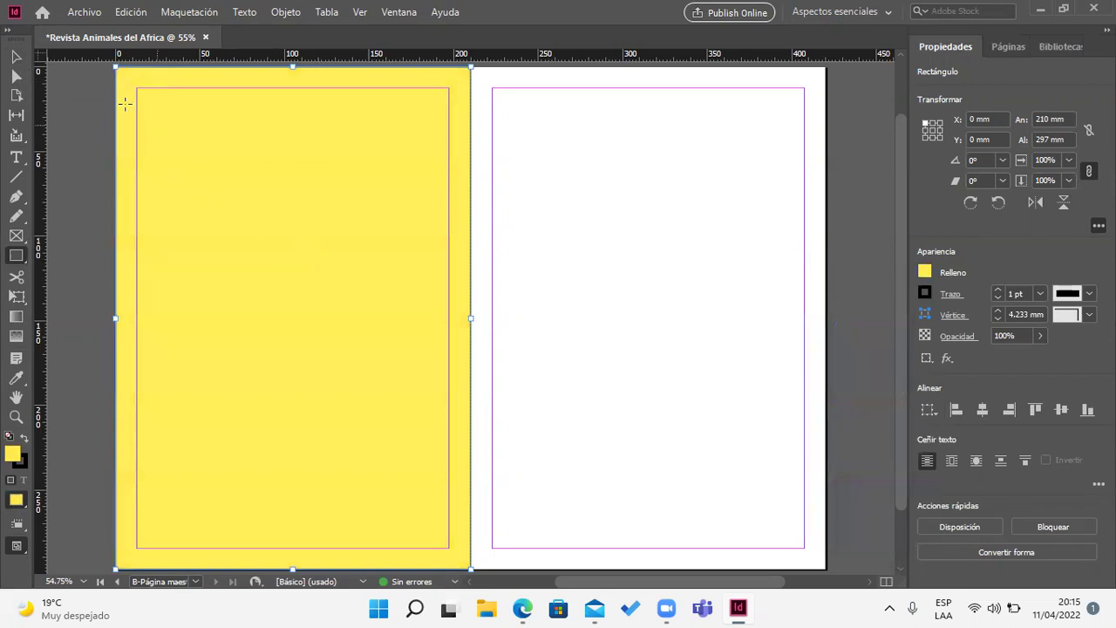
# Step: Duplicate the yellow rectangle onto the right page of the master so it covers that page exactly
pyautogui.click(16, 56)
pyautogui.moveTo(222, 218); pyautogui.dragTo(575, 221)
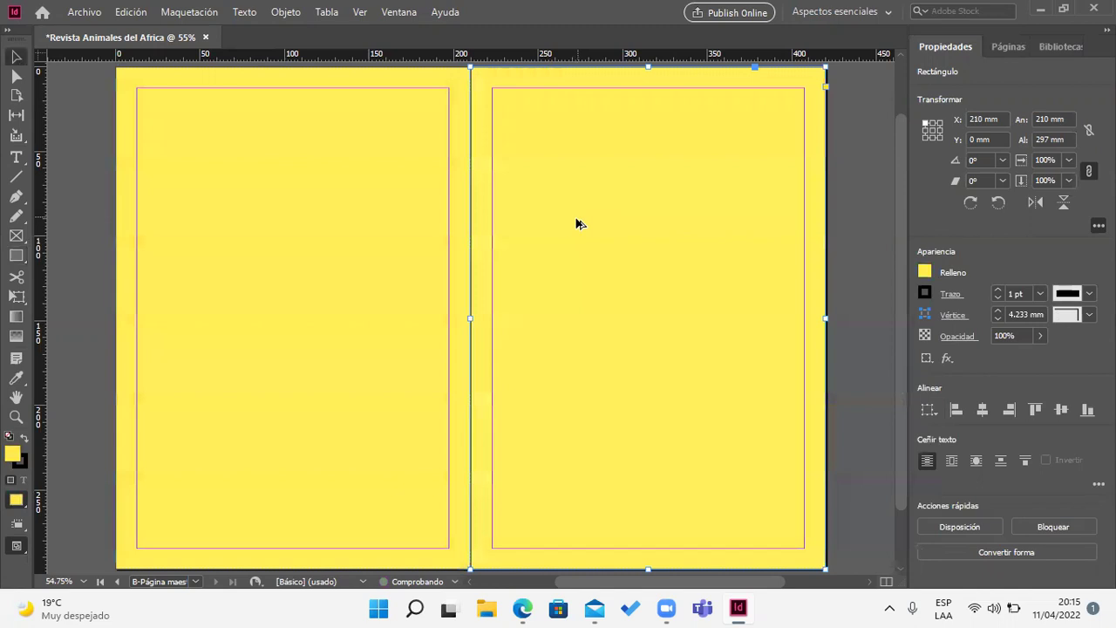
pyautogui.click(856, 348)
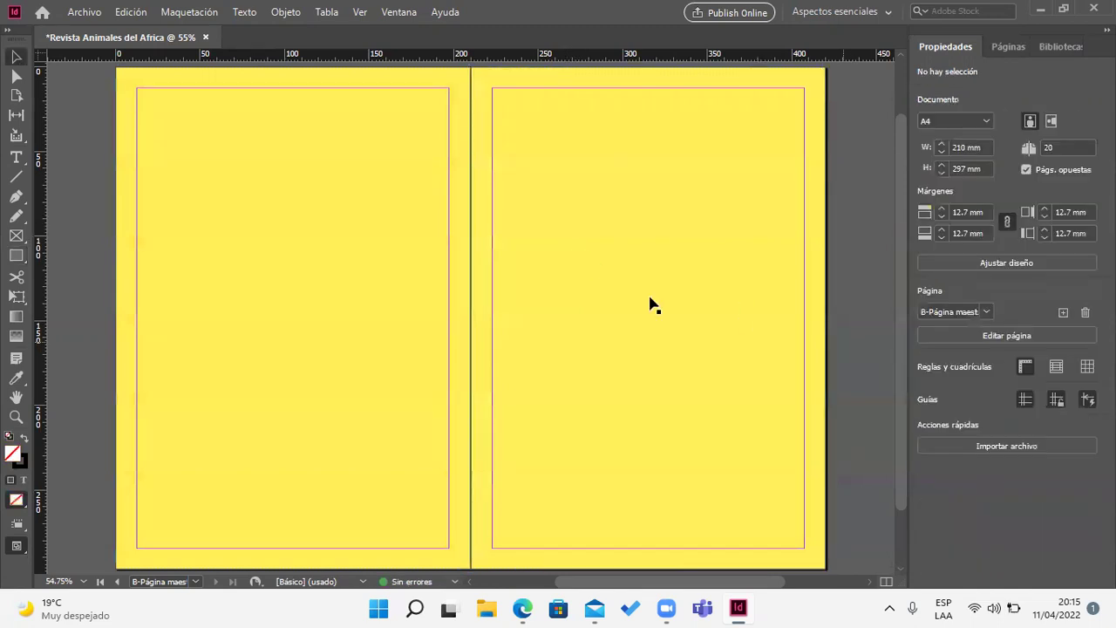
# Step: Set the stroke of both yellow background rectangles to 0 pt
pyautogui.click(451, 238)
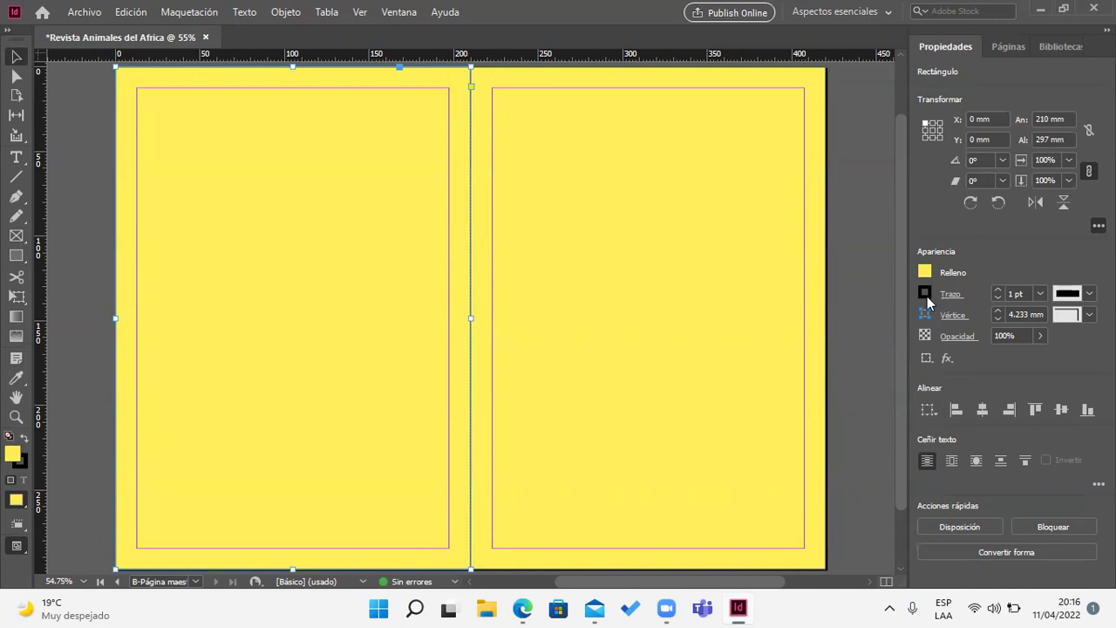
pyautogui.click(998, 297)
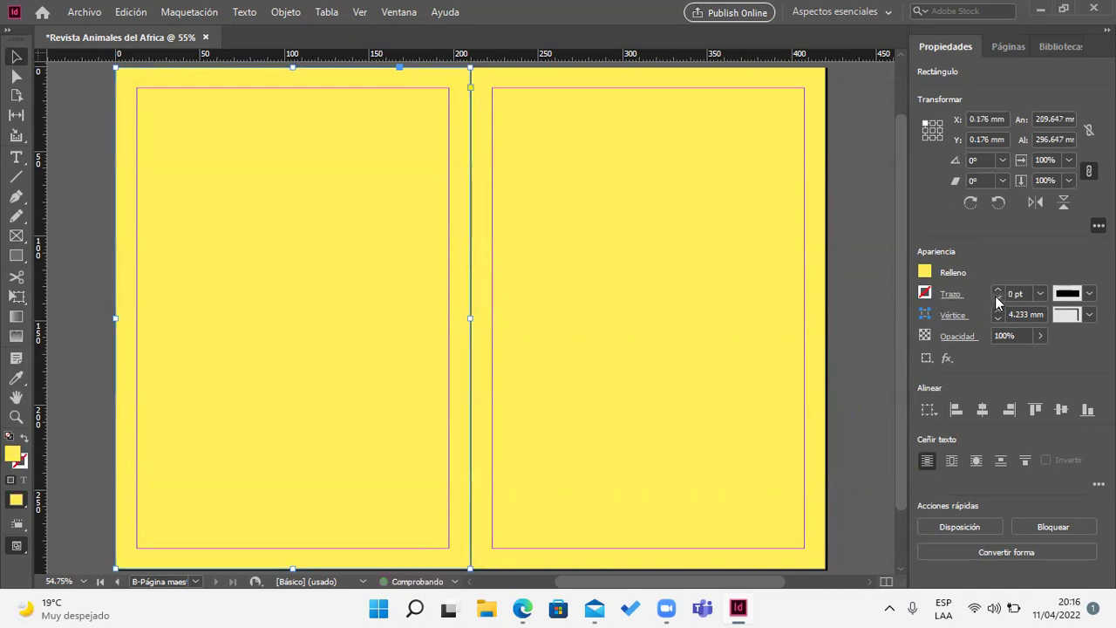
pyautogui.click(767, 294)
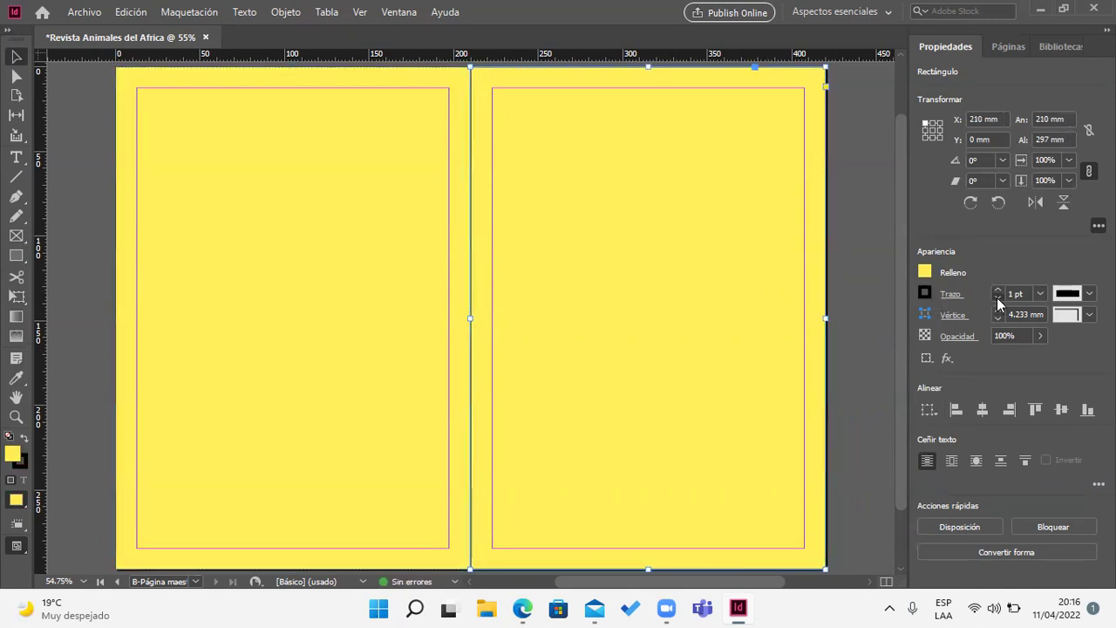
pyautogui.click(998, 298)
pyautogui.click(881, 306)
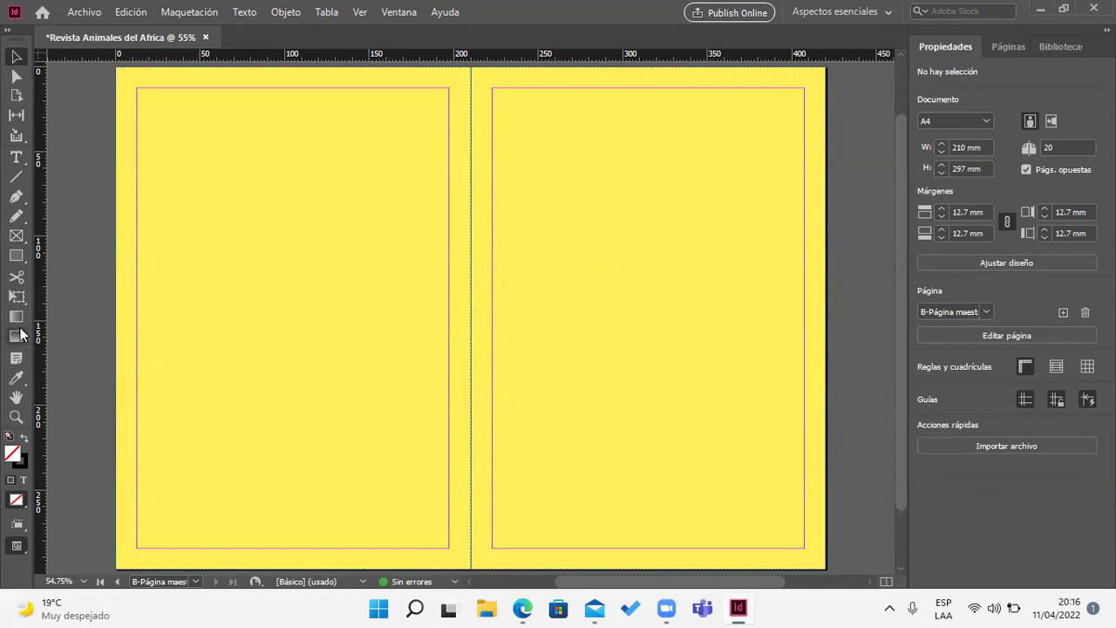
# Step: Draw a rectangular band about 210 × 30 mm along the bottom edge of the left master page
pyautogui.click(16, 255)
pyautogui.moveTo(117, 520); pyautogui.dragTo(470, 572)
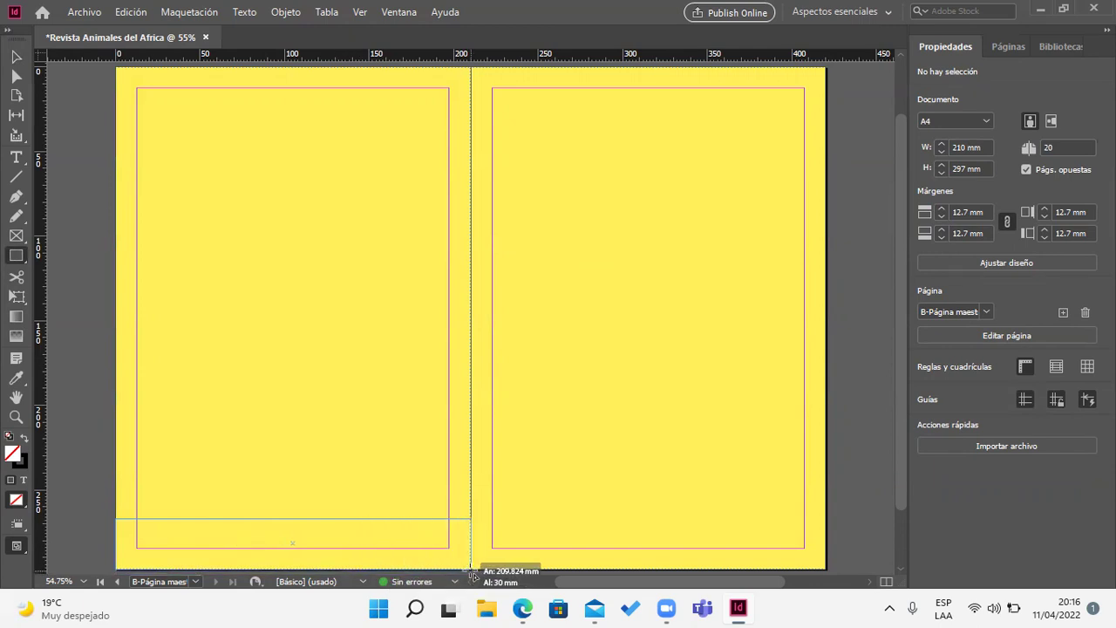
pyautogui.moveTo(471, 573); pyautogui.dragTo(471, 571)
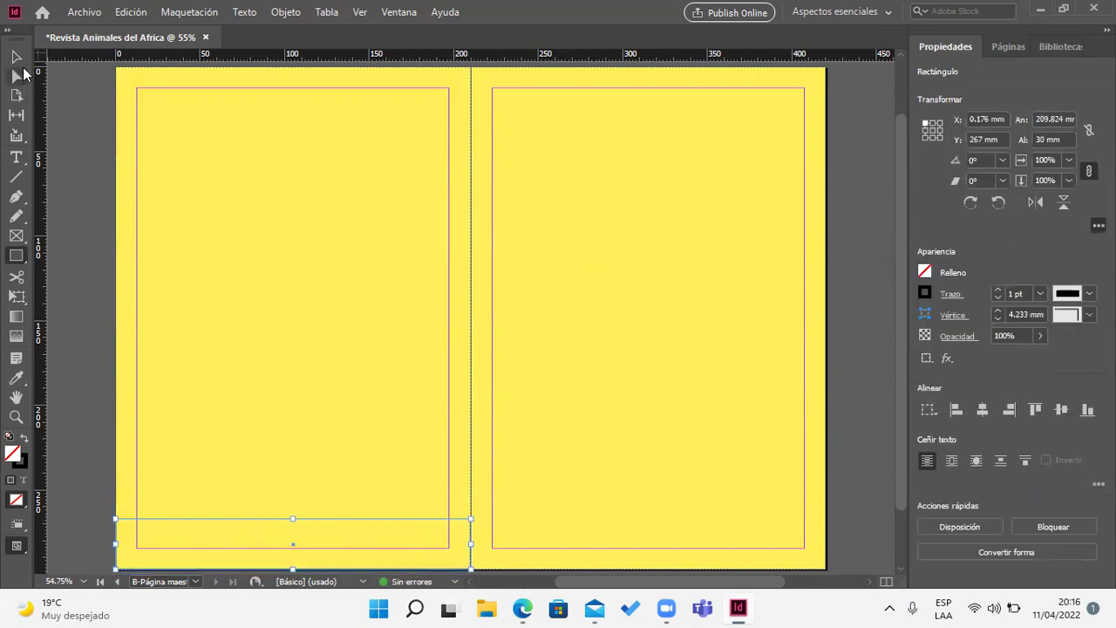
pyautogui.click(17, 59)
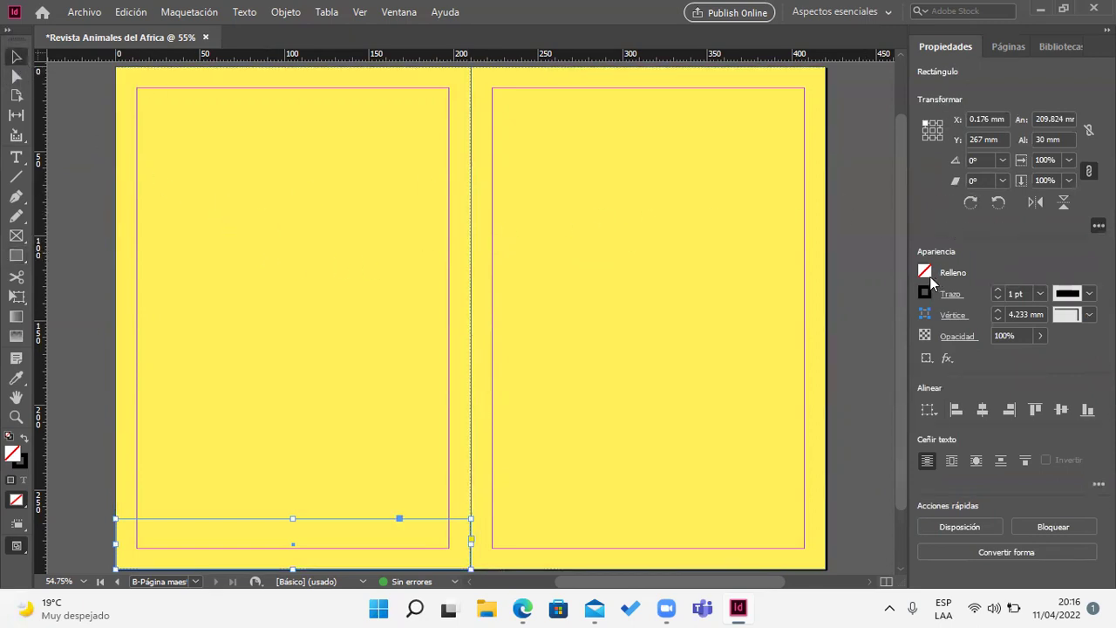
# Step: Set the bottom band's stroke to 0 pt and fill it with orange, C=0 M=71 Y=100 K=0
pyautogui.click(998, 301)
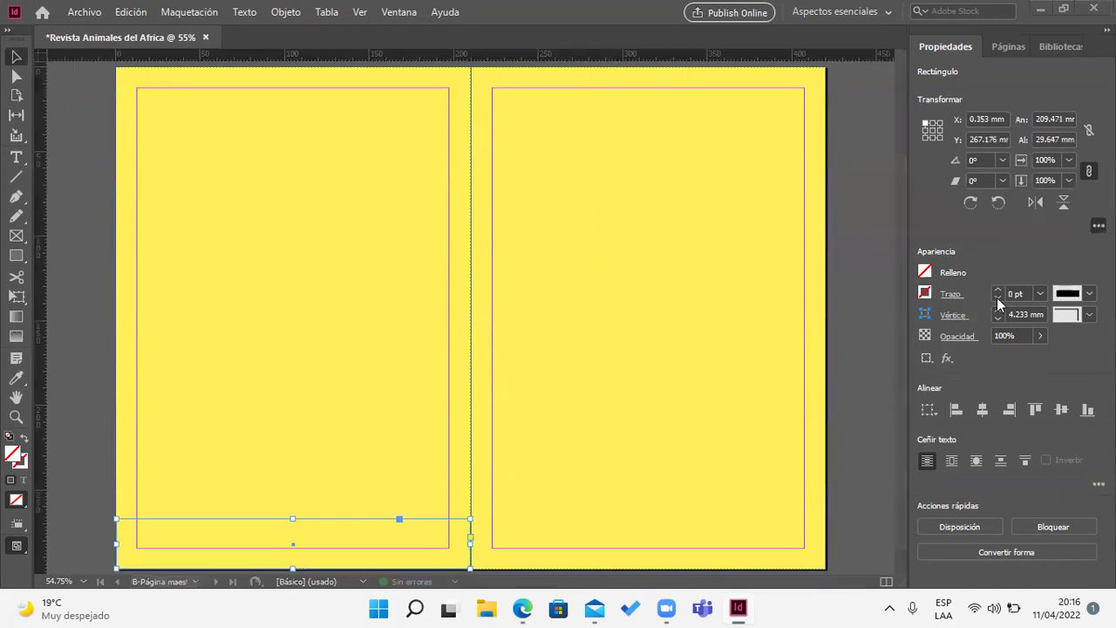
pyautogui.click(923, 273)
pyautogui.click(854, 299)
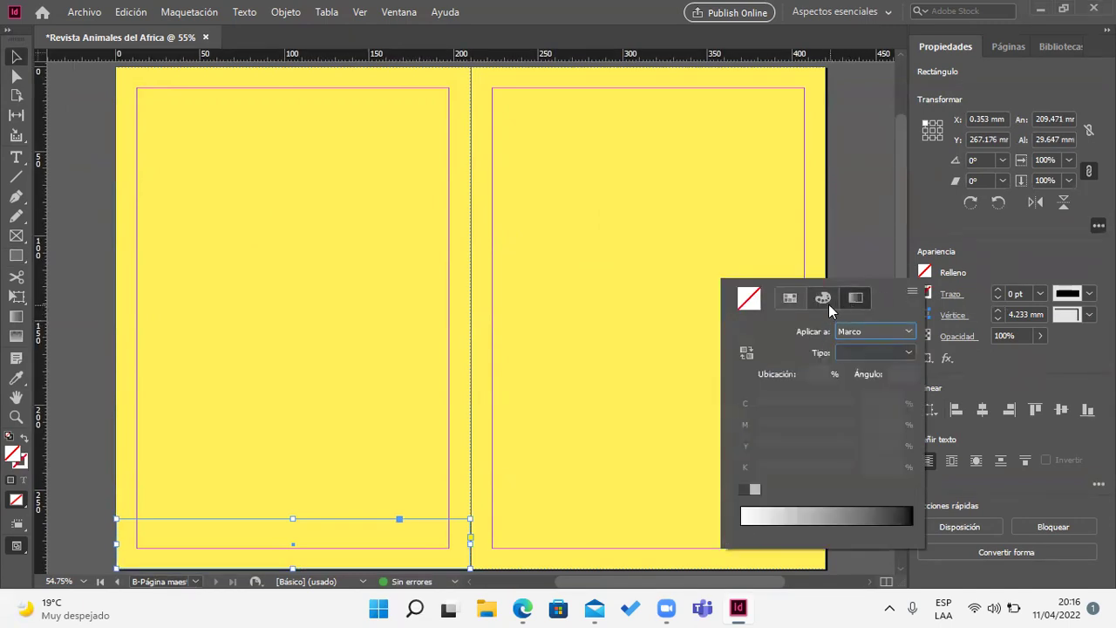
pyautogui.click(824, 298)
pyautogui.click(856, 499)
pyautogui.moveTo(861, 493); pyautogui.dragTo(867, 510)
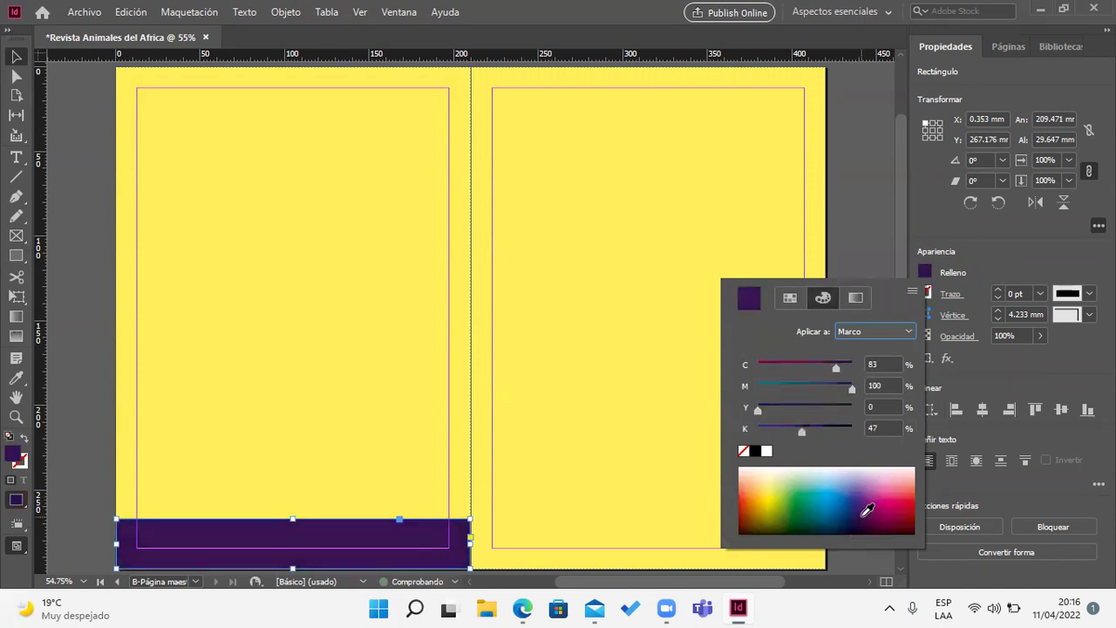
pyautogui.moveTo(762, 496)
pyautogui.mouseDown()
pyautogui.moveTo(747, 505)
pyautogui.moveTo(752, 489)
pyautogui.mouseUp()
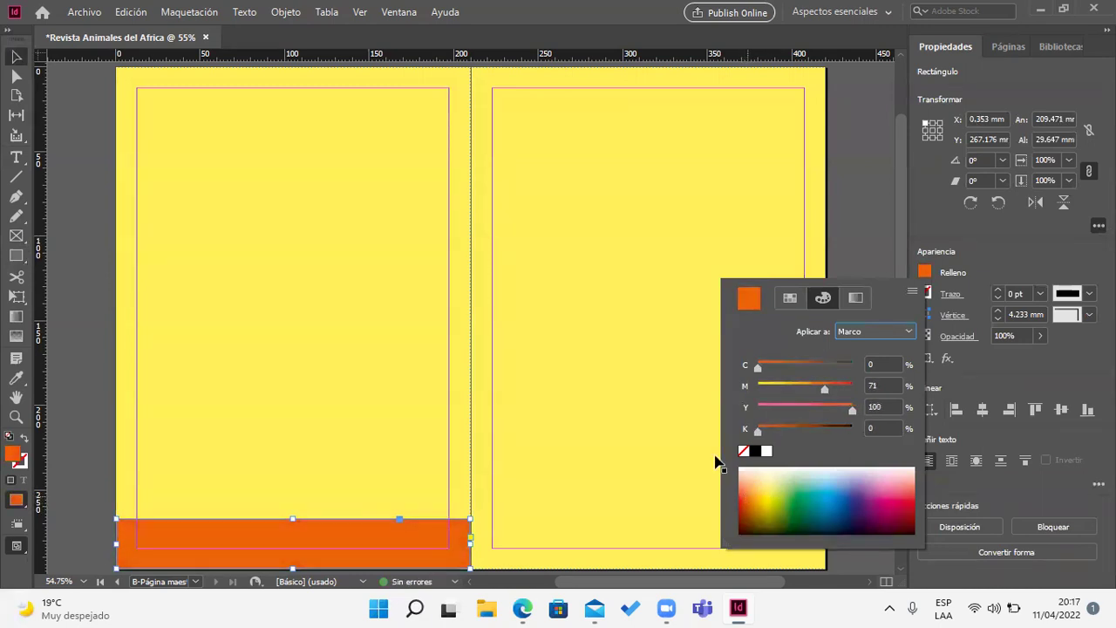
pyautogui.click(50, 110)
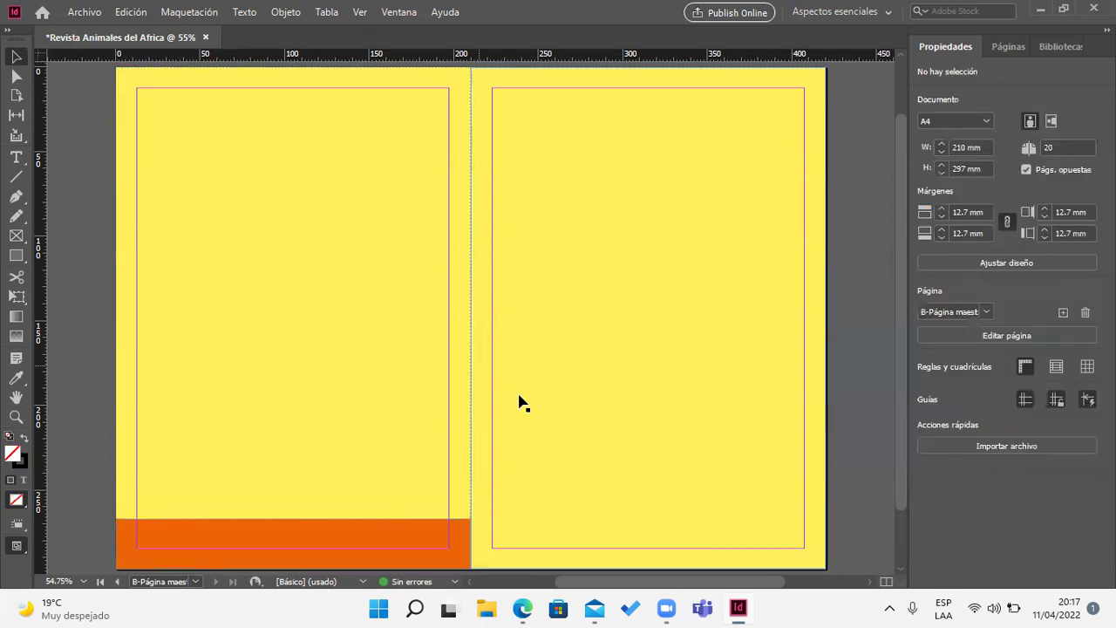
# Step: Duplicate the orange band onto the bottom edge of the right master page
pyautogui.moveTo(394, 531); pyautogui.dragTo(745, 528)
pyautogui.click(852, 473)
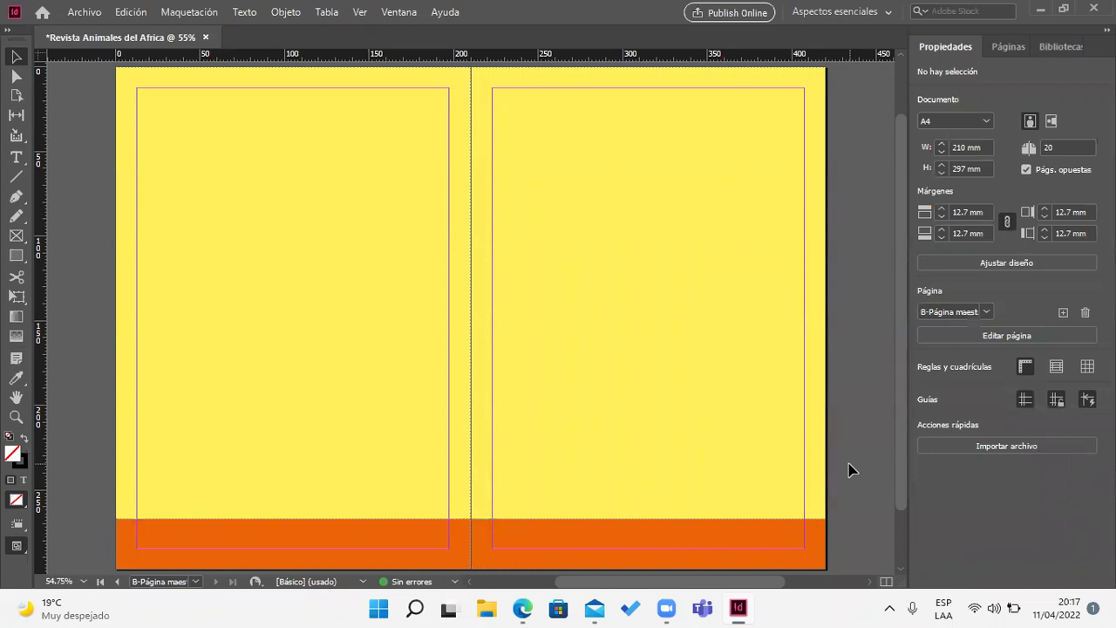
# Step: Draw a rectangular band about 209 × 22 mm along the top edge of the left master page
pyautogui.click(16, 257)
pyautogui.moveTo(121, 72); pyautogui.dragTo(468, 106)
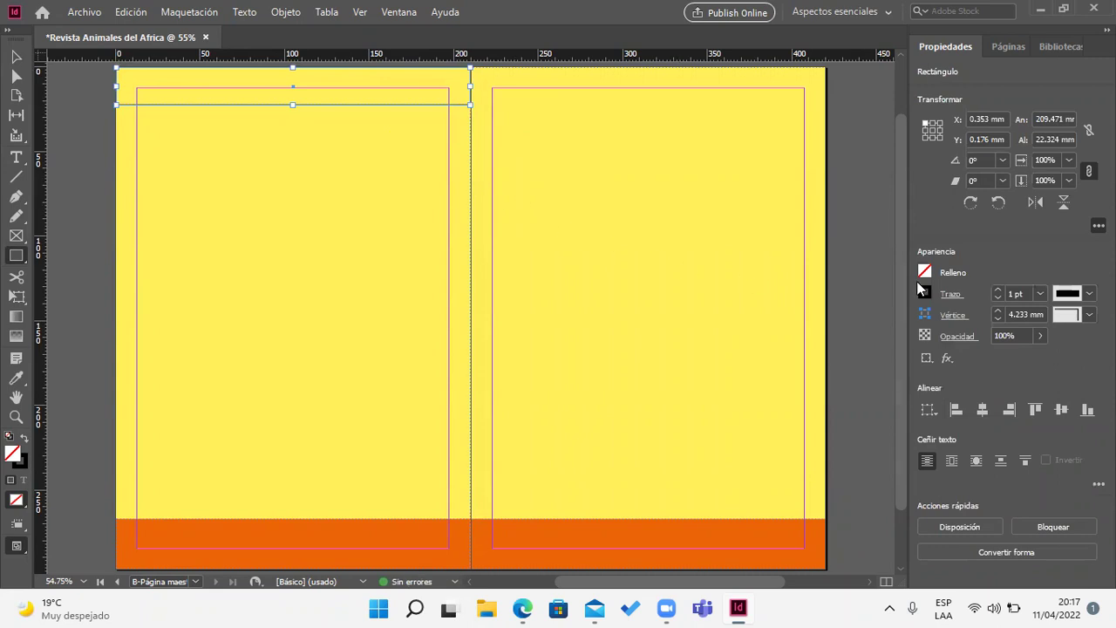
# Step: Copy the orange fill and 0 pt stroke from the bottom band to the left master page's top band with the Eyedropper
pyautogui.click(925, 273)
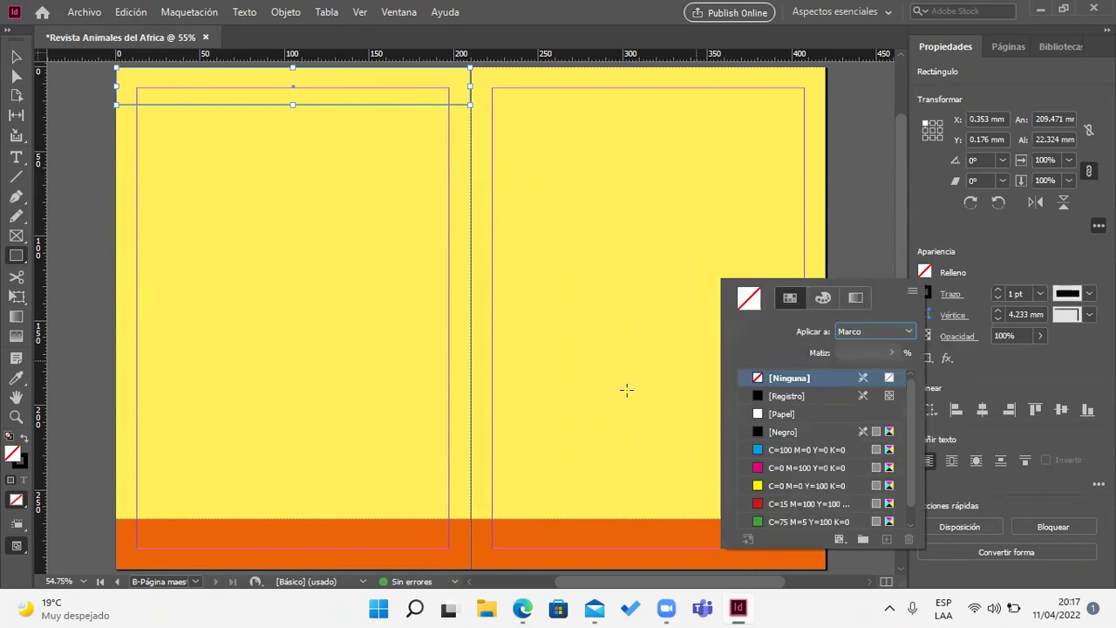
pyautogui.click(19, 199)
pyautogui.click(17, 379)
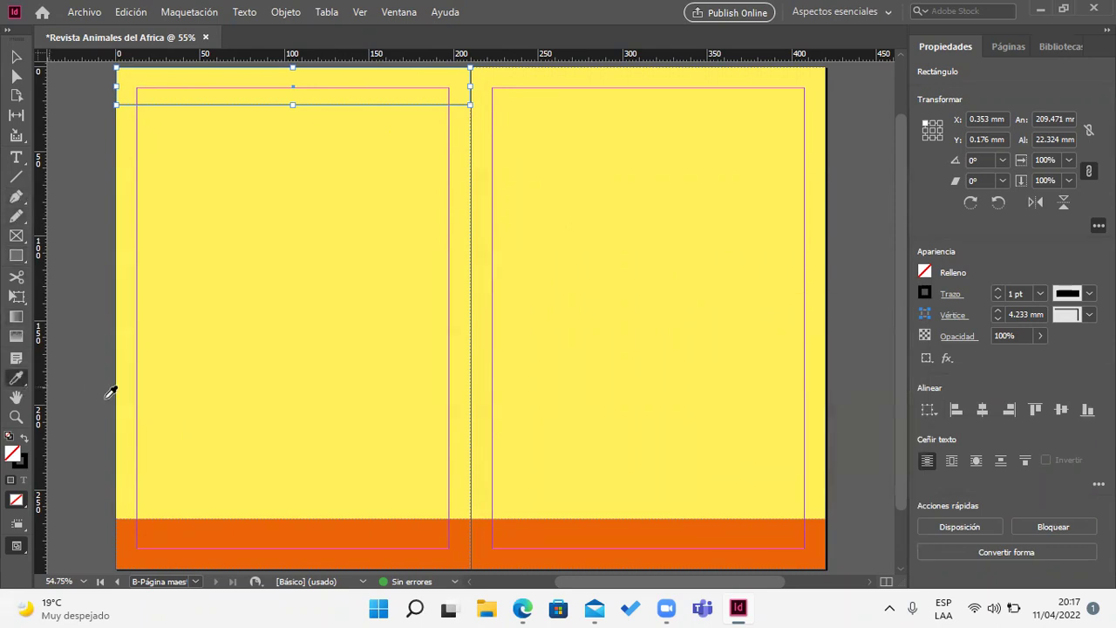
pyautogui.click(232, 532)
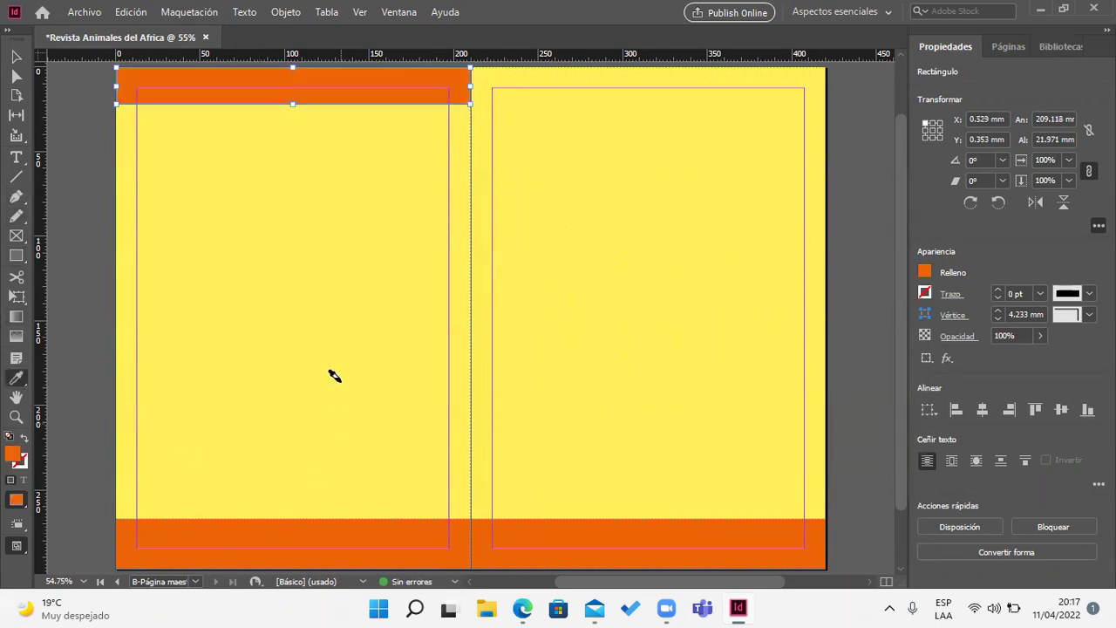
pyautogui.rightClick(20, 382)
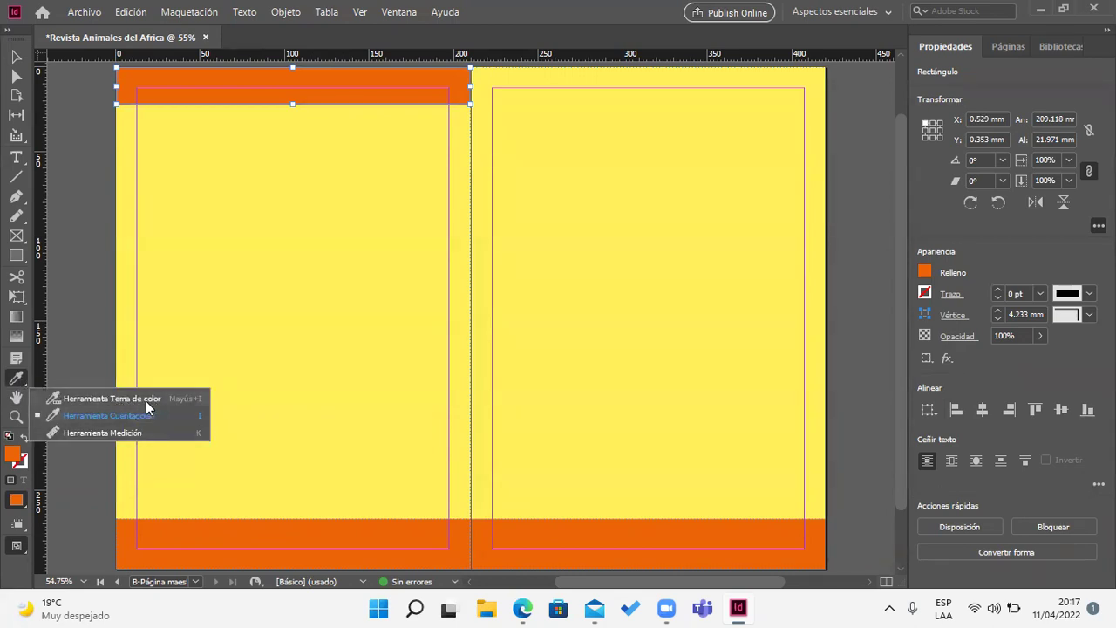
pyautogui.click(16, 58)
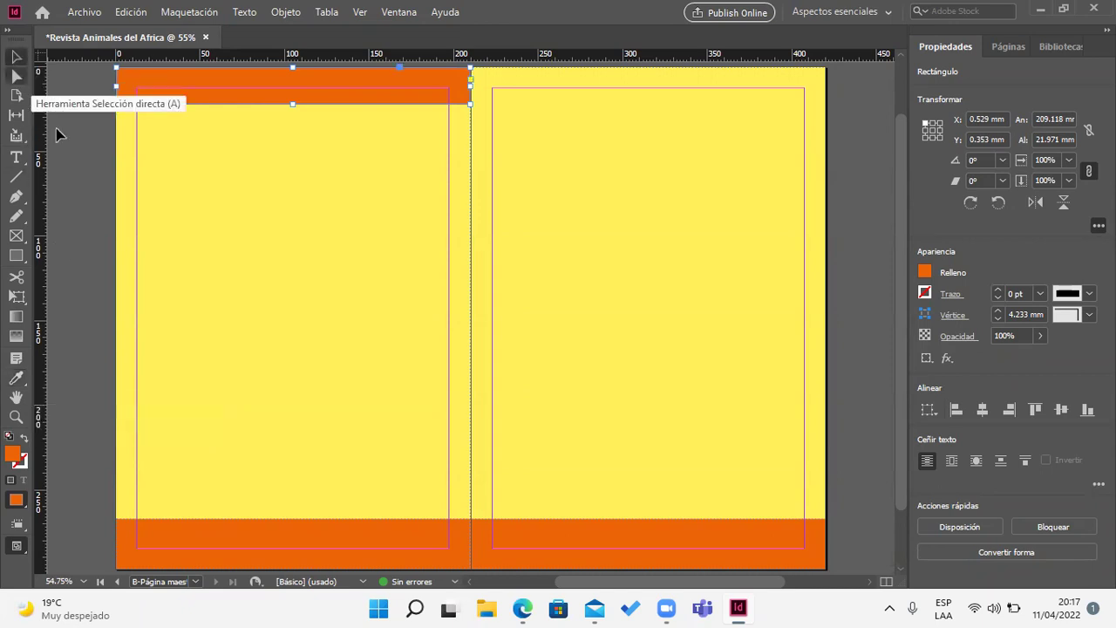
pyautogui.click(82, 169)
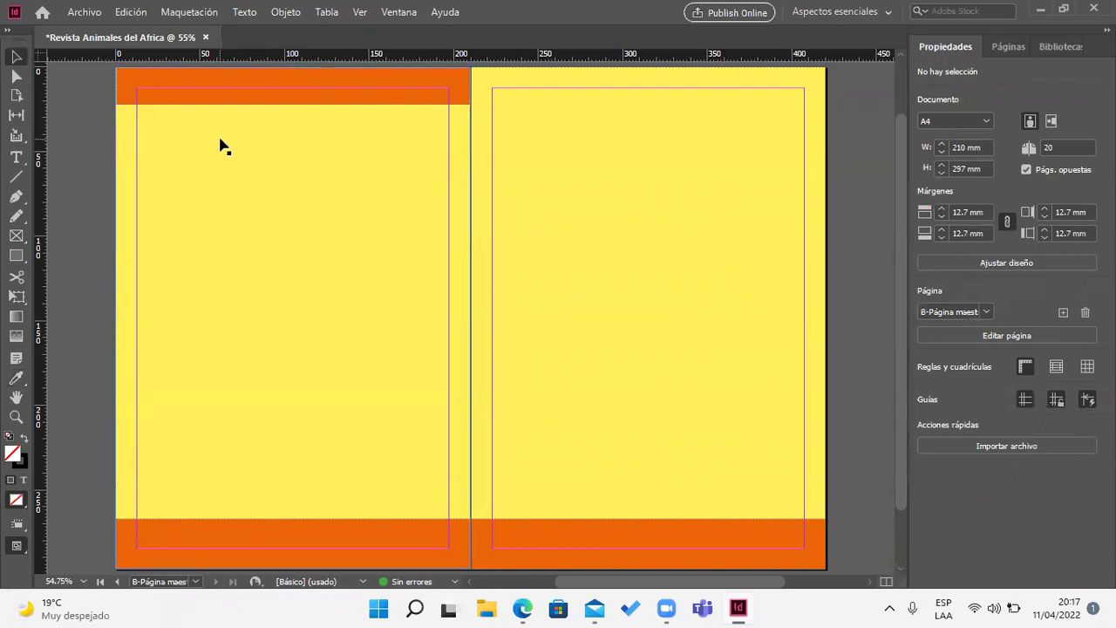
# Step: Slant the top band's lower edge with Direct Selection, from about 50 mm deep at the outer edge to about 8 mm at the spine
pyautogui.click(262, 101)
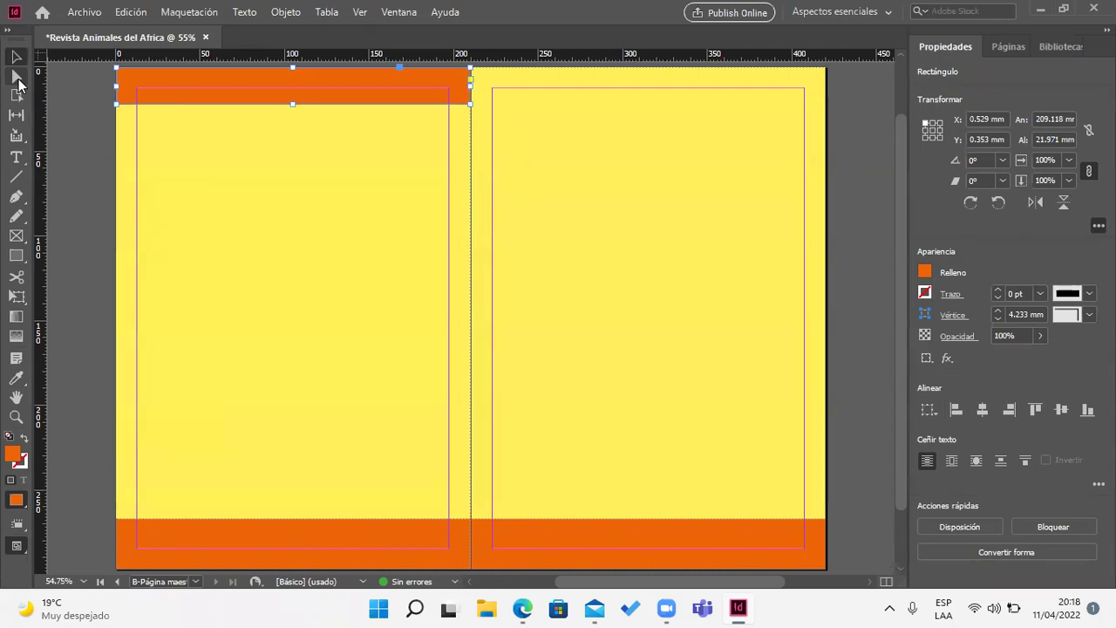
pyautogui.click(1015, 47)
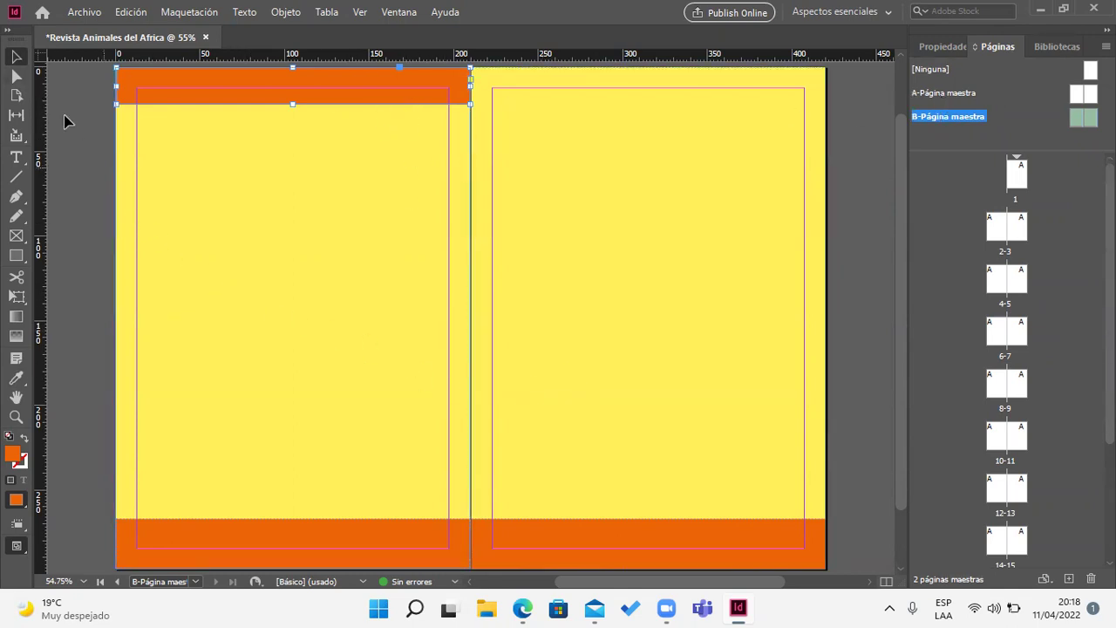
pyautogui.click(15, 76)
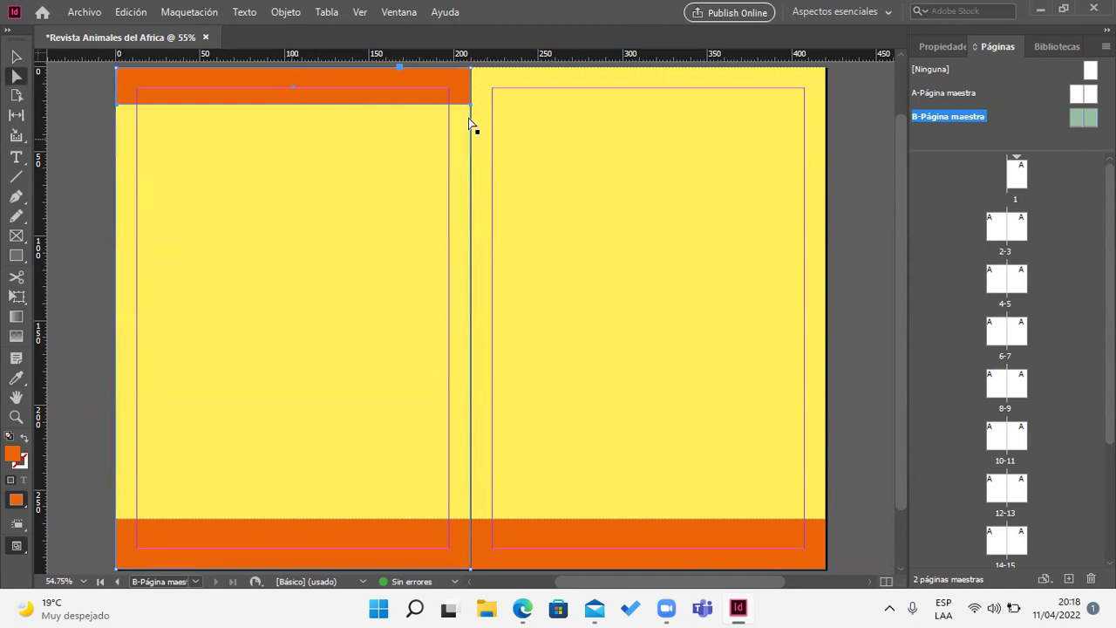
pyautogui.scroll(2, 469, 124)
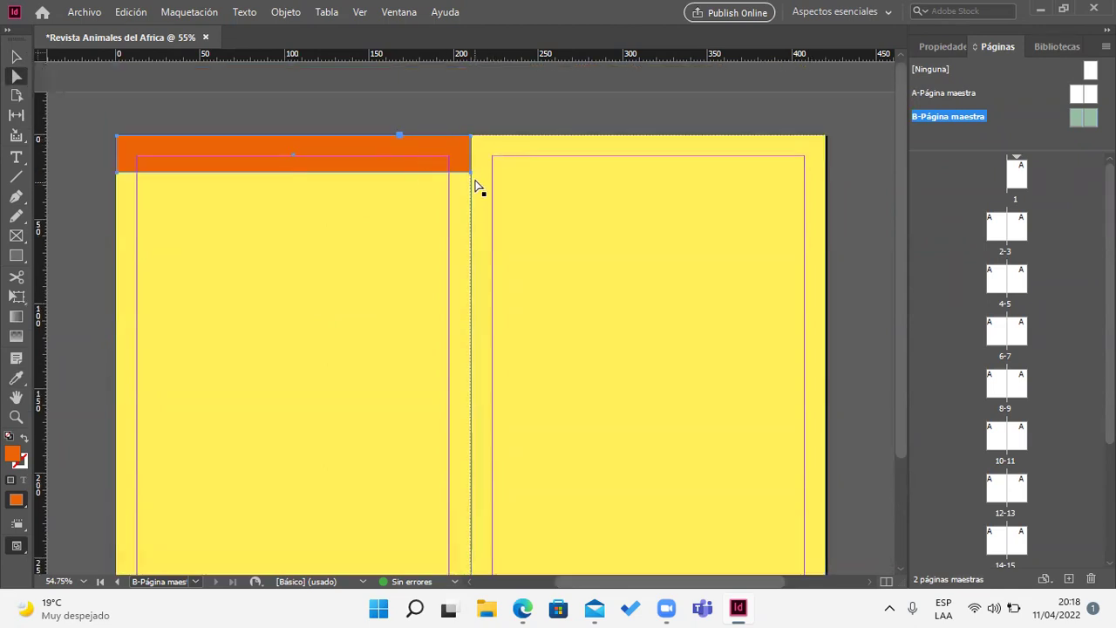
pyautogui.moveTo(472, 171); pyautogui.dragTo(473, 173)
pyautogui.click(466, 174)
pyautogui.click(472, 177)
pyautogui.moveTo(473, 175); pyautogui.dragTo(471, 152)
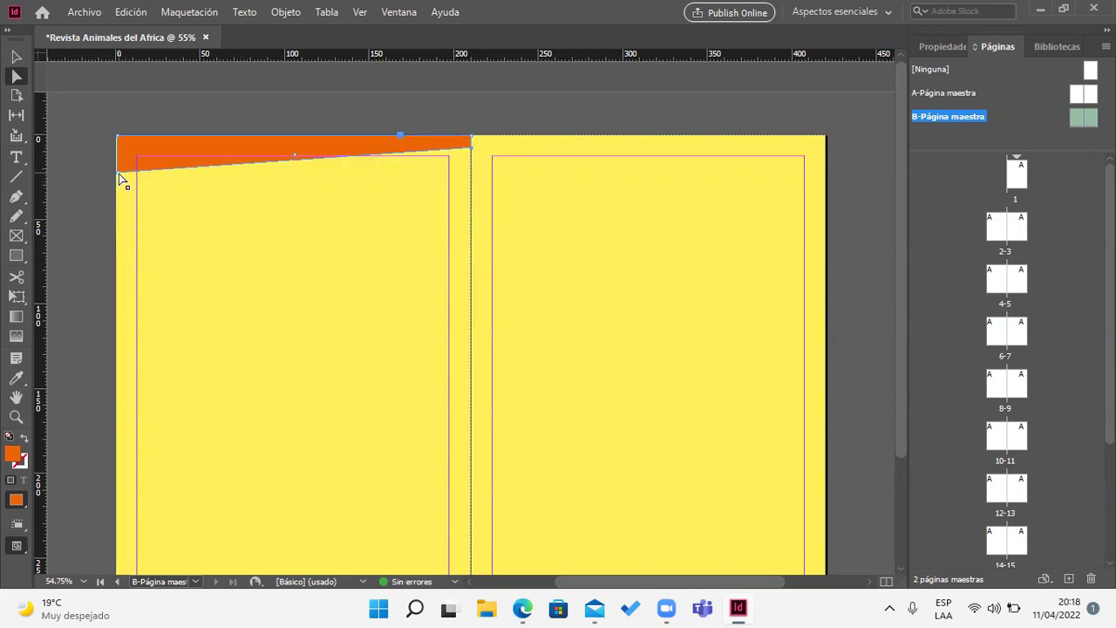
pyautogui.moveTo(121, 179); pyautogui.dragTo(121, 229)
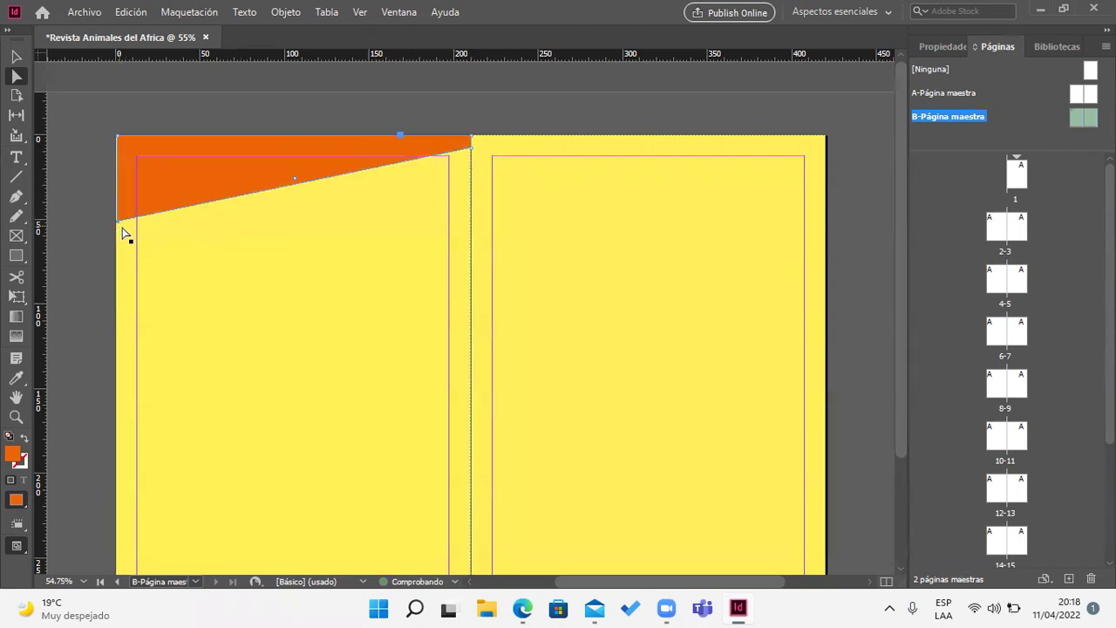
pyautogui.click(517, 126)
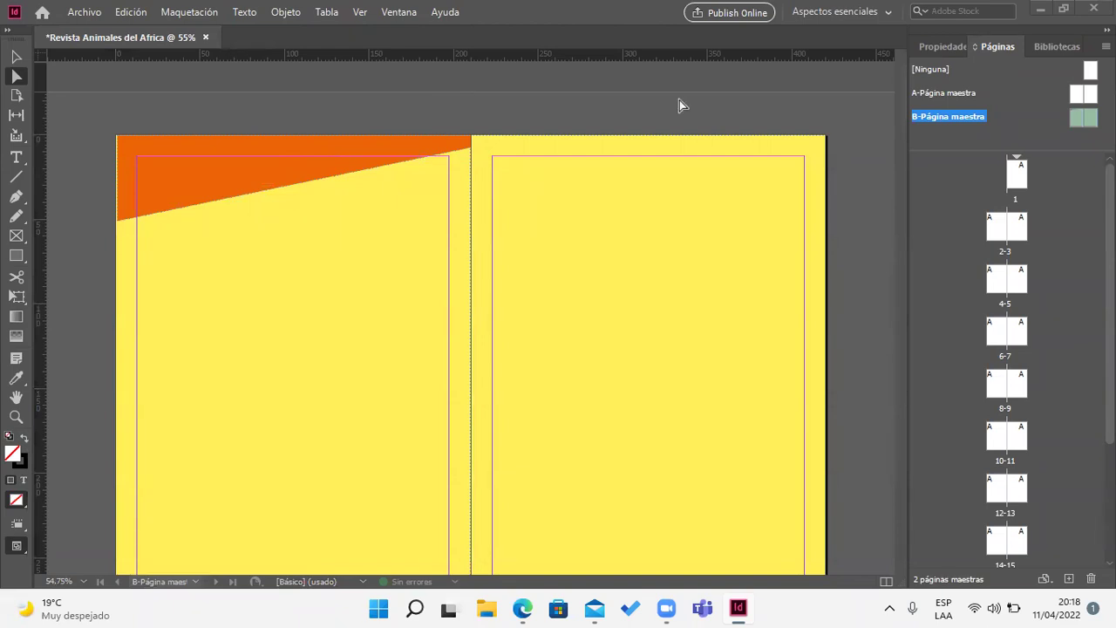
# Step: Extend the slanted orange shape's outer side to meet the left master page's edge
pyautogui.click(17, 57)
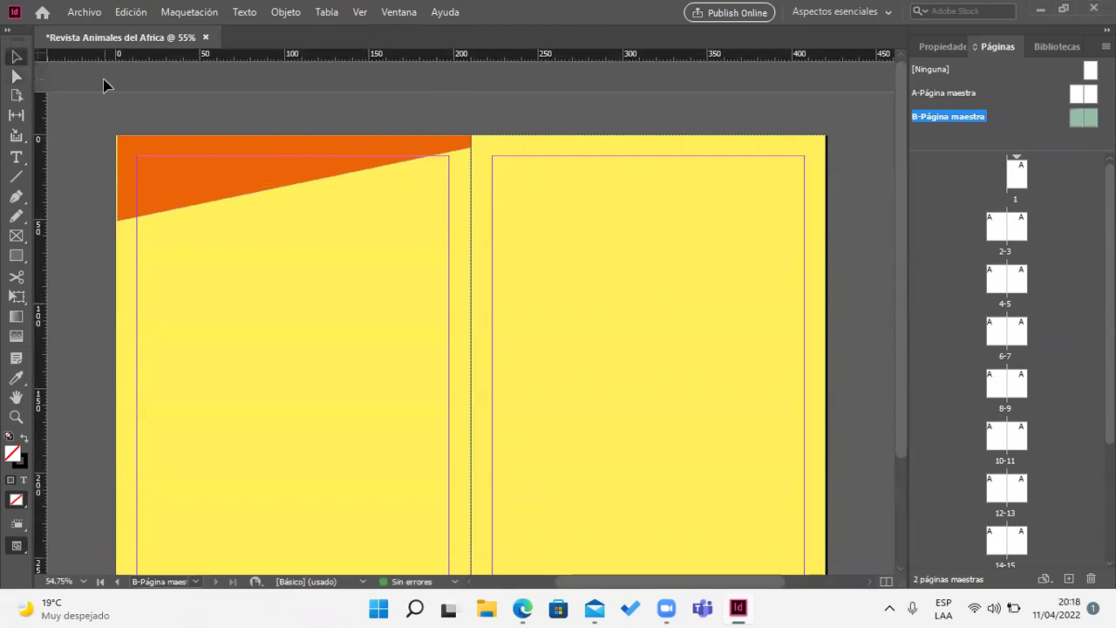
pyautogui.click(152, 170)
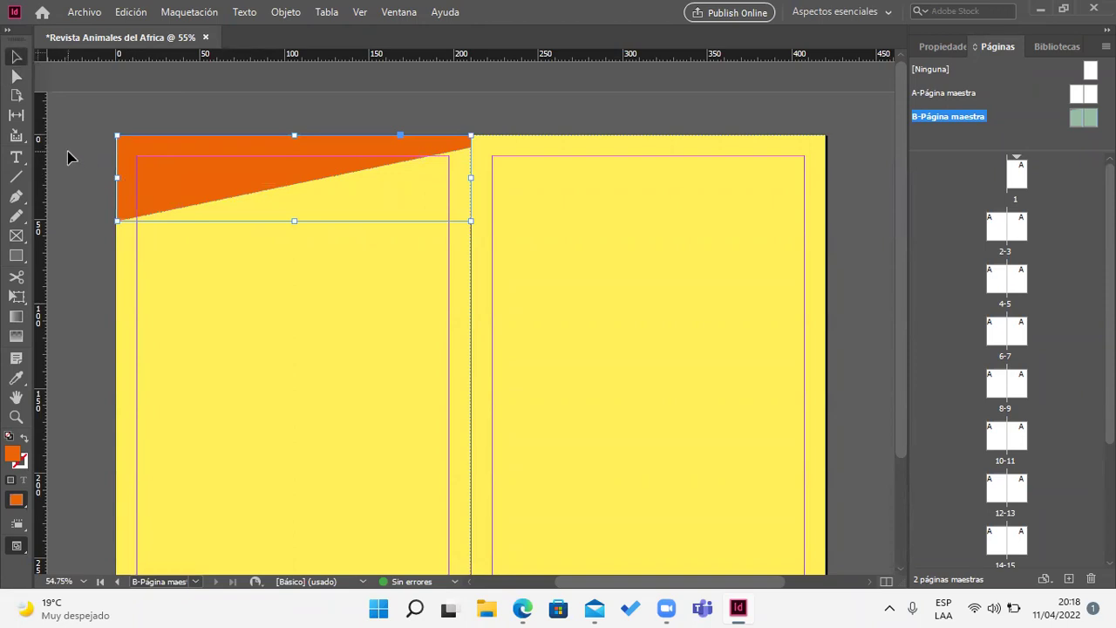
pyautogui.hotkey('ctrl', '=')
pyautogui.hotkey('ctrl', '=')
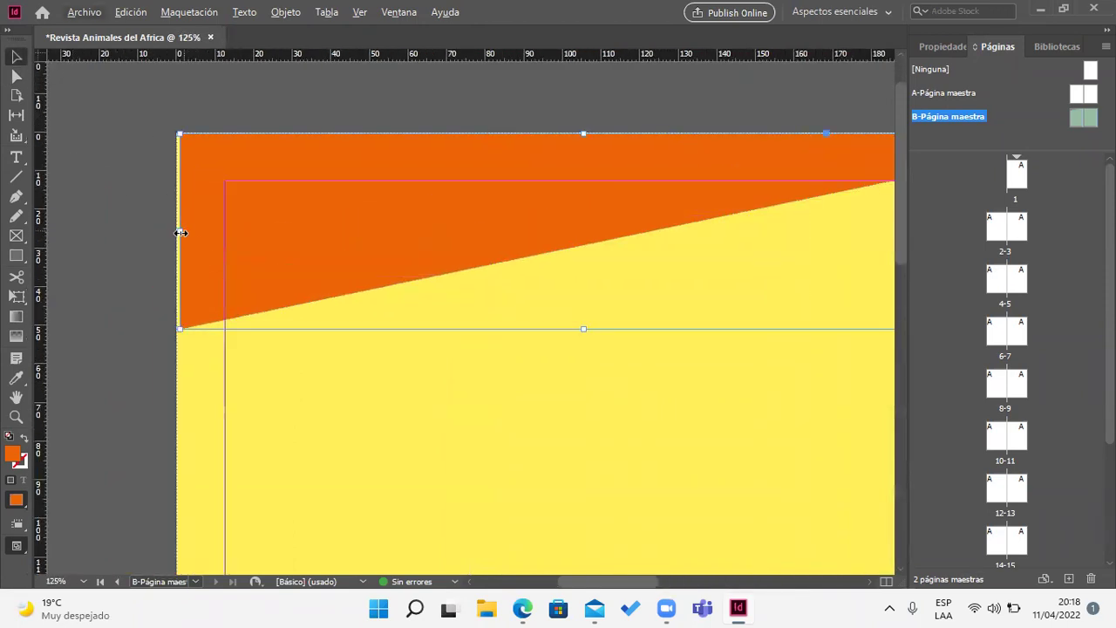
pyautogui.moveTo(179, 233); pyautogui.dragTo(175, 232)
pyautogui.click(161, 233)
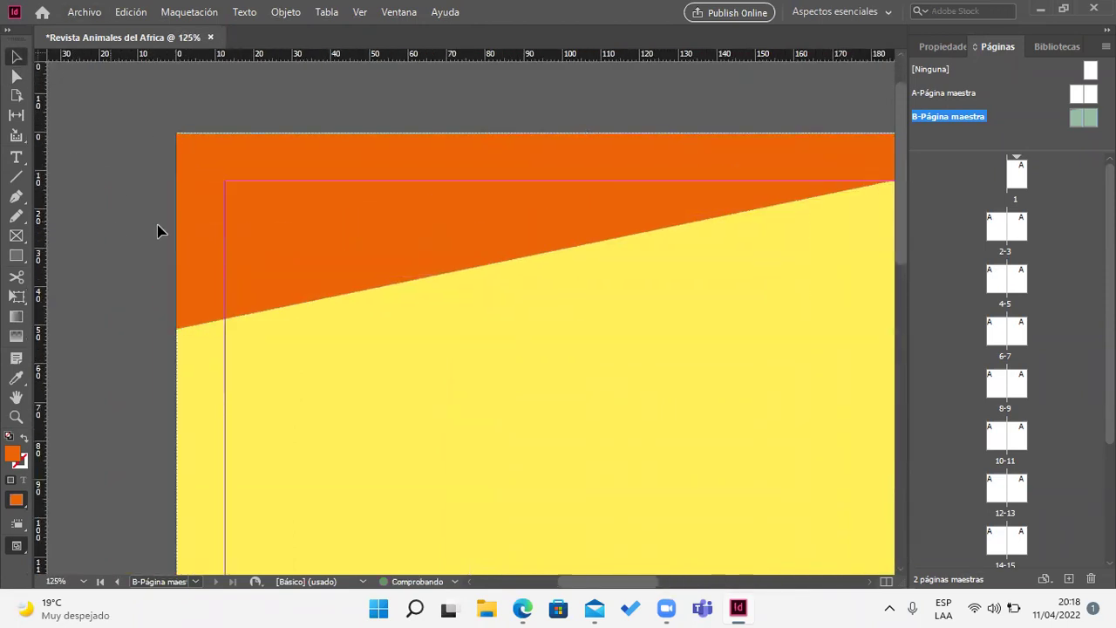
# Step: Duplicate the slanted orange shape onto the top edge of the right master page
pyautogui.hotkey('ctrl', '-')
pyautogui.hotkey('ctrl', '-')
pyautogui.hotkey('ctrl', '-')
pyautogui.hotkey('ctrl', '-')
pyautogui.hotkey('ctrl', '=')
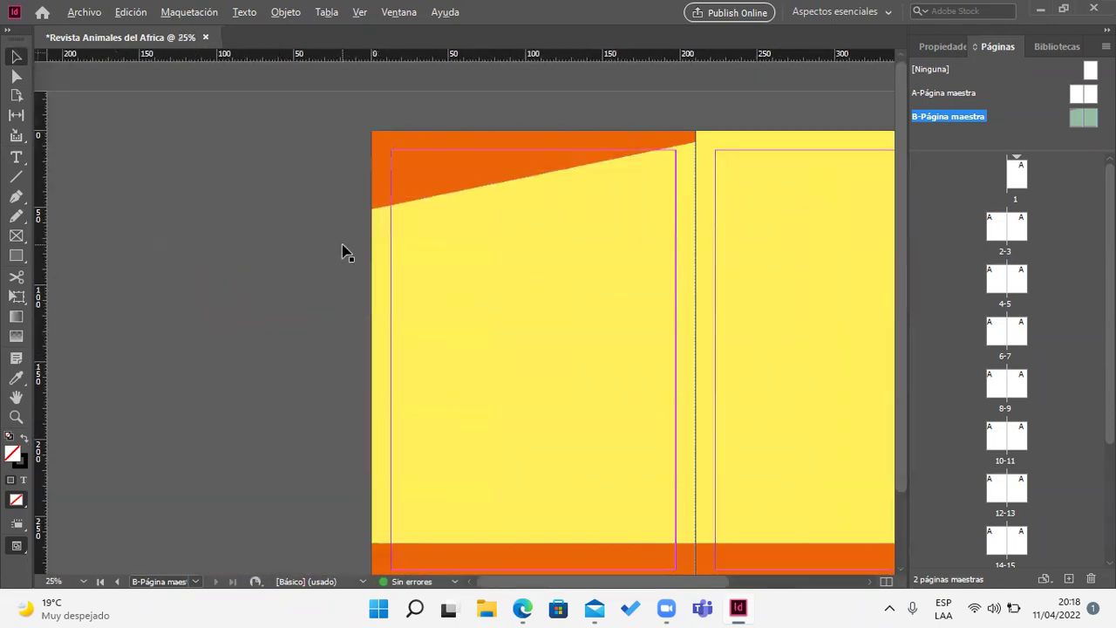
pyautogui.moveTo(482, 301); pyautogui.dragTo(206, 271)
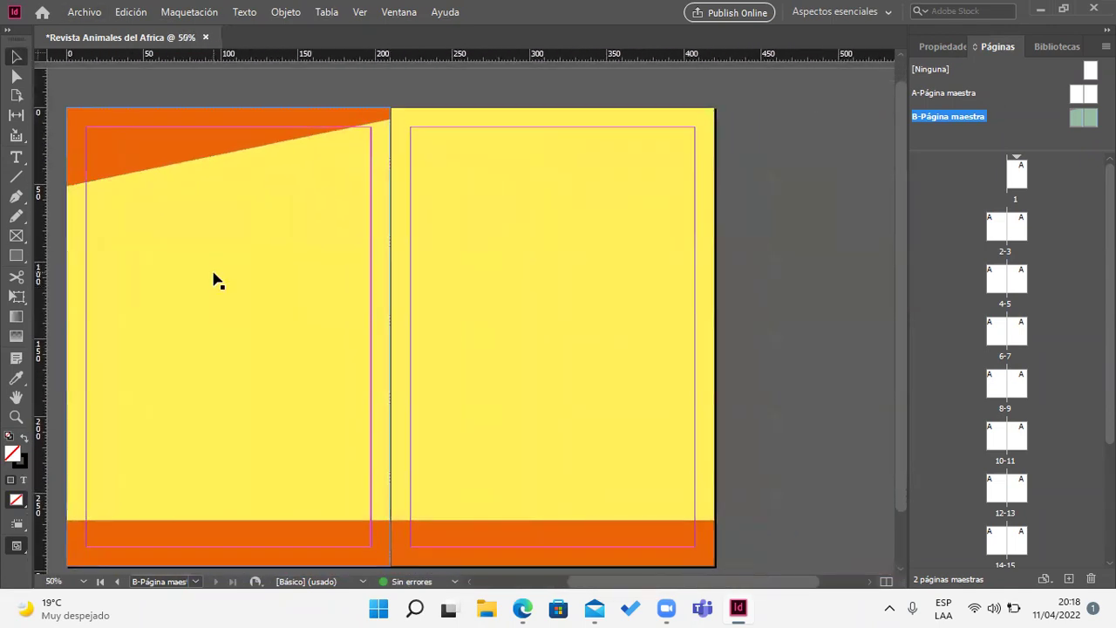
pyautogui.click(201, 154)
pyautogui.moveTo(190, 154); pyautogui.dragTo(518, 157)
pyautogui.click(751, 201)
pyautogui.hscroll(-2, 267, 259)
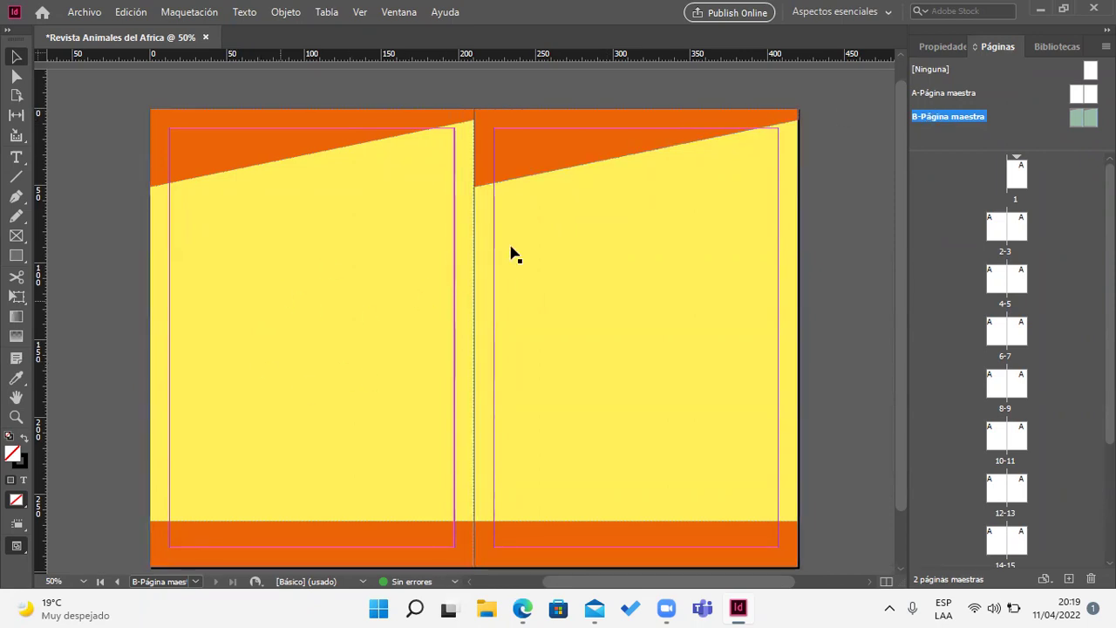
# Step: Extend the left master page's bottom orange band outward to cover the gap at the page's outer edge
pyautogui.scroll(-1, 514, 371)
pyautogui.scroll(2, 526, 376)
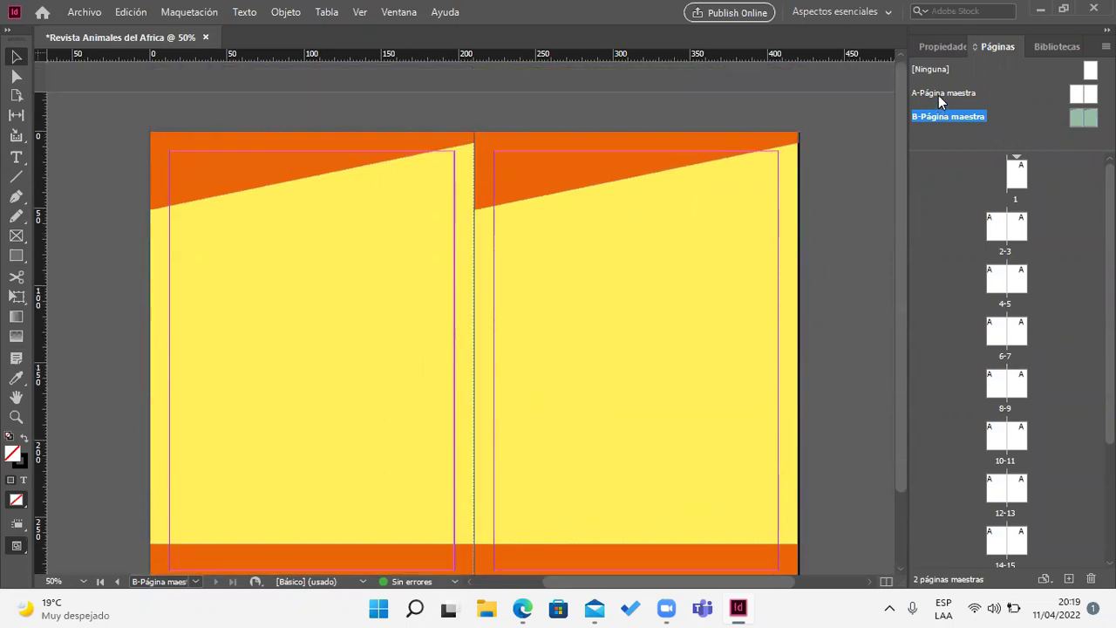
pyautogui.scroll(-1, 833, 266)
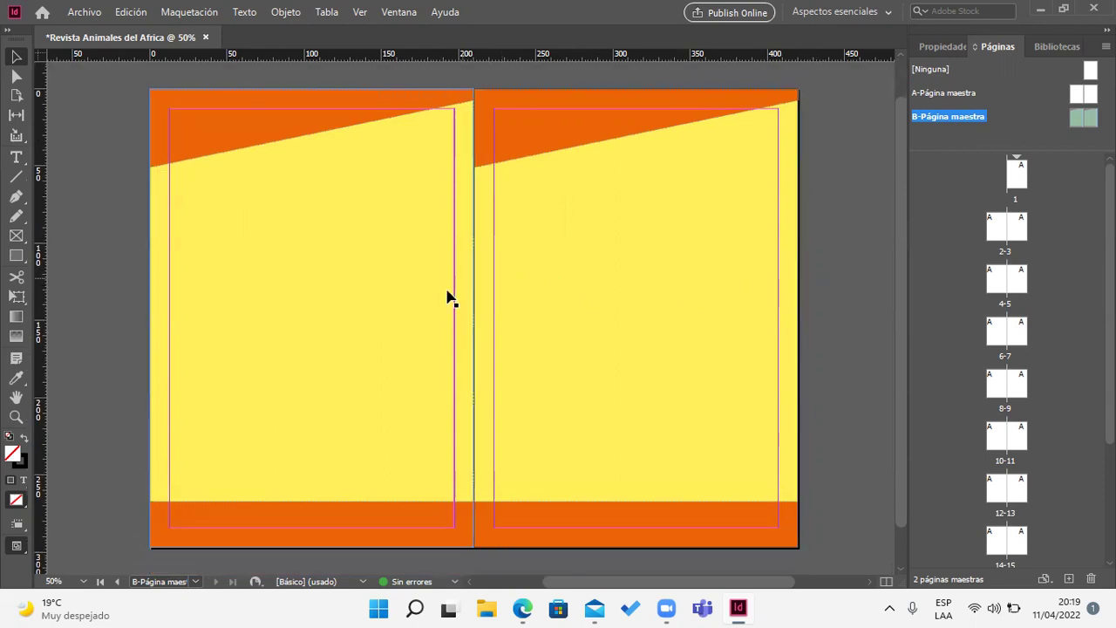
pyautogui.scroll(-1, 434, 326)
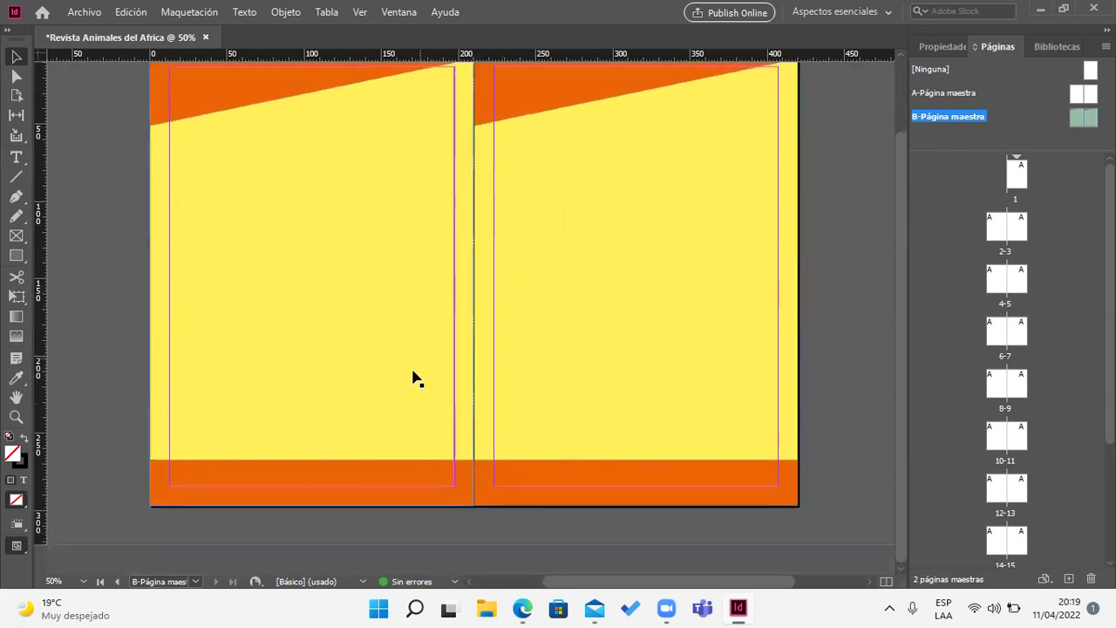
pyautogui.scroll(1, 191, 523)
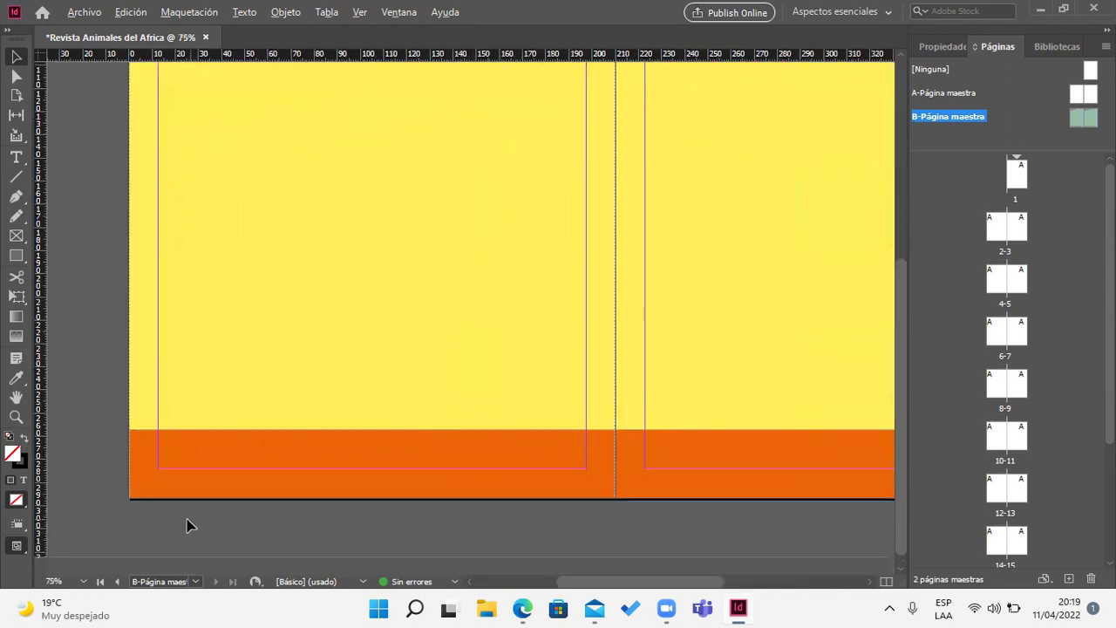
pyautogui.scroll(1, 179, 523)
pyautogui.scroll(1, 193, 513)
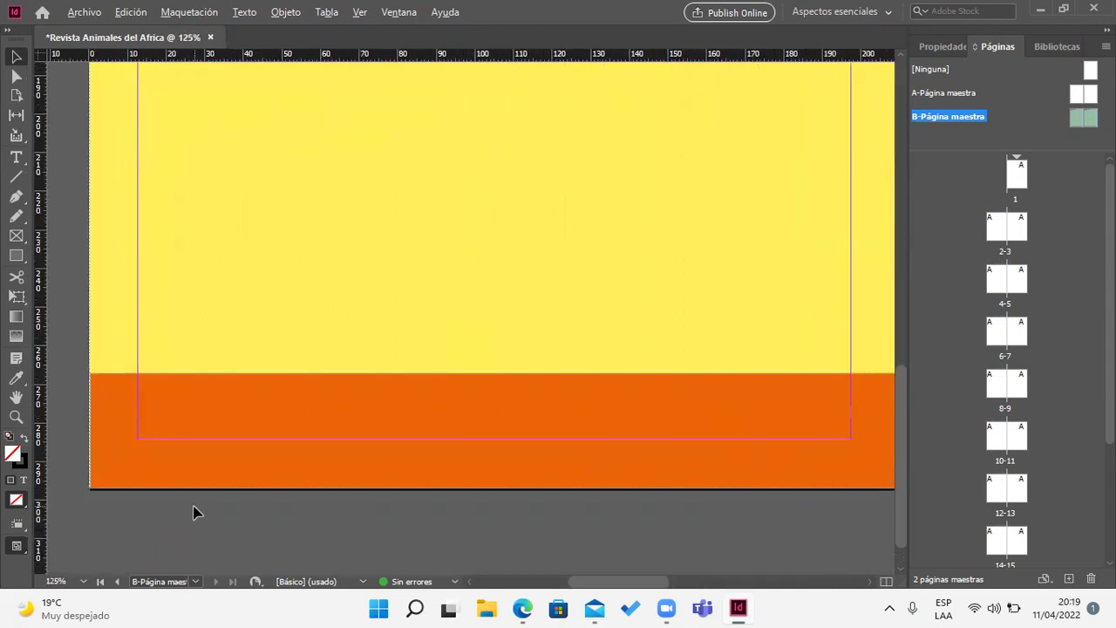
pyautogui.moveTo(830, 536); pyautogui.dragTo(834, 541)
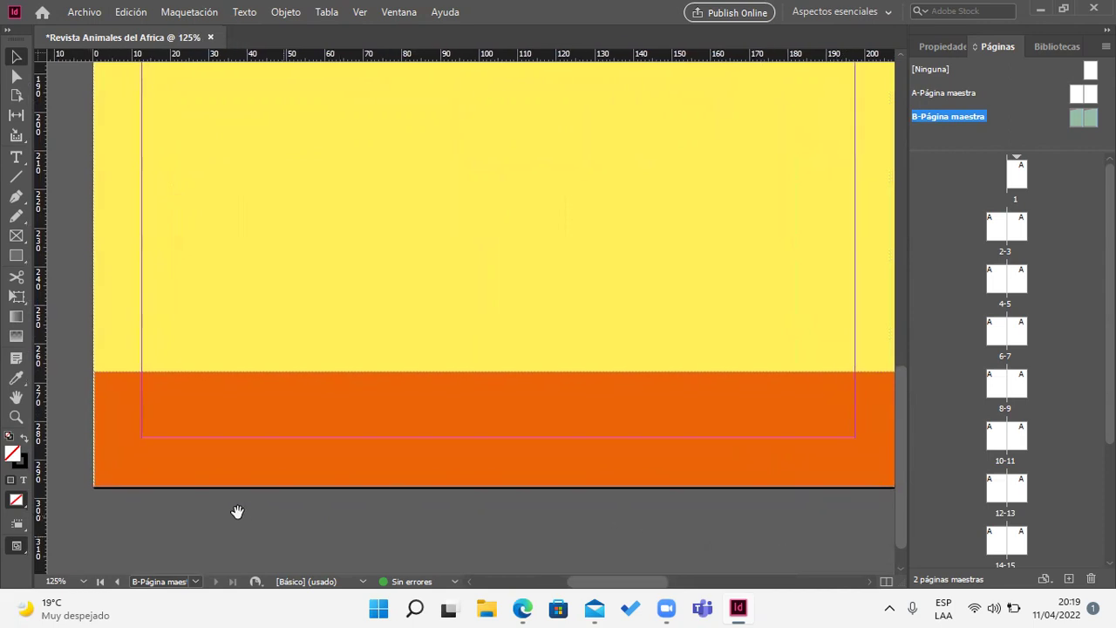
pyautogui.moveTo(237, 511); pyautogui.dragTo(366, 530)
pyautogui.scroll(2, 242, 501)
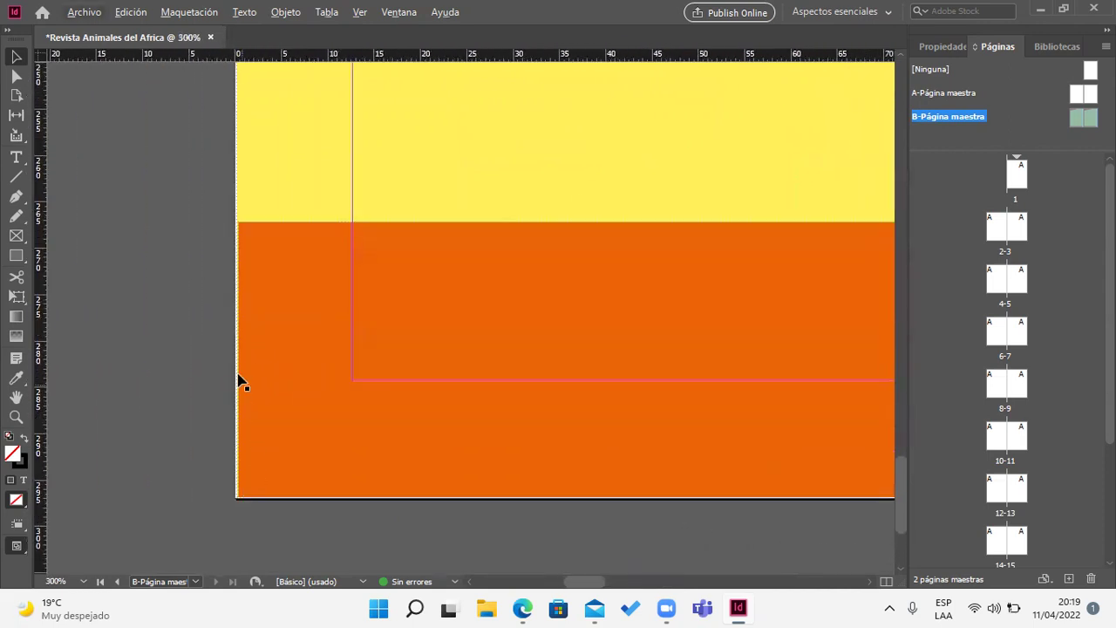
pyautogui.click(240, 382)
pyautogui.moveTo(239, 358); pyautogui.dragTo(234, 360)
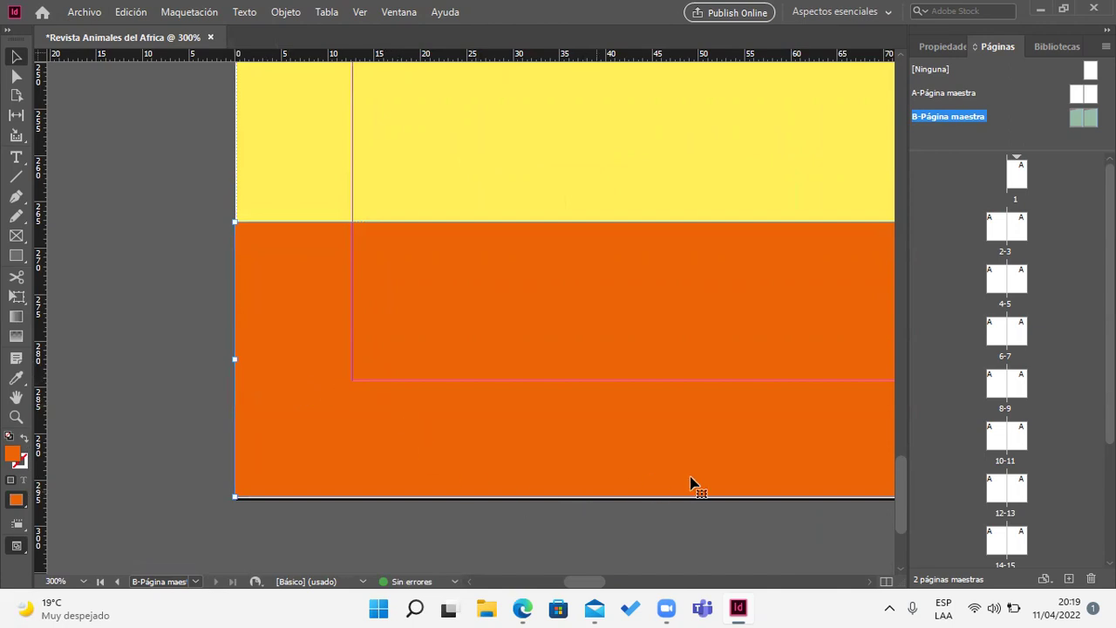
# Step: Stretch the left master page's bottom orange band downward to cover the white strip at the page's lower edge
pyautogui.scroll(-2, 631, 479)
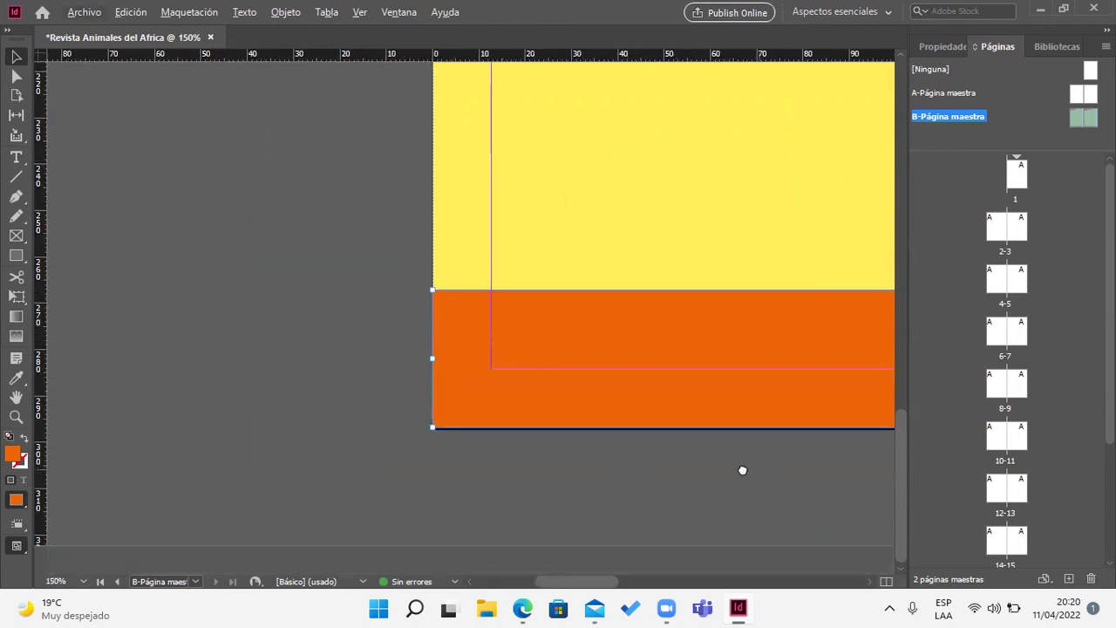
pyautogui.moveTo(742, 470); pyautogui.dragTo(324, 465)
pyautogui.scroll(5, 511, 446)
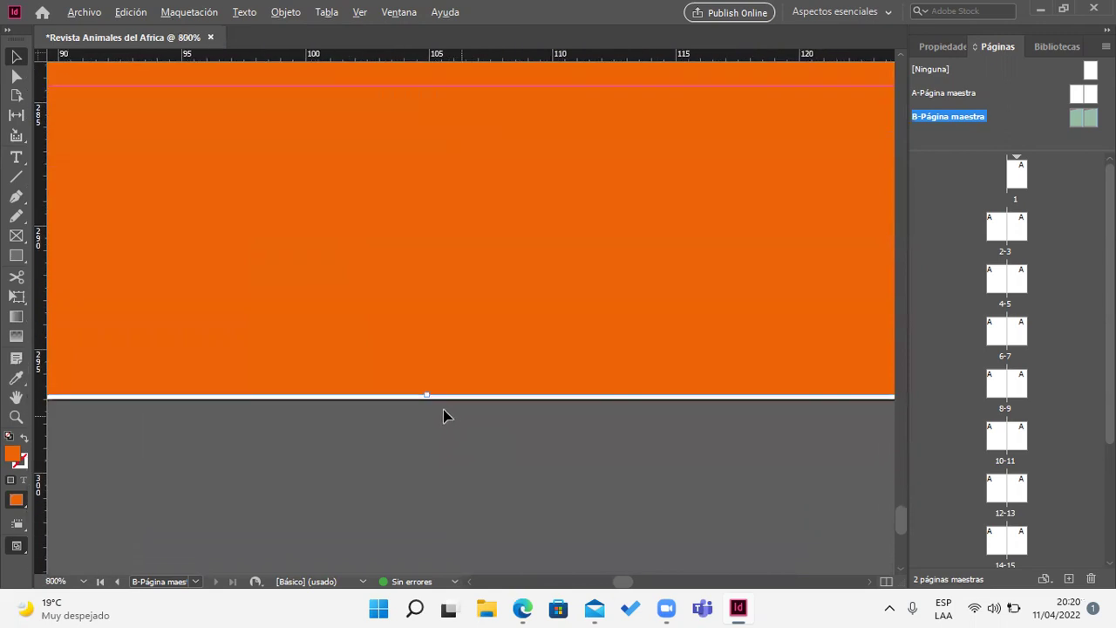
pyautogui.scroll(1, 443, 416)
pyautogui.moveTo(414, 378); pyautogui.dragTo(414, 393)
pyautogui.click(462, 445)
pyautogui.scroll(-7, 480, 449)
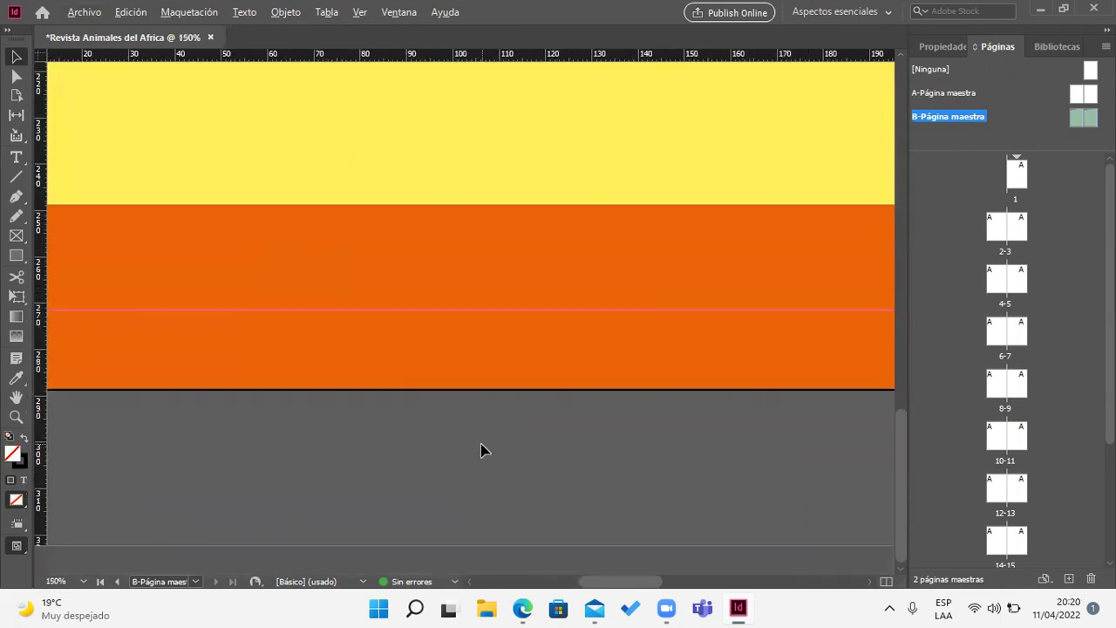
# Step: Adjust the inner side of the right master page's bottom orange band to meet the spine
pyautogui.scroll(-2, 480, 449)
pyautogui.moveTo(792, 516); pyautogui.dragTo(578, 493)
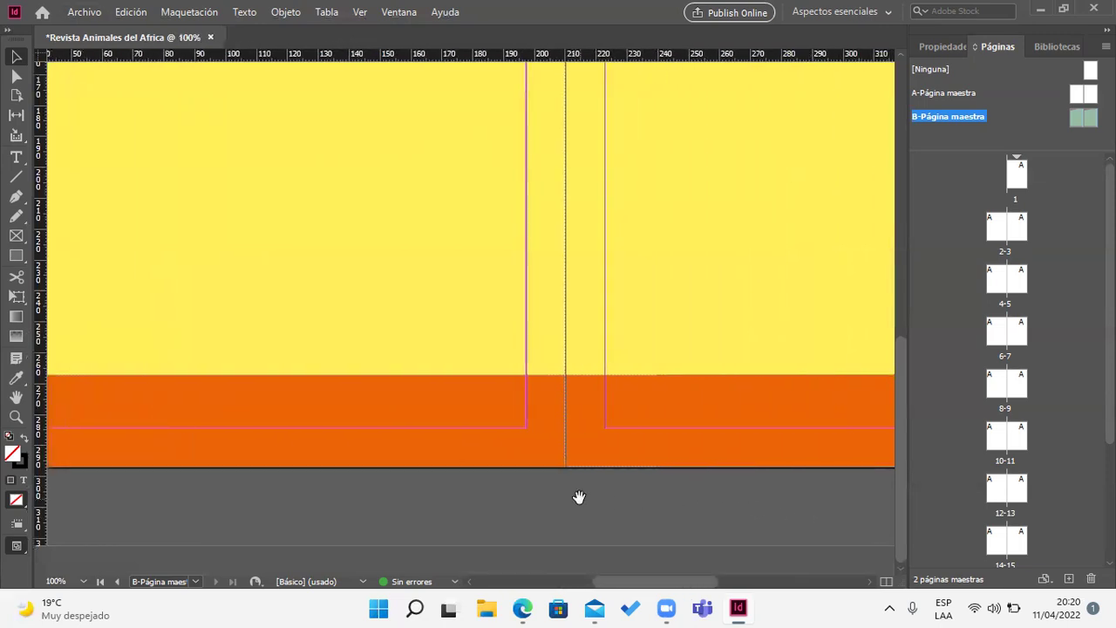
pyautogui.keyDown('alt'); pyautogui.scroll(2, 622, 476); pyautogui.keyUp('alt')
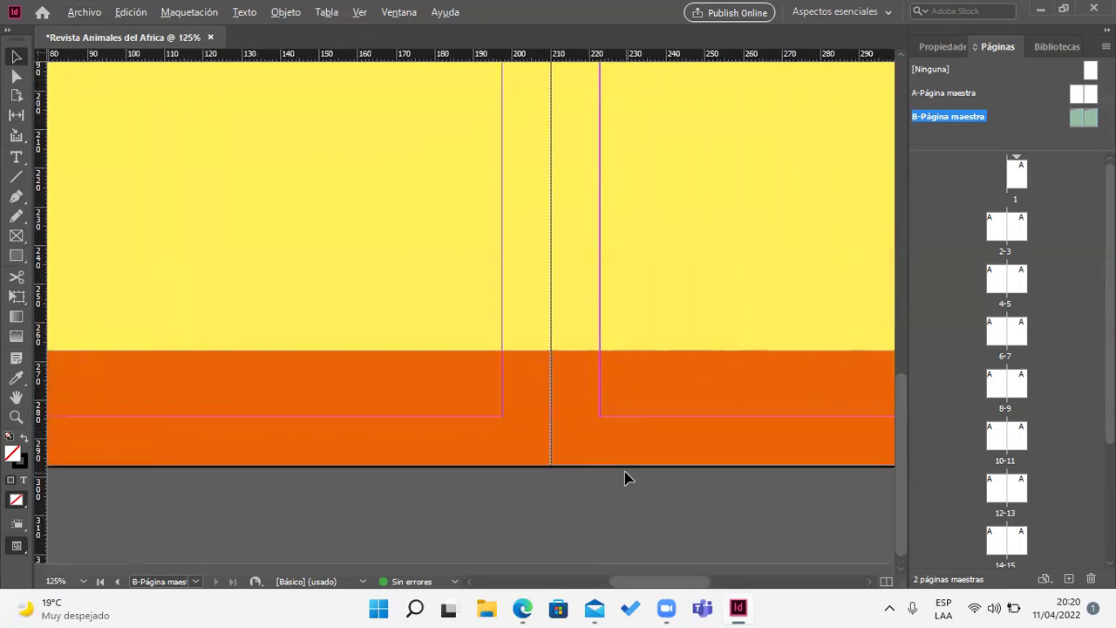
pyautogui.click(602, 425)
pyautogui.moveTo(536, 395); pyautogui.dragTo(535, 396)
pyautogui.click(529, 507)
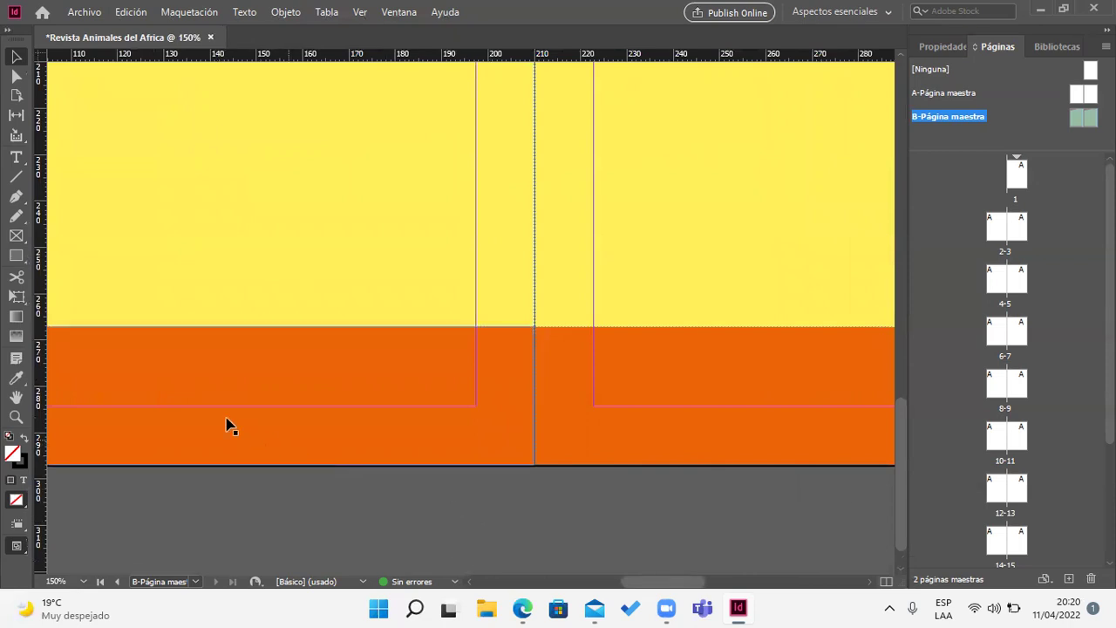
# Step: Draw a rectangle about 12.5 × 18.8 mm in the left page's lower inner corner and fill it red (C=0, M=100, Y=75, K=7)
pyautogui.click(16, 257)
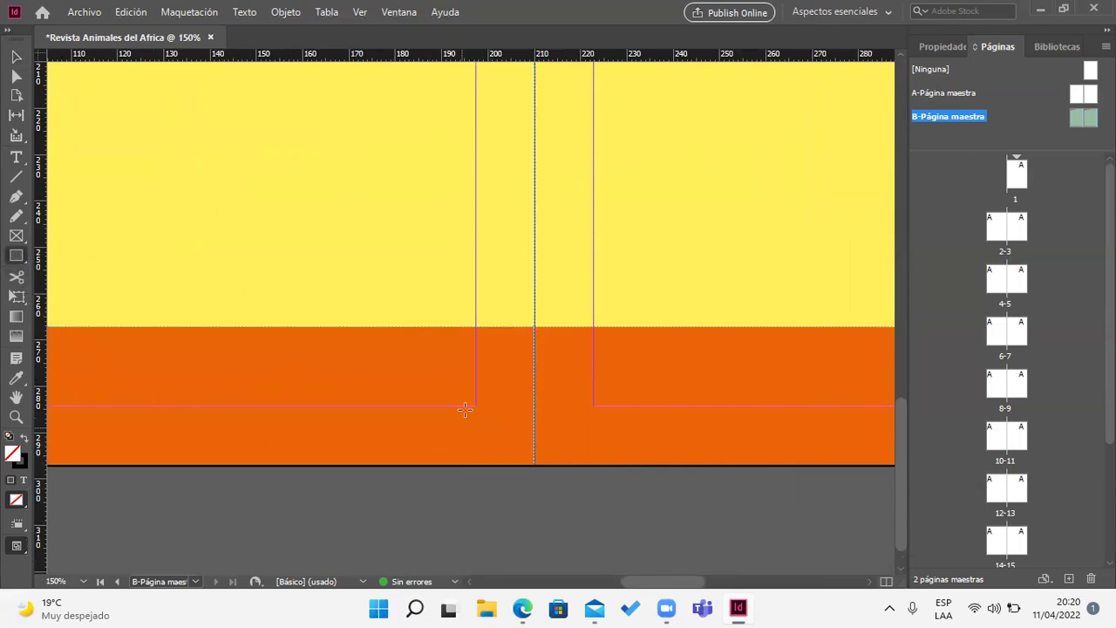
pyautogui.moveTo(476, 378); pyautogui.dragTo(535, 464)
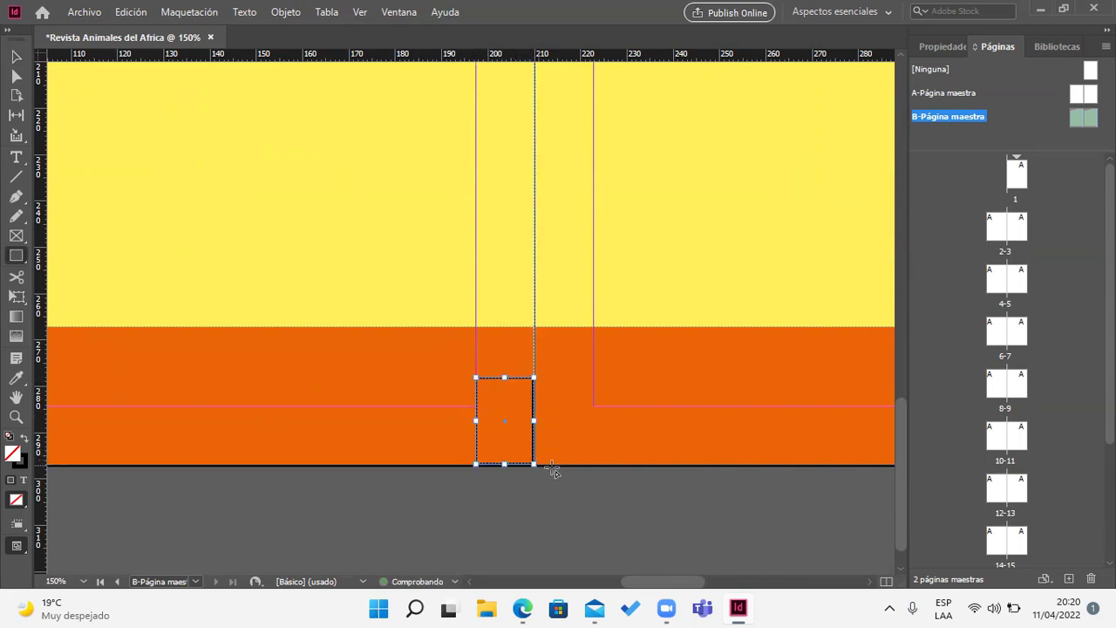
pyautogui.click(941, 47)
pyautogui.click(926, 273)
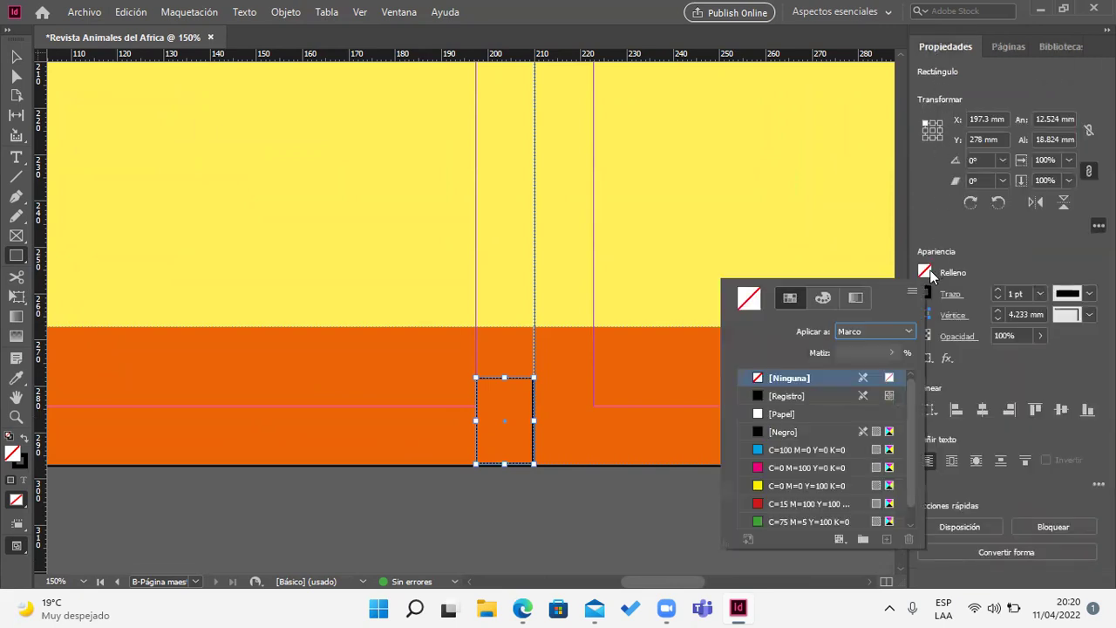
pyautogui.click(823, 298)
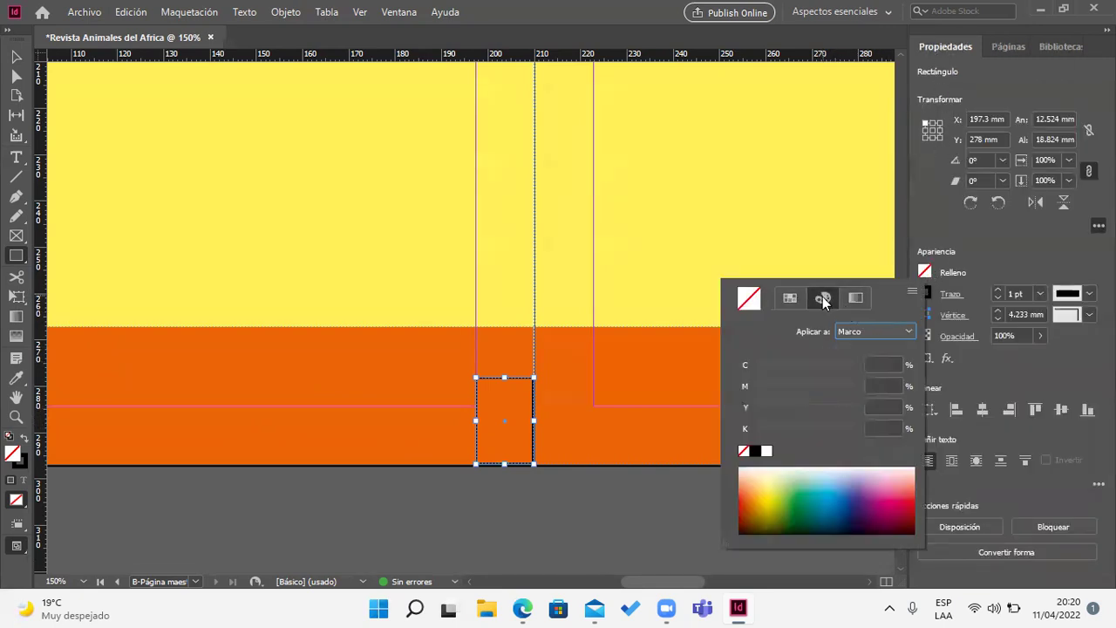
pyautogui.moveTo(754, 506); pyautogui.dragTo(913, 498)
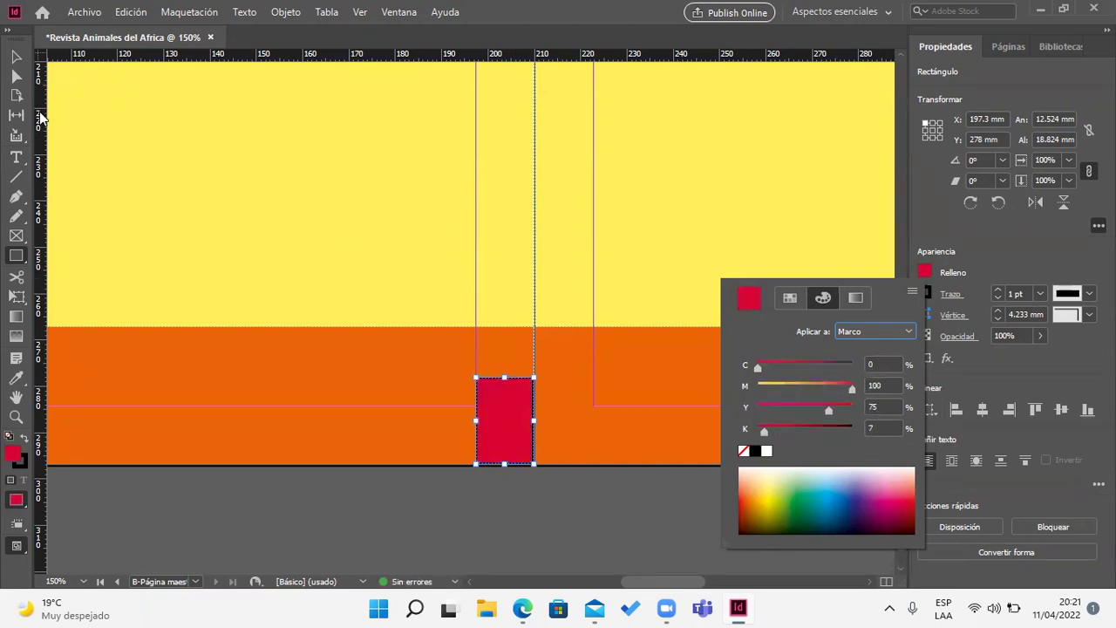
pyautogui.press('Escape')
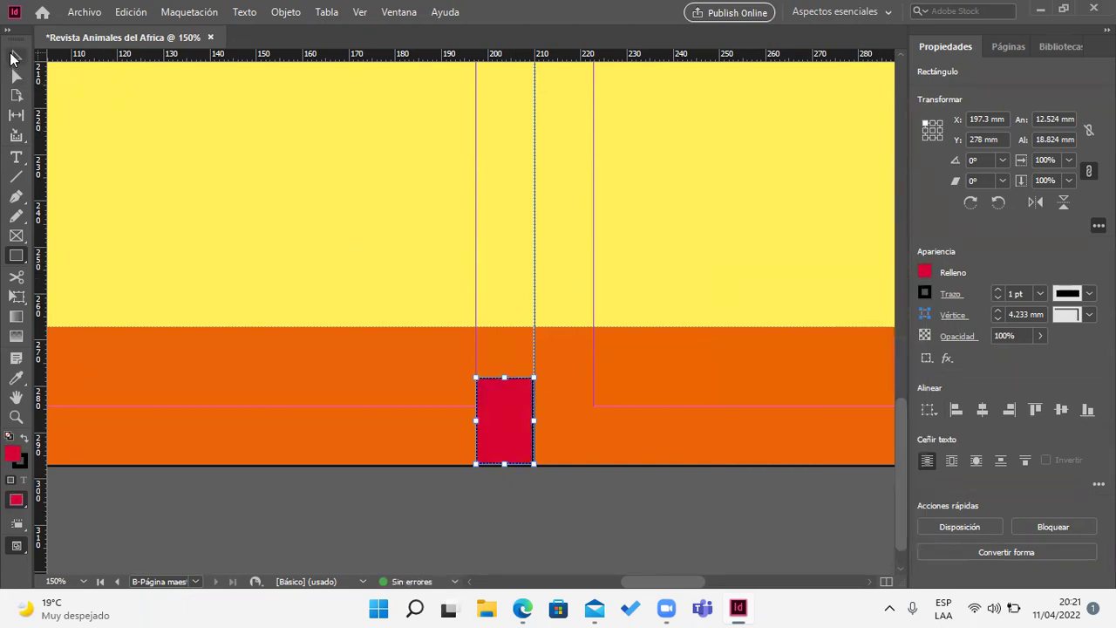
# Step: Set the red rectangle's stroke weight to 0 pt
pyautogui.click(997, 298)
pyautogui.click(14, 57)
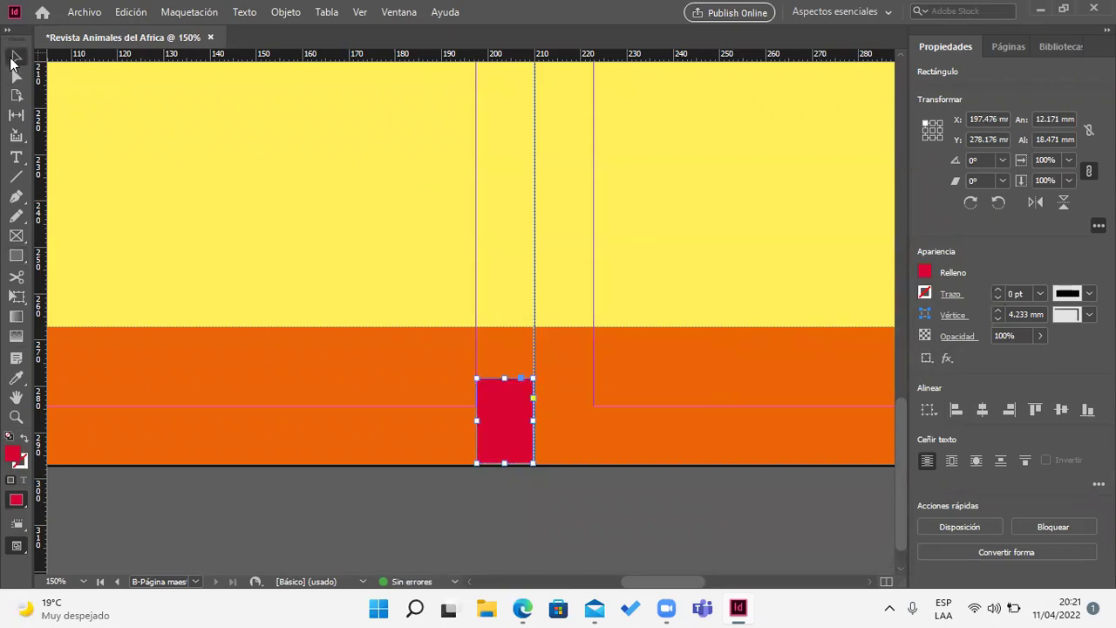
pyautogui.click(353, 512)
# Step: Stretch the red rectangle's lower side down to meet the page's bottom edge
pyautogui.click(513, 445)
pyautogui.scroll(1, 508, 522)
pyautogui.scroll(4, 509, 521)
pyautogui.moveTo(498, 240)
pyautogui.mouseDown()
pyautogui.moveTo(498, 227)
pyautogui.moveTo(497, 236)
pyautogui.mouseUp()
pyautogui.click(545, 302)
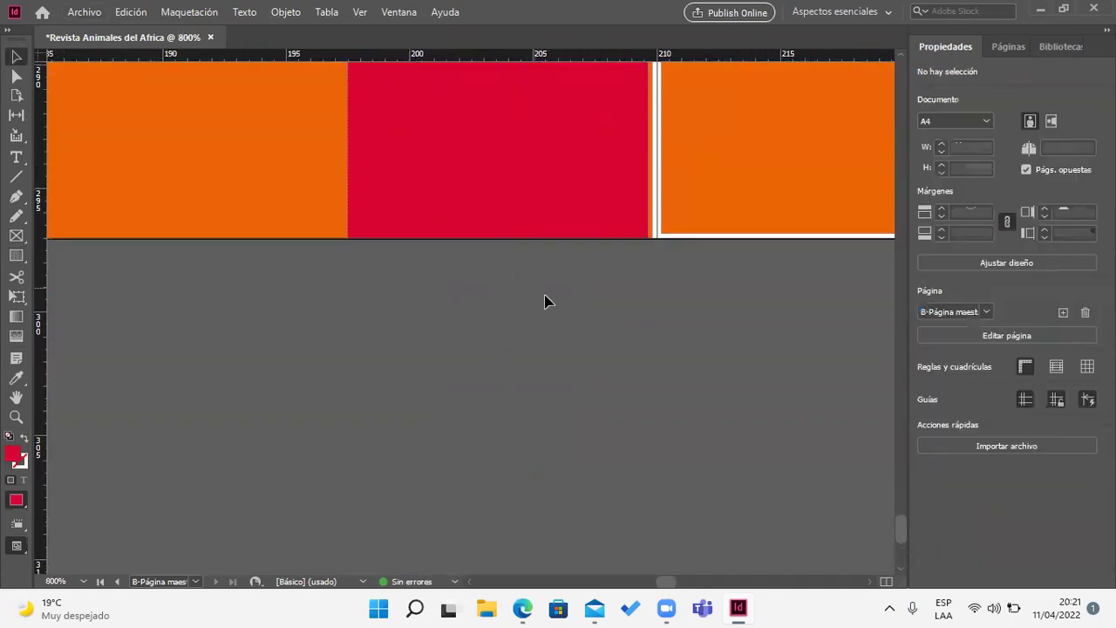
# Step: Widen the red rectangle to 12.7 mm so its inner side meets the spine
pyautogui.scroll(-2, 565, 293)
pyautogui.scroll(3, 628, 152)
pyautogui.click(584, 235)
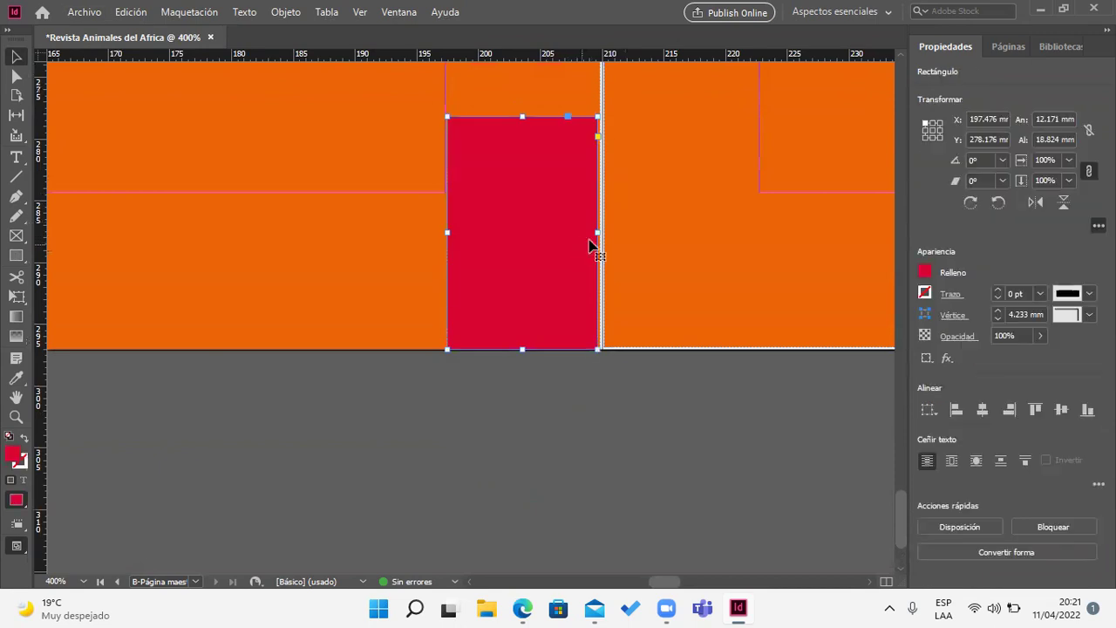
pyautogui.moveTo(599, 234); pyautogui.dragTo(605, 232)
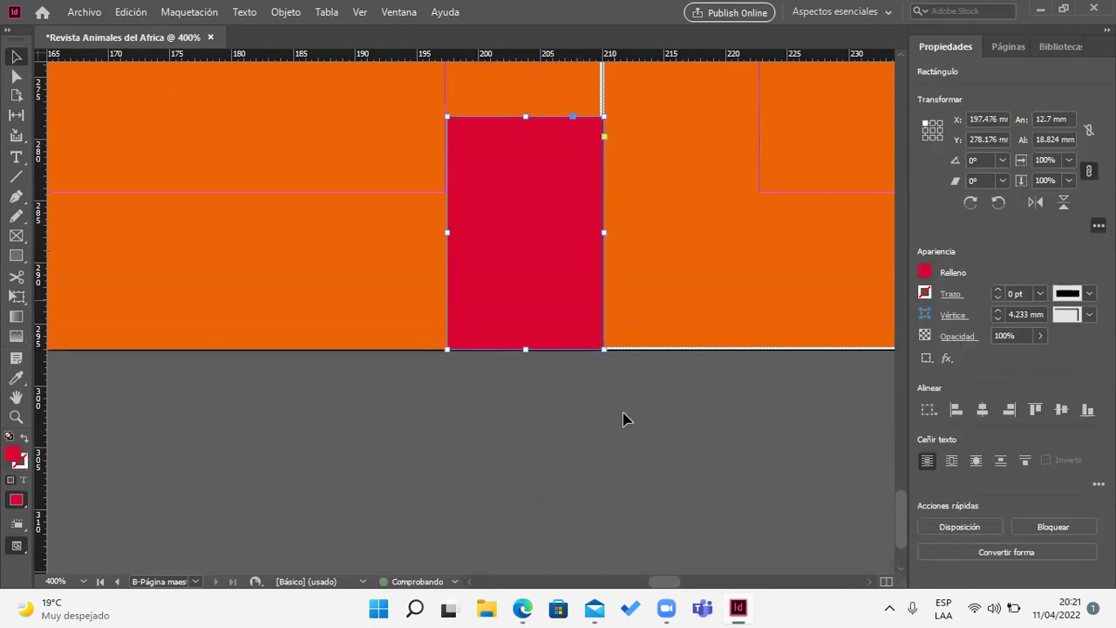
pyautogui.click(634, 428)
# Step: Duplicate the red rectangle onto the right master page, directly beside the original across the spine
pyautogui.scroll(-5, 636, 426)
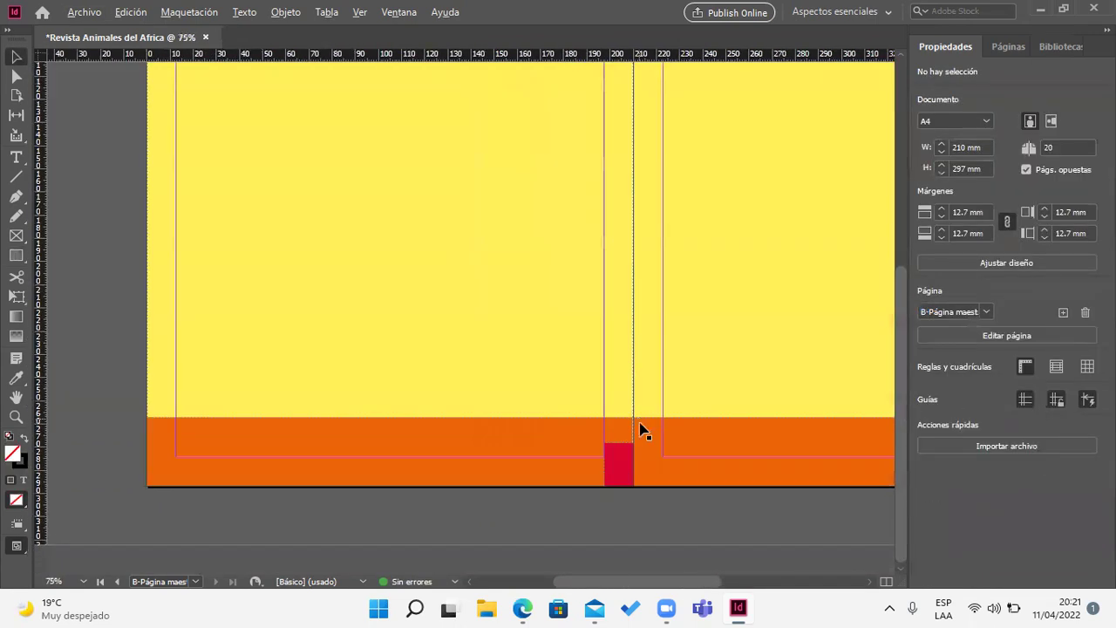
pyautogui.moveTo(714, 506); pyautogui.dragTo(548, 485)
pyautogui.moveTo(465, 475); pyautogui.dragTo(496, 477)
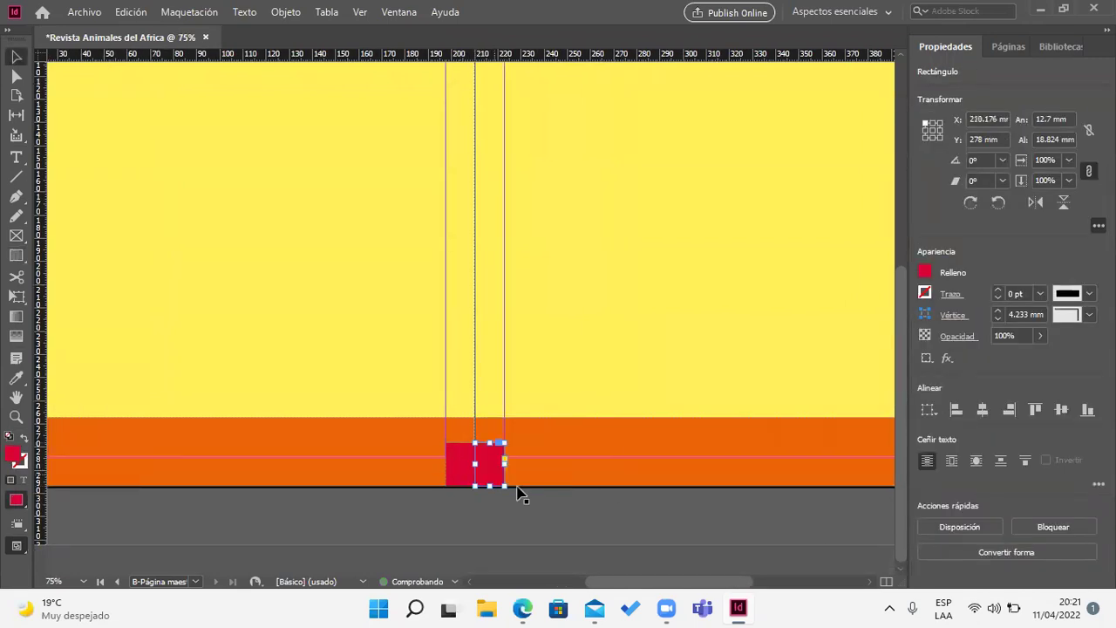
pyautogui.click(534, 523)
# Step: Nudge the right page's red rectangle down to sit on the page's bottom edge, level with the left one
pyautogui.scroll(6, 528, 504)
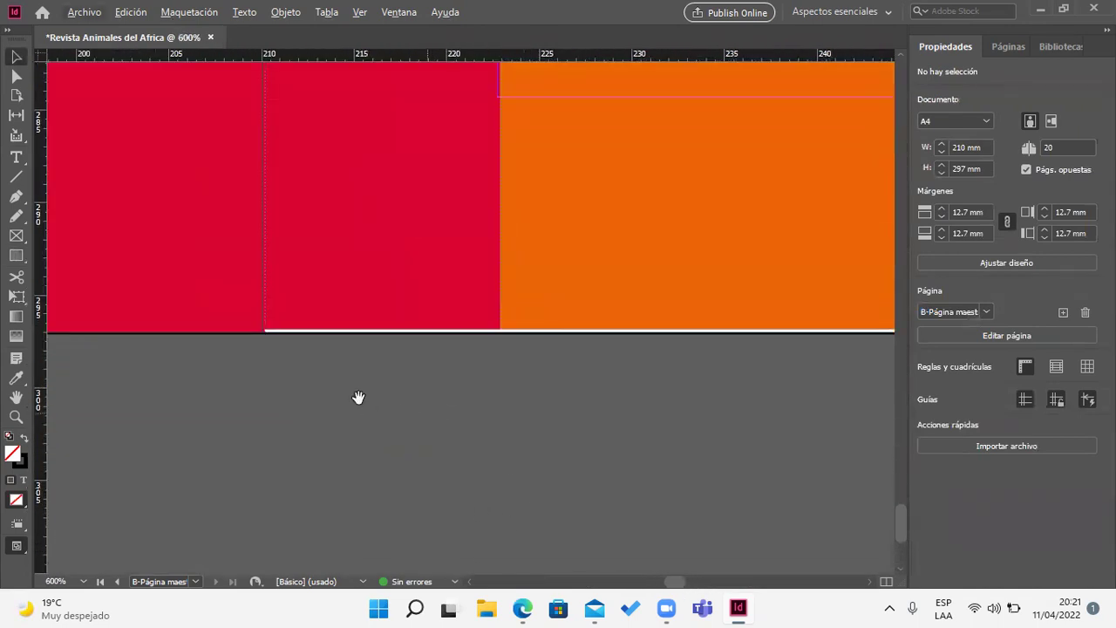
pyautogui.moveTo(358, 396); pyautogui.dragTo(500, 516)
pyautogui.moveTo(520, 358); pyautogui.dragTo(520, 366)
pyautogui.click(463, 501)
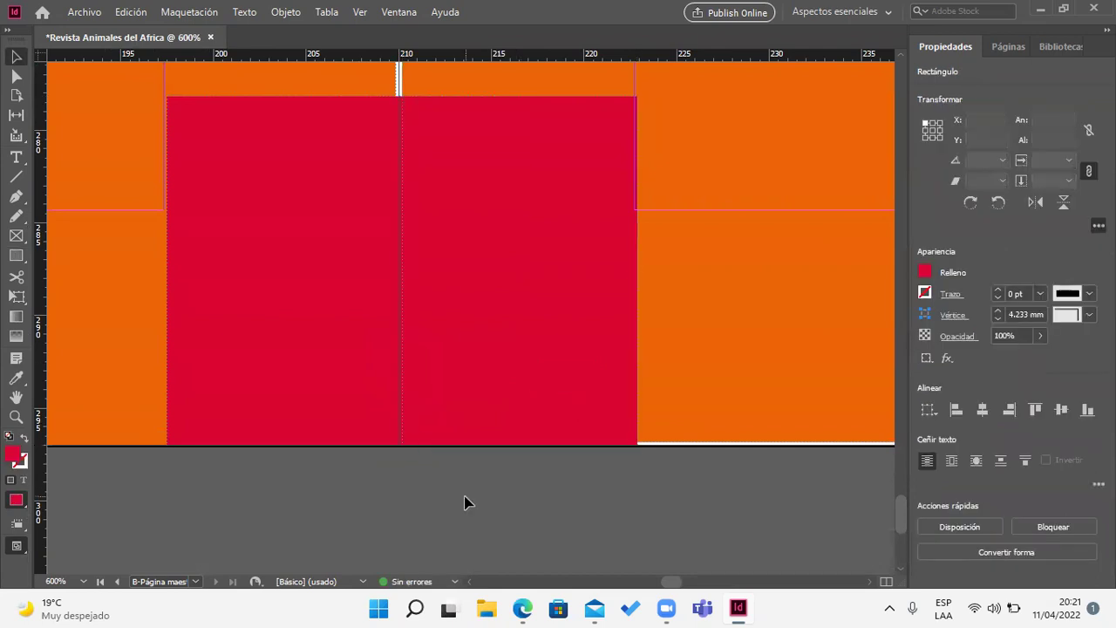
# Step: Add the text "Pag." in the upper part of the left red rectangle and shrink its frame to about 8 × 4.7 mm
pyautogui.moveTo(368, 496); pyautogui.dragTo(457, 565)
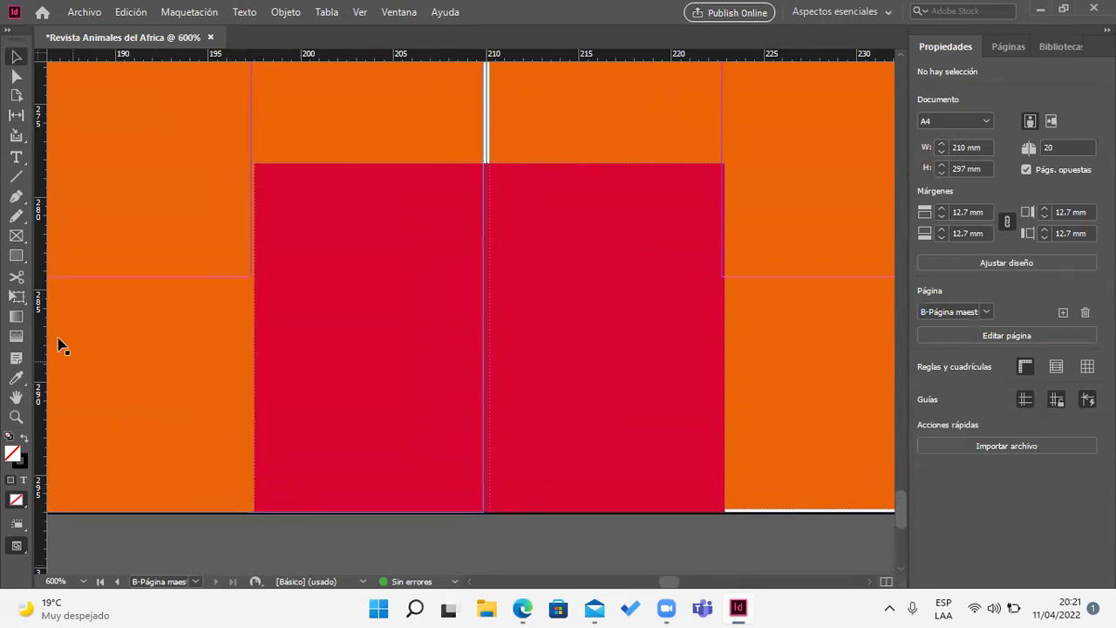
pyautogui.click(17, 158)
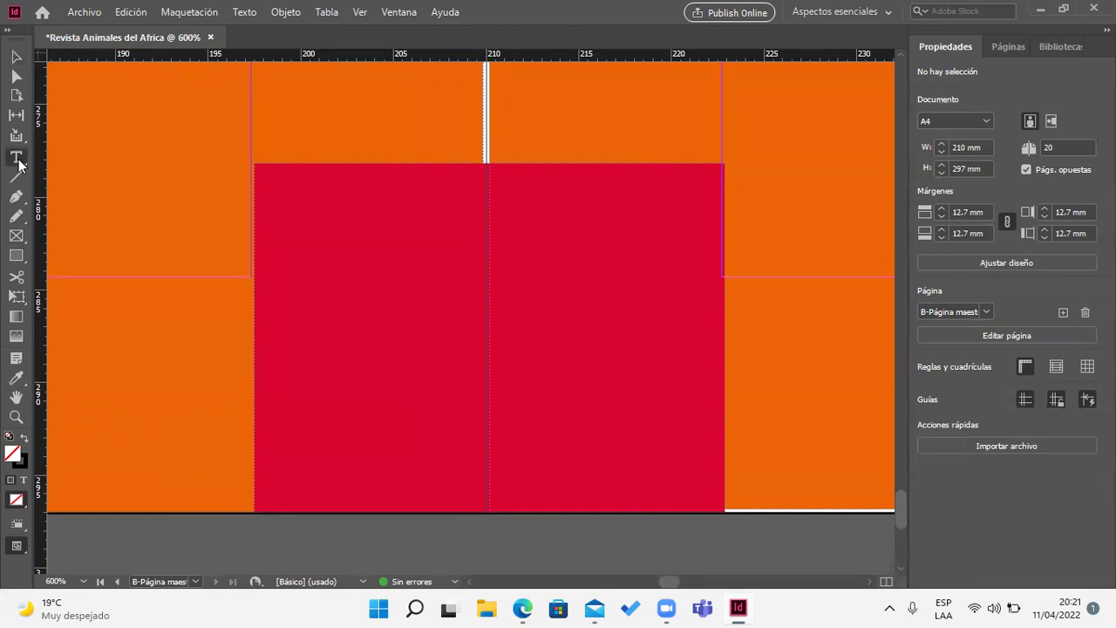
pyautogui.moveTo(276, 186); pyautogui.dragTo(475, 284)
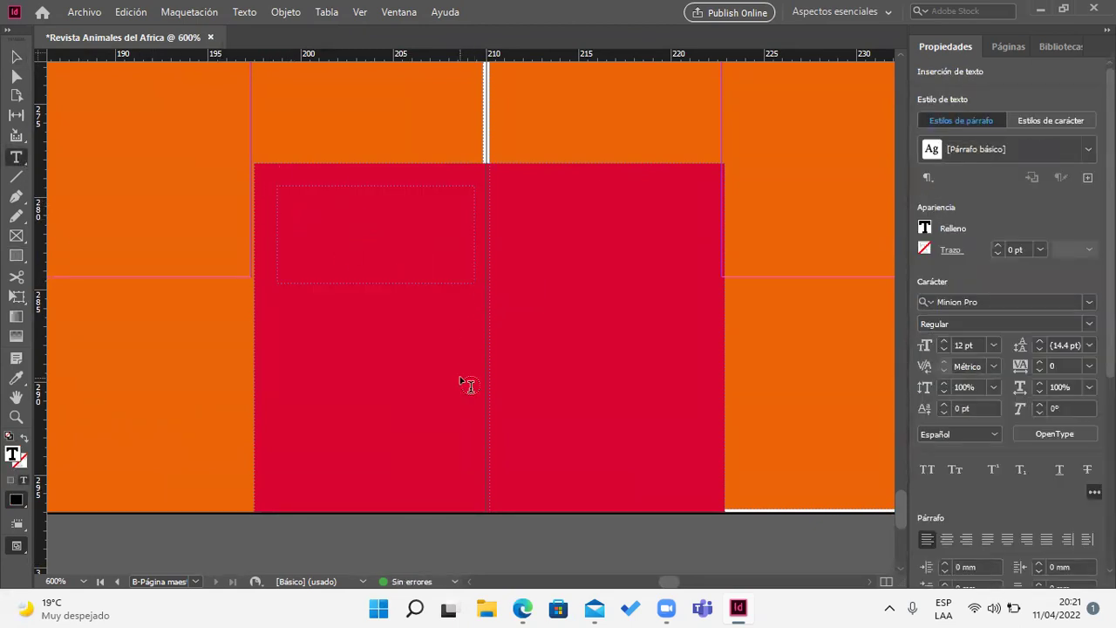
pyautogui.write('Pag.')
pyautogui.click(16, 57)
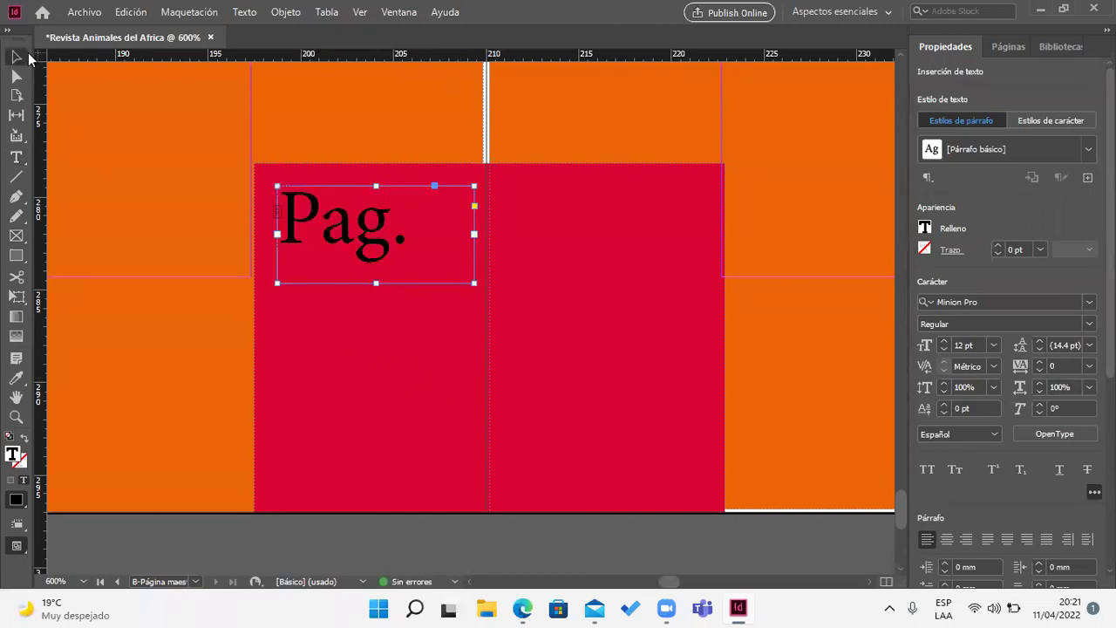
pyautogui.moveTo(476, 284); pyautogui.dragTo(412, 259)
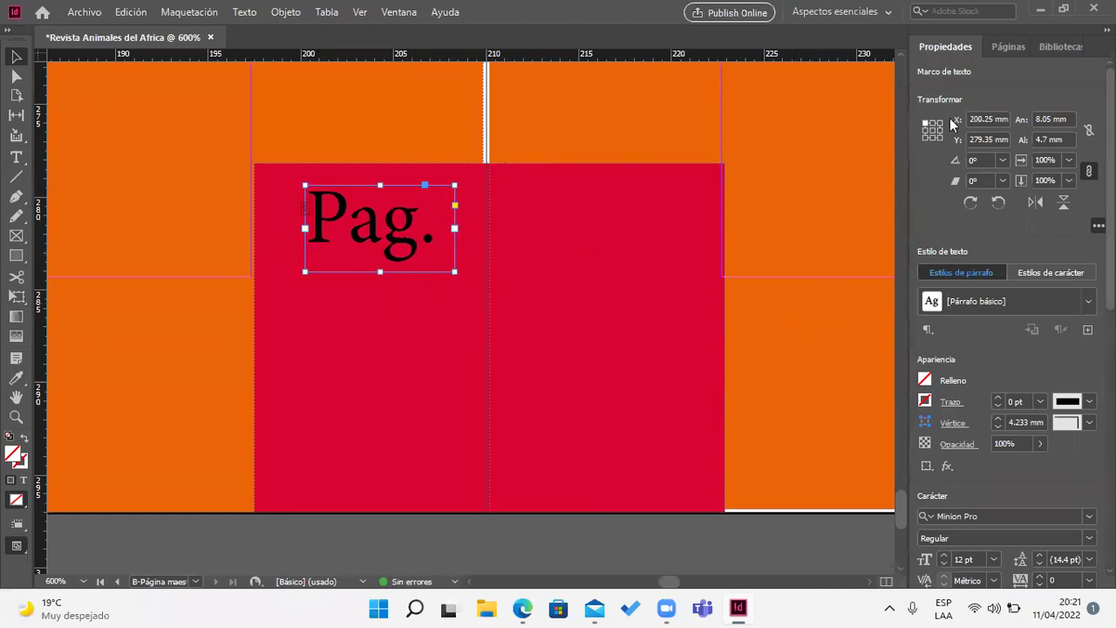
# Step: Color the "Pag." text white with the [Papel] swatch
pyautogui.click(1004, 43)
pyautogui.click(964, 41)
pyautogui.tripleClick(401, 250)
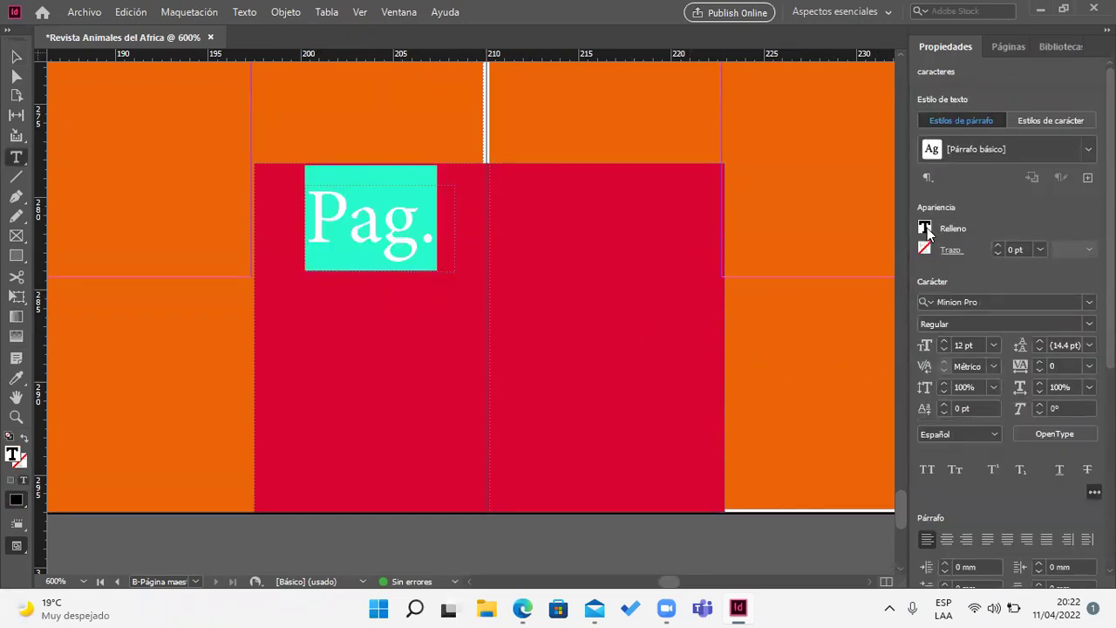
pyautogui.click(925, 229)
pyautogui.click(781, 370)
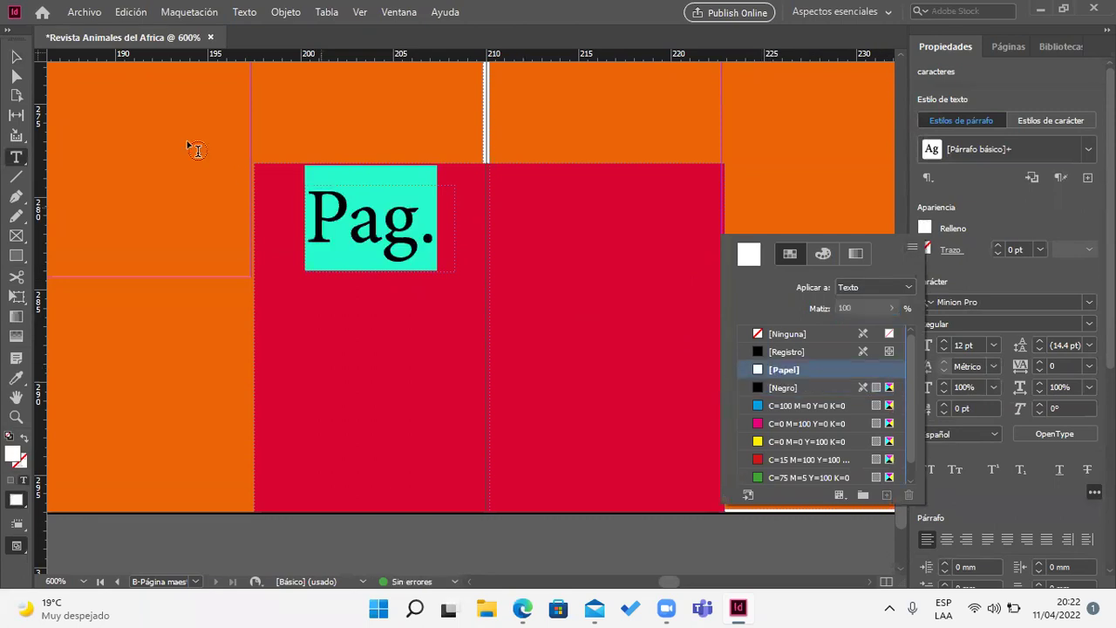
# Step: Duplicate the "Pag." text frame onto the right red rectangle at the same height
pyautogui.click(22, 59)
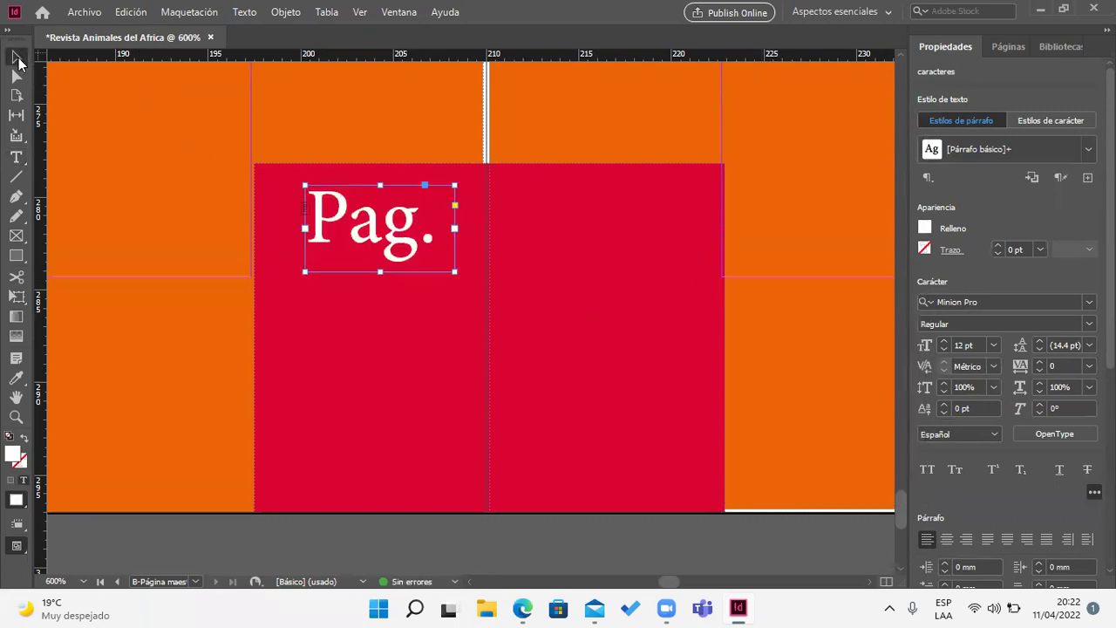
pyautogui.moveTo(415, 253); pyautogui.dragTo(645, 255)
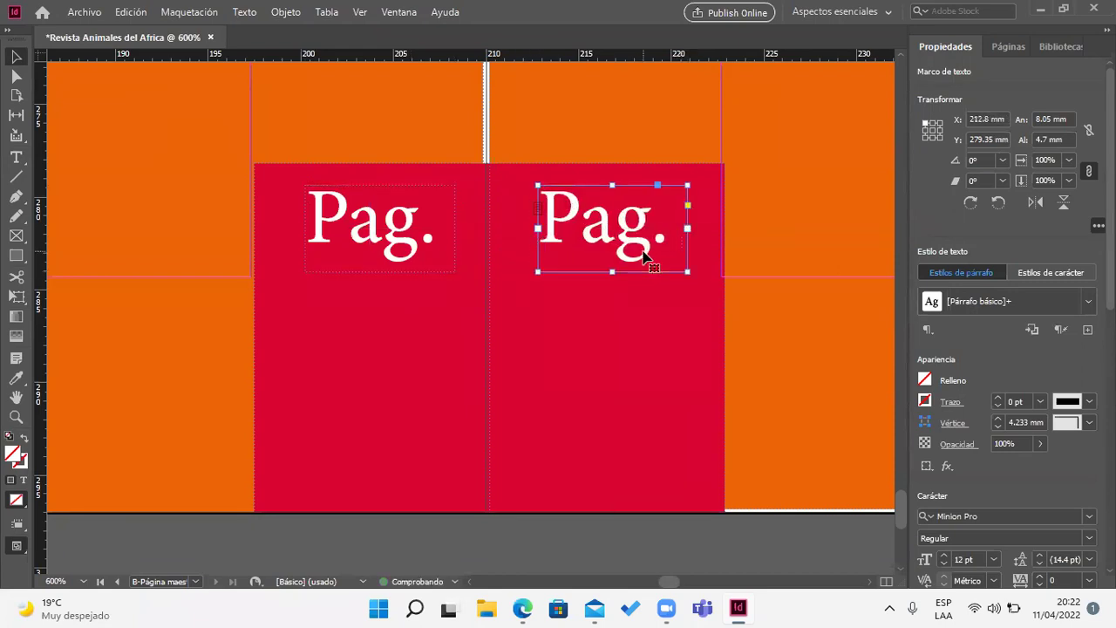
pyautogui.click(634, 328)
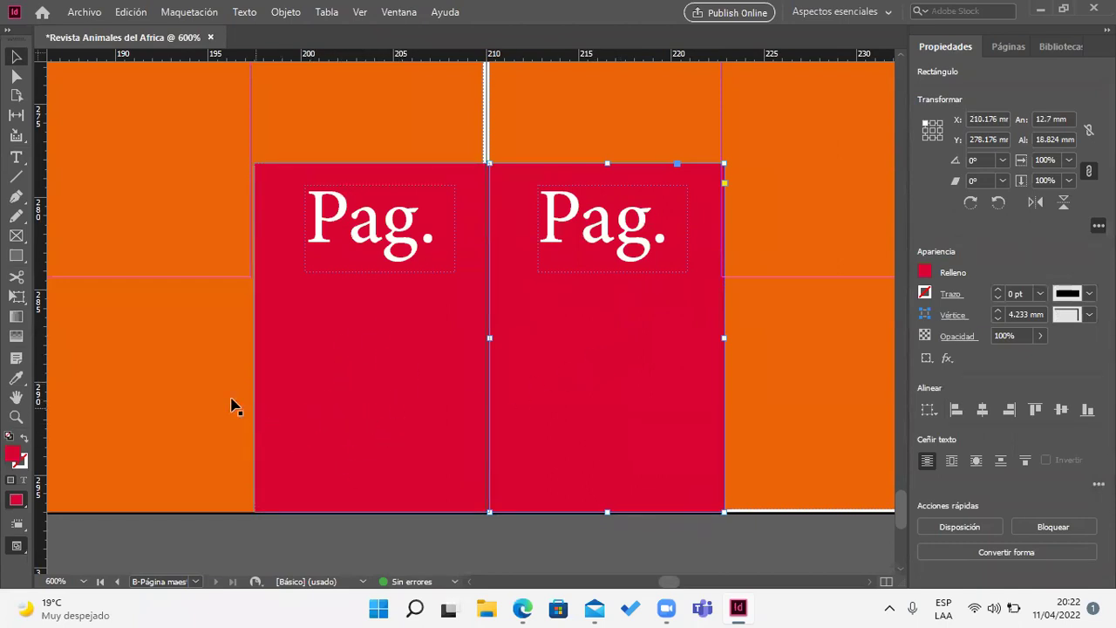
# Step: Draw a circle about 8 mm across below "Pag." in the left red rectangle and fill it black
pyautogui.click(15, 255)
pyautogui.click(87, 293)
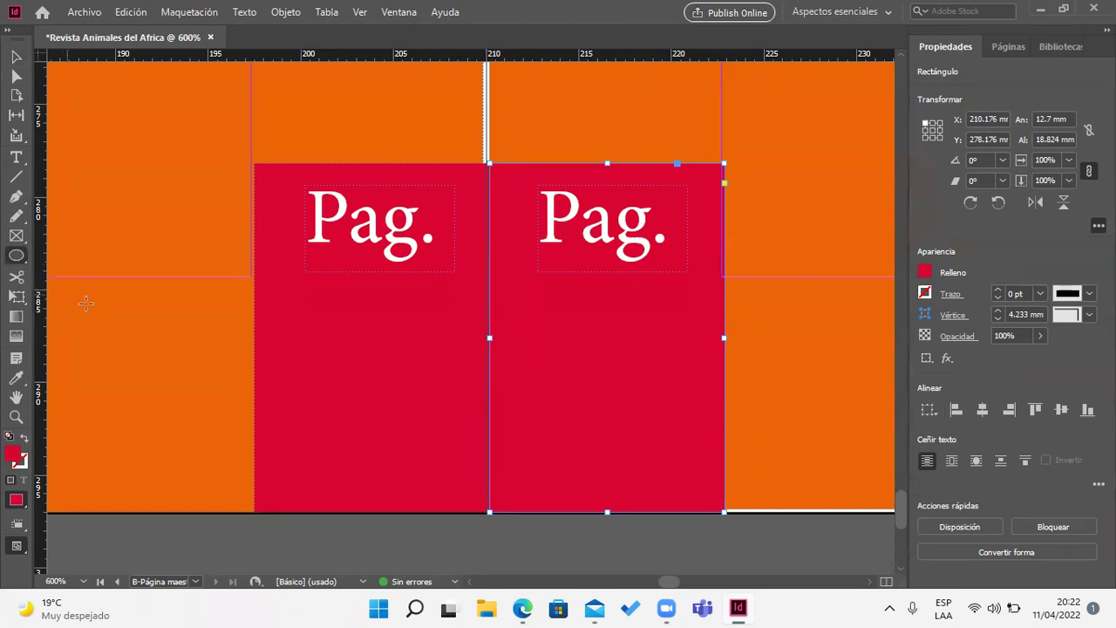
pyautogui.moveTo(303, 333); pyautogui.dragTo(471, 490)
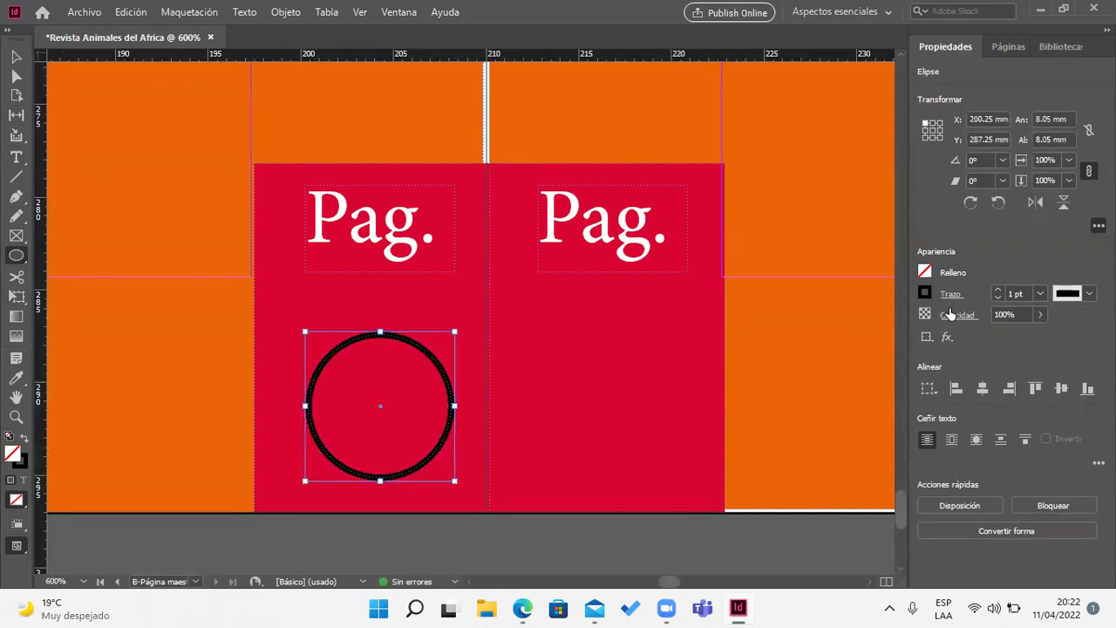
pyautogui.click(925, 273)
pyautogui.click(763, 400)
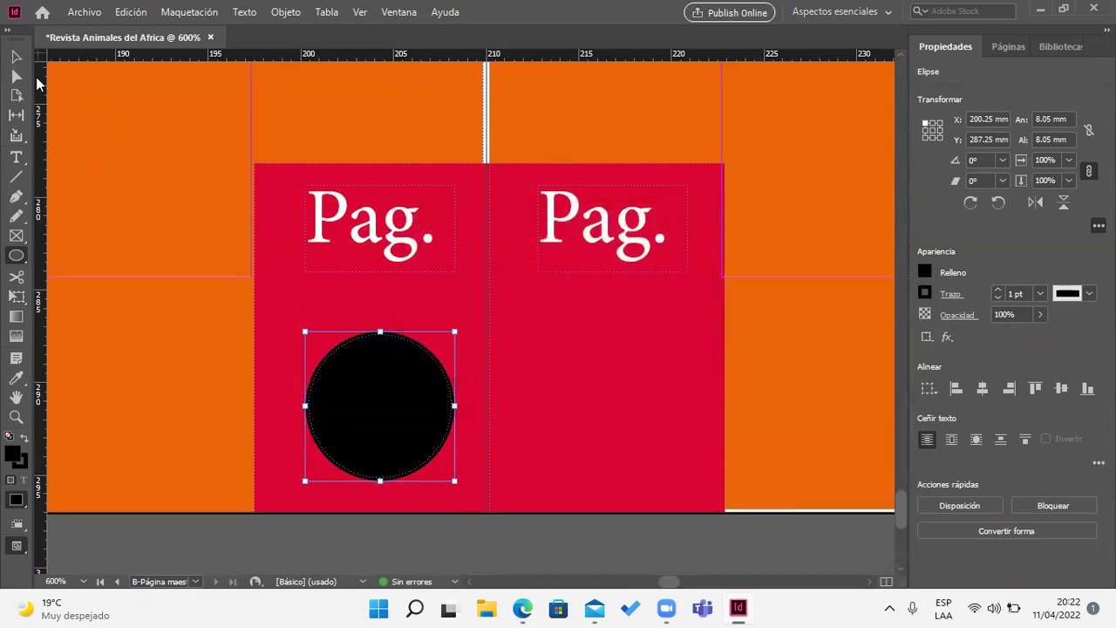
# Step: Duplicate the black circle below "Pag." in the right red rectangle
pyautogui.click(16, 57)
pyautogui.click(87, 122)
pyautogui.click(365, 375)
pyautogui.moveTo(393, 411); pyautogui.dragTo(623, 404)
pyautogui.click(771, 408)
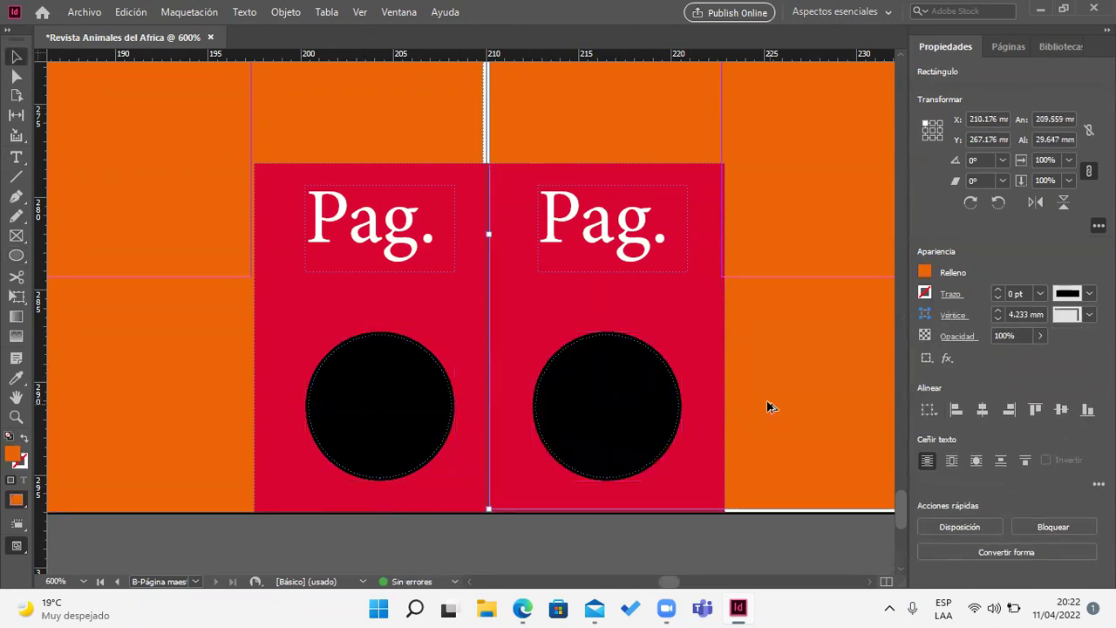
pyautogui.keyDown('alt'); pyautogui.scroll(-2, 768, 406); pyautogui.keyUp('alt')
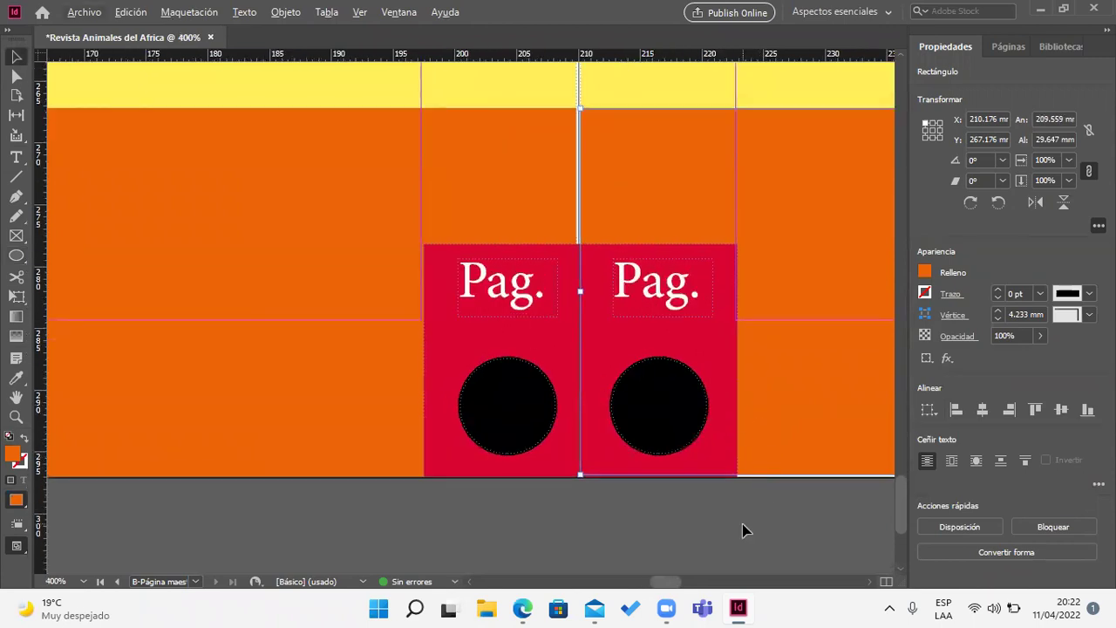
pyautogui.click(744, 530)
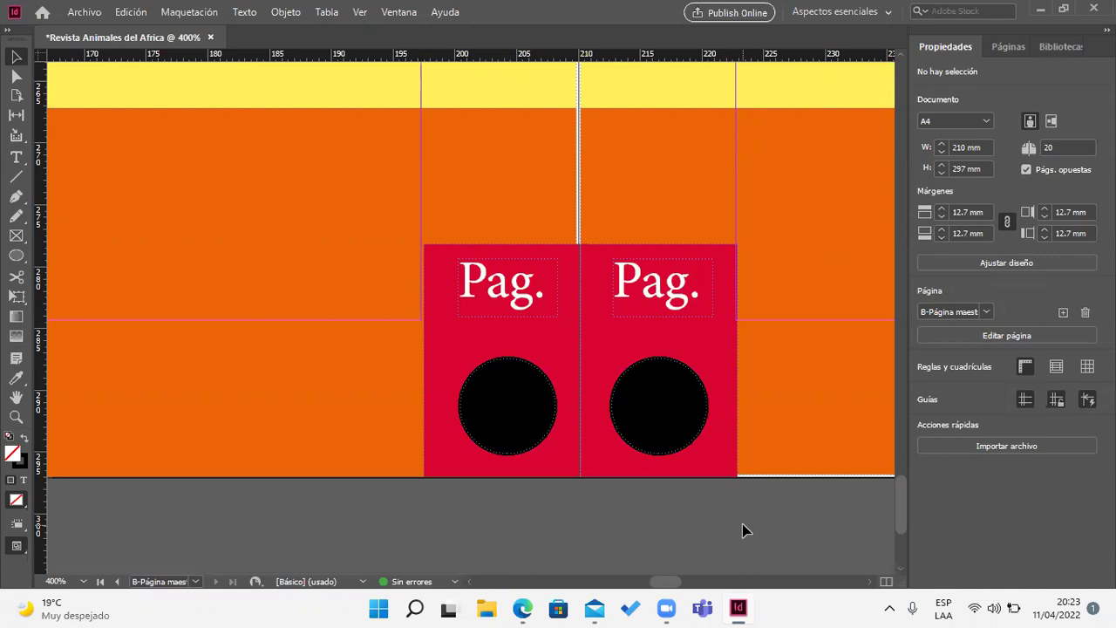
# Step: Review the whole B master spread and compare it with the A master spread
pyautogui.scroll(-10, 739, 522)
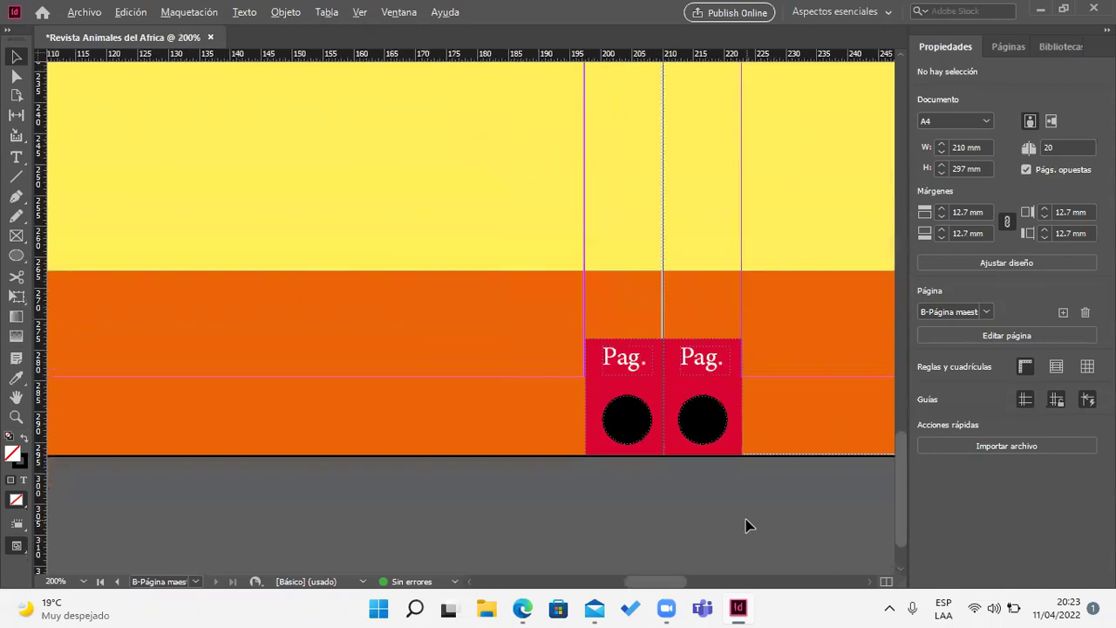
pyautogui.scroll(-1, 745, 525)
pyautogui.moveTo(767, 518); pyautogui.dragTo(571, 519)
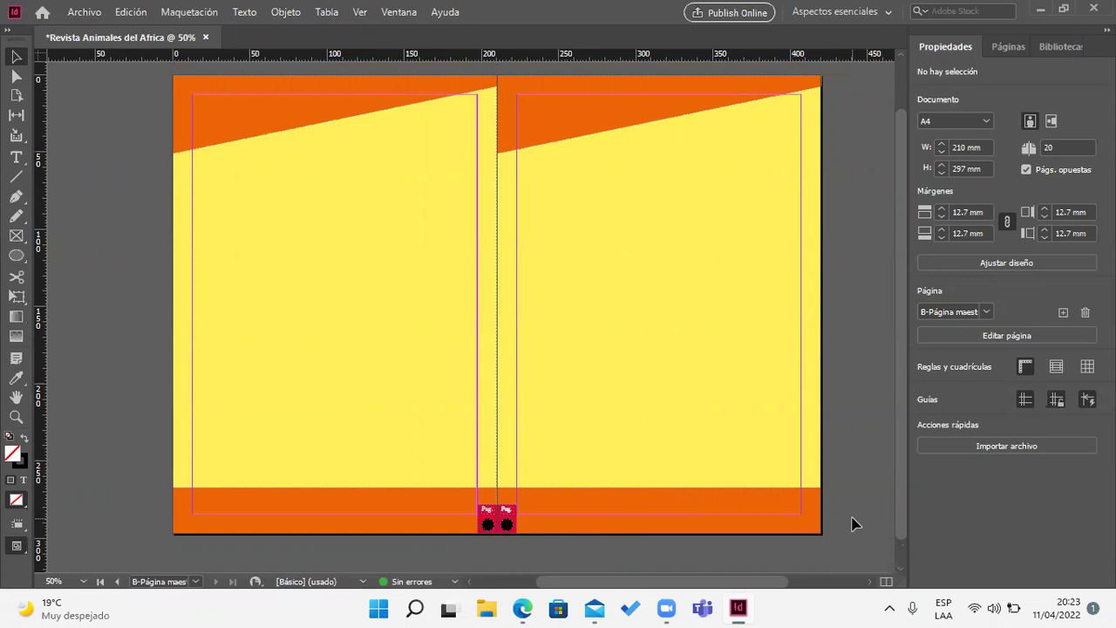
pyautogui.click(1012, 45)
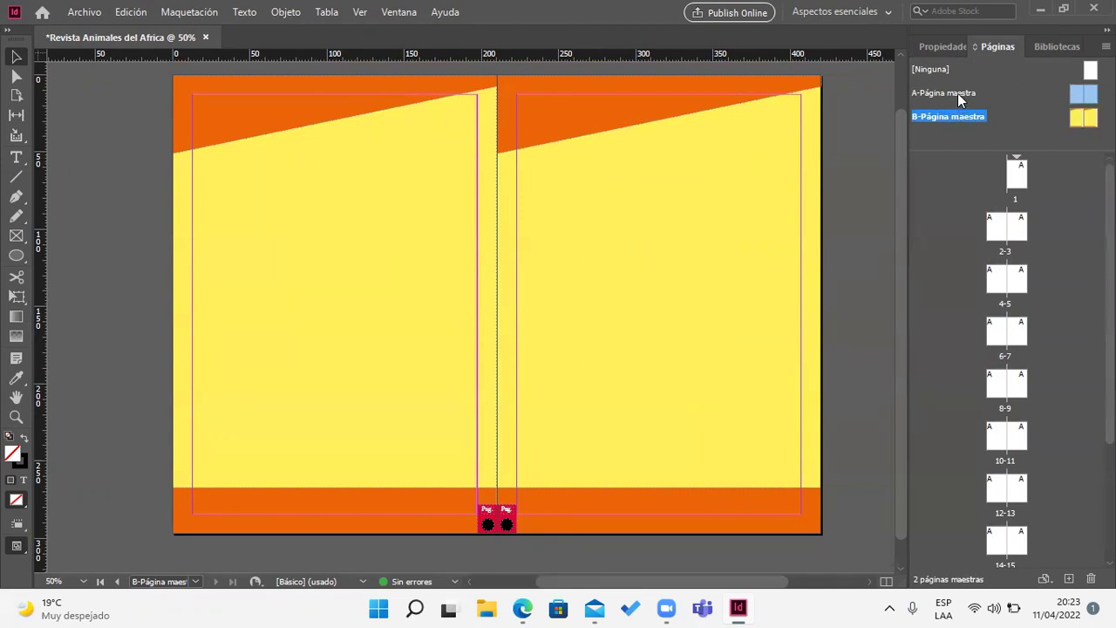
pyautogui.doubleClick(959, 92)
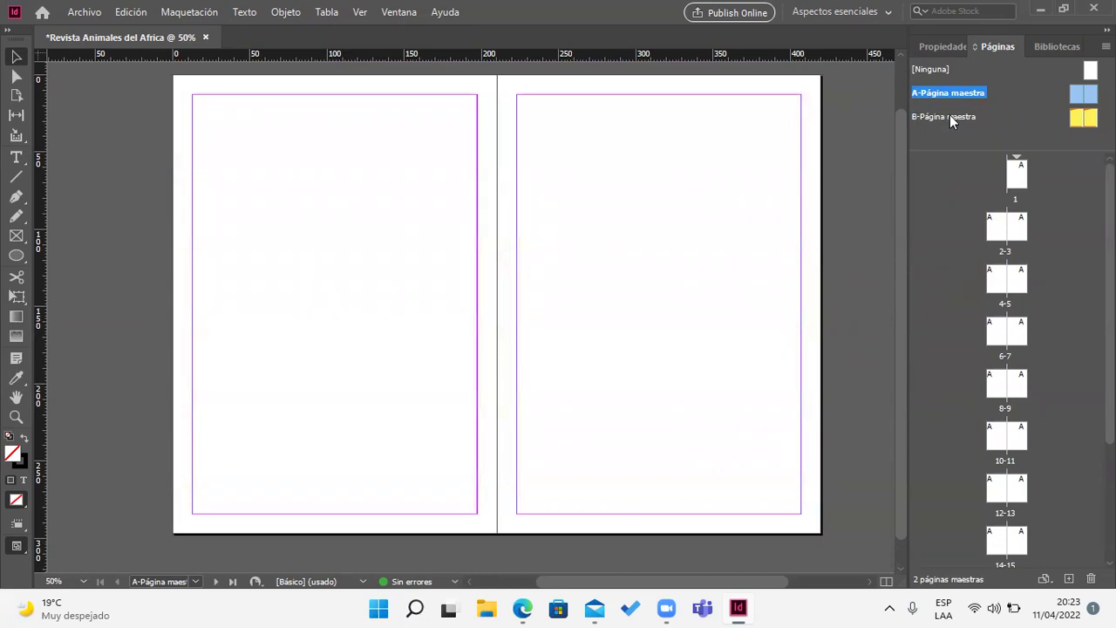
pyautogui.doubleClick(949, 116)
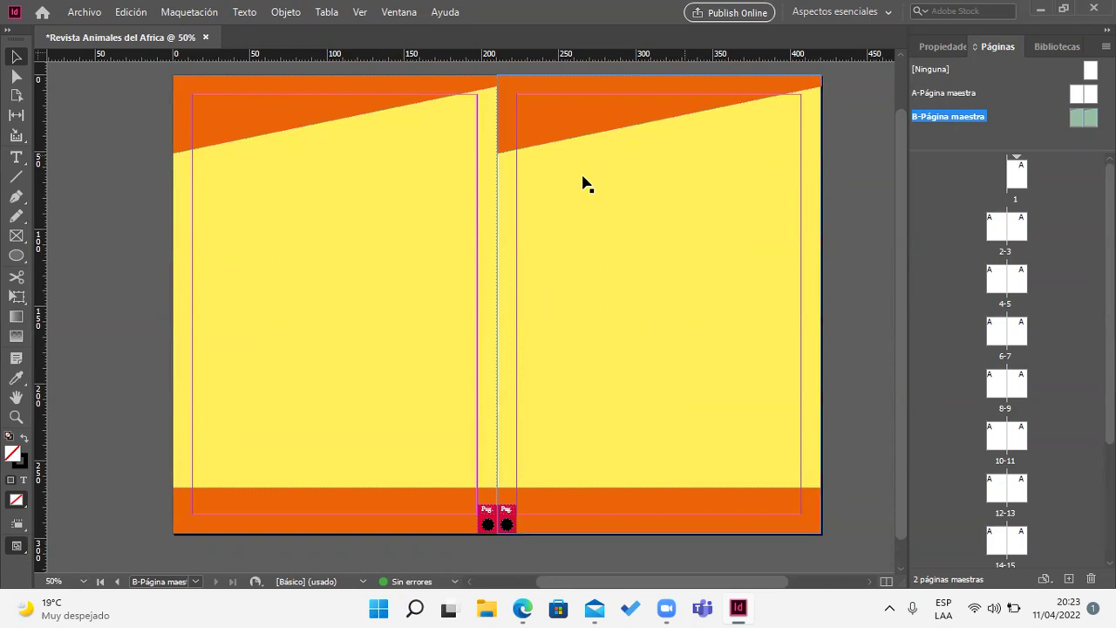
# Step: Draw a text frame inside the left black circle and insert the current page number marker (Número de página actual) in it
pyautogui.click(678, 406)
pyautogui.scroll(-1, 854, 360)
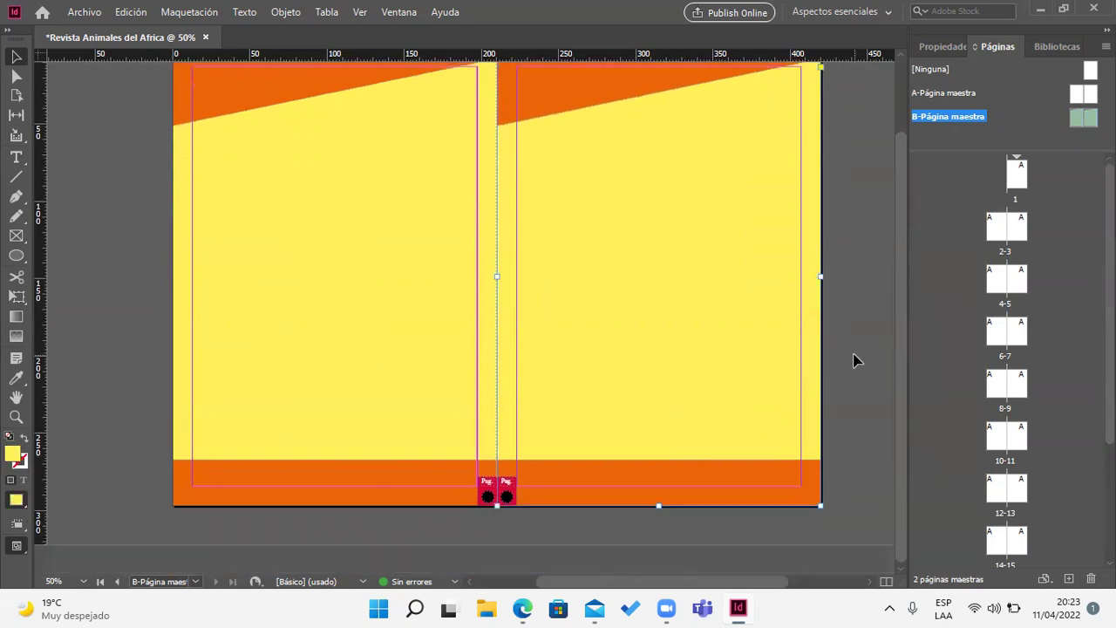
pyautogui.scroll(7, 492, 532)
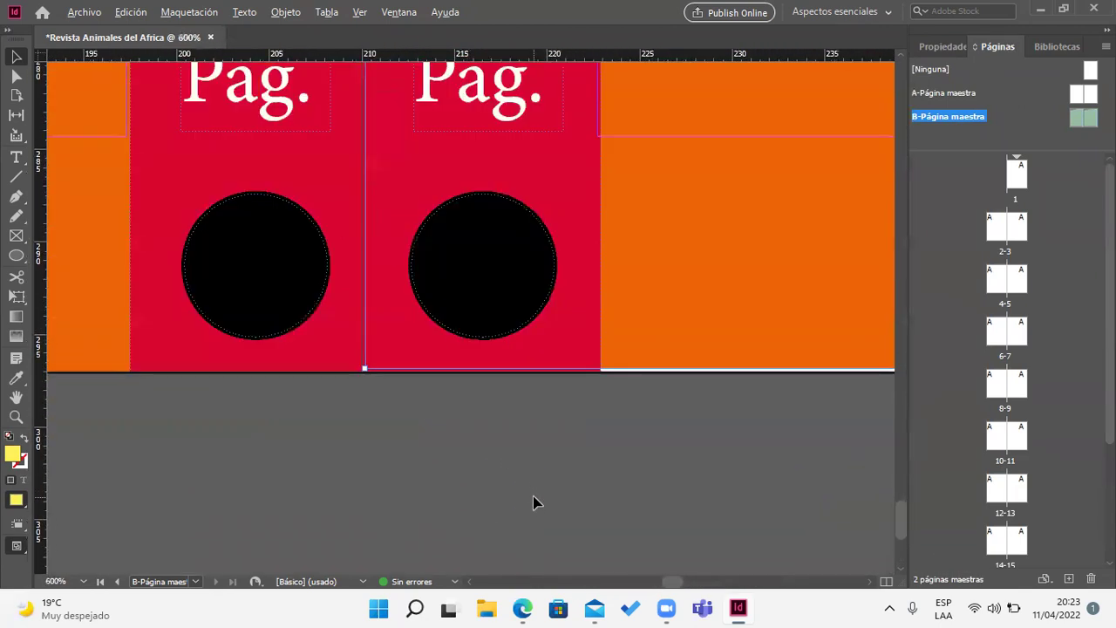
pyautogui.moveTo(458, 476); pyautogui.dragTo(533, 530)
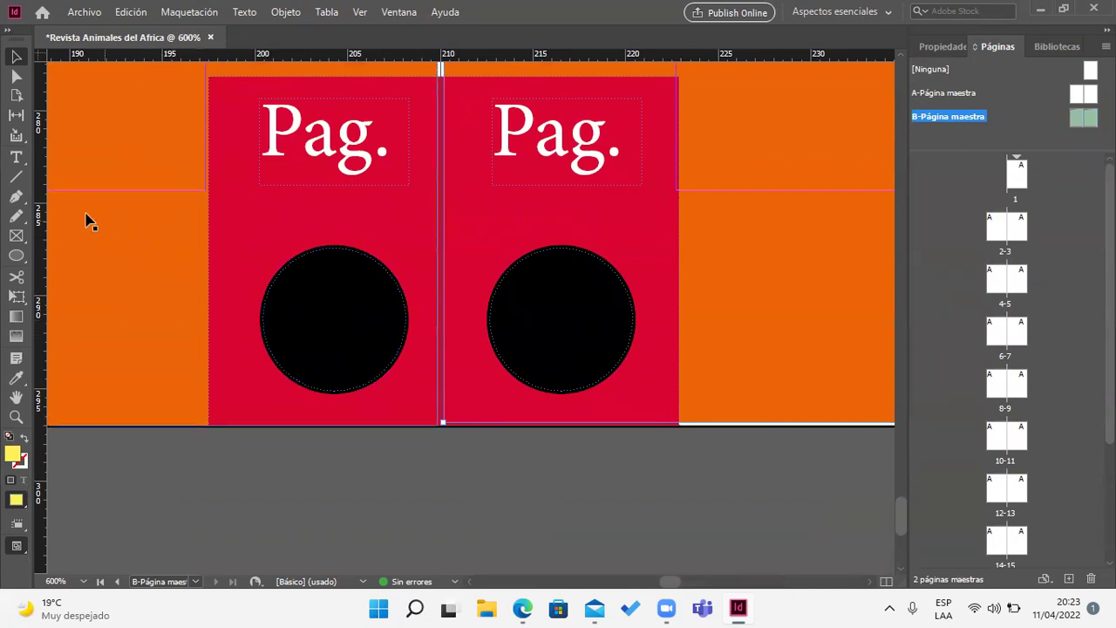
pyautogui.click(16, 157)
pyautogui.moveTo(298, 277); pyautogui.dragTo(376, 365)
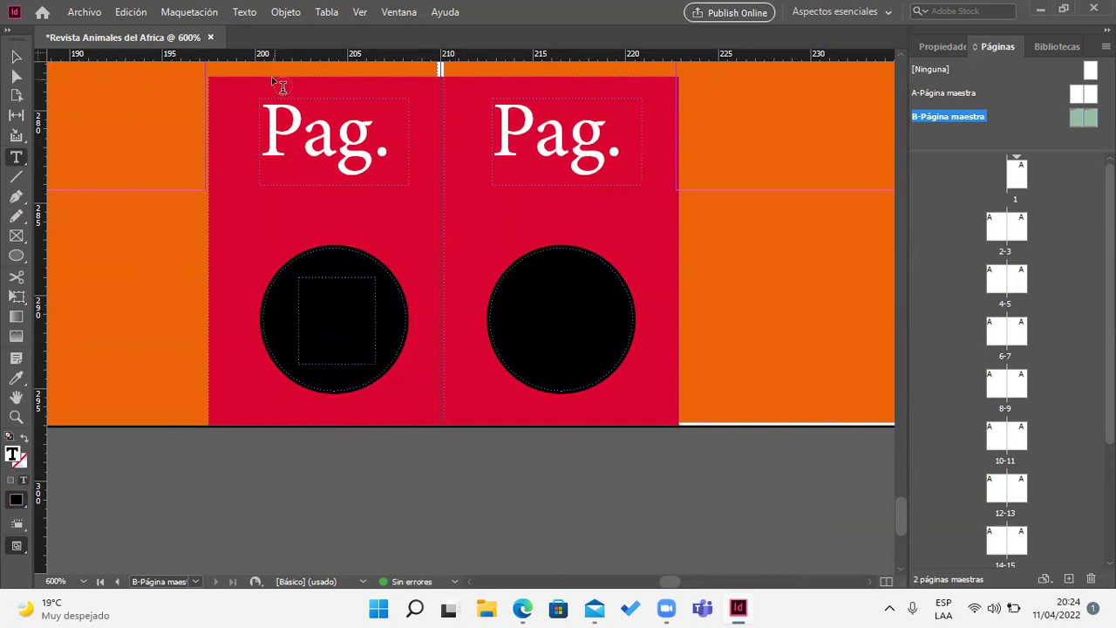
pyautogui.click(244, 13)
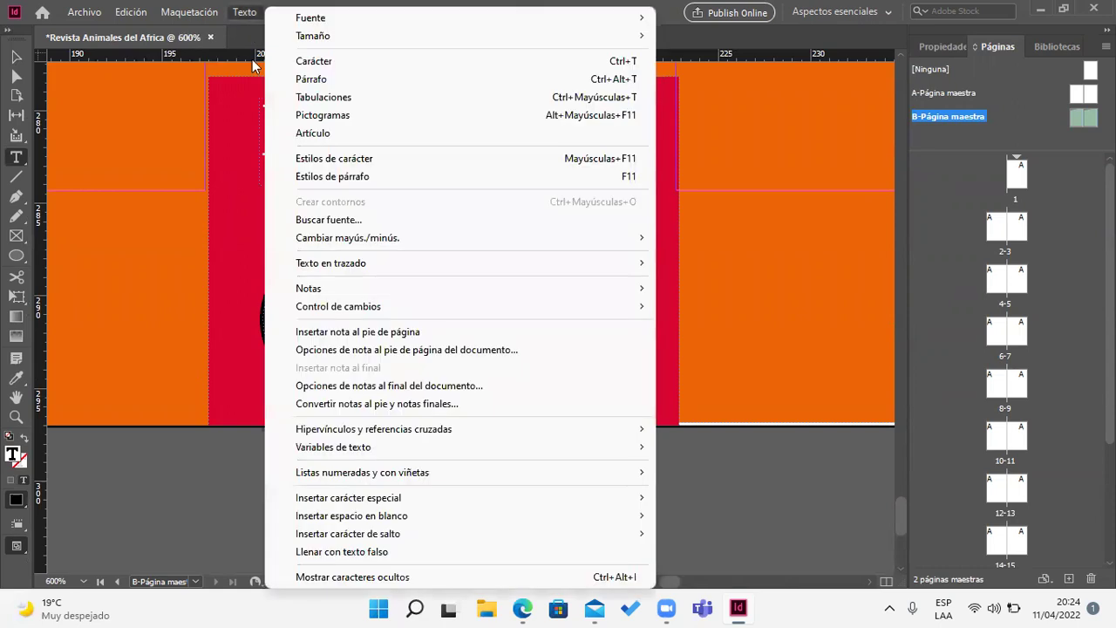
pyautogui.moveTo(580, 515)
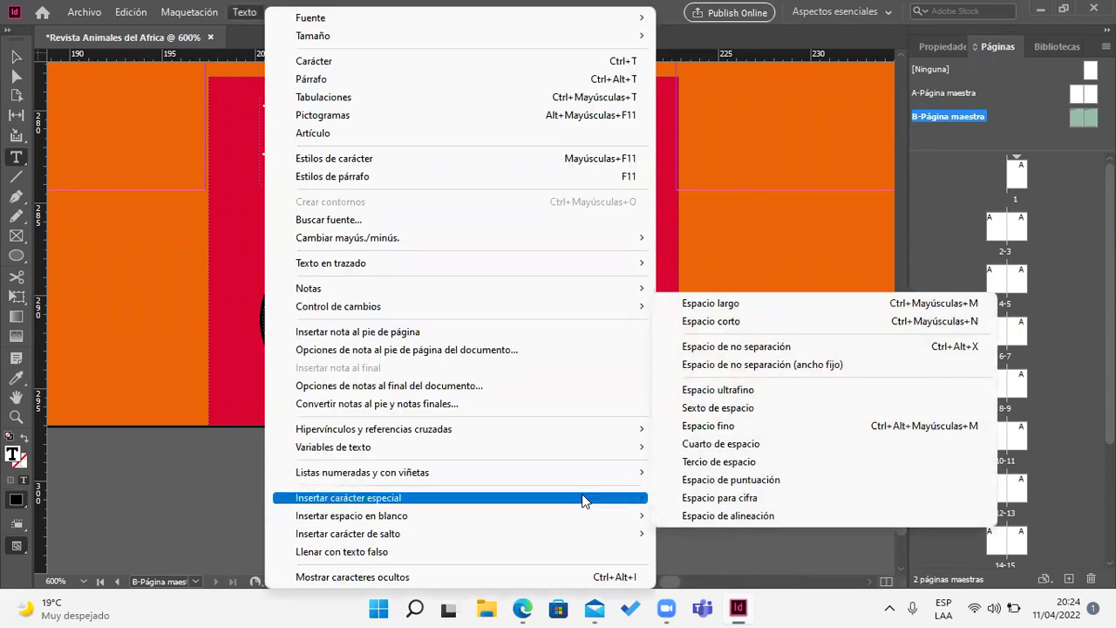
pyautogui.moveTo(582, 495)
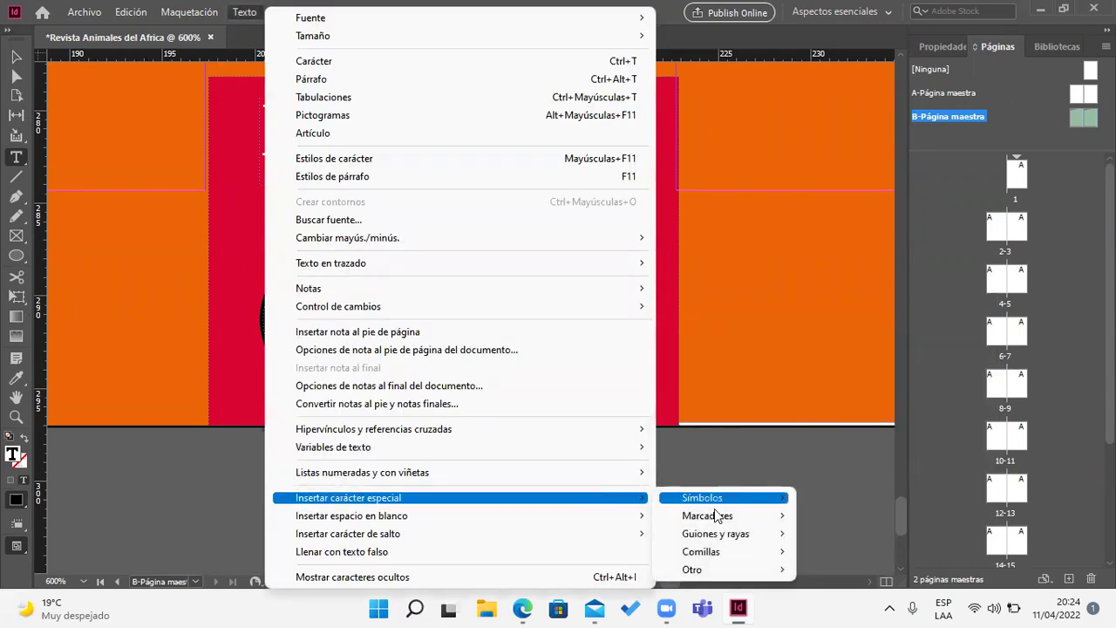
pyautogui.moveTo(737, 517)
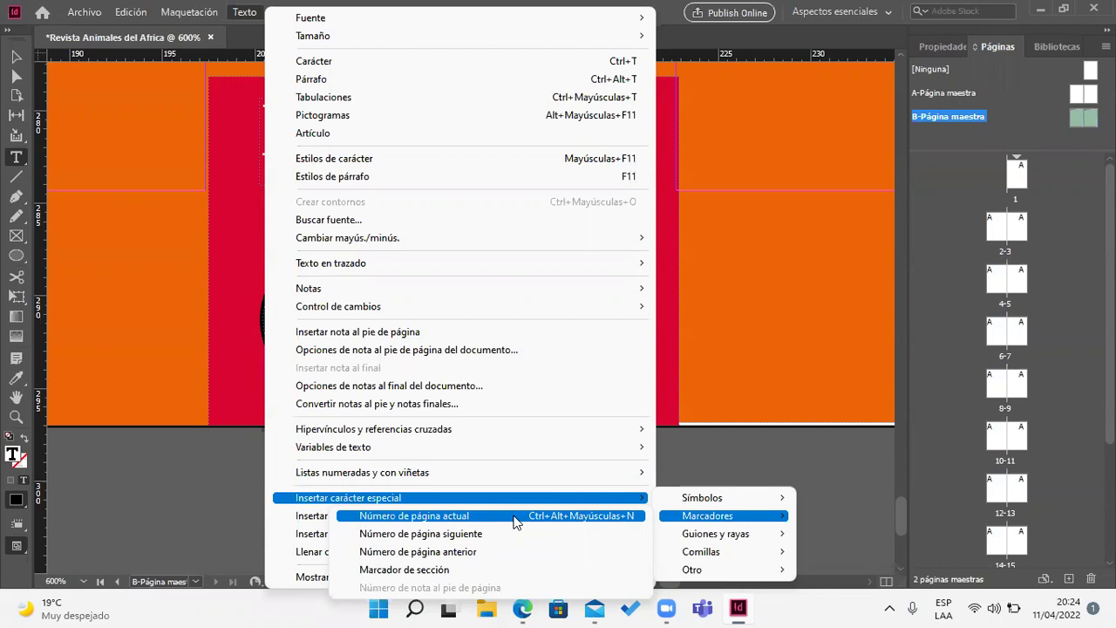
pyautogui.click(514, 521)
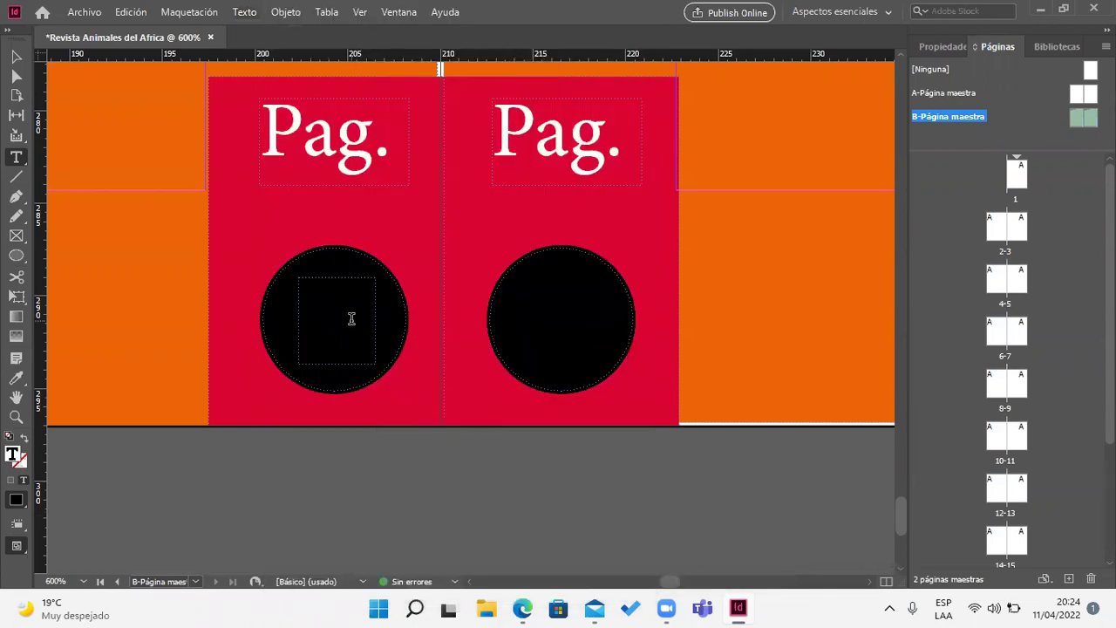
# Step: Set the fill of the page number marker text in the left circle to [Papel]
pyautogui.click(944, 47)
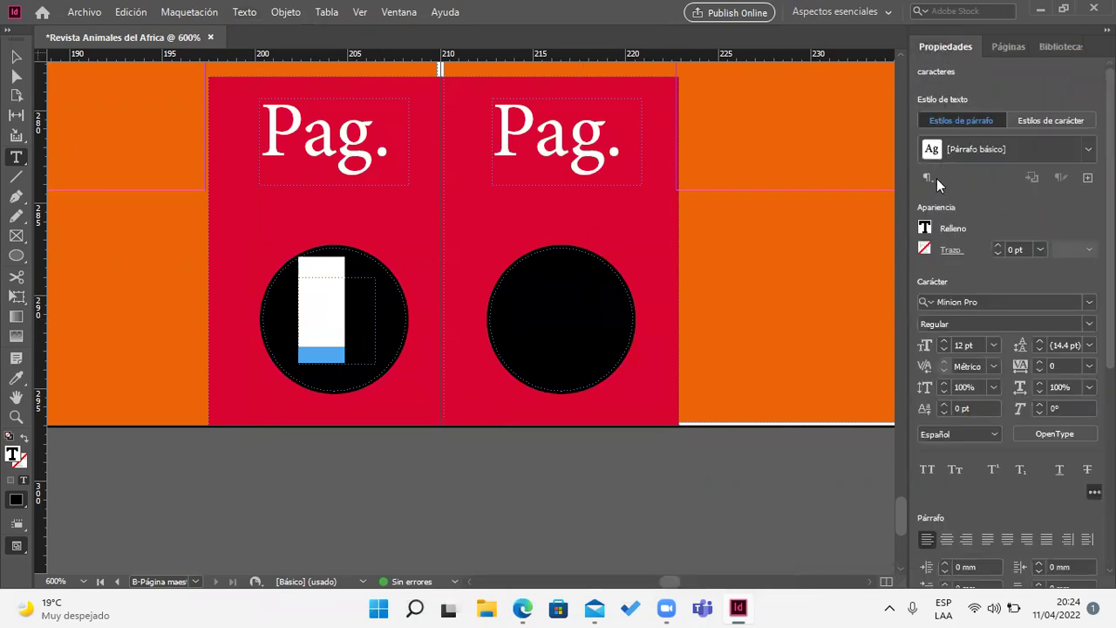
pyautogui.click(925, 229)
pyautogui.click(787, 373)
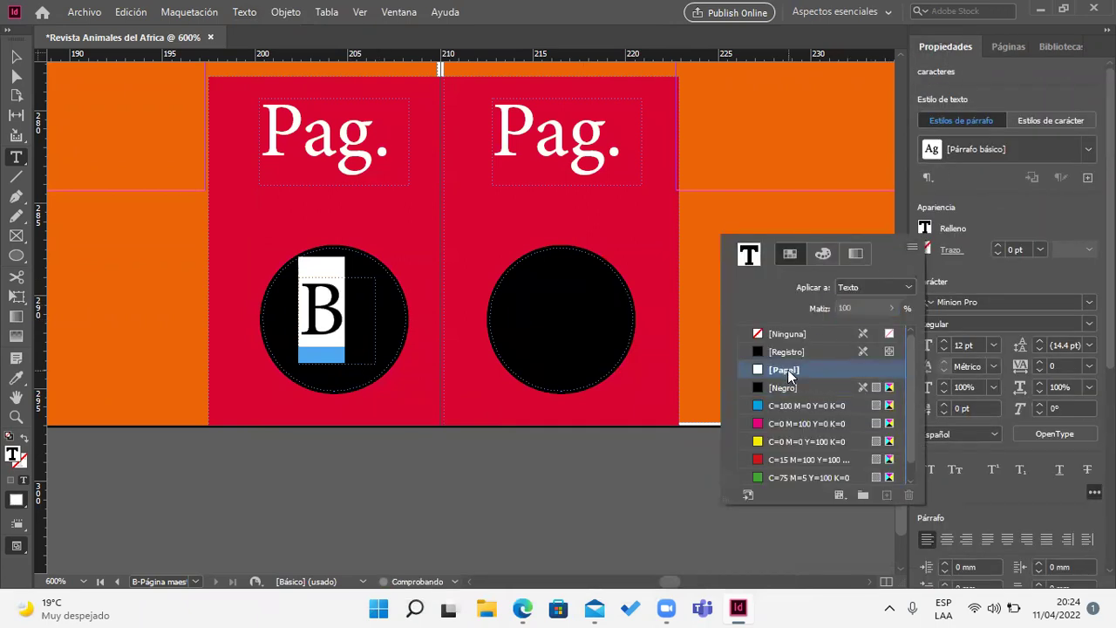
# Step: Shrink the page number frame to about 2.85 by 3.45 mm centred in the left circle, and duplicate it in the right circle
pyautogui.click(12, 59)
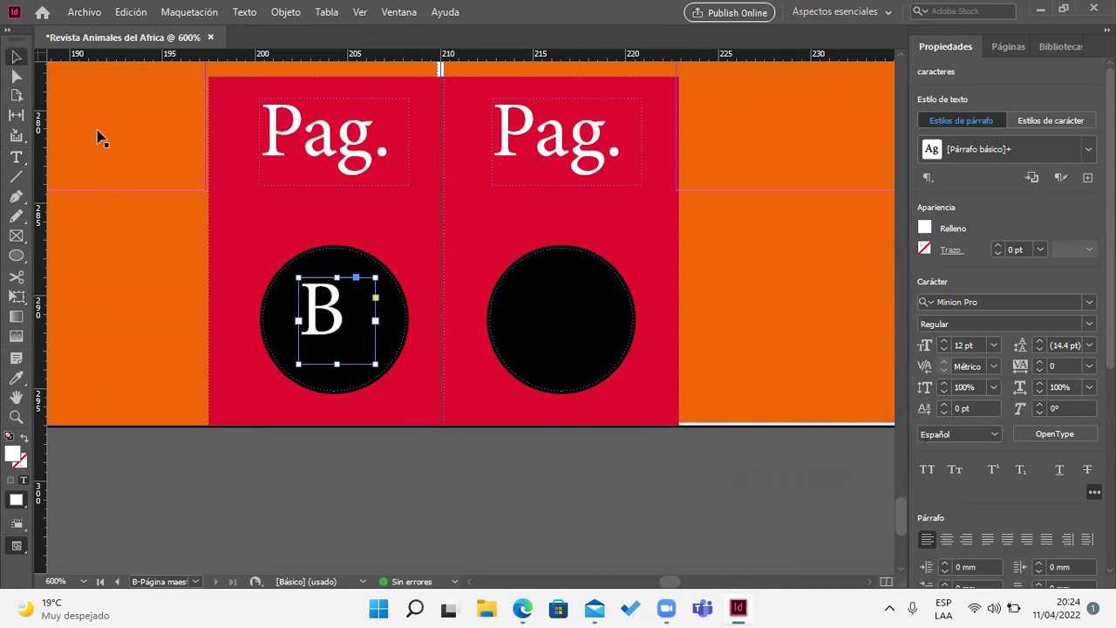
pyautogui.moveTo(375, 363)
pyautogui.mouseDown()
pyautogui.moveTo(352, 329)
pyautogui.moveTo(351, 349)
pyautogui.moveTo(373, 347)
pyautogui.mouseUp()
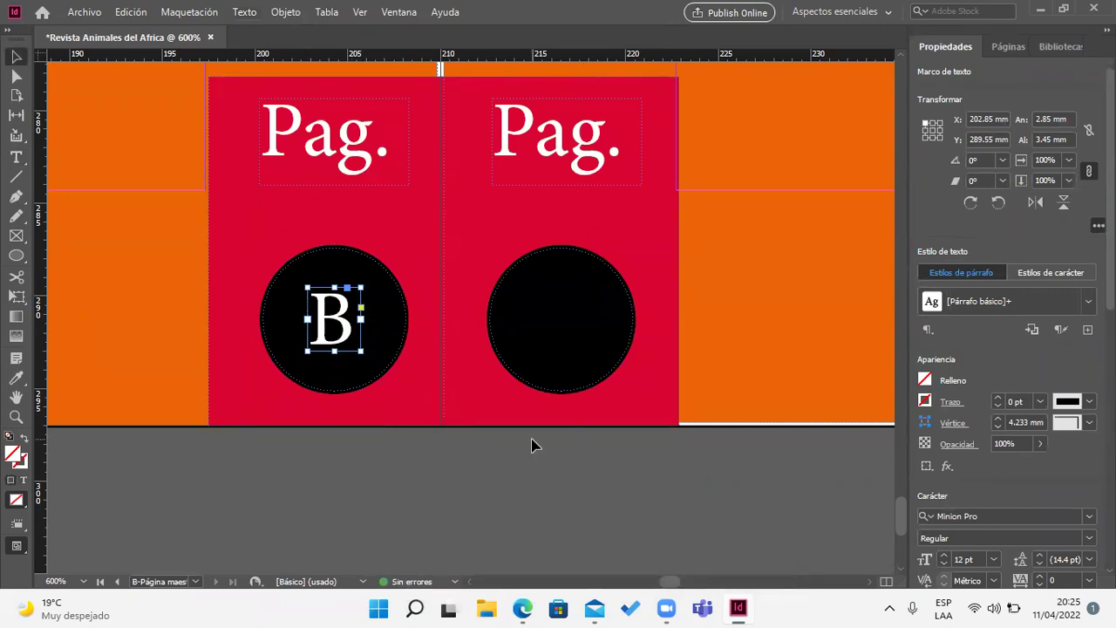
pyautogui.moveTo(349, 338); pyautogui.dragTo(583, 341)
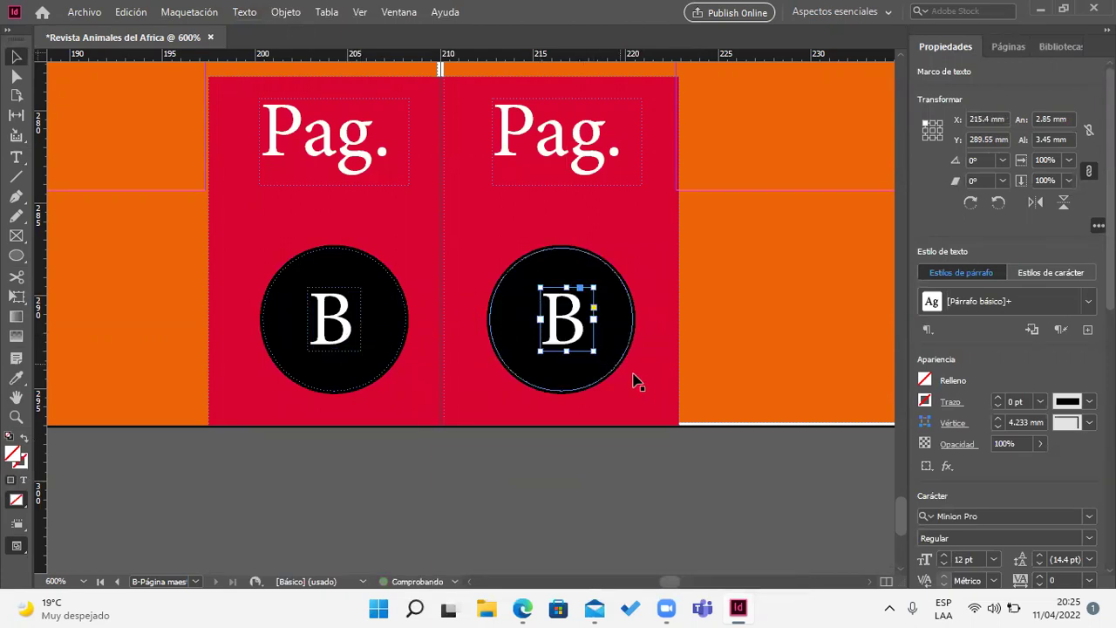
pyautogui.click(708, 515)
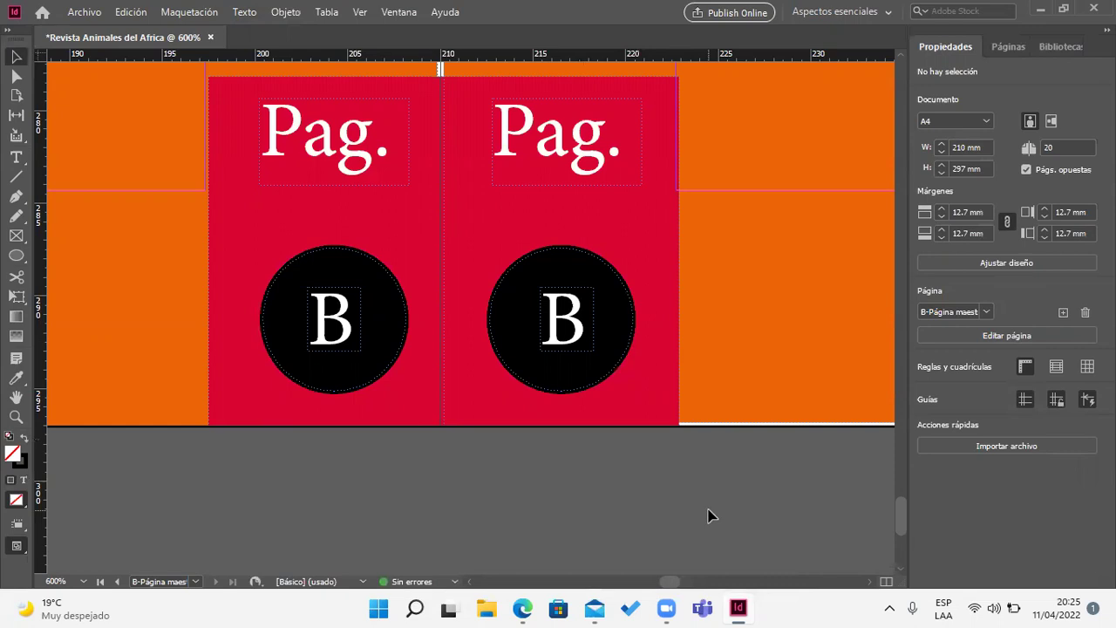
# Step: Extend the lower orange band of the right page down to the page's bottom edge, making it about 29.8 mm high
pyautogui.moveTo(708, 516); pyautogui.dragTo(361, 486)
pyautogui.scroll(-2, 567, 483)
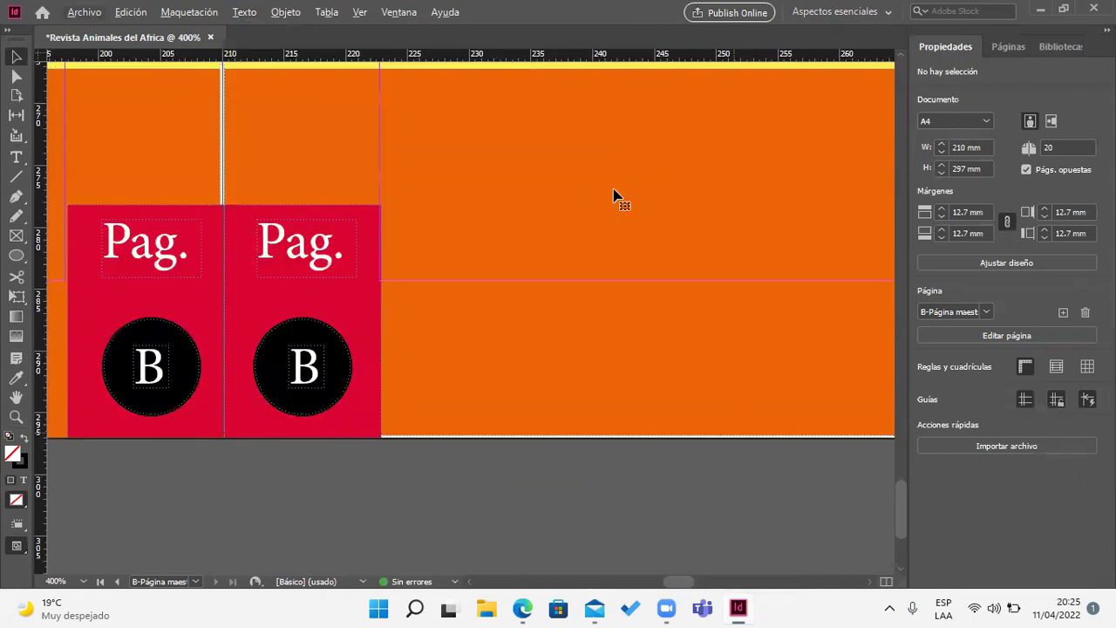
pyautogui.click(601, 130)
pyautogui.hscroll(10, 677, 424)
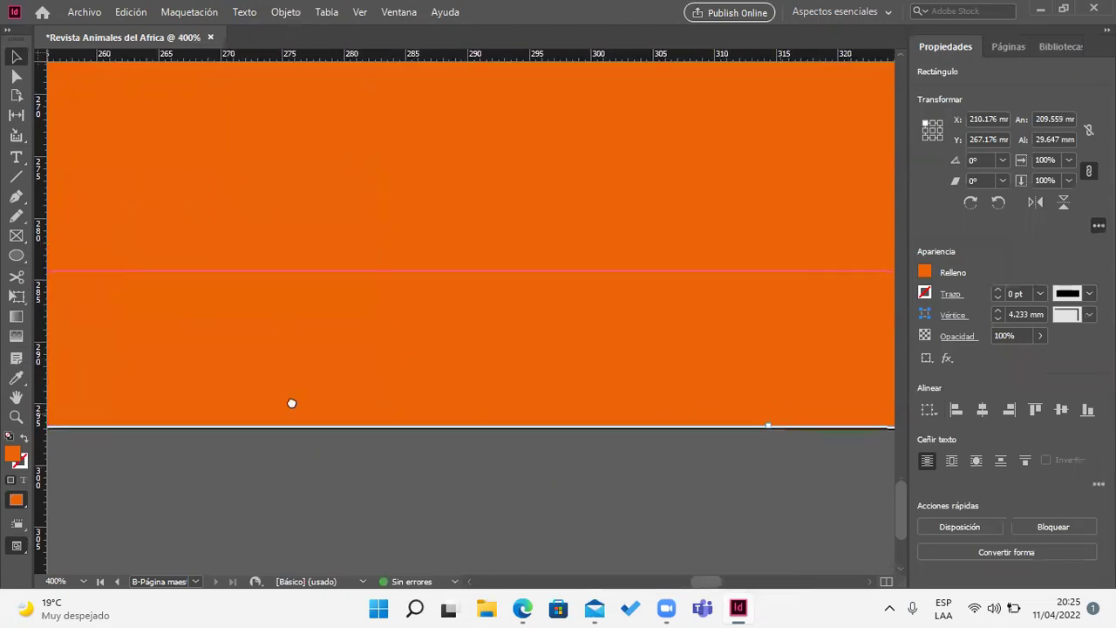
pyautogui.moveTo(763, 424); pyautogui.dragTo(764, 431)
pyautogui.scroll(-1, 717, 456)
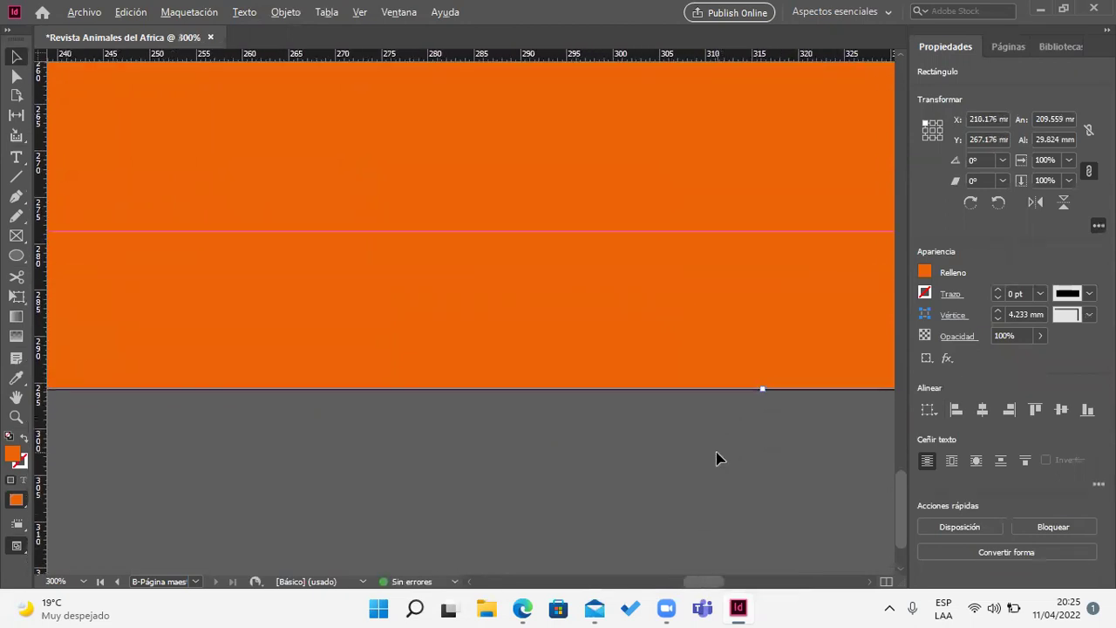
# Step: Stretch the right page's lower orange band to the outer page edge, making it about 209.8 mm wide
pyautogui.scroll(-5, 723, 451)
pyautogui.scroll(2, 767, 374)
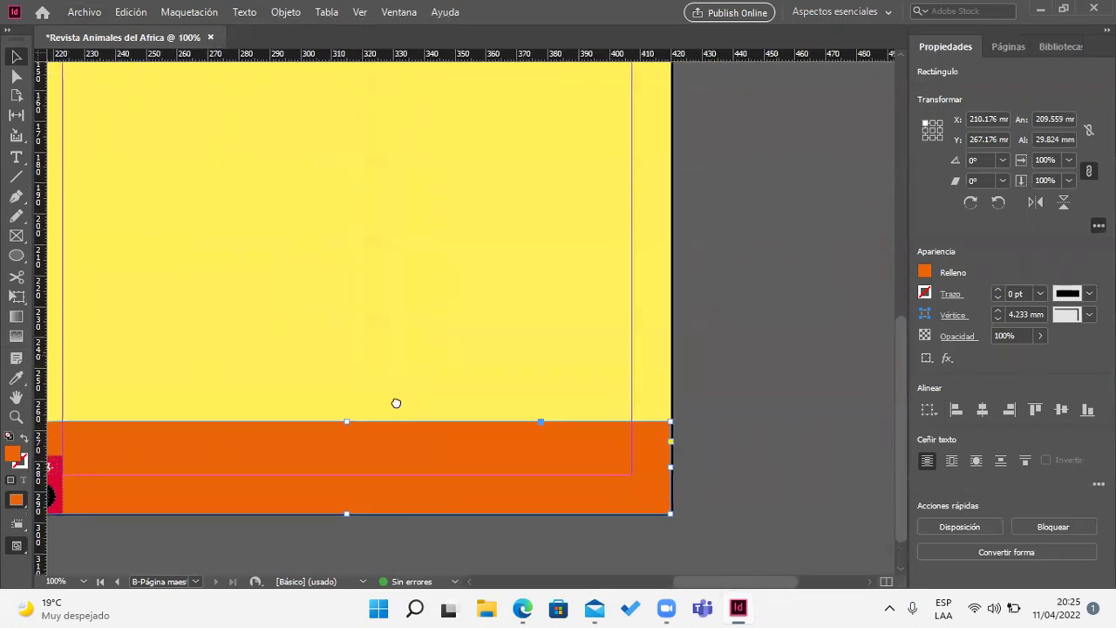
pyautogui.scroll(1, 691, 370)
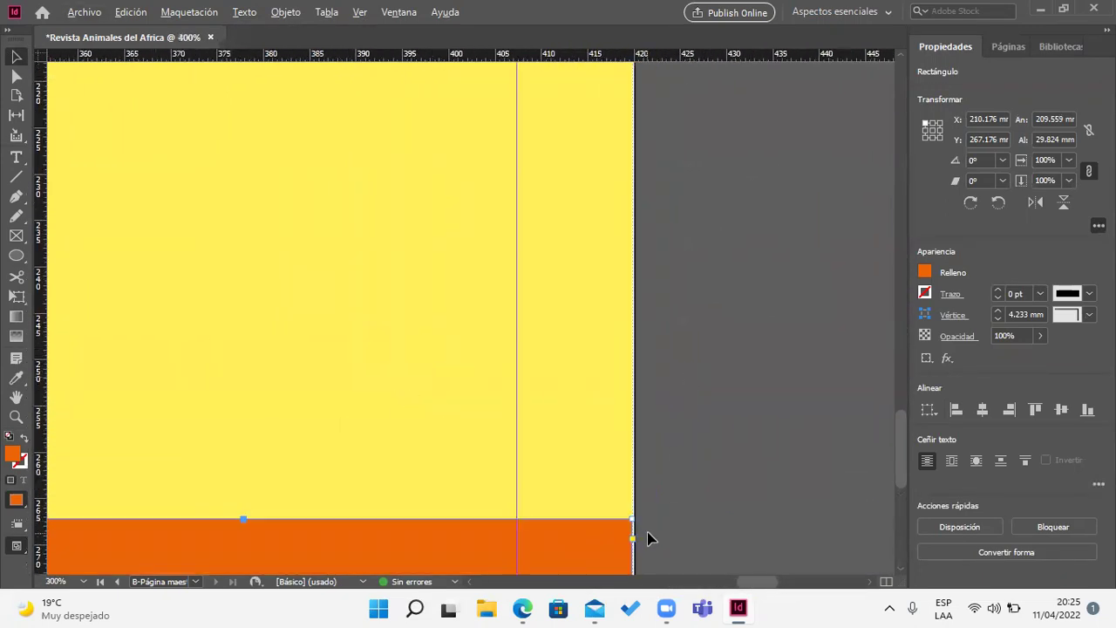
pyautogui.scroll(1, 648, 533)
pyautogui.scroll(2, 681, 419)
pyautogui.scroll(-1, 696, 302)
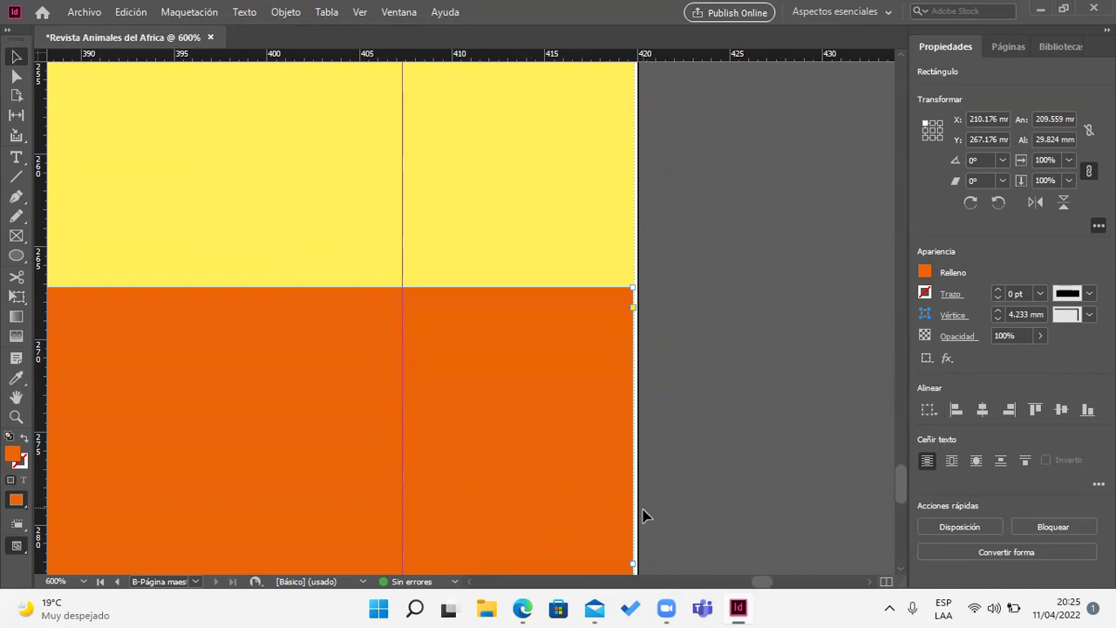
pyautogui.scroll(3, 628, 532)
pyautogui.scroll(-4, 689, 526)
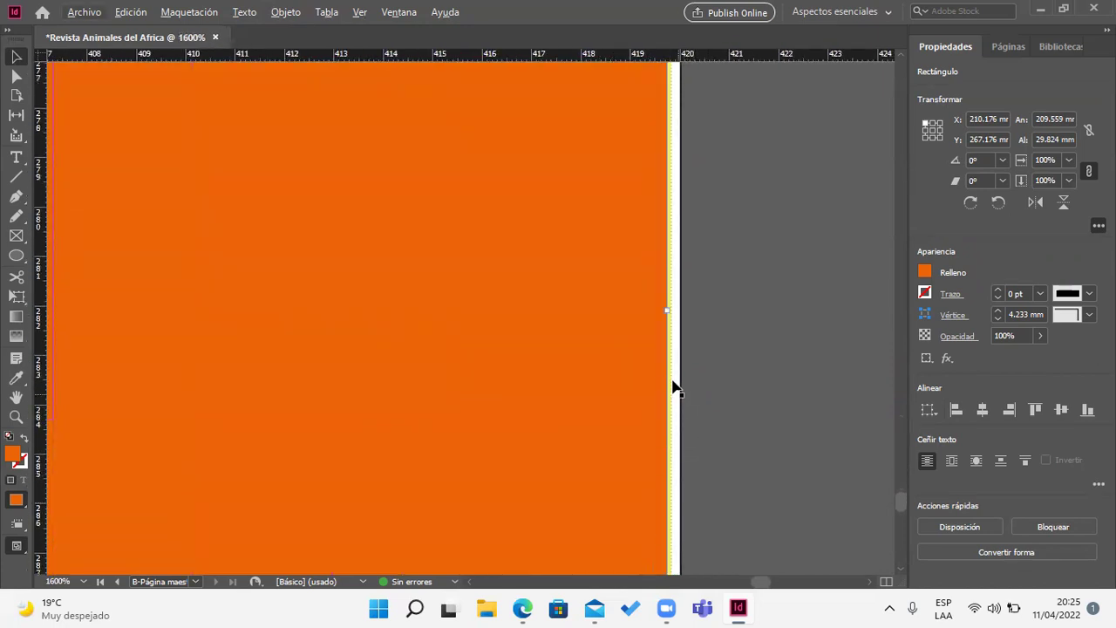
pyautogui.moveTo(666, 310); pyautogui.dragTo(680, 310)
# Step: Stretch the right page's yellow background rectangle to the outer page edge, making it about 209.8 mm wide
pyautogui.scroll(10, 722, 323)
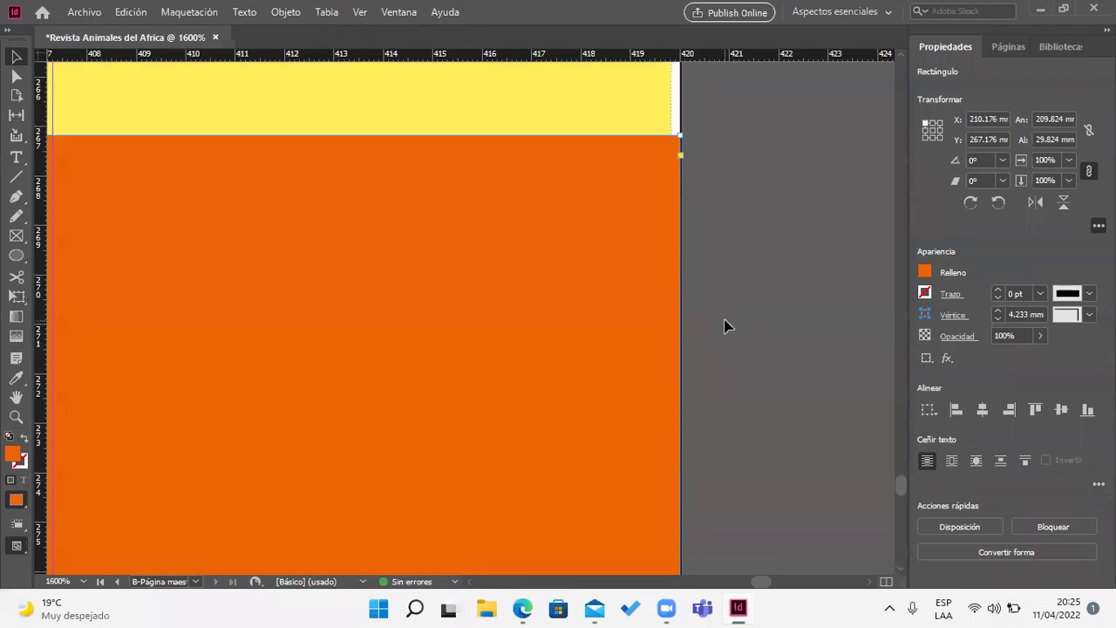
pyautogui.click(631, 228)
pyautogui.scroll(10, 660, 256)
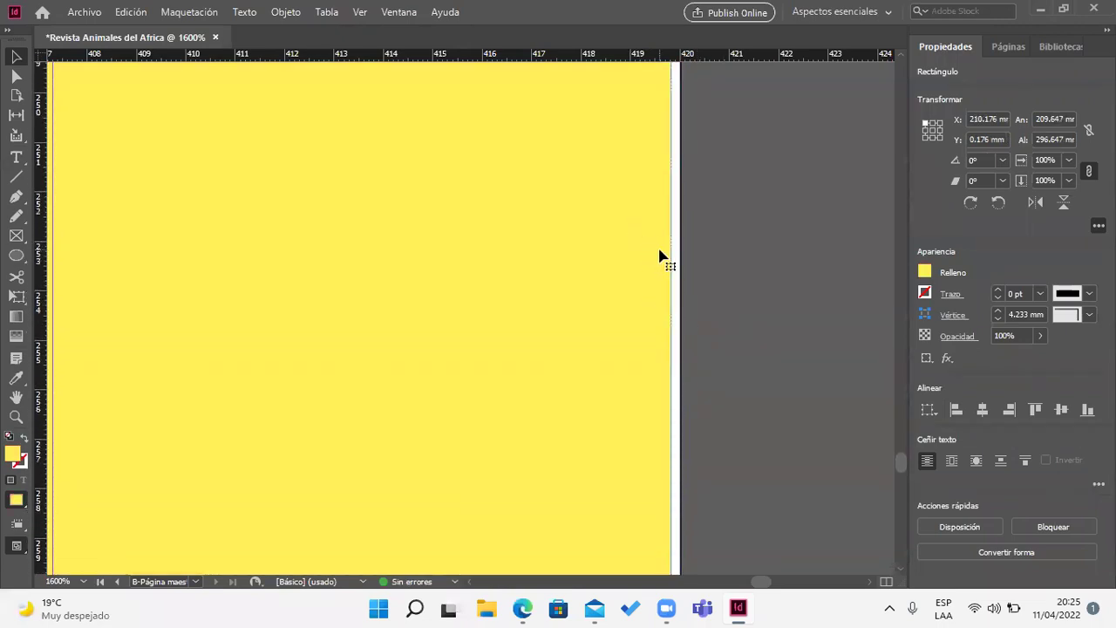
pyautogui.scroll(10, 660, 256)
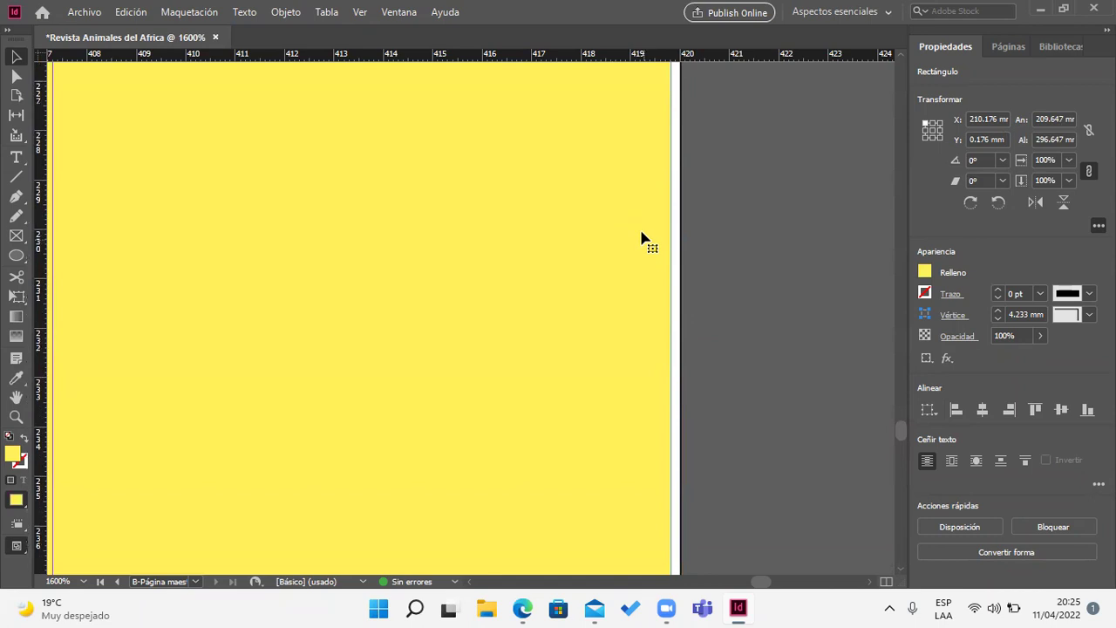
pyautogui.scroll(3, 638, 228)
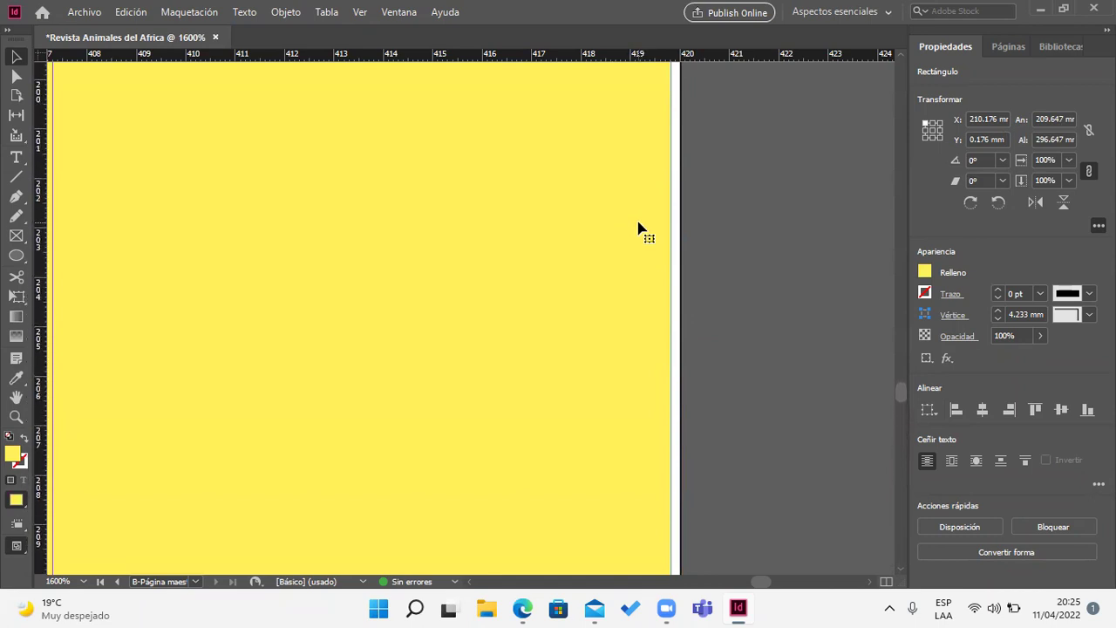
pyautogui.scroll(-2, 638, 229)
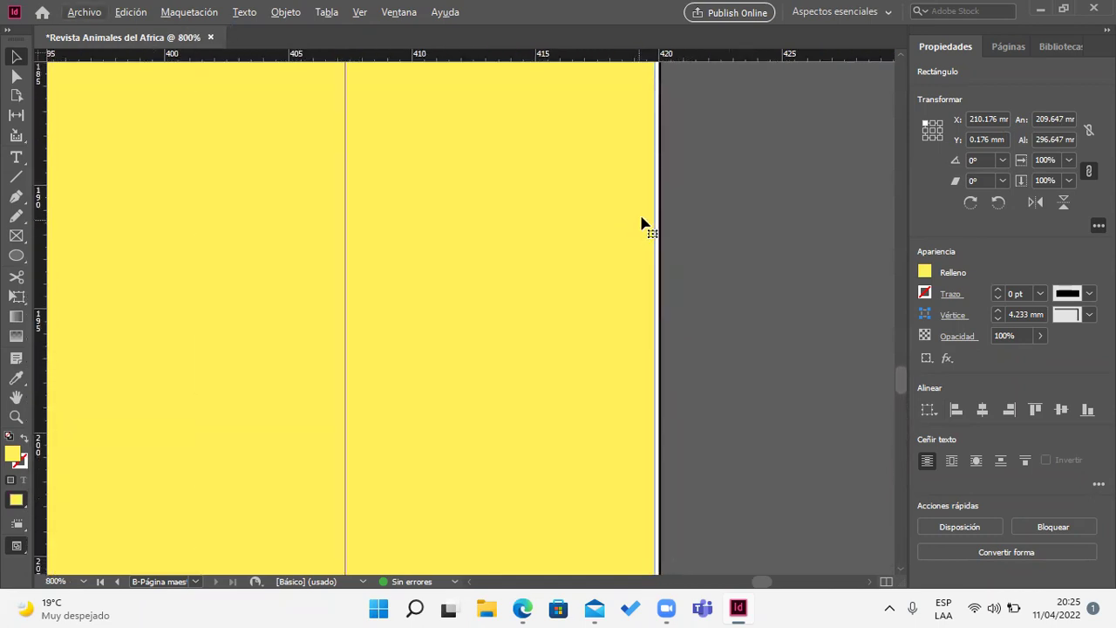
pyautogui.moveTo(902, 370); pyautogui.dragTo(912, 316)
pyautogui.scroll(1, 671, 270)
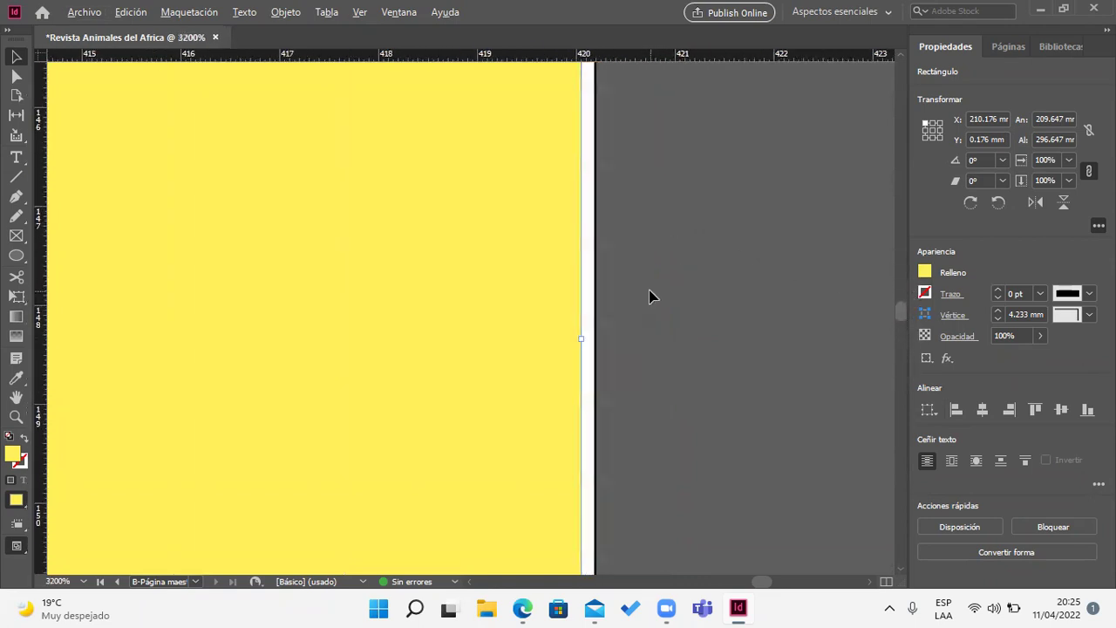
pyautogui.scroll(1, 601, 340)
pyautogui.moveTo(558, 352); pyautogui.dragTo(577, 356)
# Step: Review the whole B master spread, checking the page edges and the page number boxes
pyautogui.scroll(-6, 654, 363)
pyautogui.scroll(-3, 658, 362)
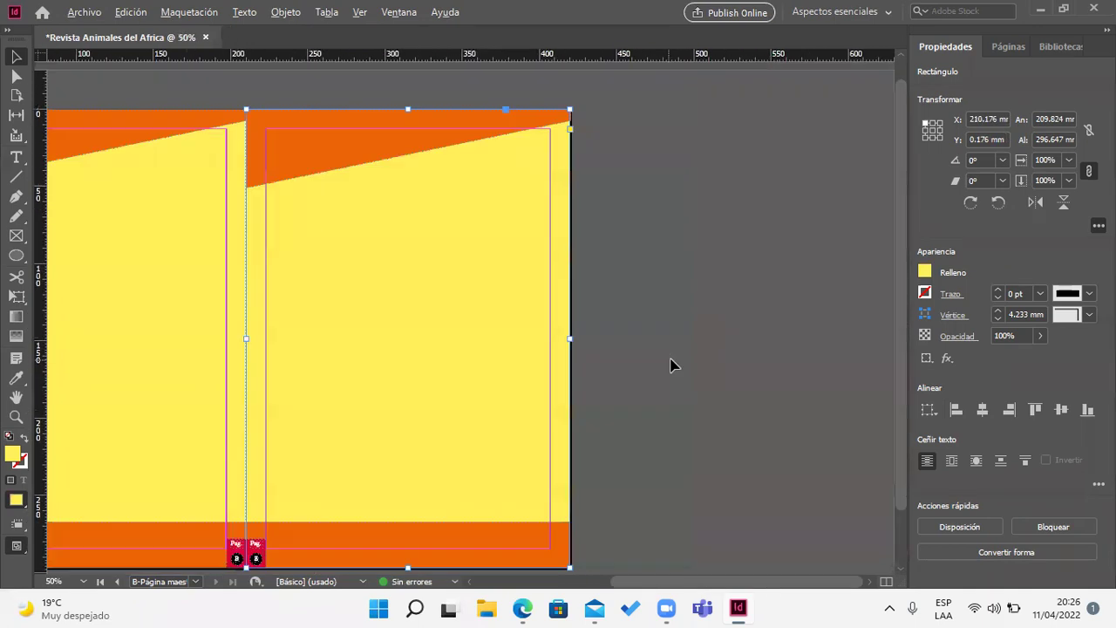
pyautogui.moveTo(392, 349); pyautogui.dragTo(480, 360)
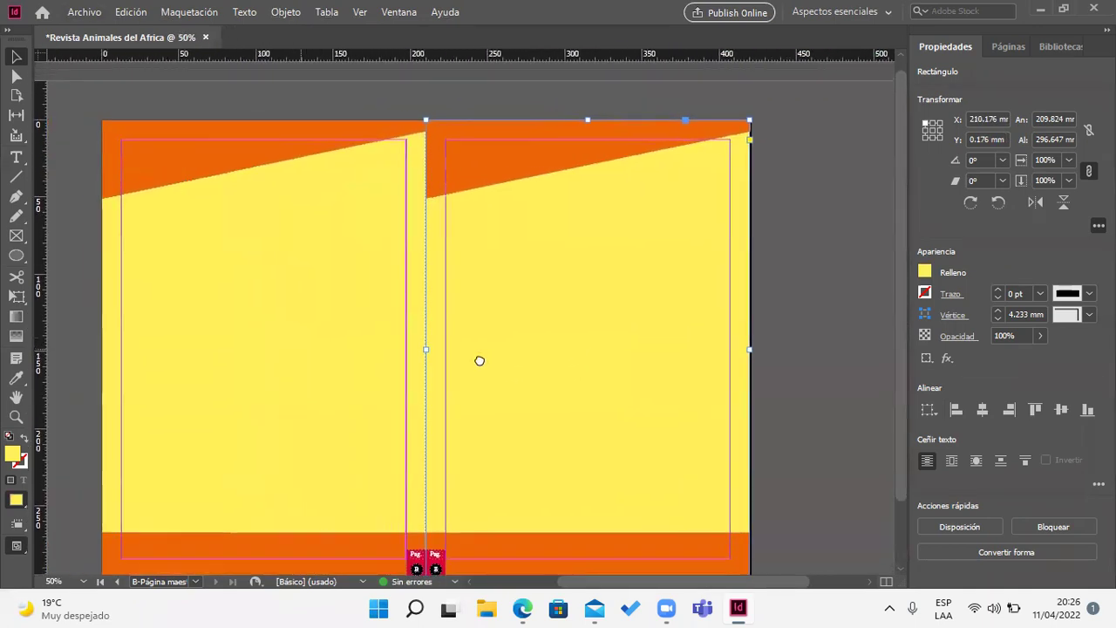
pyautogui.click(833, 202)
pyautogui.moveTo(504, 361); pyautogui.dragTo(533, 296)
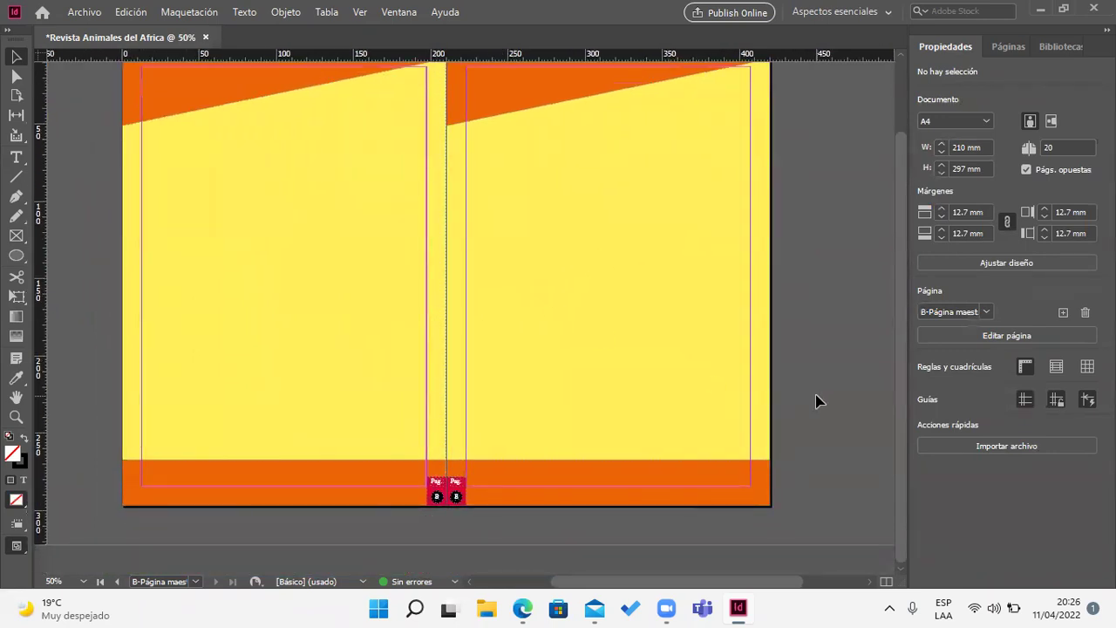
pyautogui.scroll(1, 818, 401)
pyautogui.scroll(-1, 818, 400)
pyautogui.scroll(1, 818, 400)
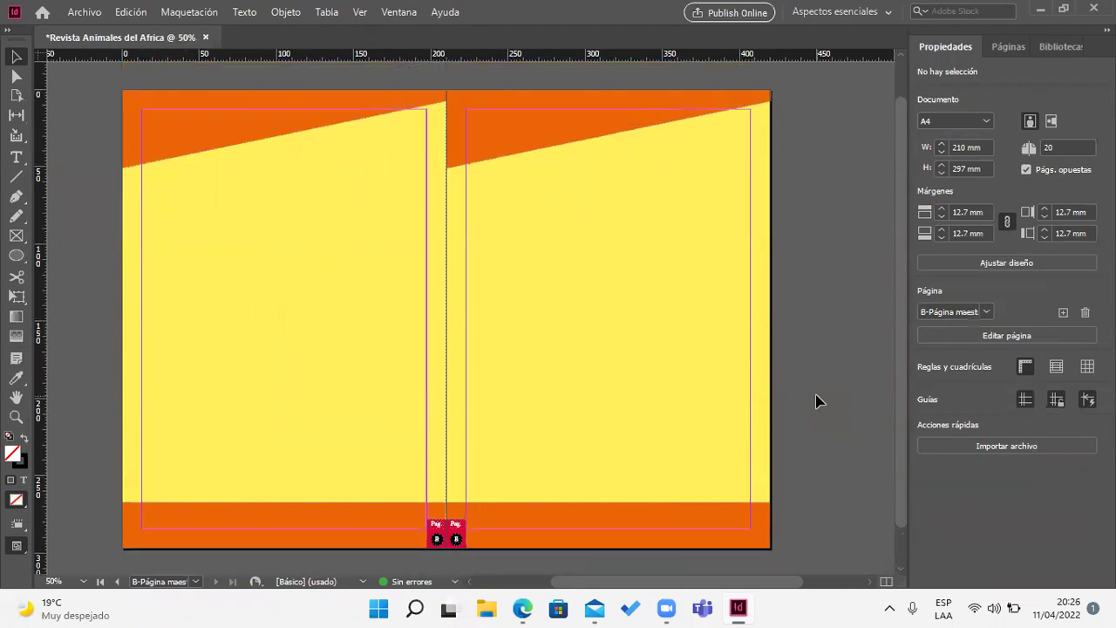
# Step: Compare the A and B master spreads, and open A-Página maestra for editing
pyautogui.click(996, 49)
pyautogui.doubleClick(951, 92)
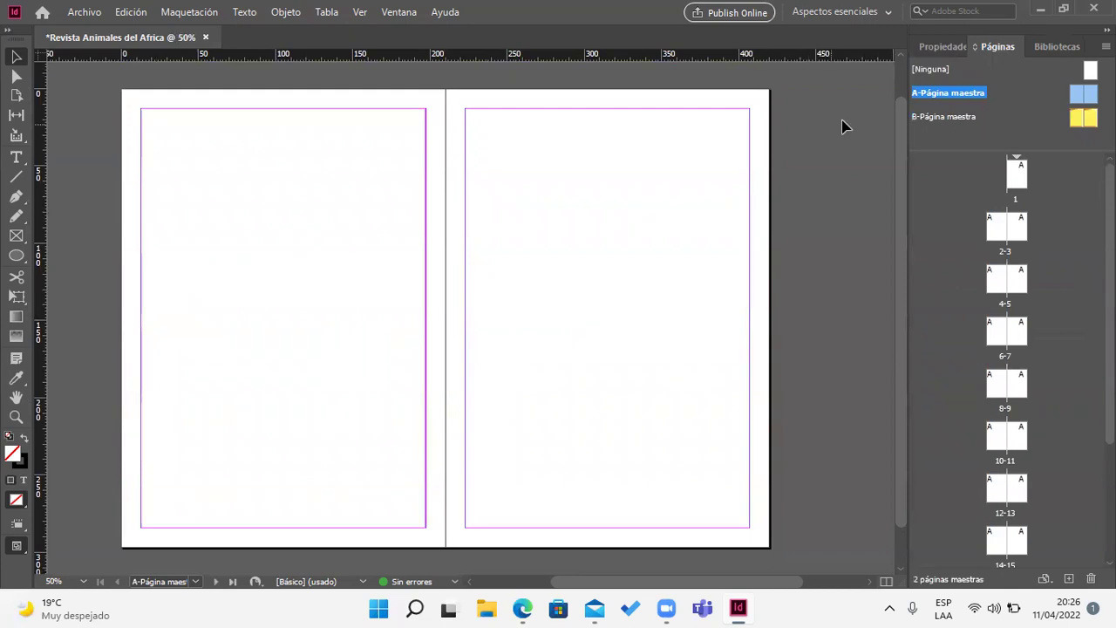
pyautogui.doubleClick(940, 118)
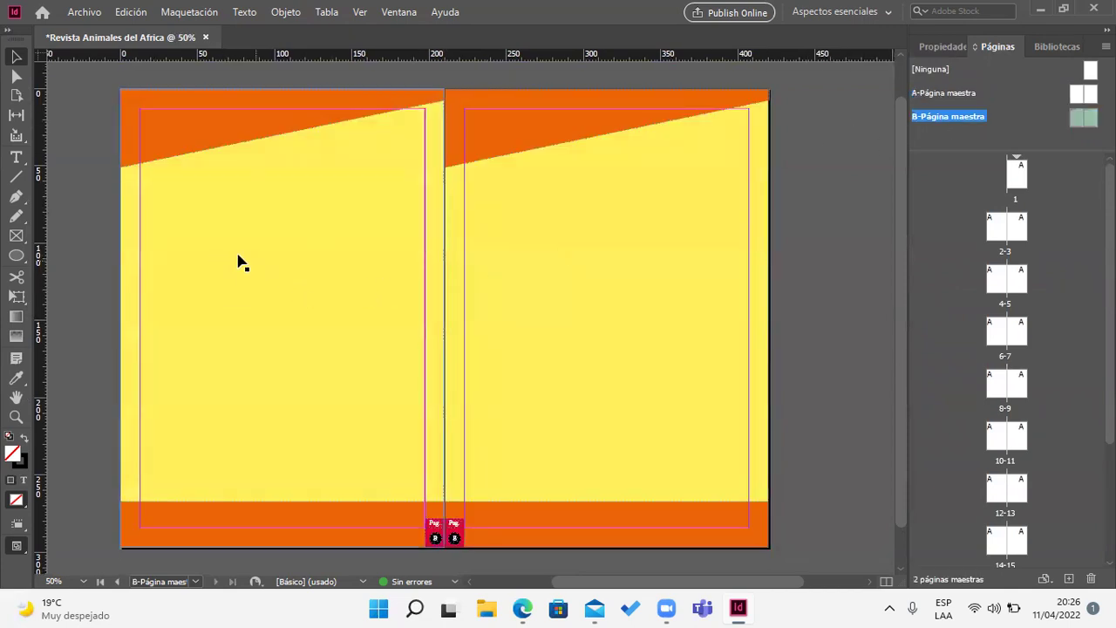
pyautogui.doubleClick(933, 93)
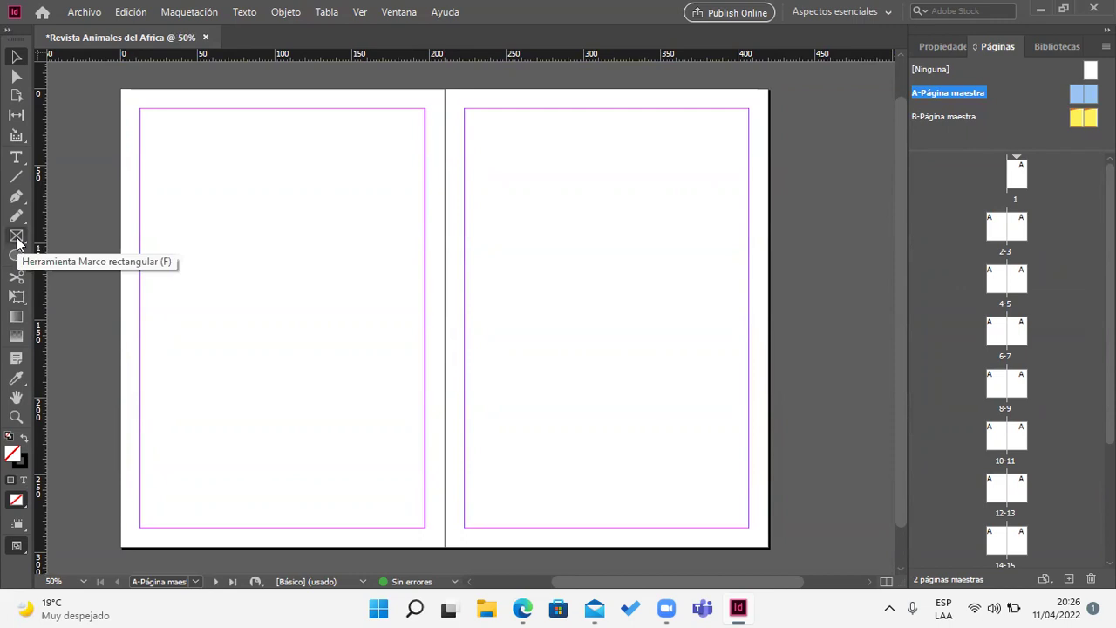
# Step: Draw a rectangle of 210 × 297 mm covering the whole left page of A-Página maestra
pyautogui.click(23, 259)
pyautogui.moveTo(23, 259); pyautogui.dragTo(65, 277)
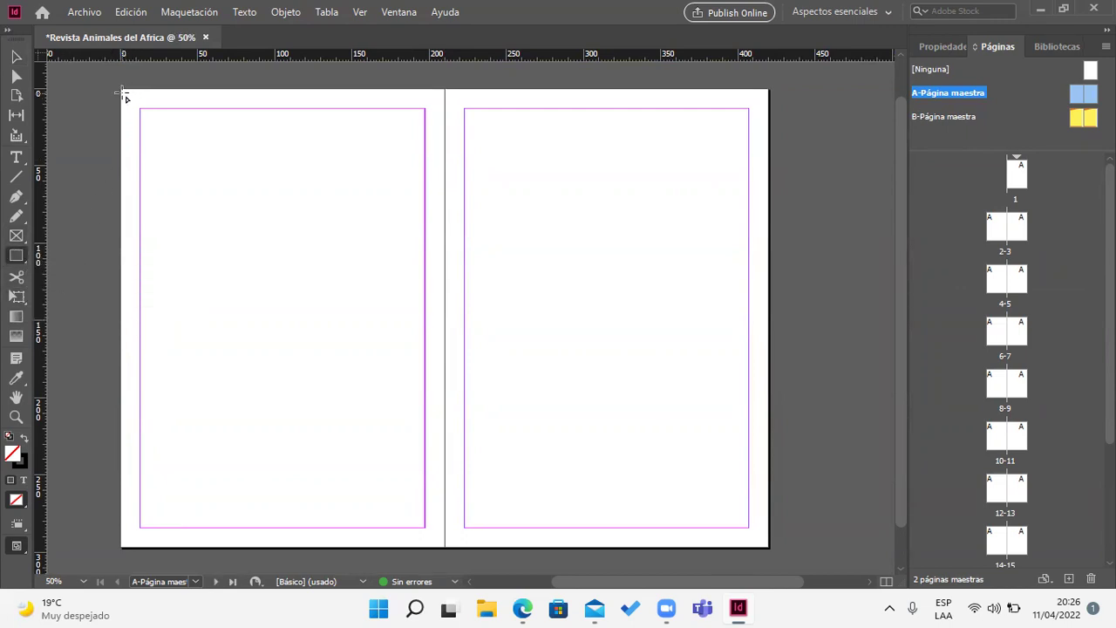
pyautogui.moveTo(121, 88)
pyautogui.mouseDown()
pyautogui.moveTo(357, 489)
pyautogui.moveTo(426, 553)
pyautogui.moveTo(446, 550)
pyautogui.mouseUp()
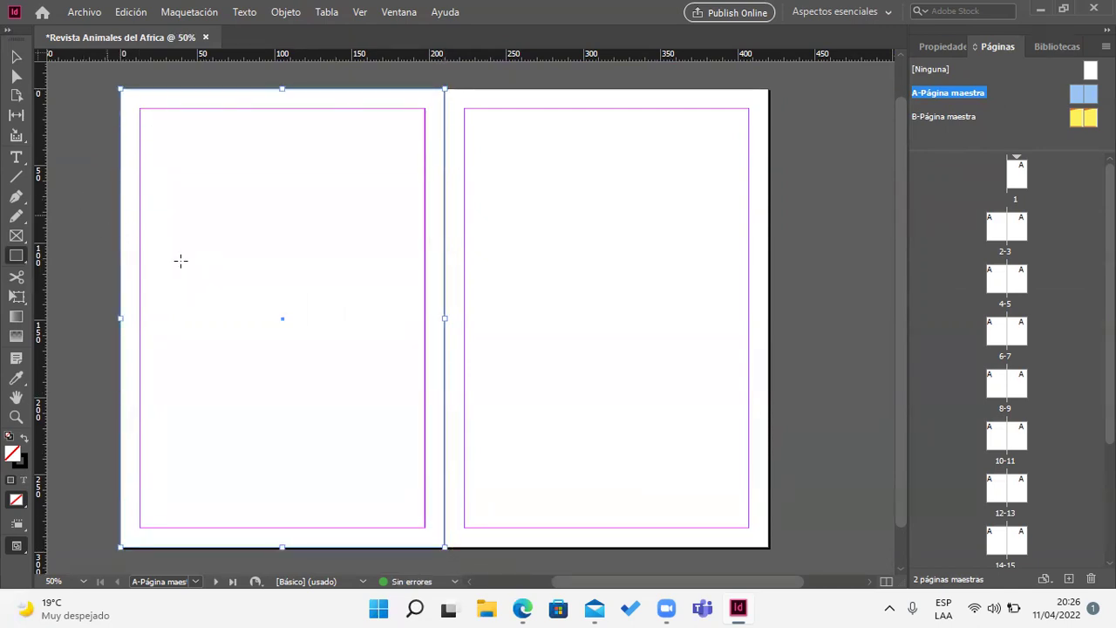
pyautogui.click(273, 181)
pyautogui.click(441, 150)
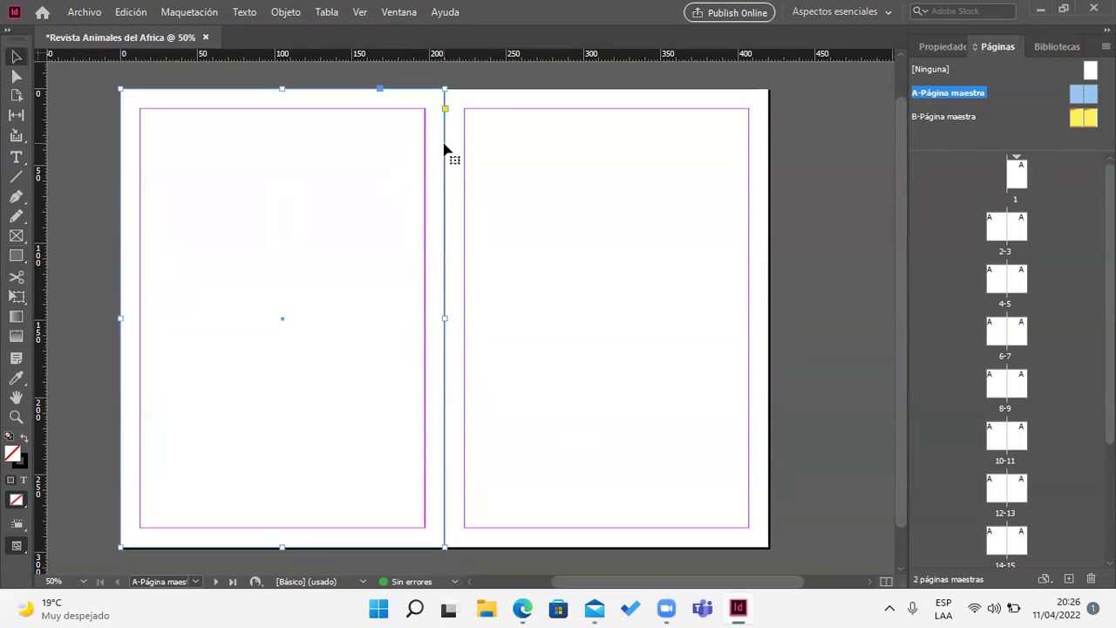
# Step: Check the left page's yellow background on B-Página maestra, and return to the full-page rectangle on A-Página maestra
pyautogui.doubleClick(938, 118)
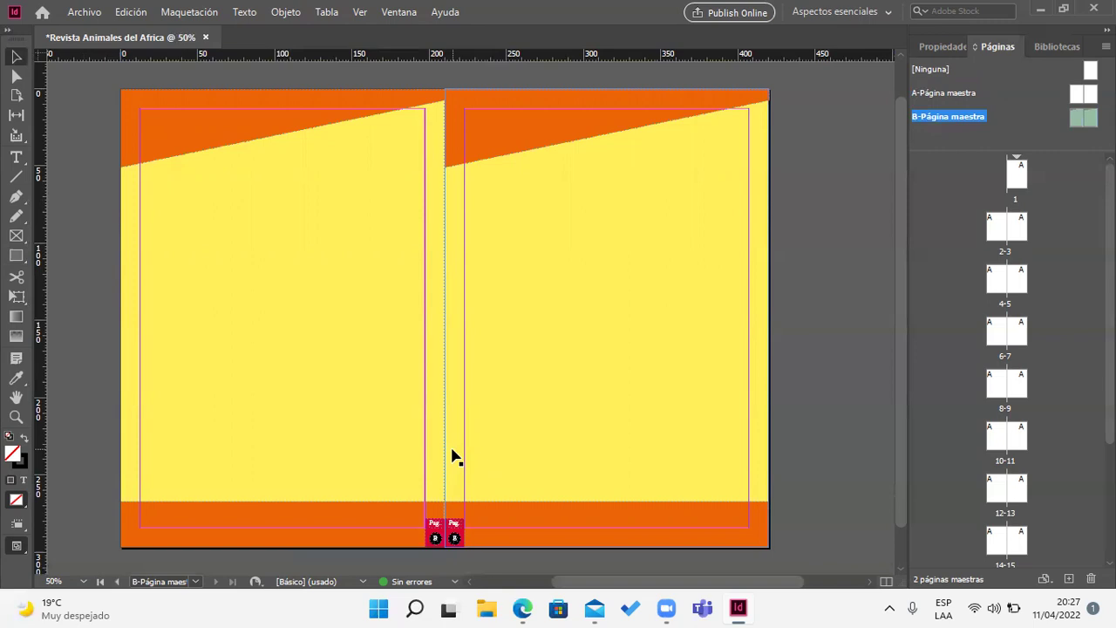
pyautogui.click(367, 378)
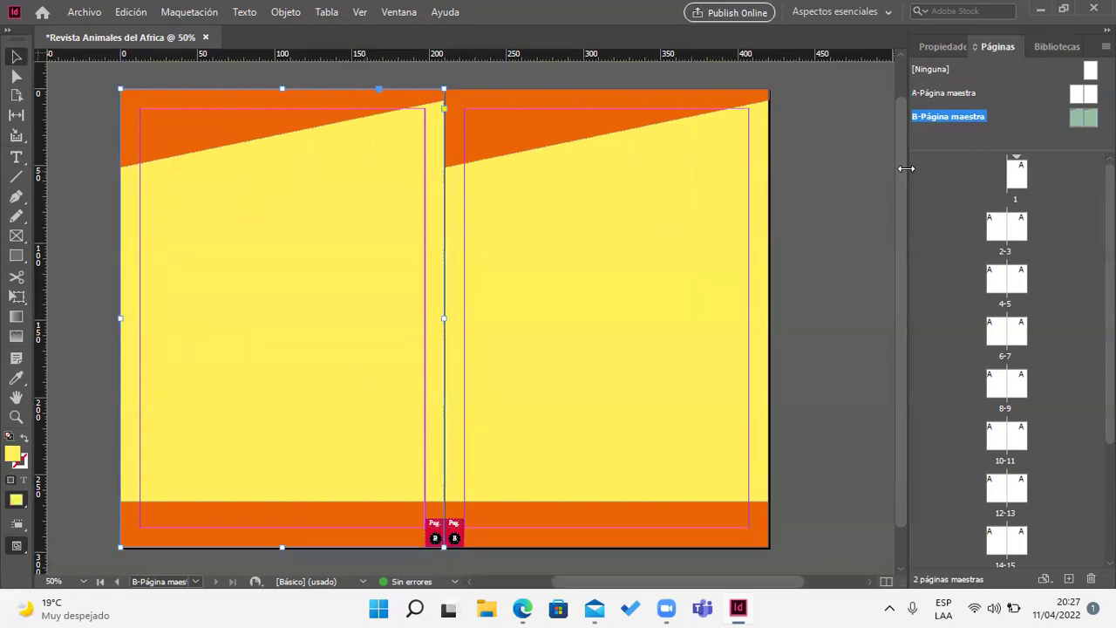
pyautogui.click(939, 49)
pyautogui.click(992, 49)
pyautogui.doubleClick(956, 91)
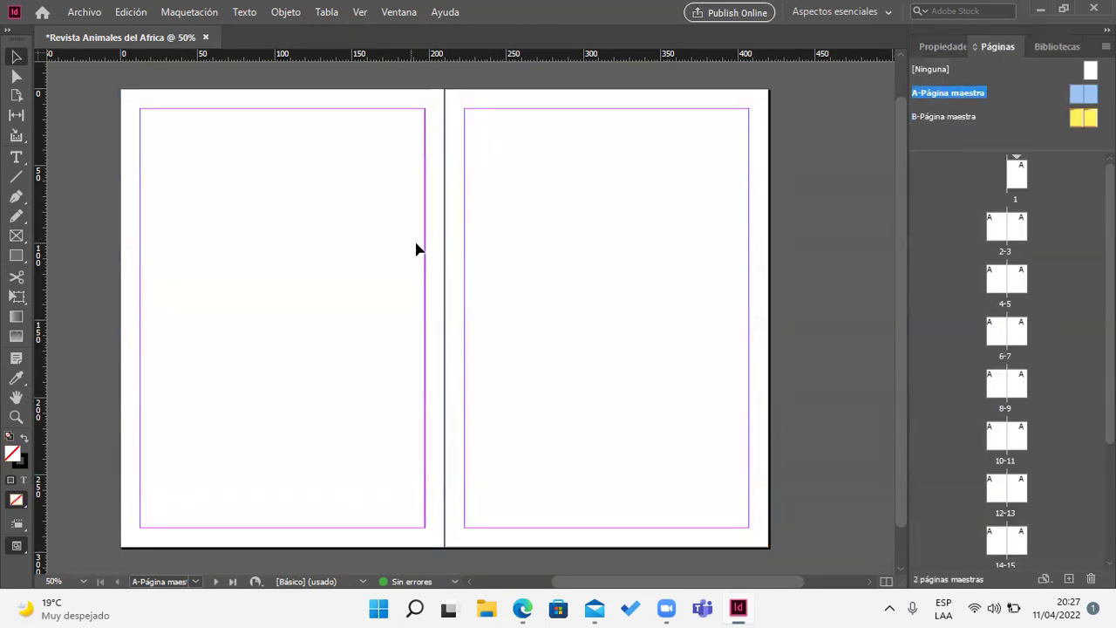
pyautogui.click(445, 275)
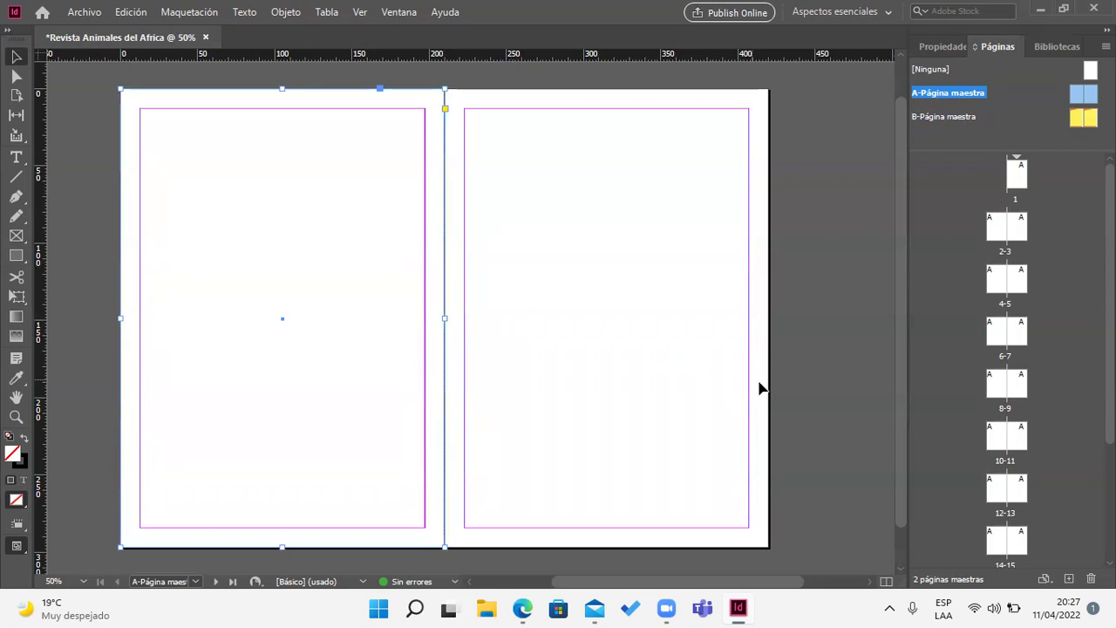
# Step: Fill the left page's full-page rectangle with the light orange C=0 M=43 Y=100 K=2
pyautogui.click(946, 47)
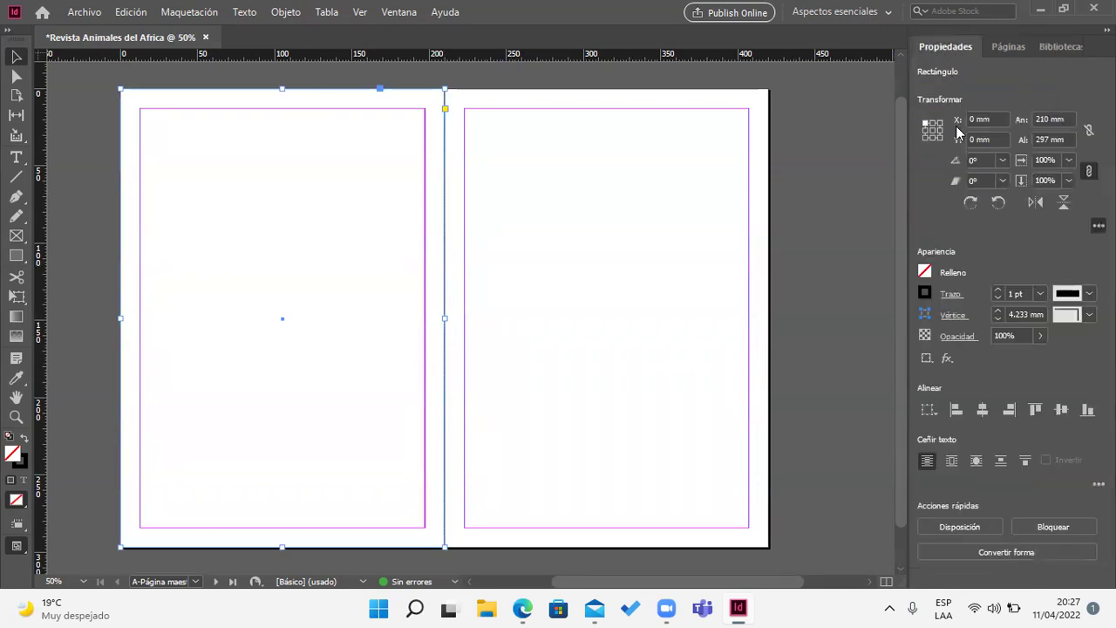
pyautogui.click(925, 273)
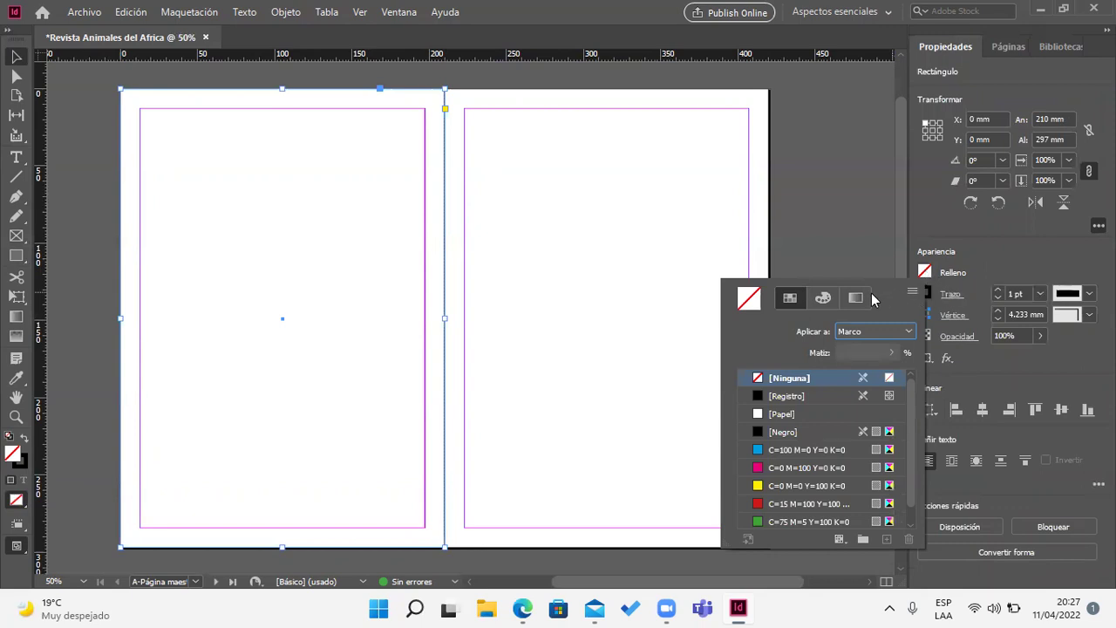
pyautogui.click(824, 298)
pyautogui.click(825, 299)
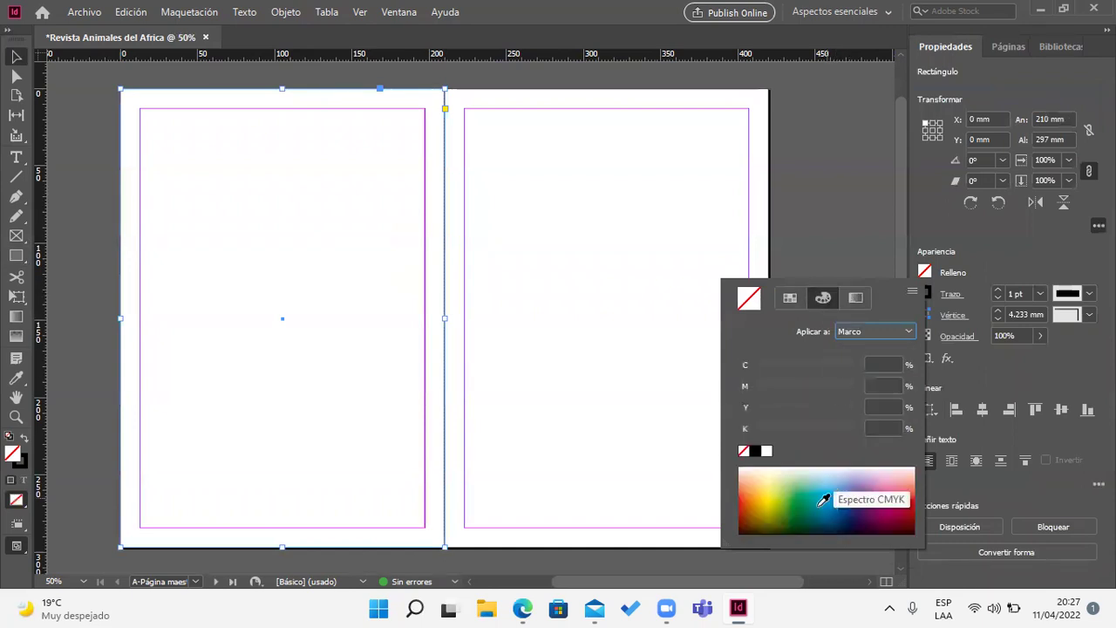
pyautogui.moveTo(769, 517)
pyautogui.mouseDown()
pyautogui.moveTo(802, 508)
pyautogui.moveTo(750, 507)
pyautogui.moveTo(751, 478)
pyautogui.moveTo(762, 496)
pyautogui.mouseUp()
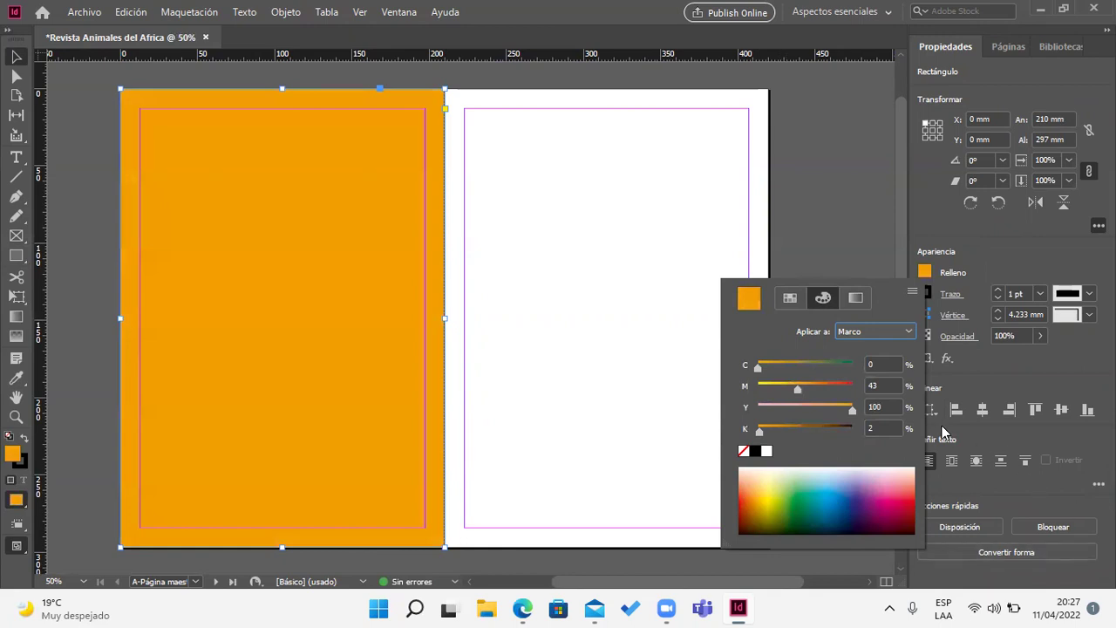
pyautogui.click(883, 363)
pyautogui.click(884, 385)
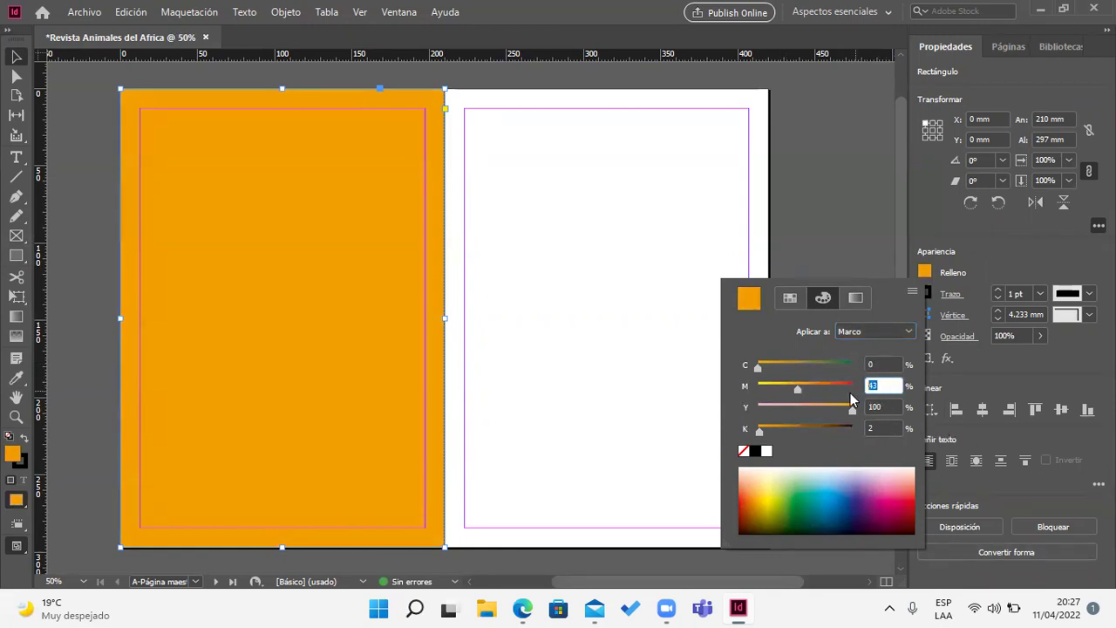
pyautogui.click(892, 407)
pyautogui.click(889, 426)
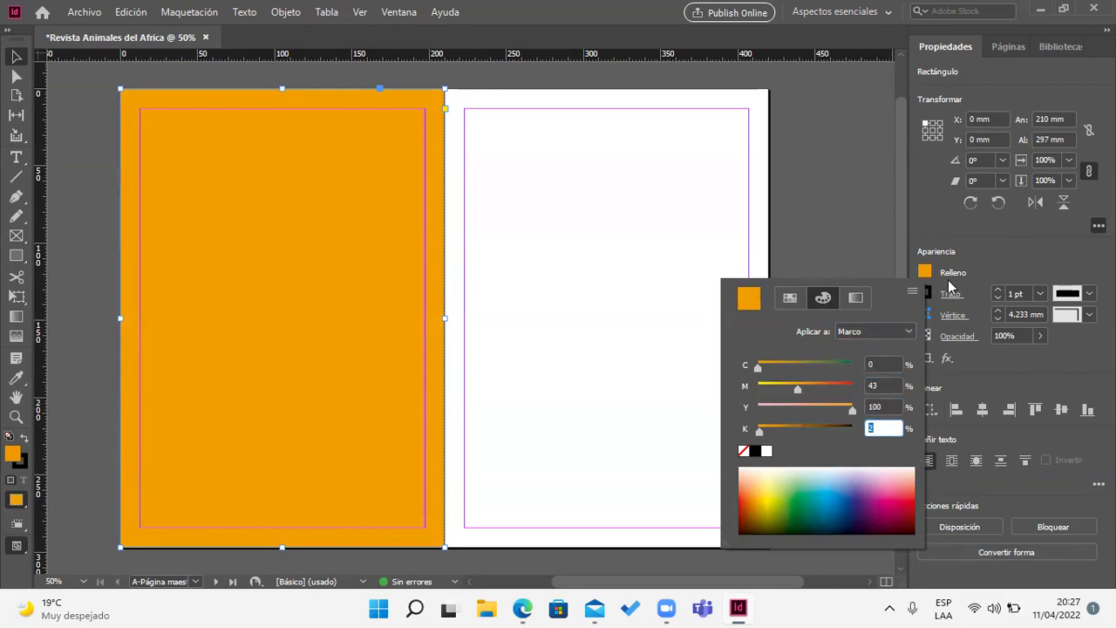
# Step: Look up the colour values of the left page's upper orange shape on B-Página maestra
pyautogui.click(1010, 47)
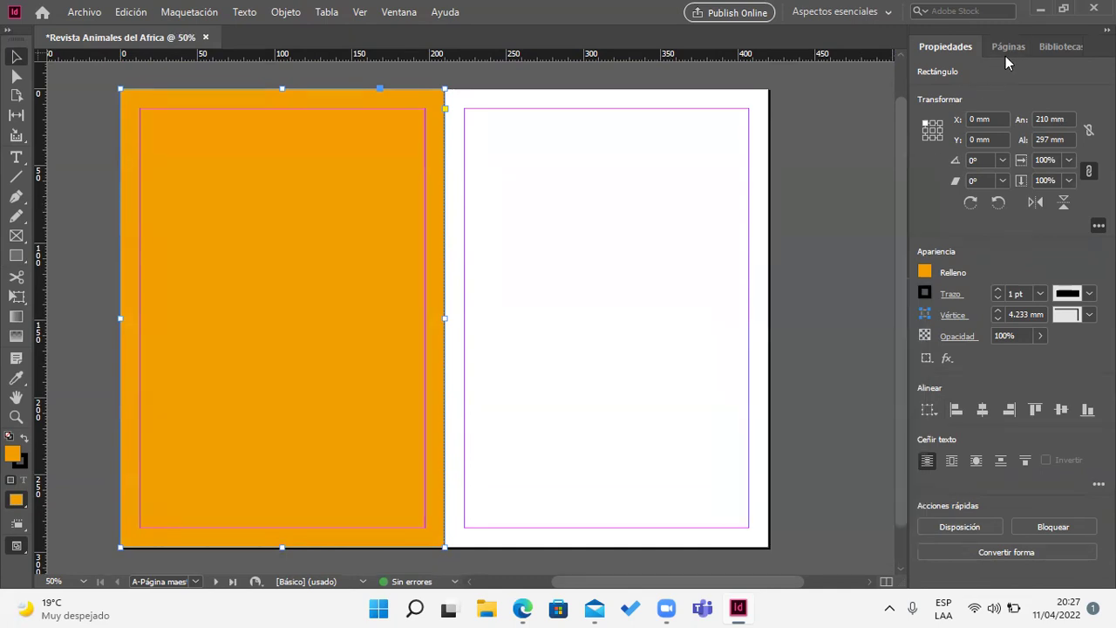
pyautogui.doubleClick(939, 116)
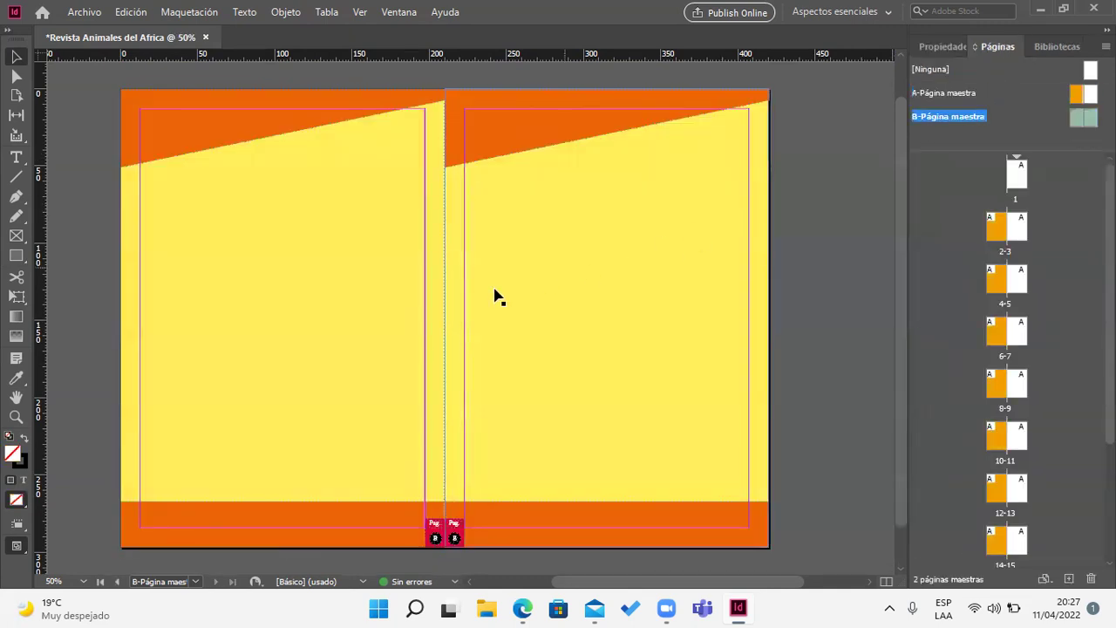
pyautogui.click(216, 142)
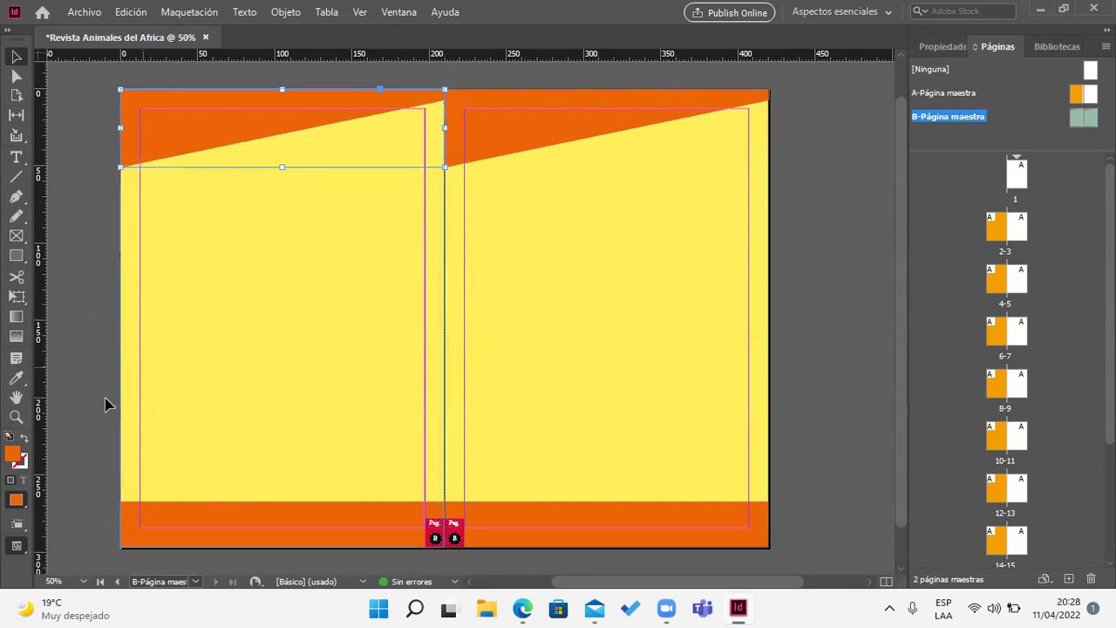
pyautogui.doubleClick(14, 457)
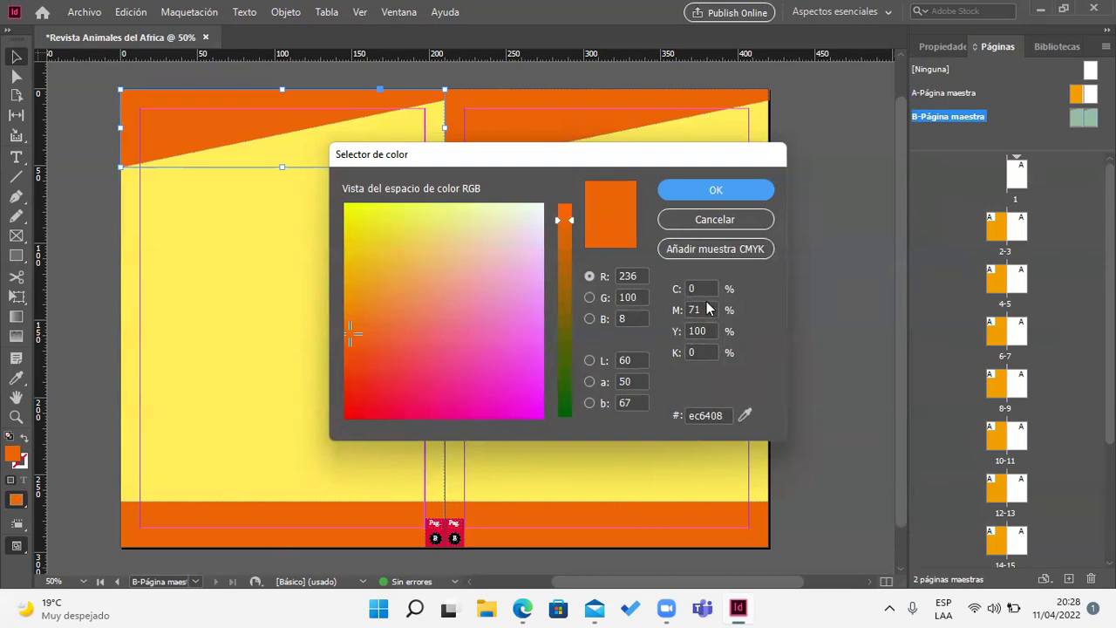
pyautogui.doubleClick(691, 416)
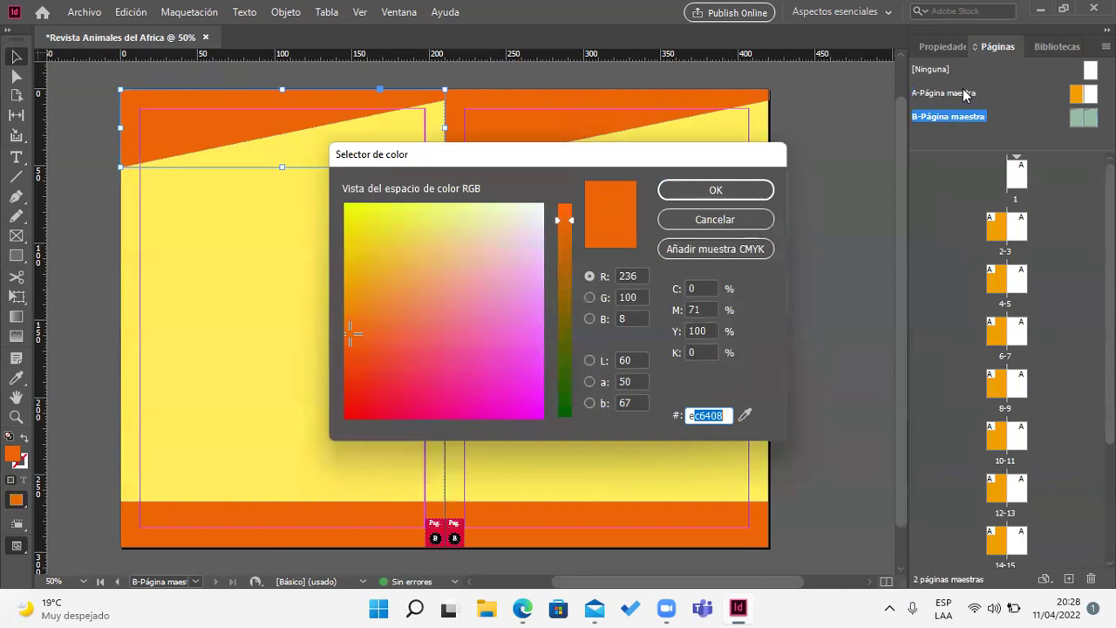
pyautogui.click(732, 220)
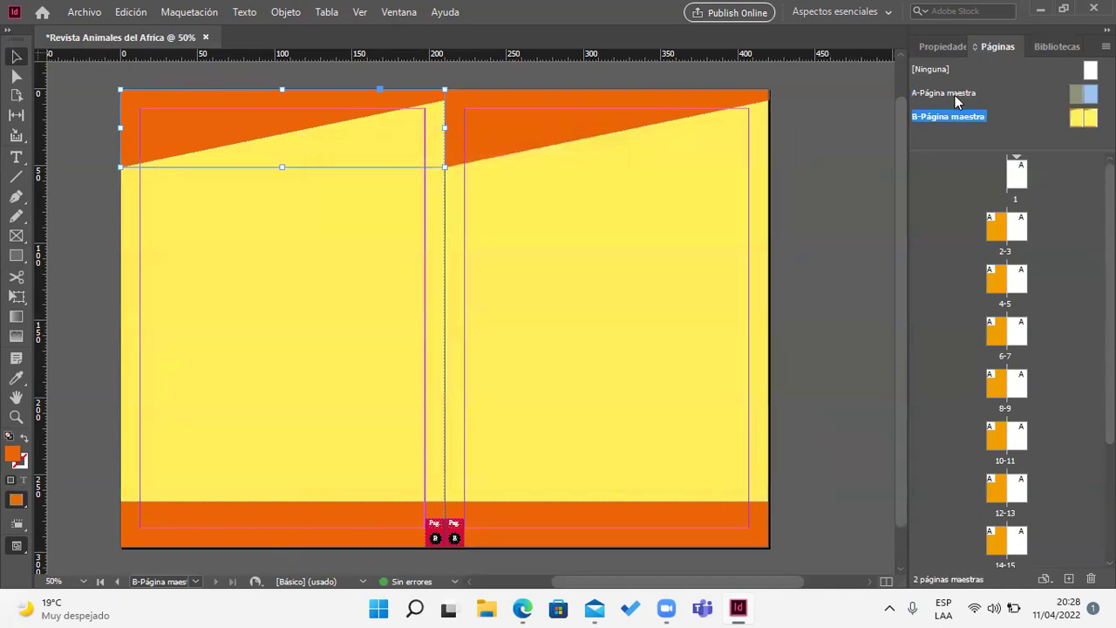
# Step: Change the fill of the left page's rectangle on A-Página maestra to C=0 M=71 Y=100 K=0
pyautogui.doubleClick(955, 95)
pyautogui.click(360, 171)
pyautogui.doubleClick(10, 454)
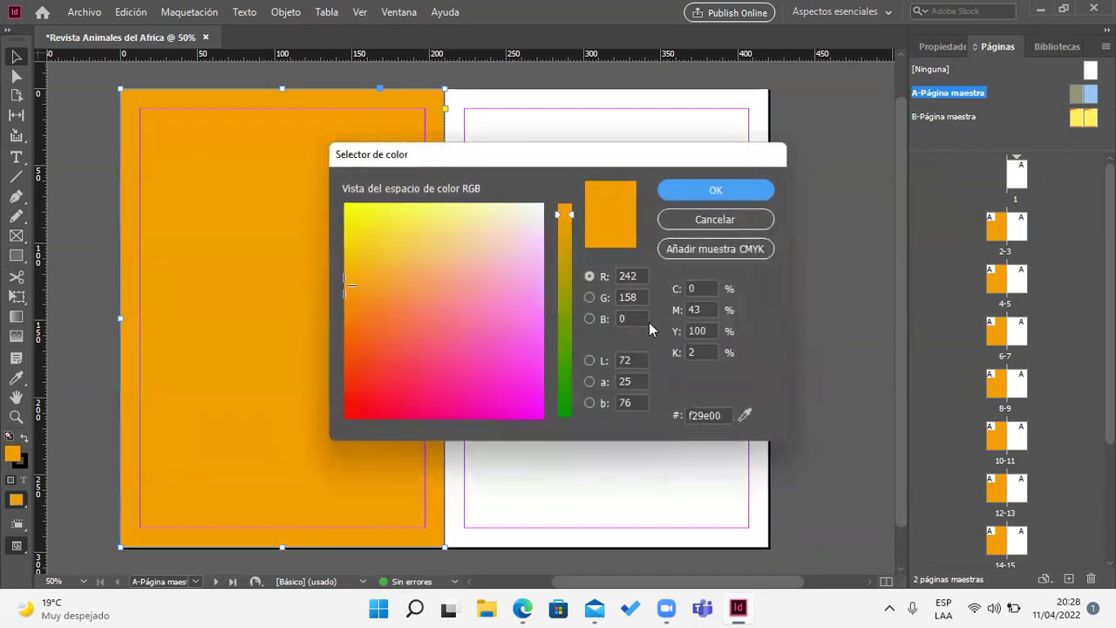
pyautogui.doubleClick(697, 310)
pyautogui.write('71')
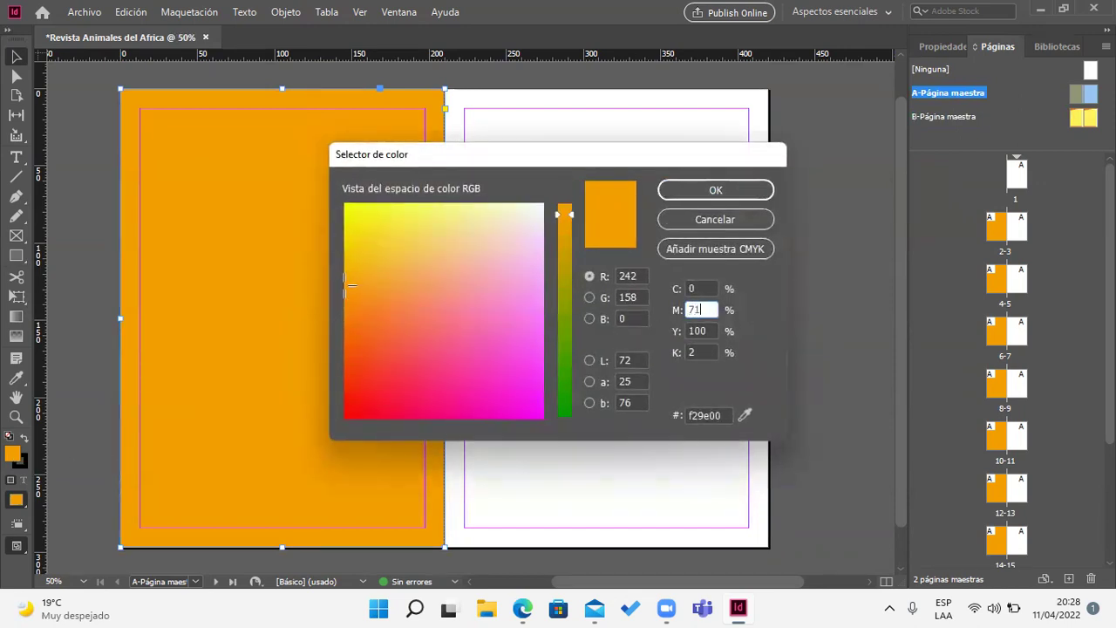
pyautogui.doubleClick(704, 351)
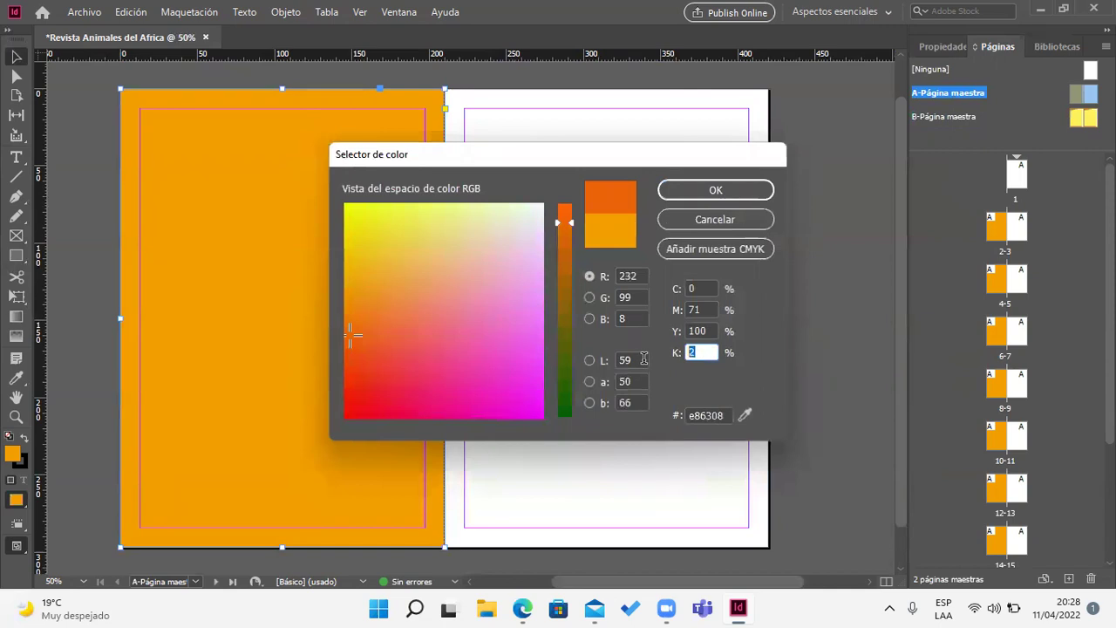
pyautogui.write('0')
pyautogui.hotkey('shift', 'Tab')
pyautogui.hotkey('shift', 'Tab')
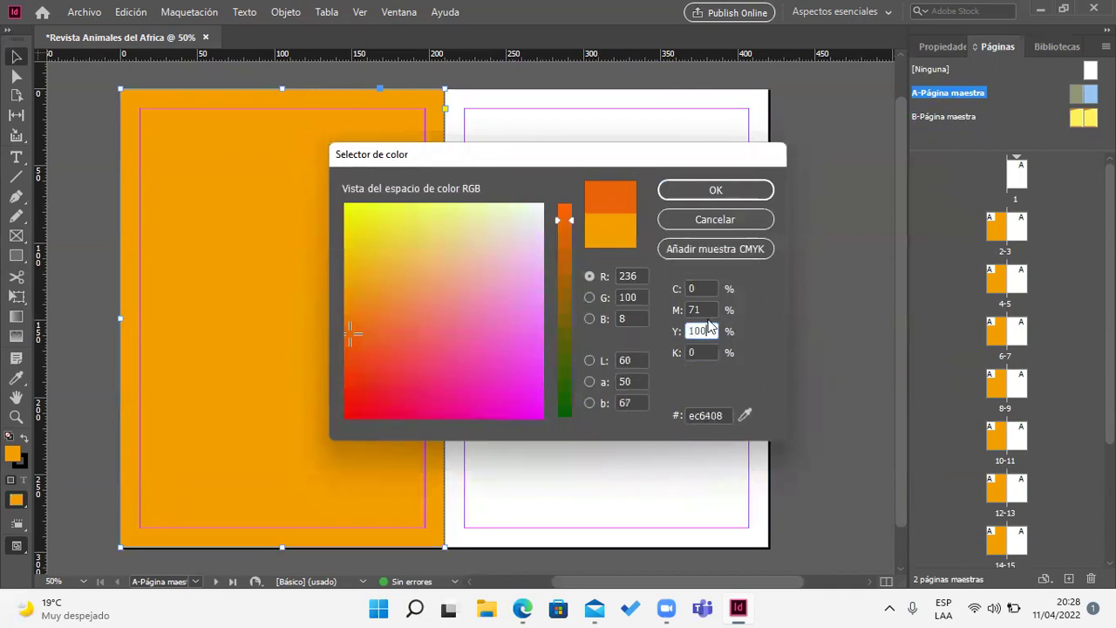
pyautogui.click(729, 191)
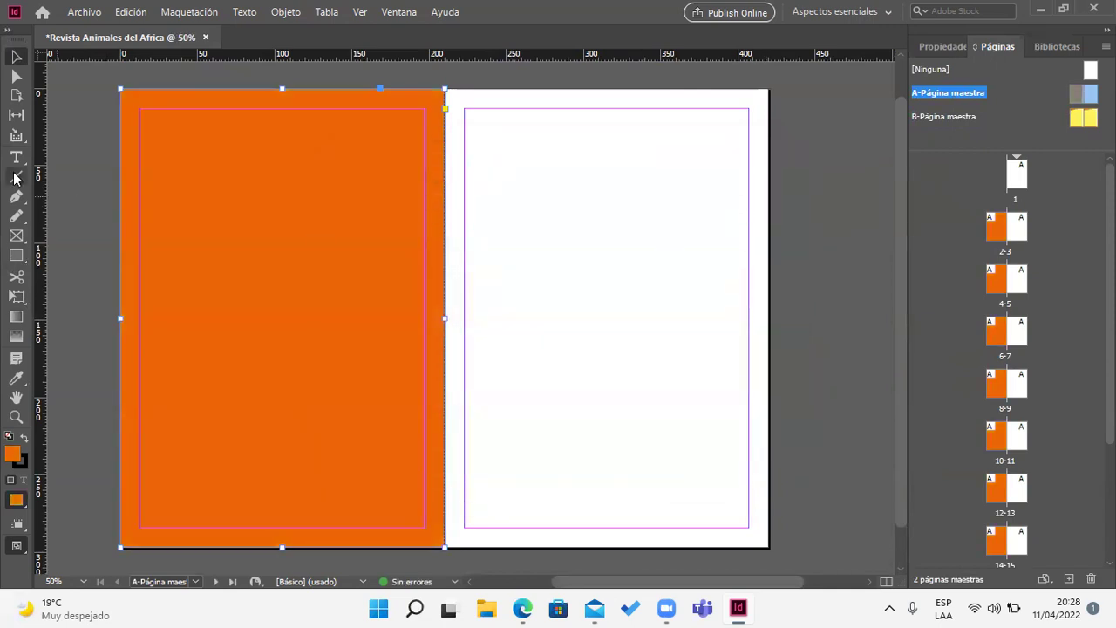
pyautogui.click(68, 144)
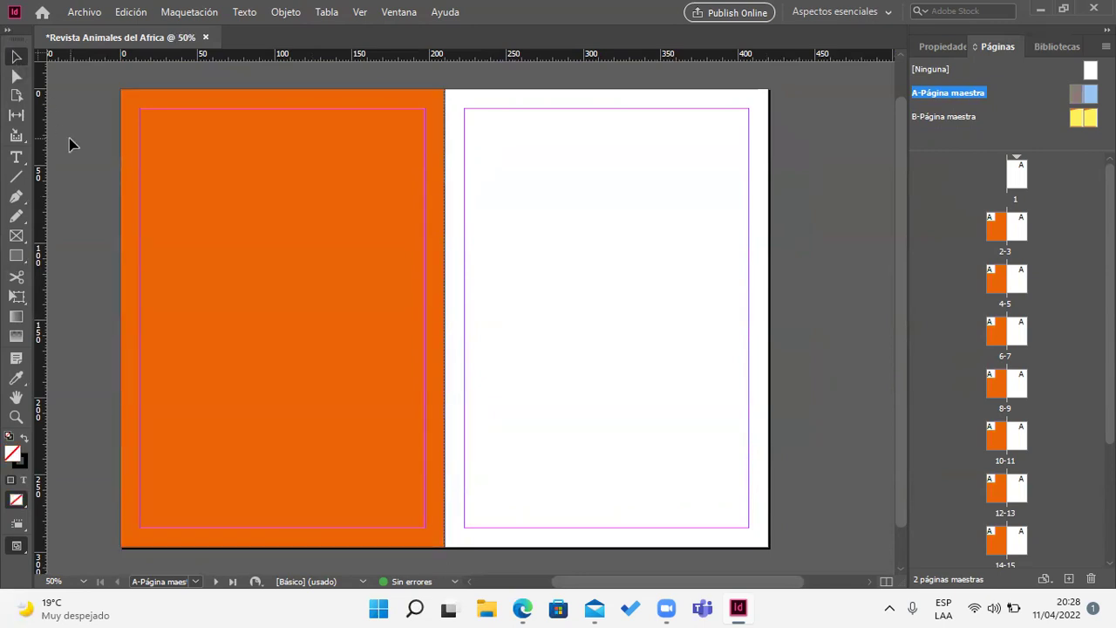
pyautogui.moveTo(152, 217); pyautogui.dragTo(552, 309)
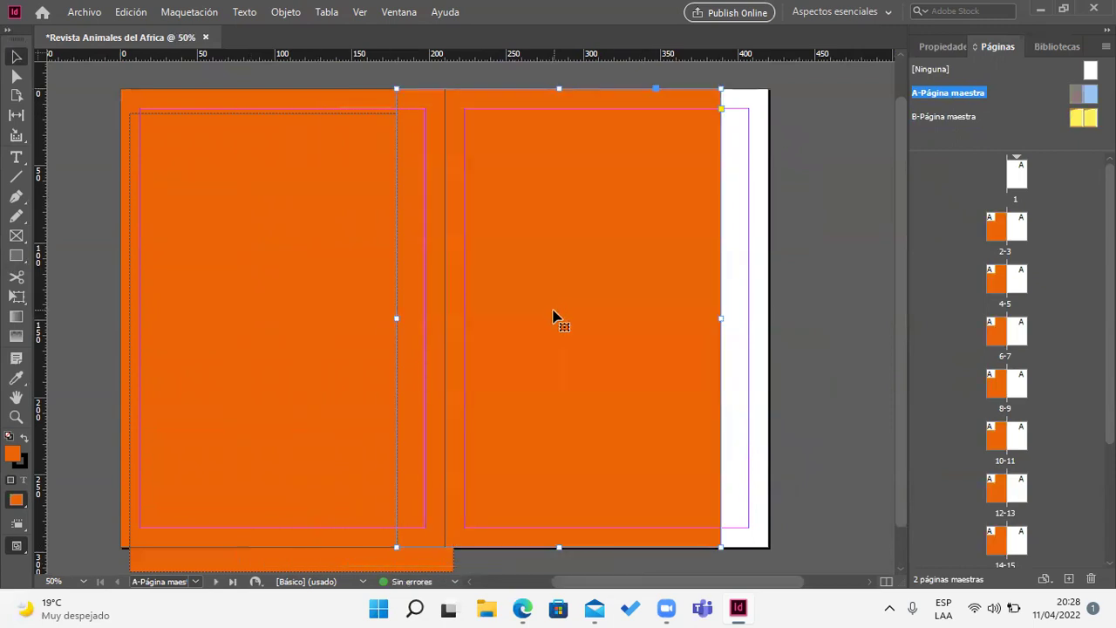
pyautogui.hotkey('ctrl', 'z')
pyautogui.hotkey('ctrl', 'z')
pyautogui.click(491, 315)
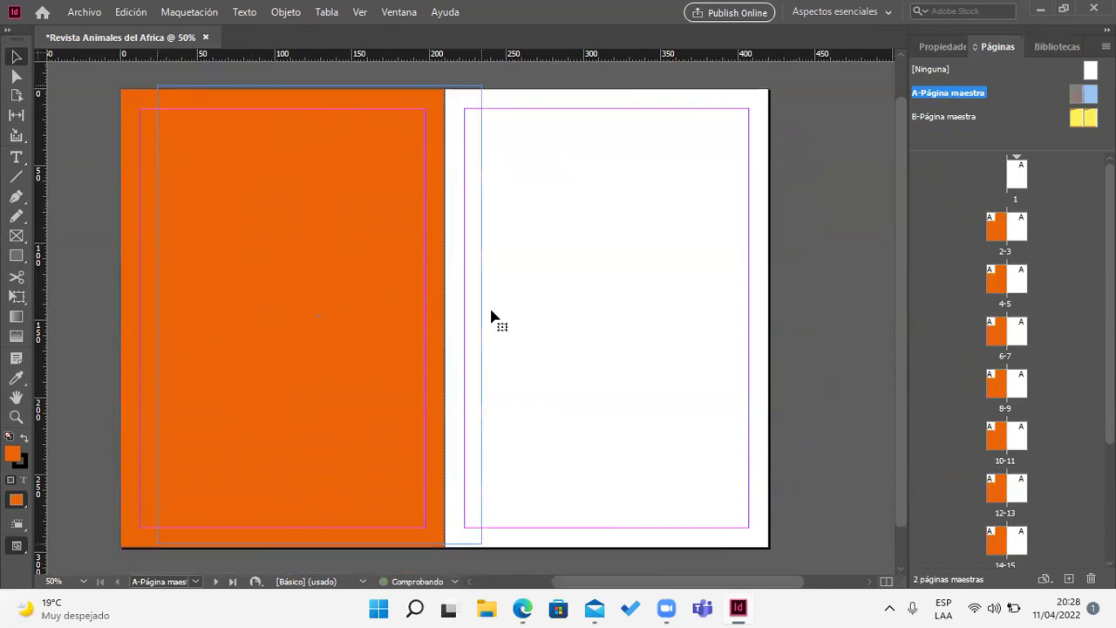
pyautogui.moveTo(491, 316); pyautogui.dragTo(521, 319)
pyautogui.click(933, 49)
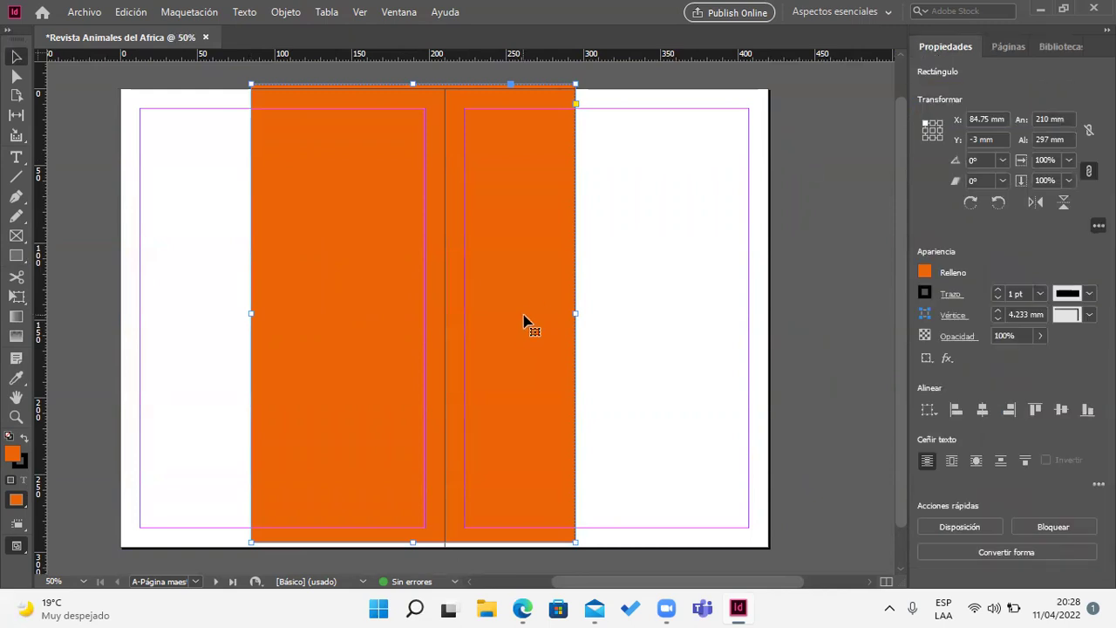
pyautogui.hotkey('ctrl', 'z')
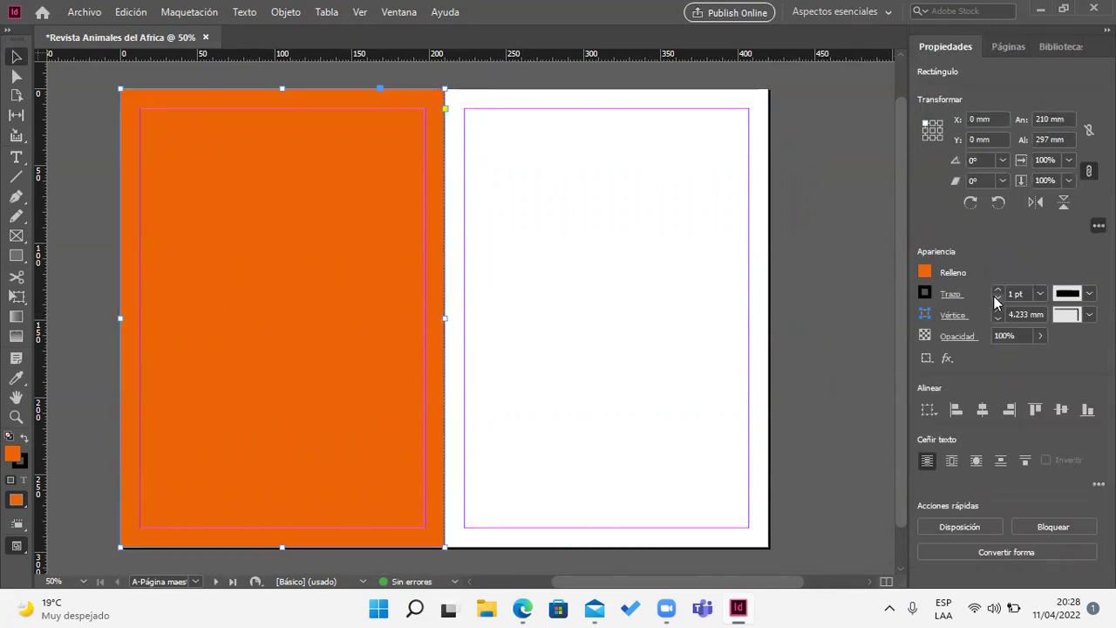
# Step: Reduce the orange rectangle's stroke to 0 pt and duplicate the rectangle so the copy covers the right page
pyautogui.click(996, 301)
pyautogui.moveTo(305, 333); pyautogui.dragTo(629, 333)
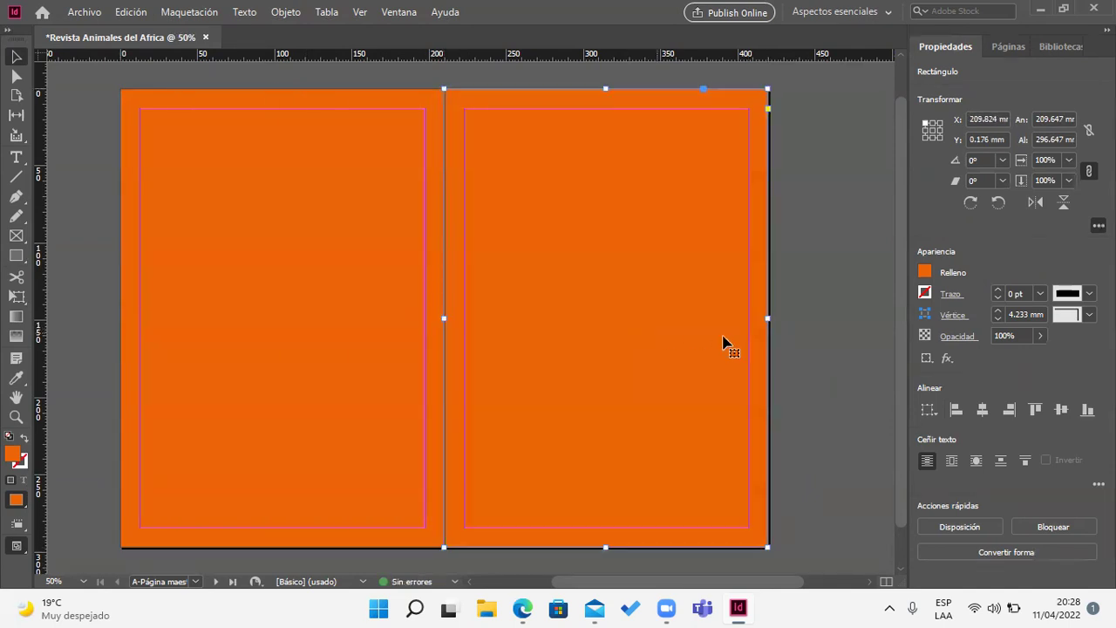
pyautogui.click(803, 342)
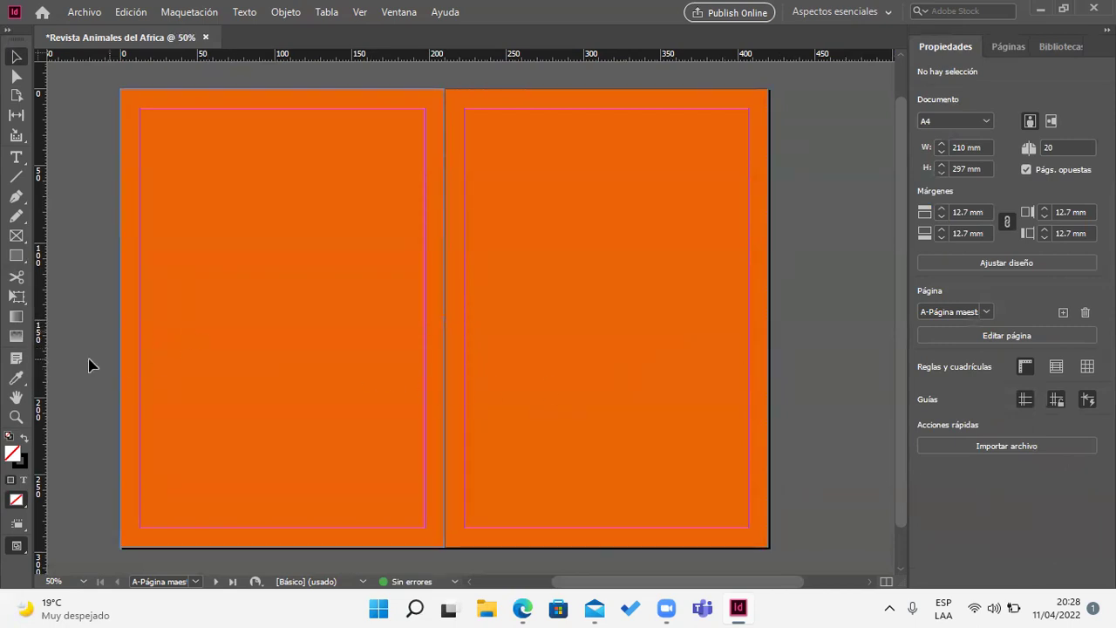
# Step: Draw a rectangle about 209.8 × 36.8 mm across the top of the left page, from edge to edge
pyautogui.click(19, 258)
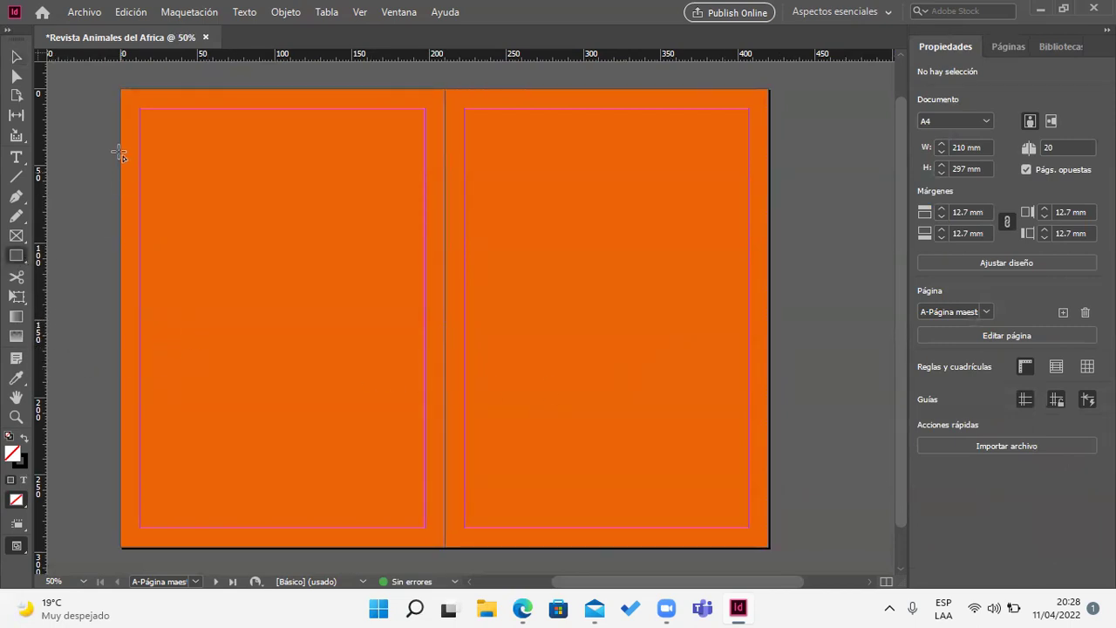
pyautogui.moveTo(121, 90); pyautogui.dragTo(444, 144)
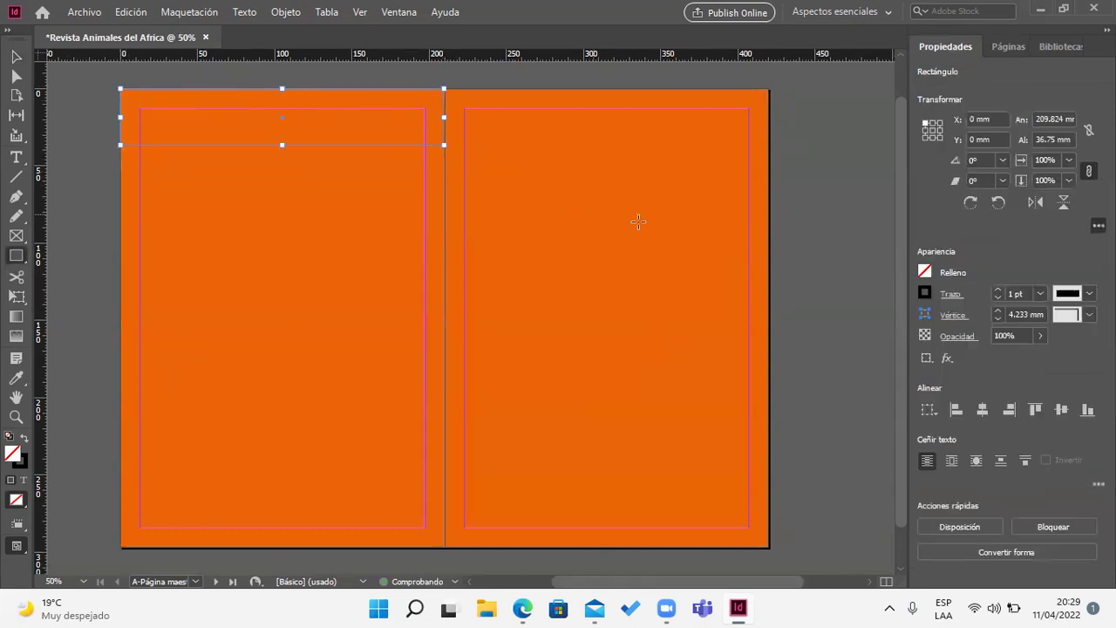
# Step: Look up the CMYK values of the left page's yellow background on B-Página maestra
pyautogui.click(1015, 54)
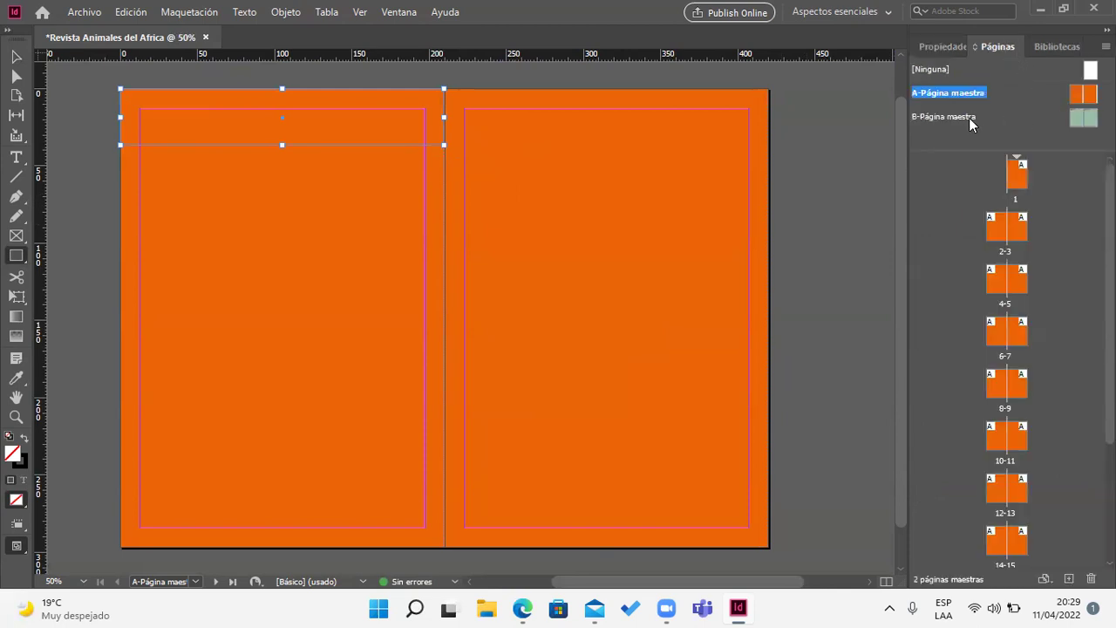
pyautogui.doubleClick(969, 118)
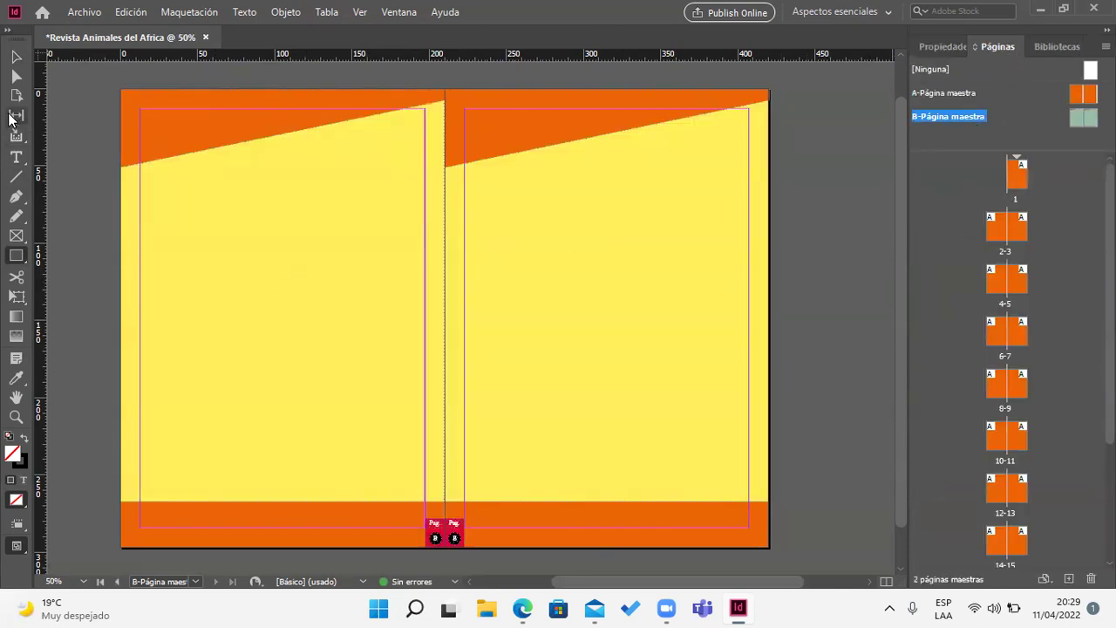
pyautogui.click(18, 58)
pyautogui.click(240, 212)
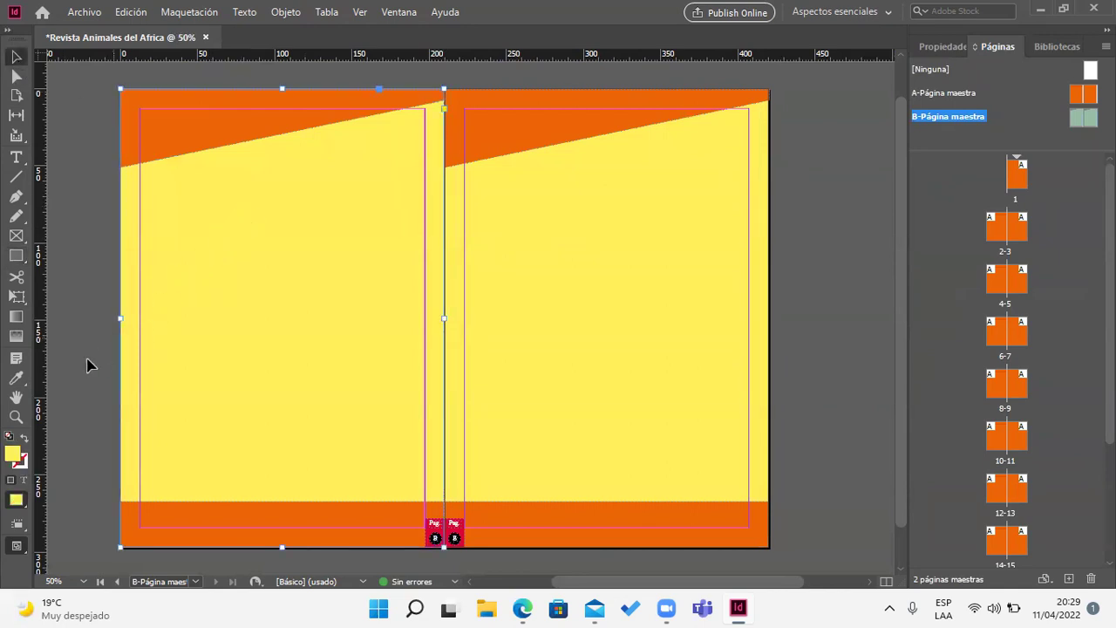
pyautogui.doubleClick(13, 452)
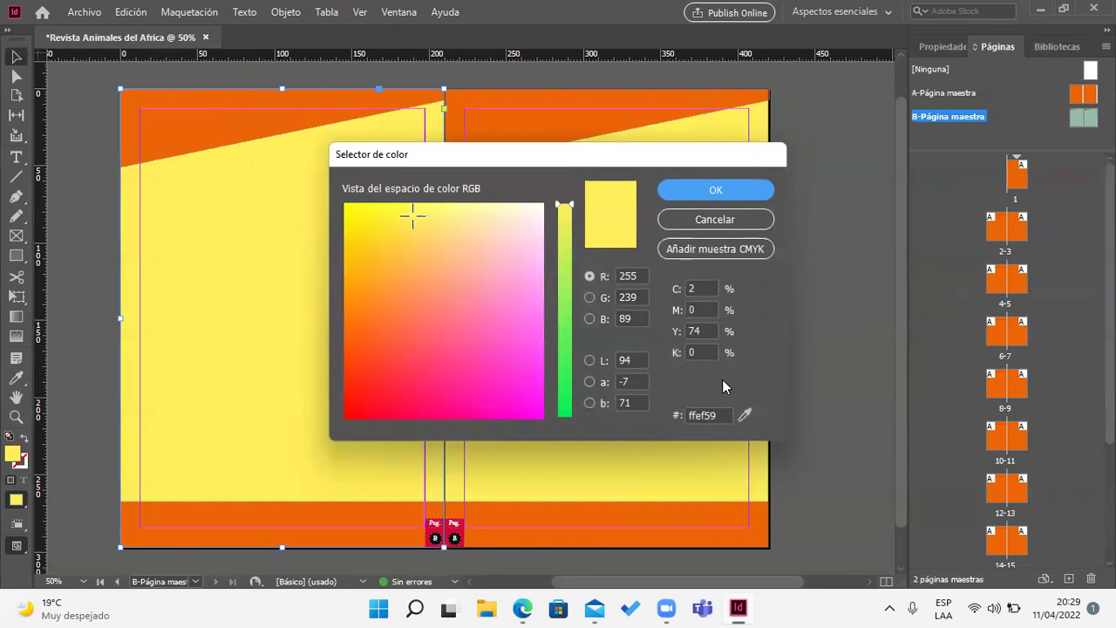
pyautogui.click(761, 191)
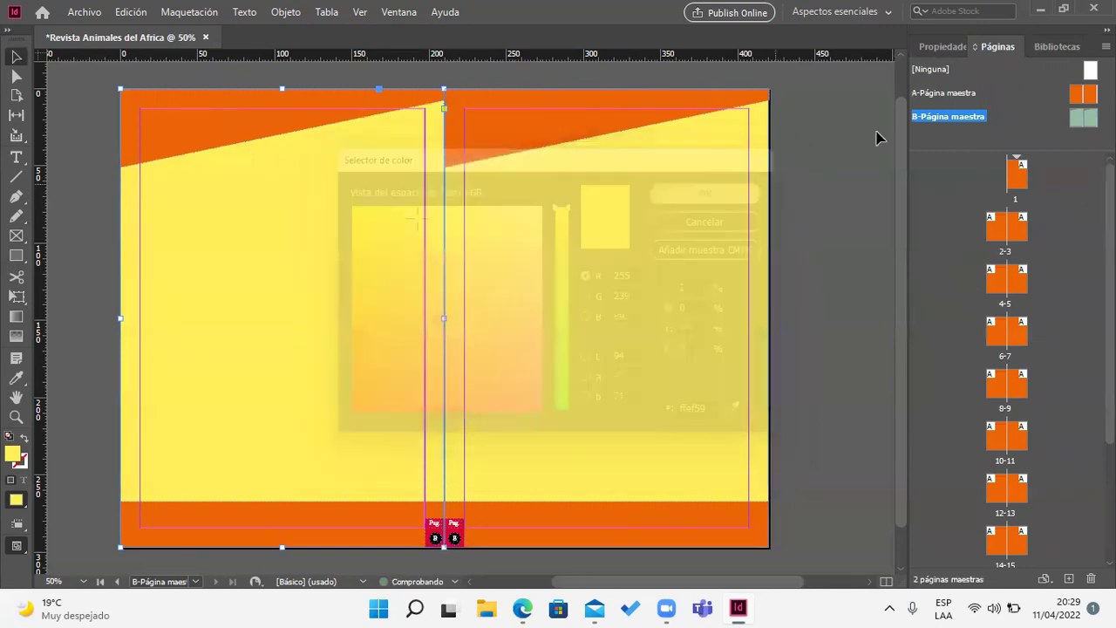
pyautogui.click(956, 44)
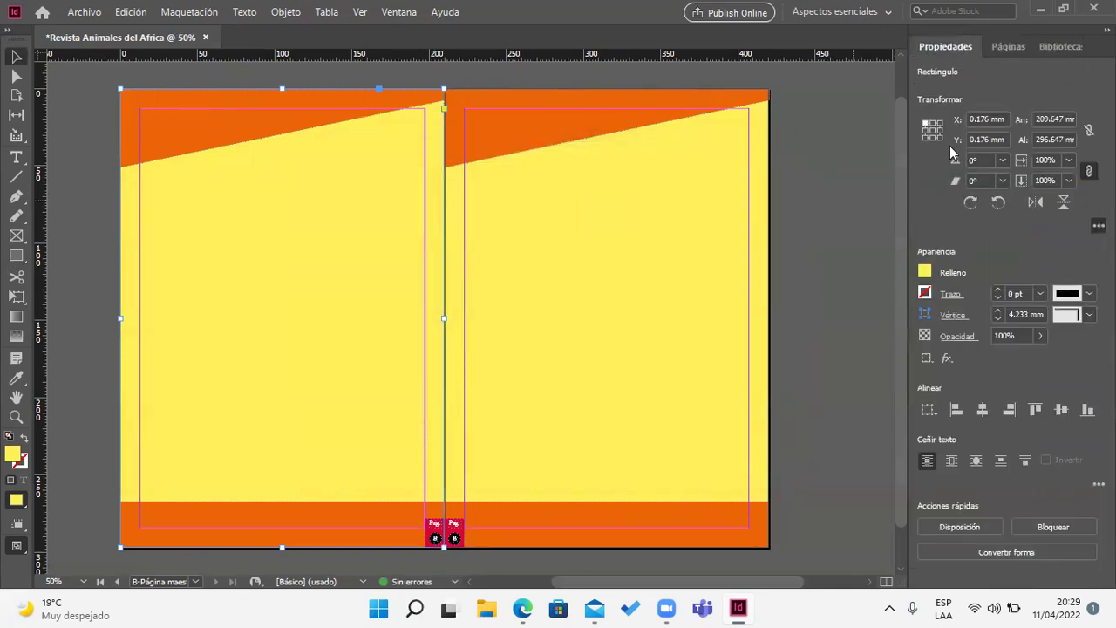
pyautogui.click(1025, 46)
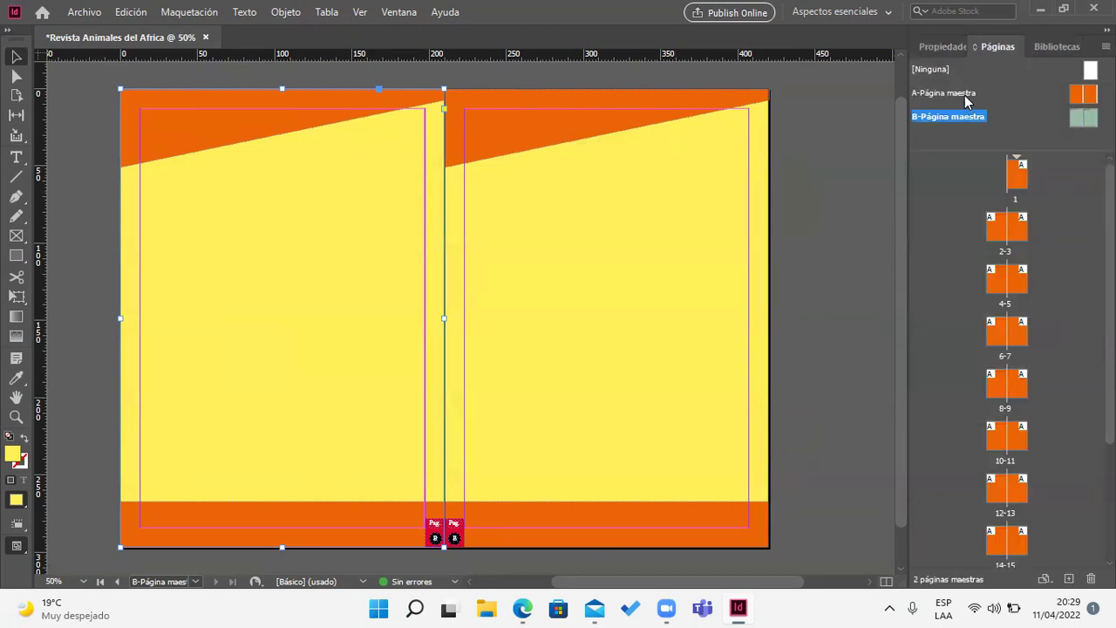
# Step: Change the fill of the left page's orange background on A-Página maestra to C=2 M=74 Y=100 K=0
pyautogui.doubleClick(964, 95)
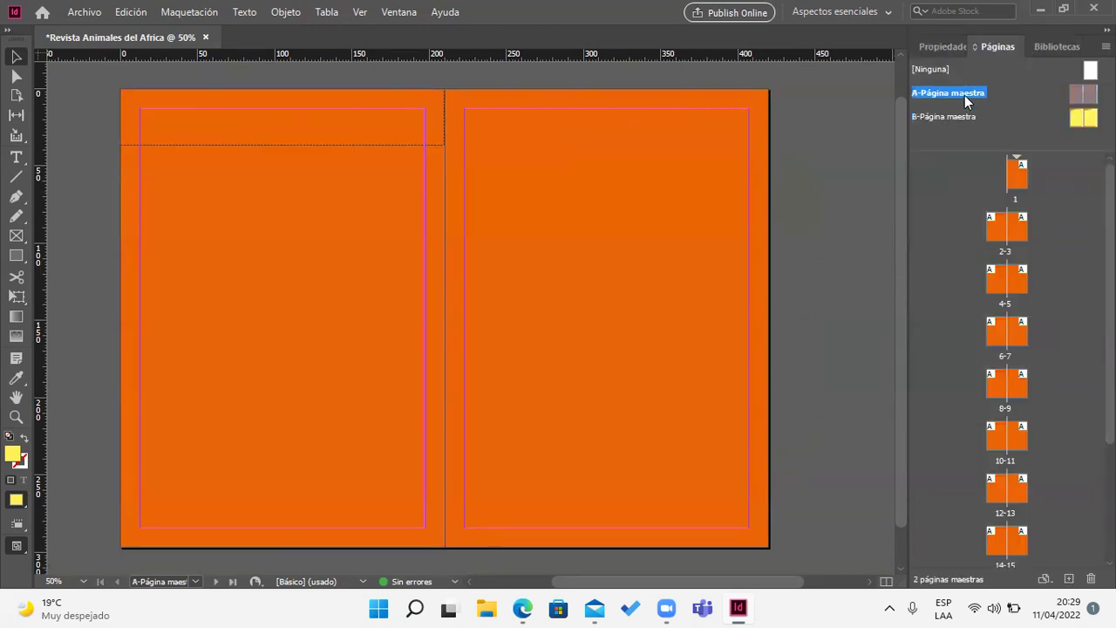
pyautogui.click(362, 146)
pyautogui.doubleClick(13, 455)
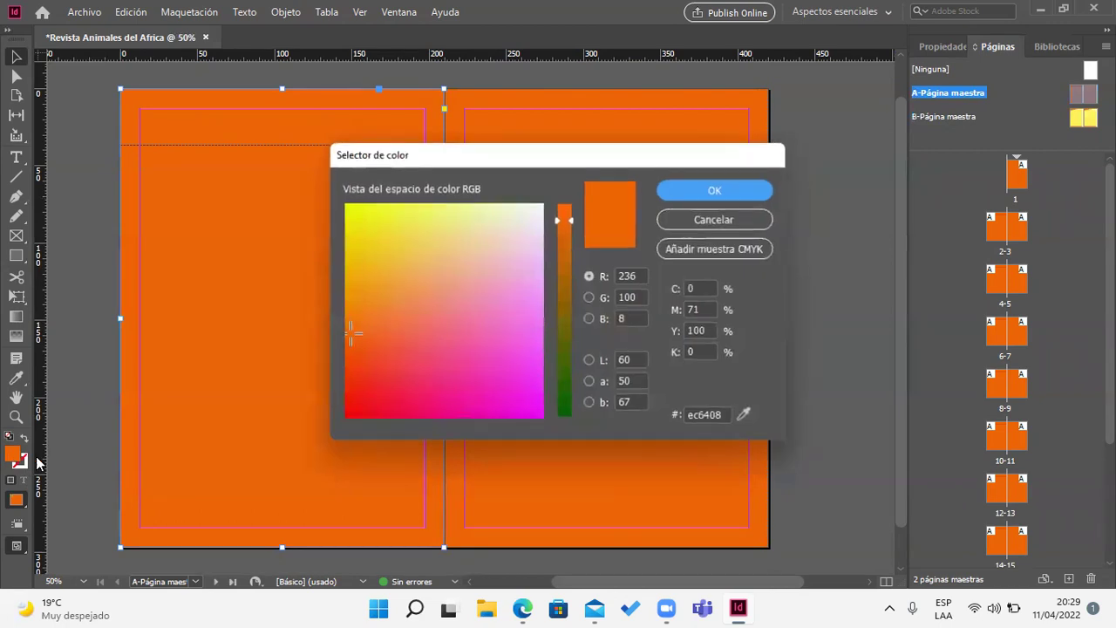
pyautogui.click(705, 288)
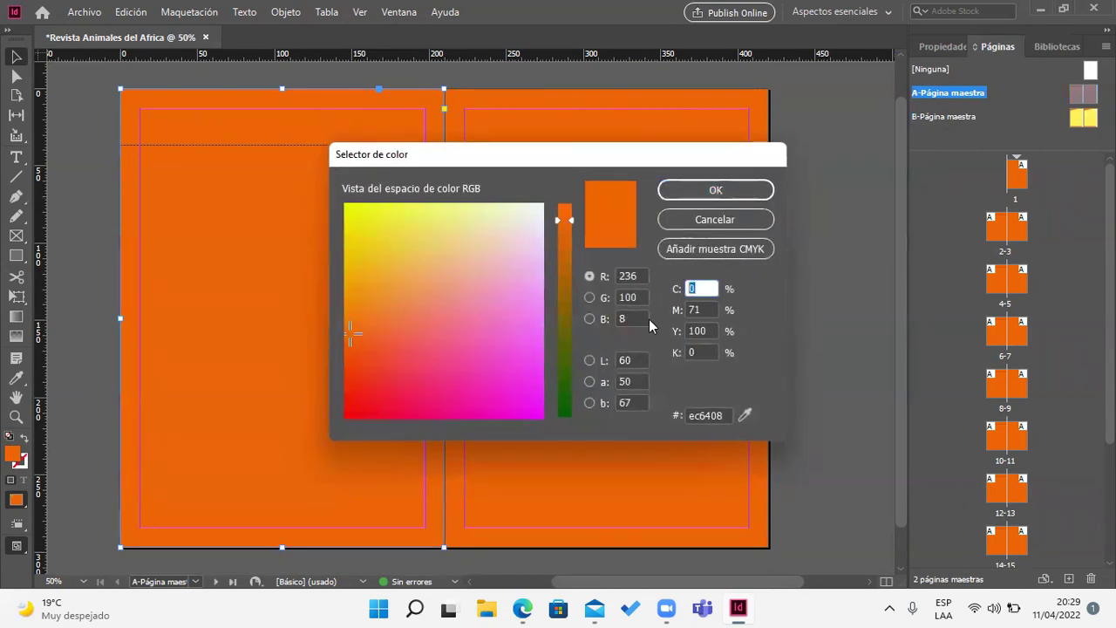
pyautogui.write('2')
pyautogui.click(691, 307)
pyautogui.write('74')
pyautogui.press('Tab')
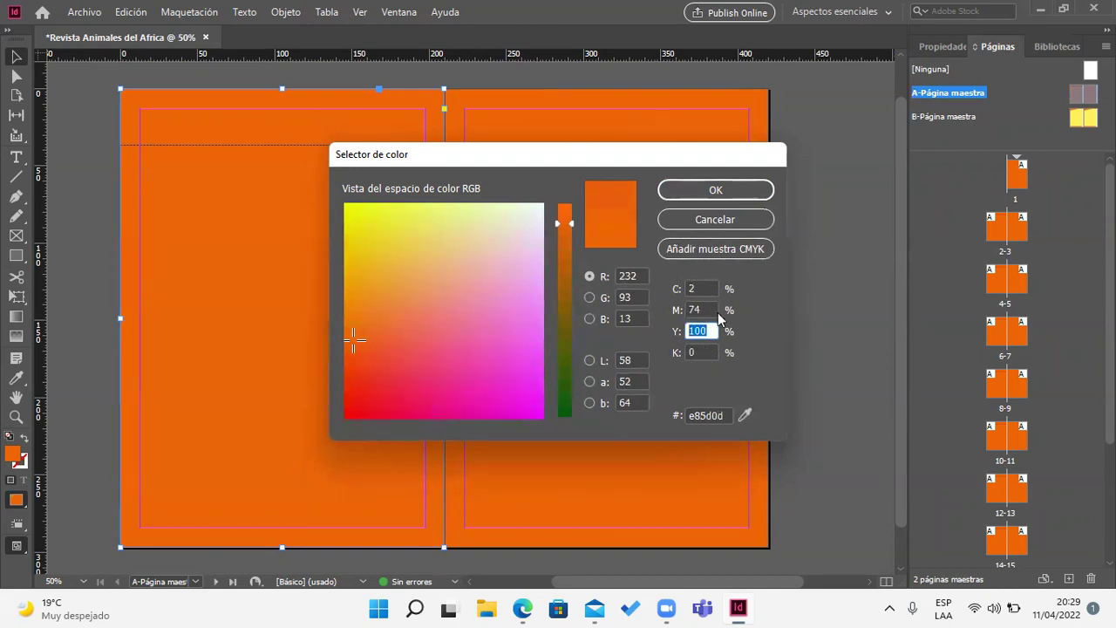
pyautogui.click(715, 189)
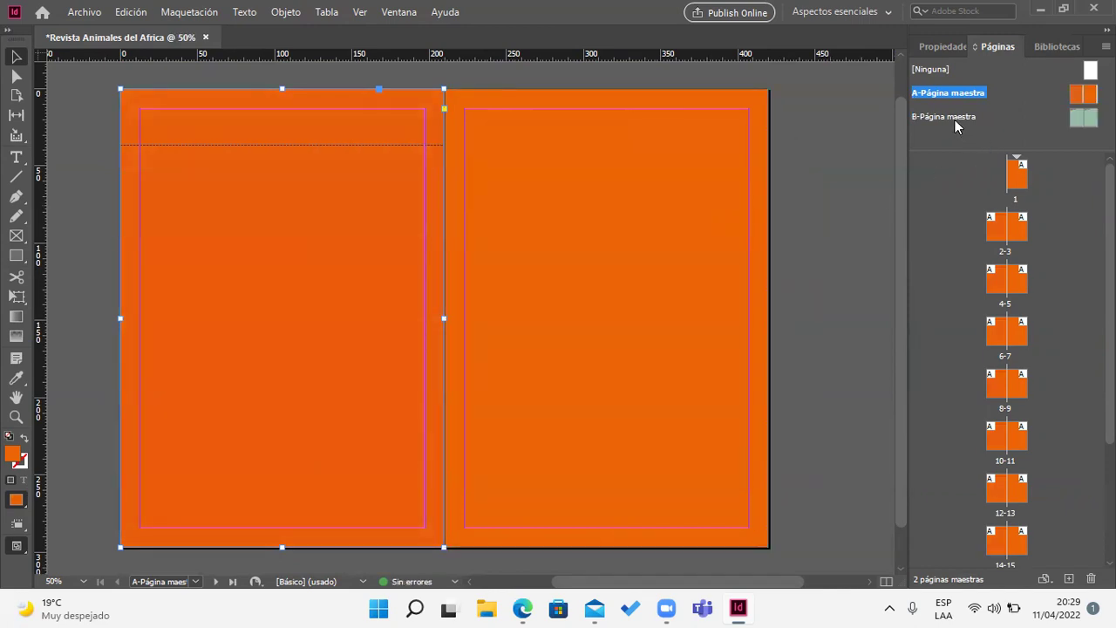
# Step: Recheck the yellow background's fill values on B-Página maestra
pyautogui.doubleClick(955, 119)
pyautogui.doubleClick(12, 453)
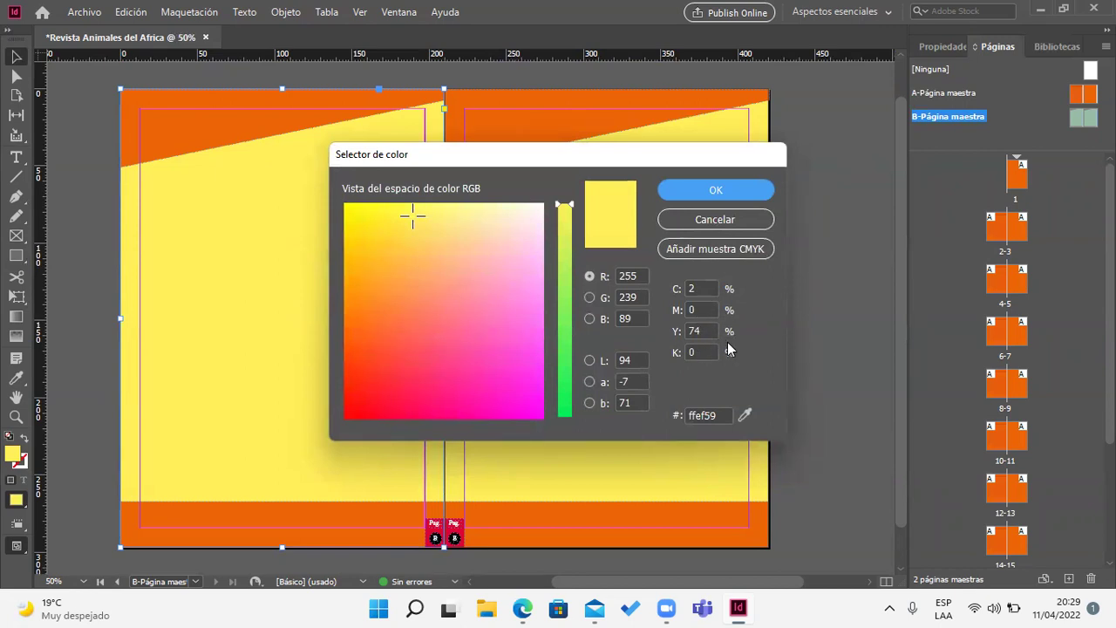
pyautogui.click(733, 189)
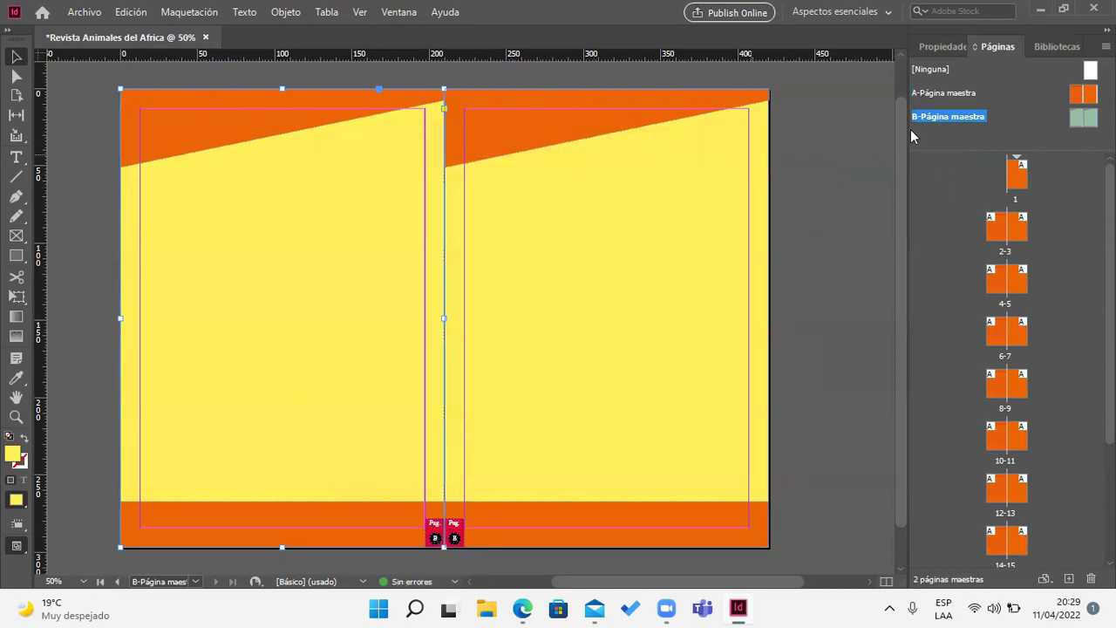
# Step: Fill the unfilled band across the top of A-Página maestra's left page with C=2 M=0 Y=74 K=0
pyautogui.doubleClick(942, 94)
pyautogui.click(415, 175)
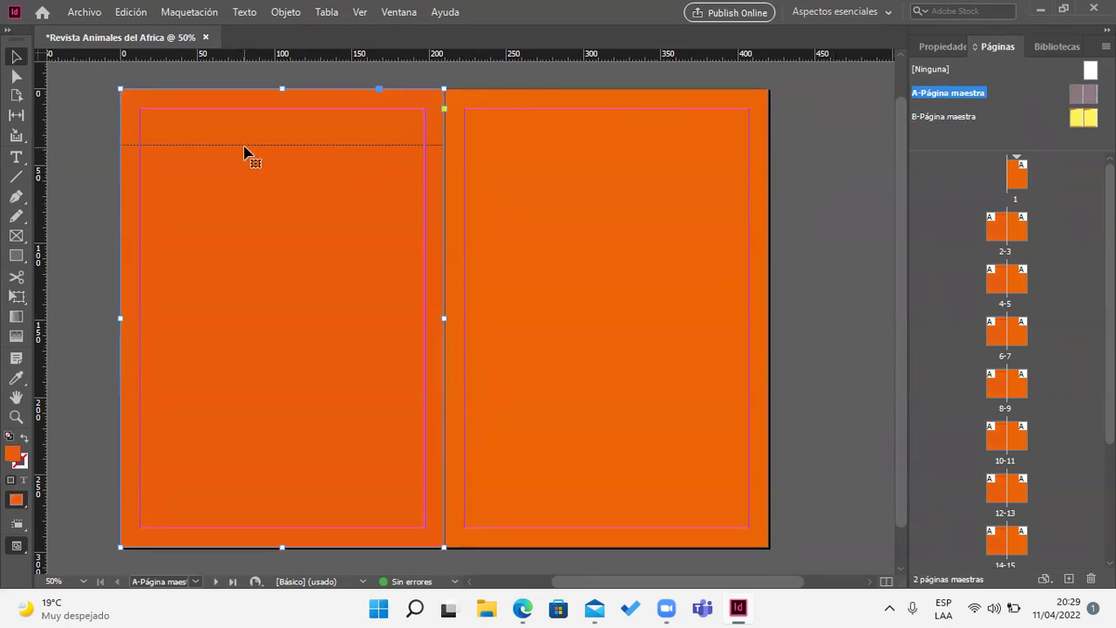
pyautogui.moveTo(244, 150); pyautogui.dragTo(244, 149)
pyautogui.press('/')
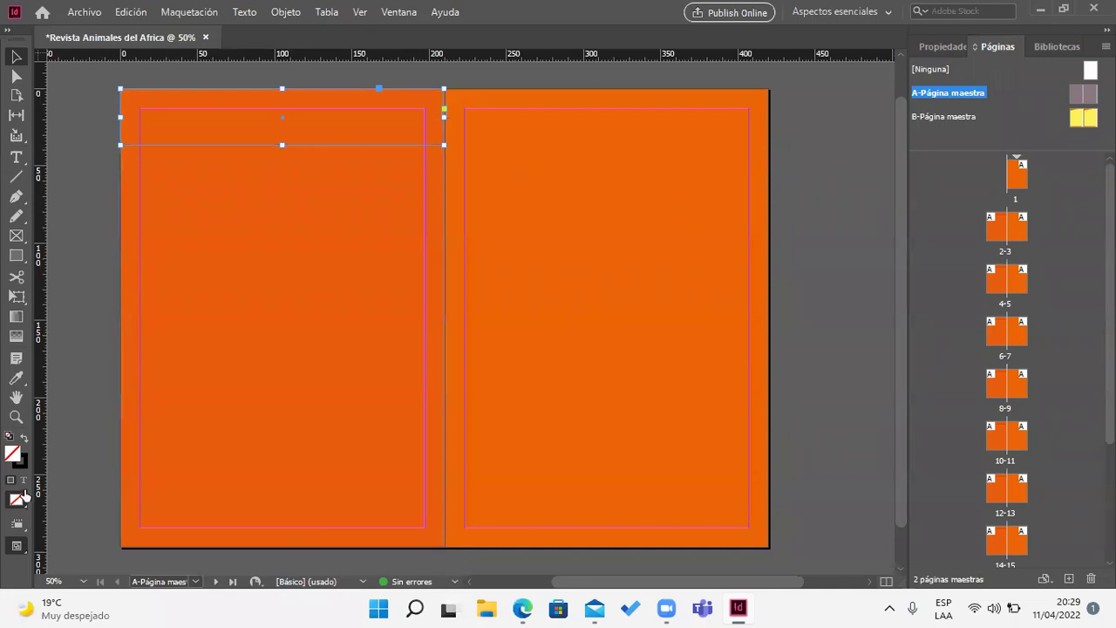
pyautogui.doubleClick(16, 455)
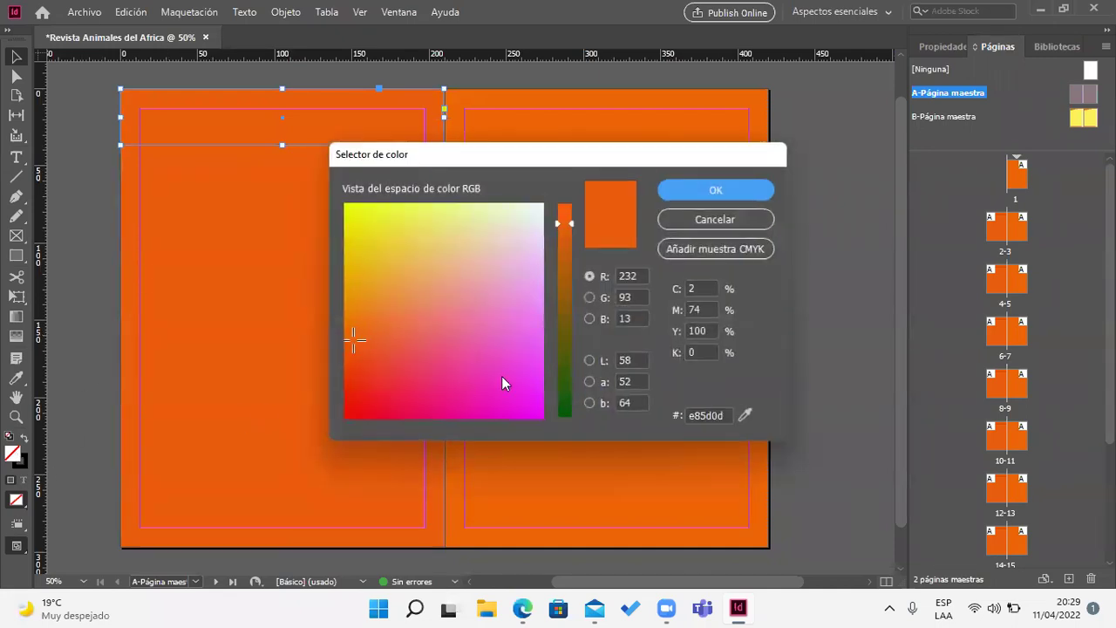
pyautogui.click(698, 309)
pyautogui.write('0')
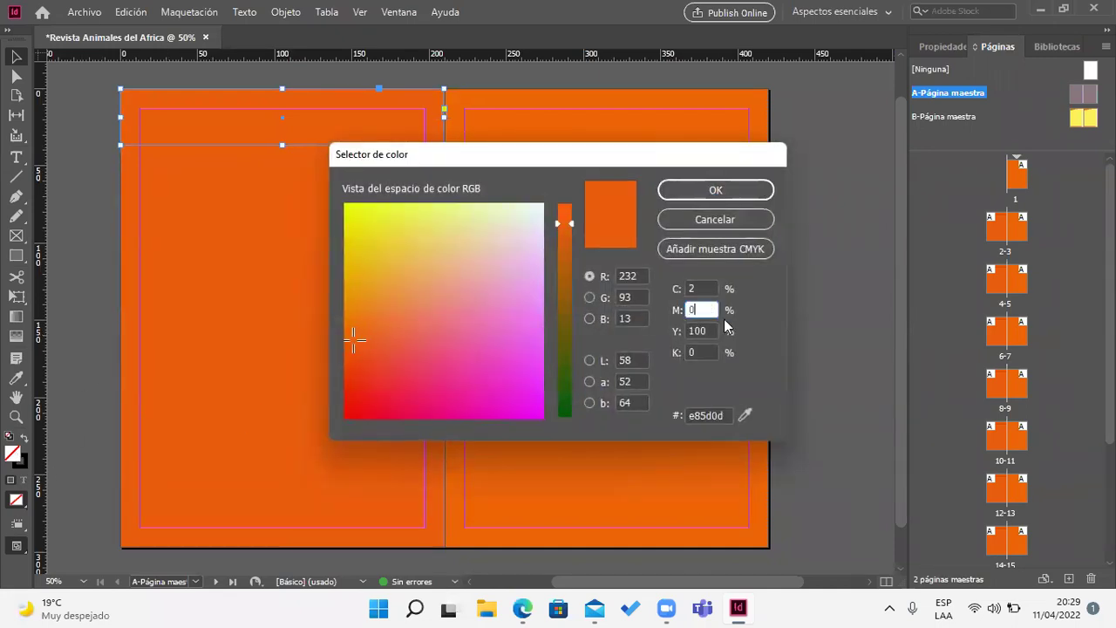
pyautogui.press('Tab')
pyautogui.write('74')
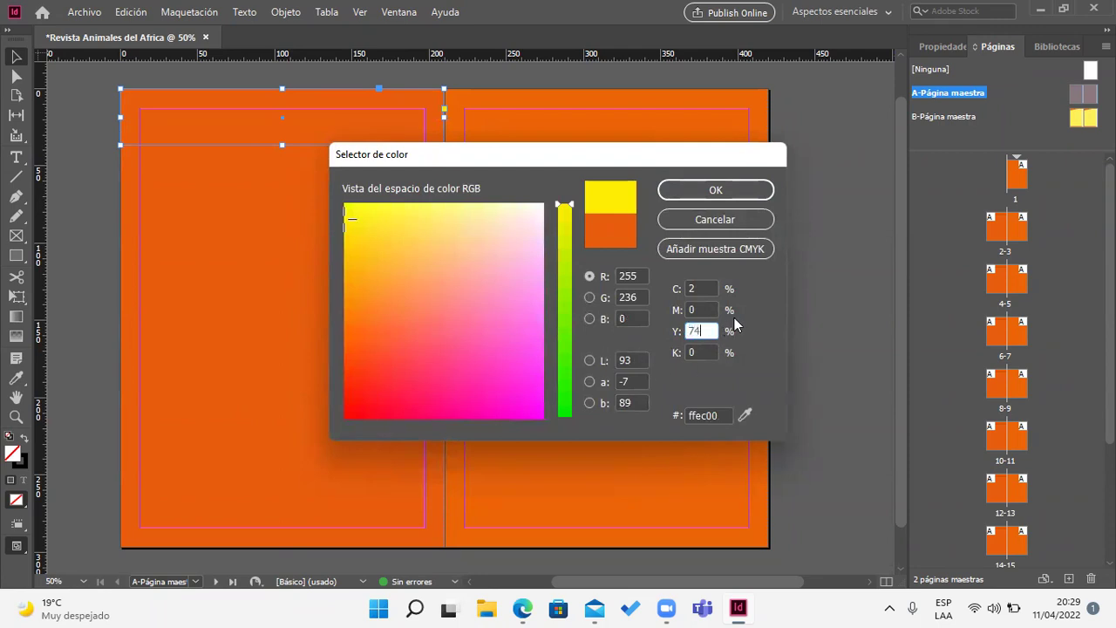
pyautogui.press('Tab')
pyautogui.click(709, 191)
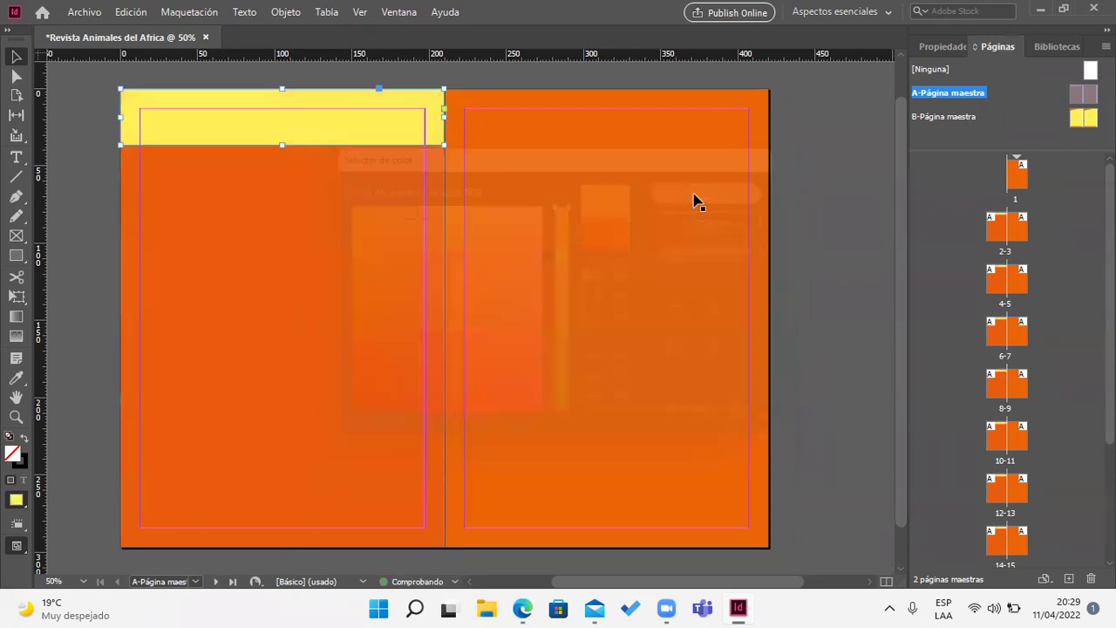
# Step: Reduce the yellow band's stroke to 0 pt and duplicate the band across the top of the right page
pyautogui.click(940, 47)
pyautogui.click(997, 297)
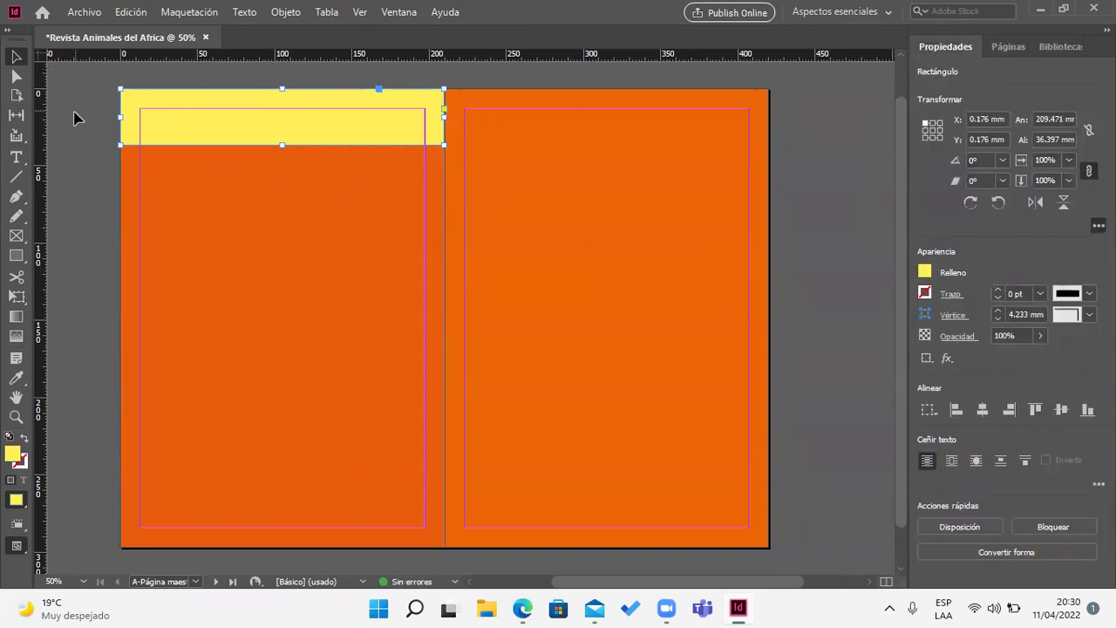
pyautogui.click(74, 118)
pyautogui.click(250, 137)
pyautogui.moveTo(250, 137); pyautogui.dragTo(397, 145)
pyautogui.moveTo(549, 132); pyautogui.dragTo(584, 137)
pyautogui.click(810, 176)
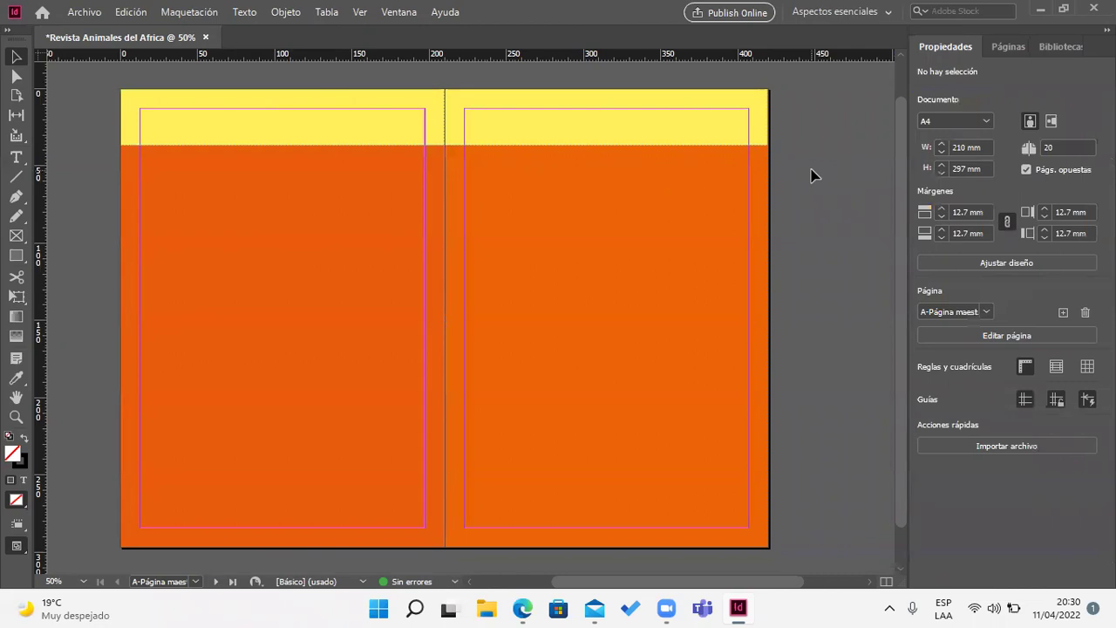
# Step: Compare with B-Página maestra and duplicate the yellow top band of A-Página maestra's left page onto that page's bottom edge
pyautogui.click(1008, 47)
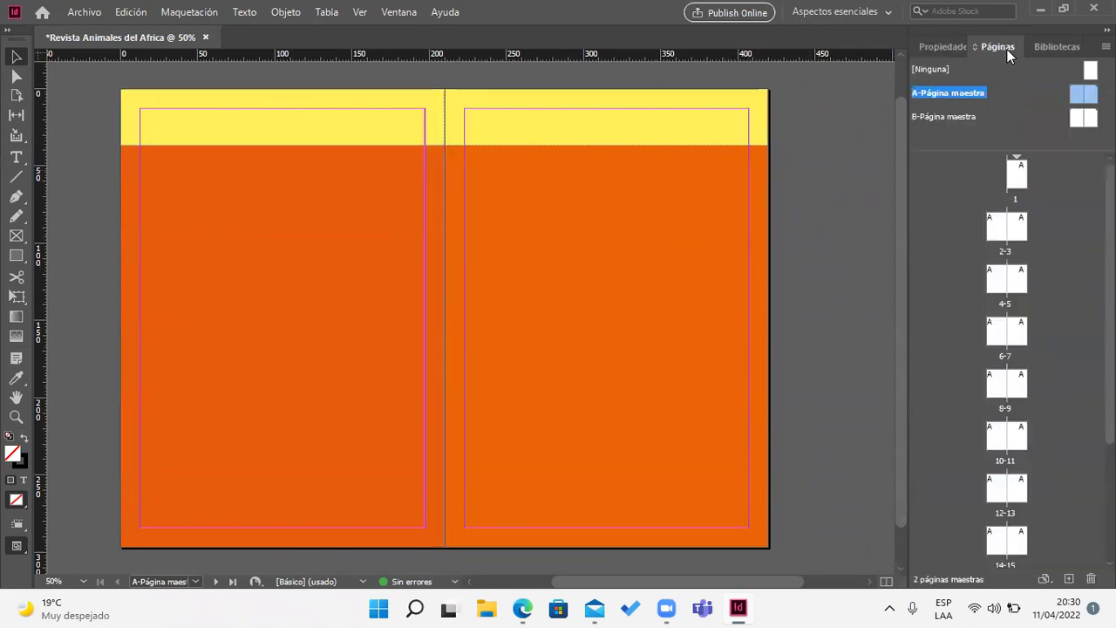
pyautogui.doubleClick(959, 118)
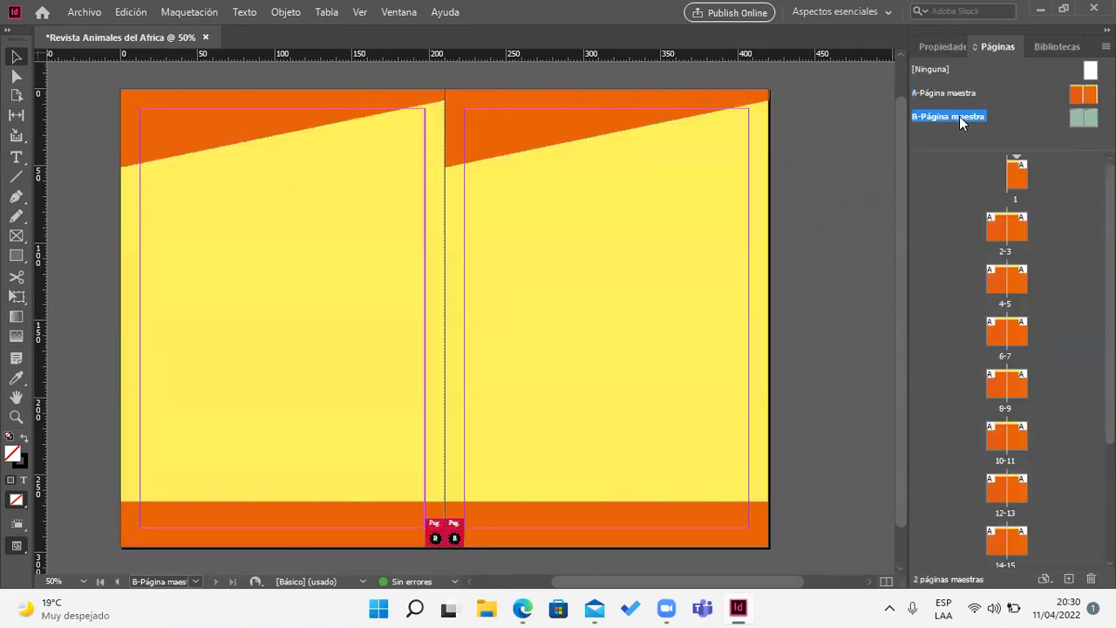
pyautogui.doubleClick(953, 92)
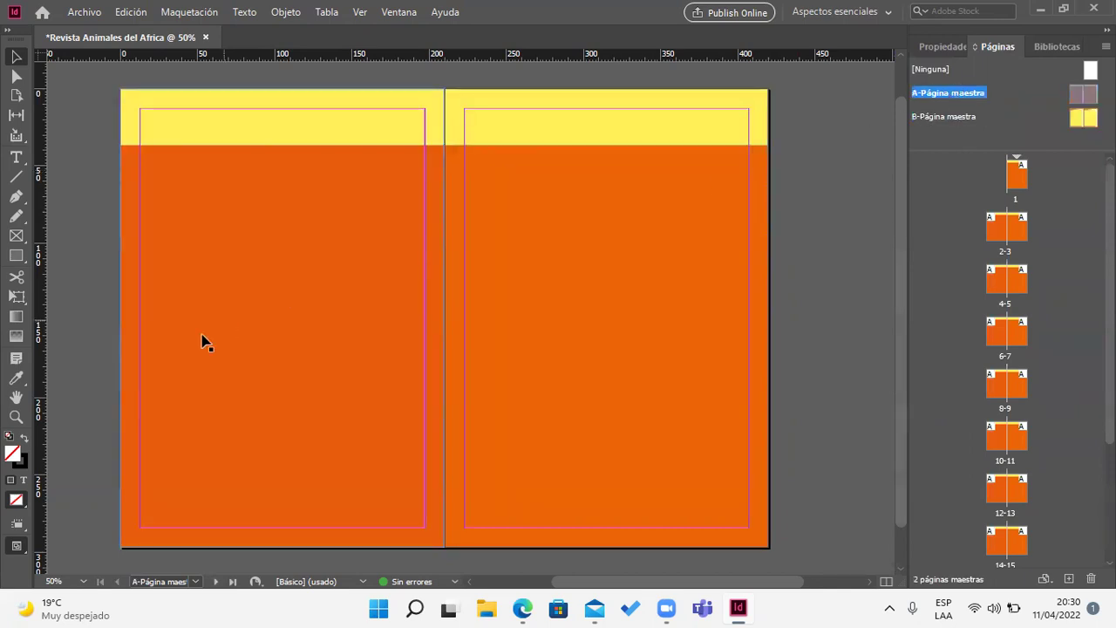
pyautogui.click(238, 137)
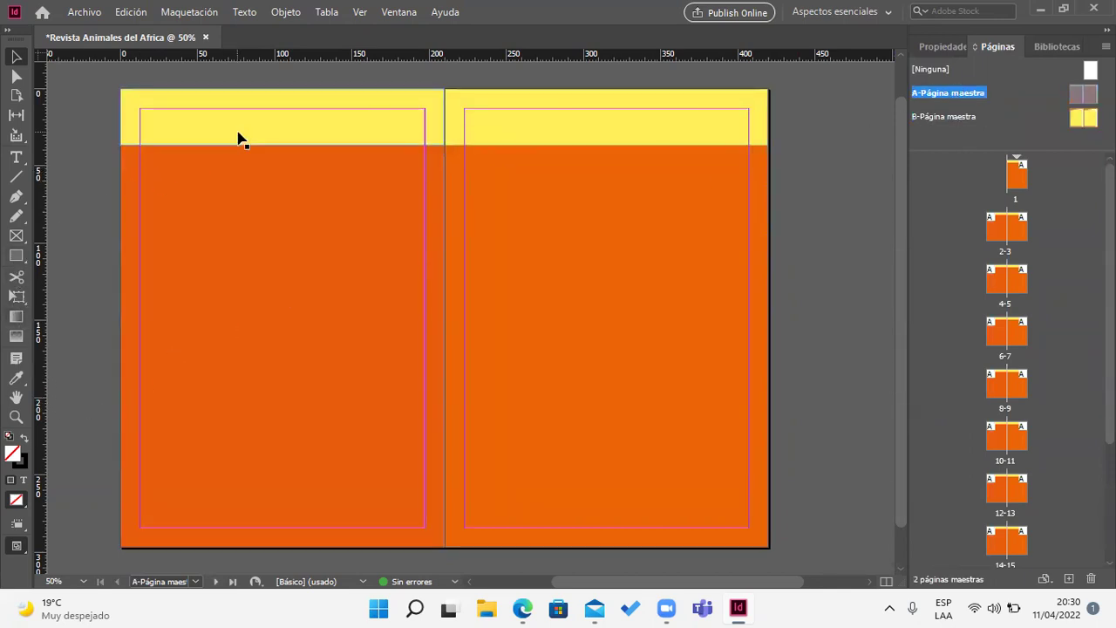
pyautogui.moveTo(257, 122); pyautogui.dragTo(266, 528)
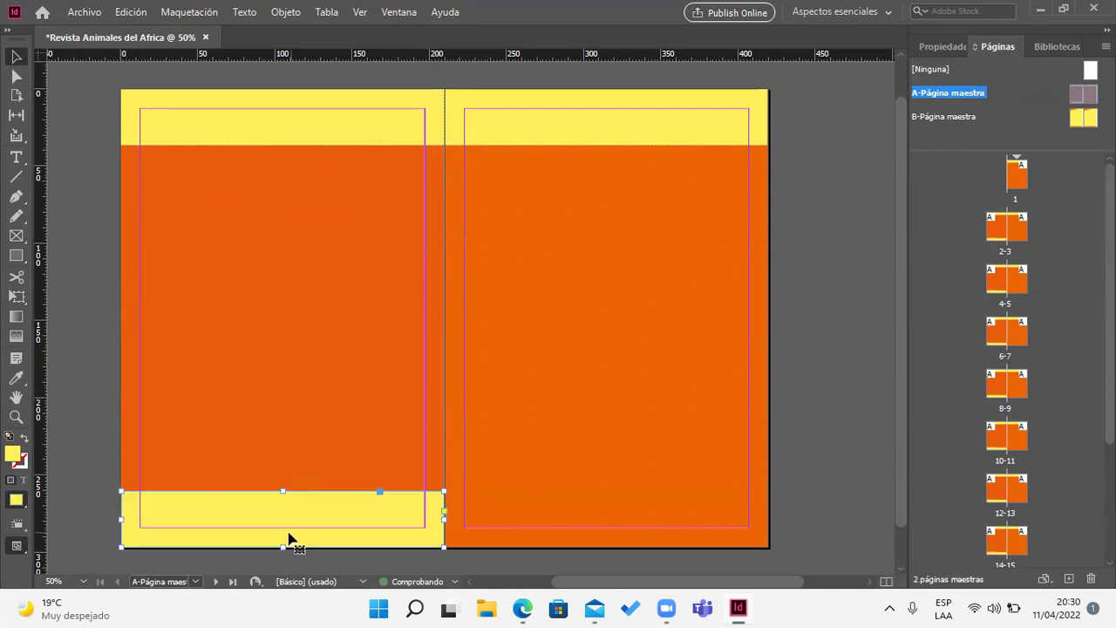
# Step: Lower the upper inner corner of the left page's bottom band so its top edge slopes down toward the spine
pyautogui.click(16, 78)
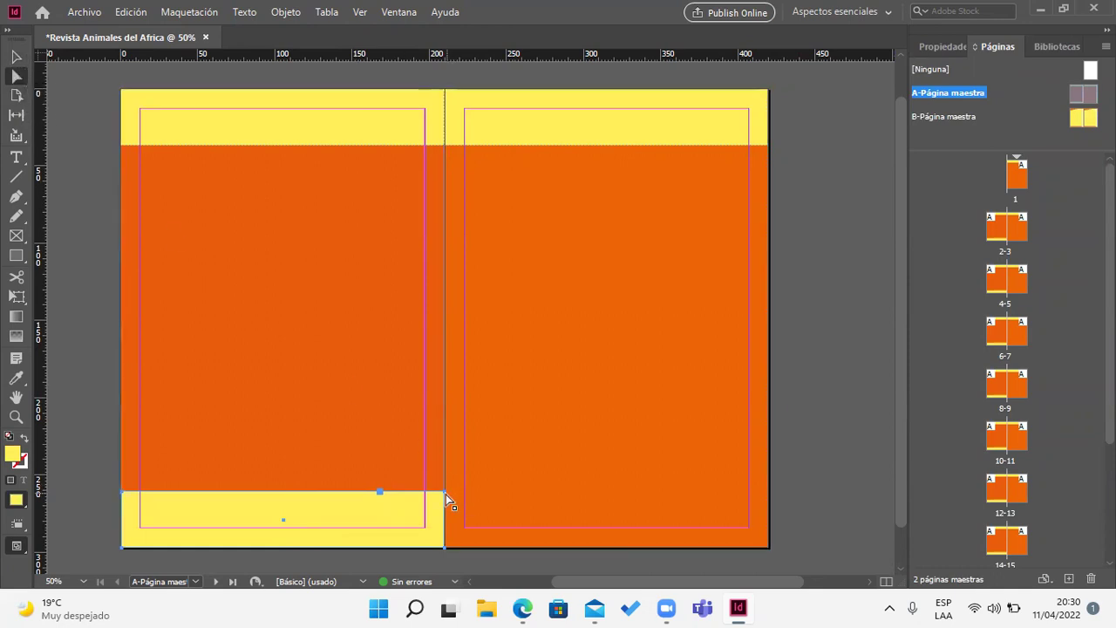
pyautogui.moveTo(445, 493); pyautogui.dragTo(451, 498)
pyautogui.click(424, 481)
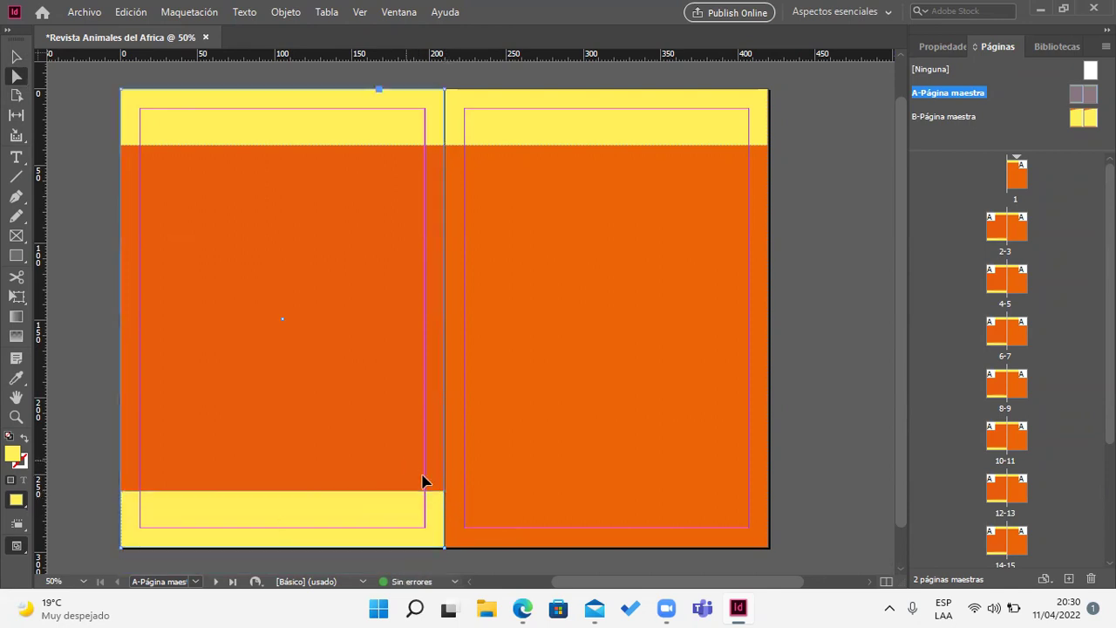
pyautogui.click(442, 493)
pyautogui.moveTo(444, 491); pyautogui.dragTo(447, 537)
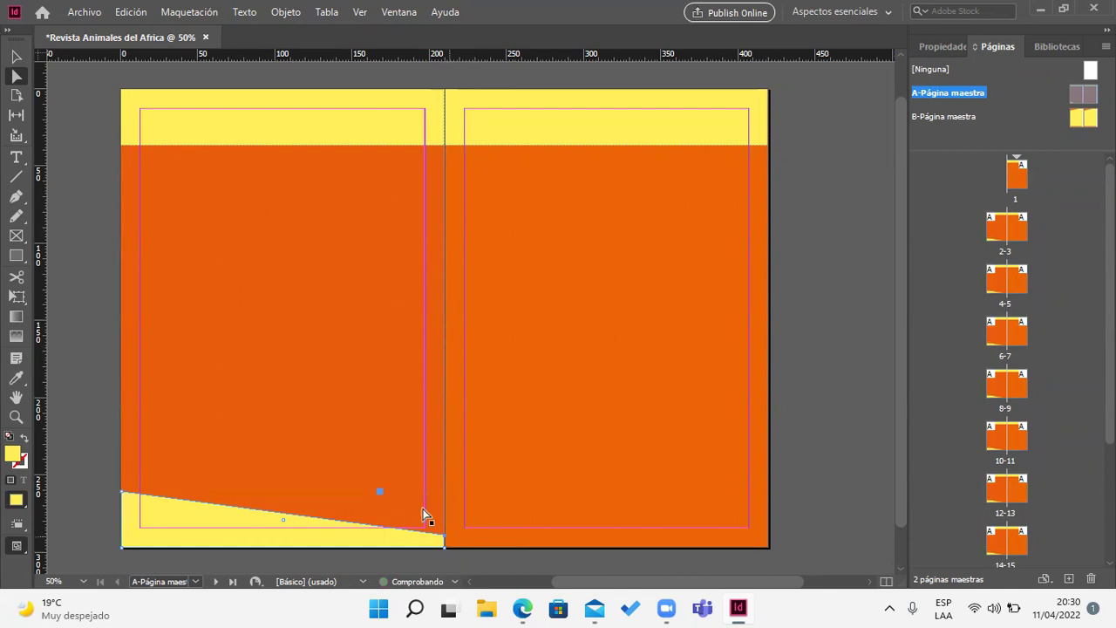
# Step: Duplicate the sloped yellow band across the bottom of the right page
pyautogui.press('v')
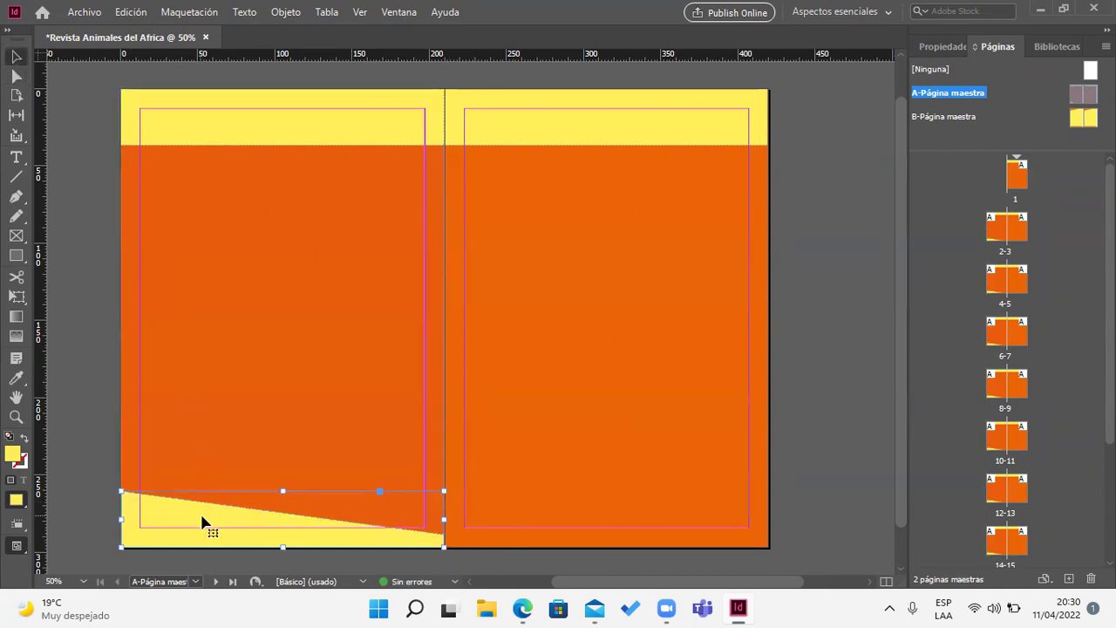
pyautogui.moveTo(201, 522); pyautogui.dragTo(523, 516)
pyautogui.click(804, 443)
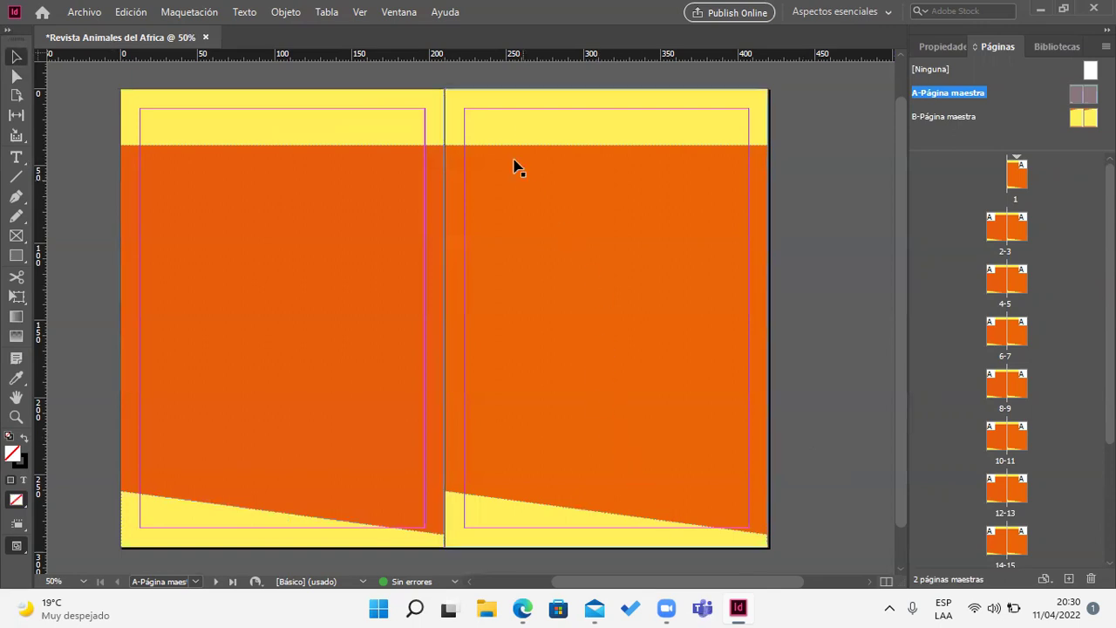
# Step: Draw an upright rectangle about 14 × 27 mm in the left page's top inner corner, against the spine
pyautogui.scroll(1, 99, 120)
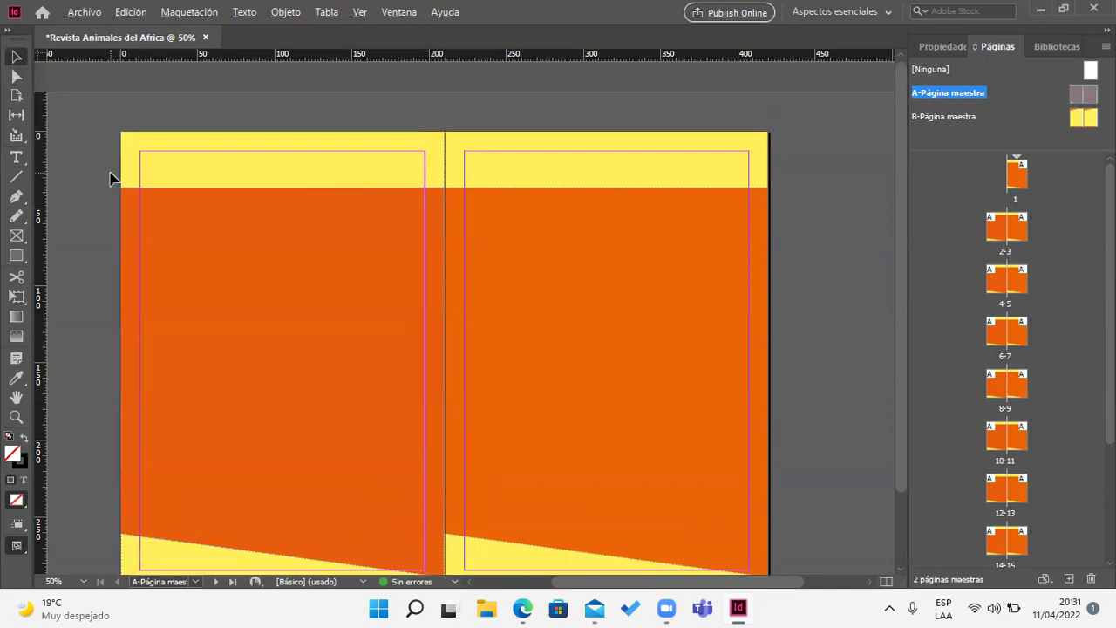
pyautogui.scroll(2, 110, 174)
pyautogui.moveTo(739, 258); pyautogui.dragTo(414, 312)
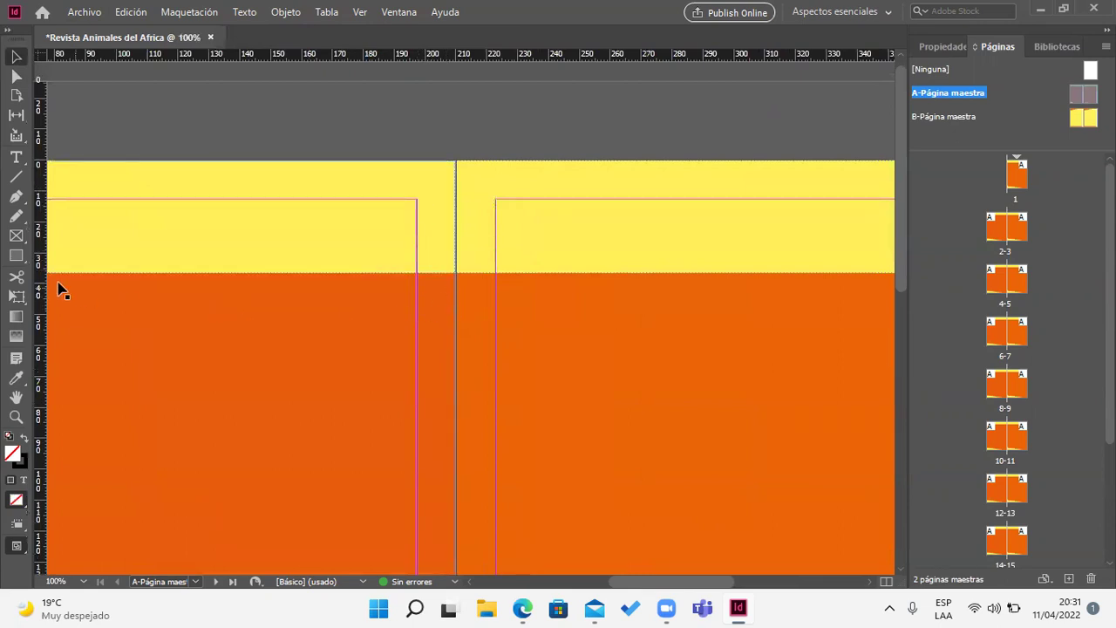
pyautogui.moveTo(412, 162); pyautogui.dragTo(456, 244)
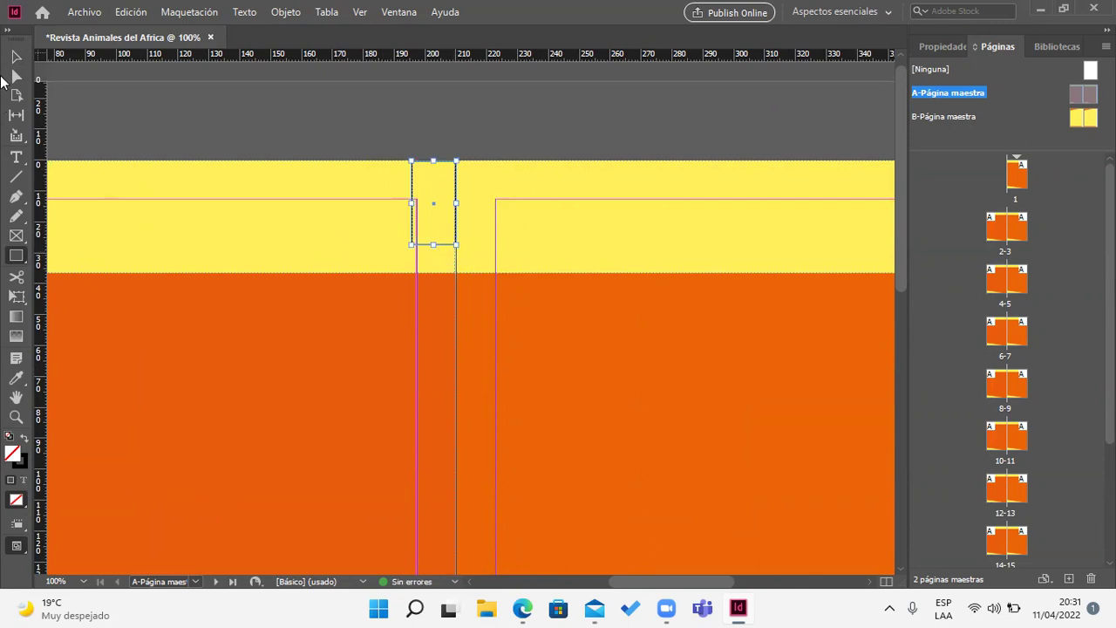
# Step: Narrow the rectangle to 12.7 mm wide so it meets the left page's inner margin, and fill it with the [Registro] swatch
pyautogui.click(16, 57)
pyautogui.moveTo(414, 203); pyautogui.dragTo(417, 204)
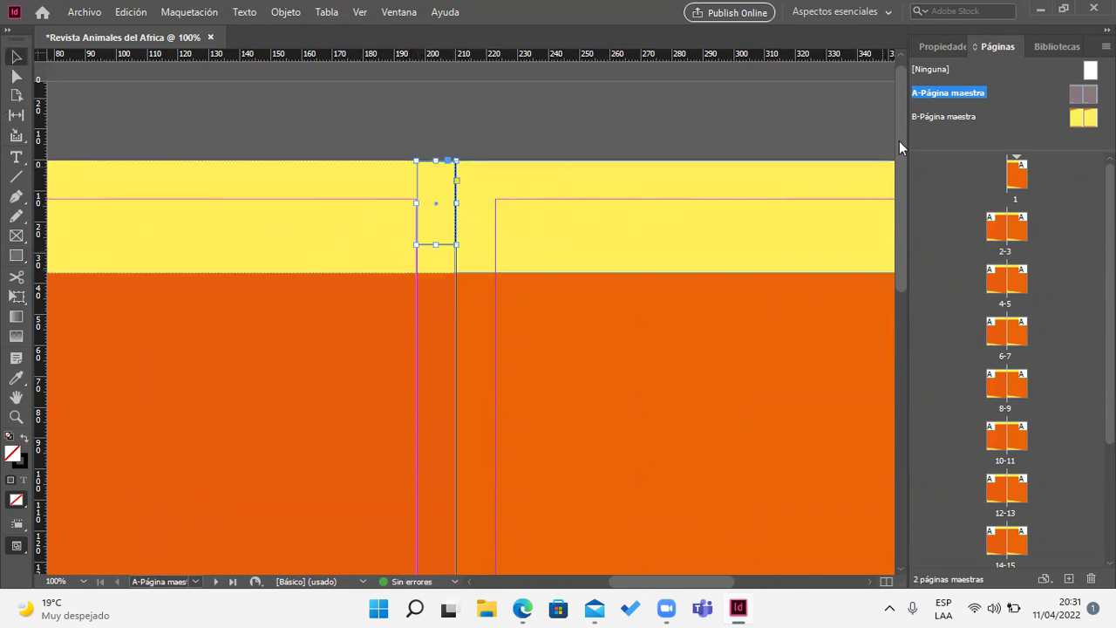
pyautogui.click(942, 45)
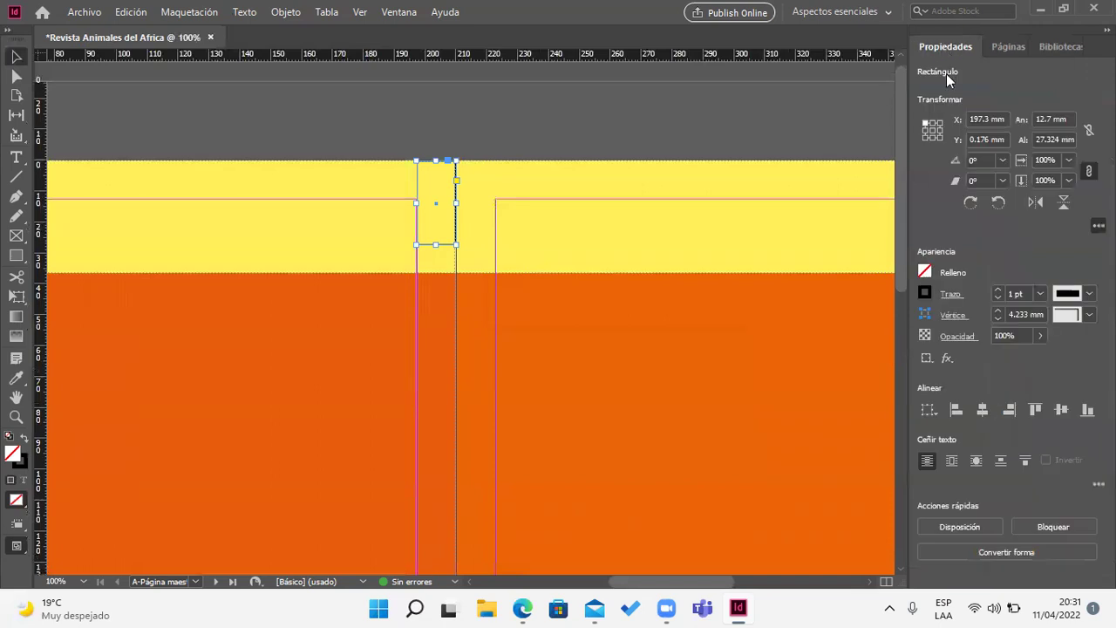
pyautogui.click(925, 272)
pyautogui.click(789, 396)
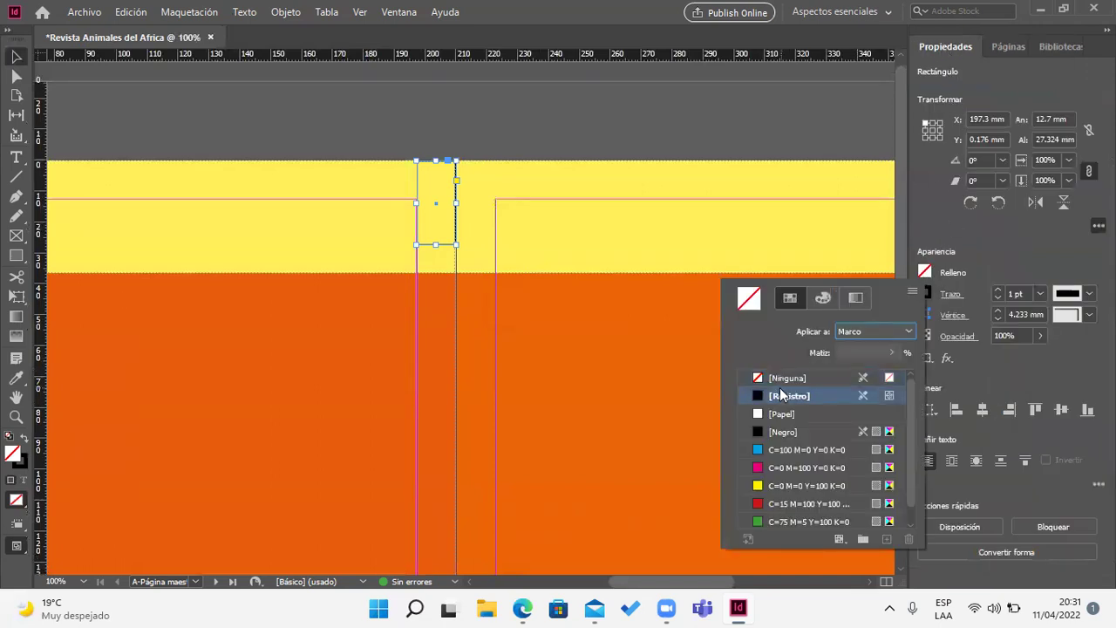
# Step: Duplicate the black box across the spine into the right page's top inner corner, up to its margin
pyautogui.click(611, 142)
pyautogui.click(585, 140)
pyautogui.moveTo(442, 225); pyautogui.dragTo(483, 224)
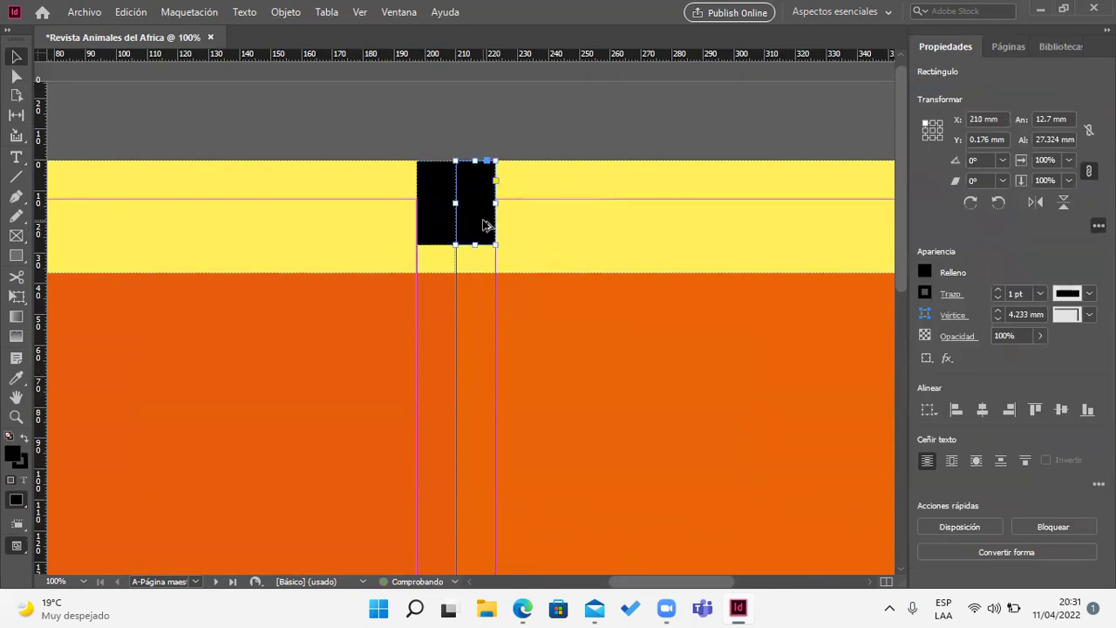
pyautogui.click(541, 145)
# Step: Add a text frame reading "Pag." at the top of the left black box and color the text [Papel]
pyautogui.scroll(5, 486, 204)
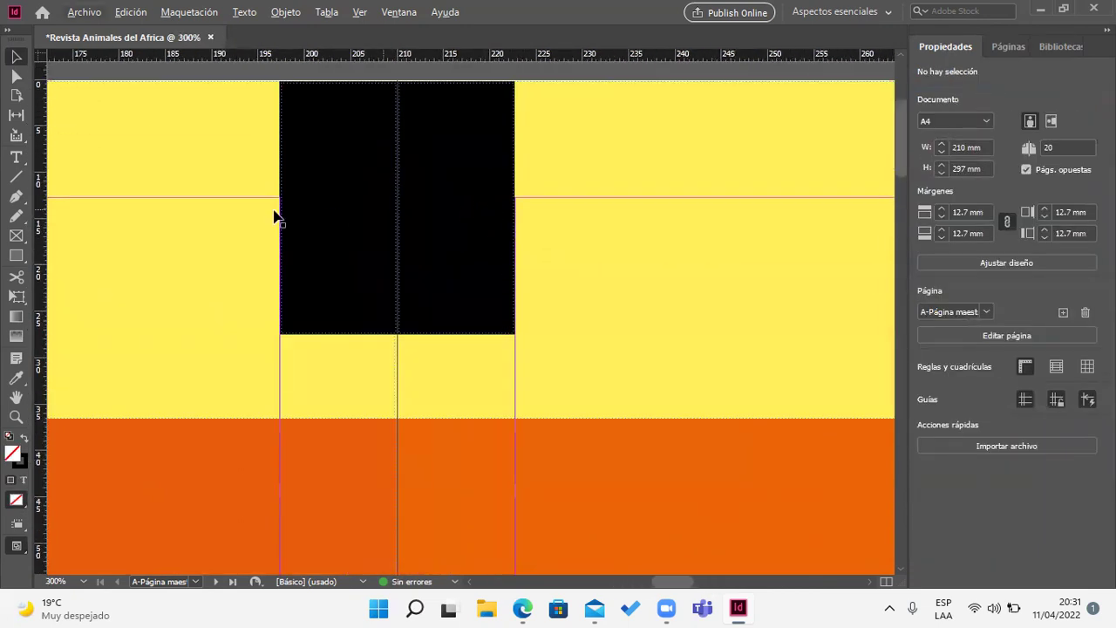
pyautogui.click(16, 157)
pyautogui.moveTo(291, 95); pyautogui.dragTo(381, 192)
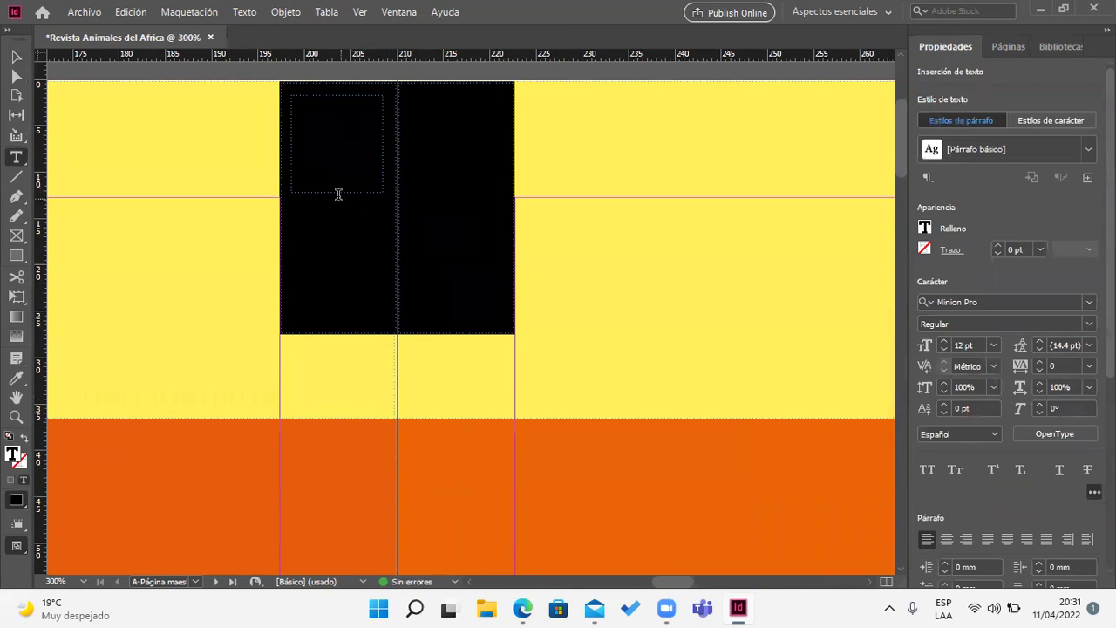
pyautogui.hotkey('ctrl', 'a')
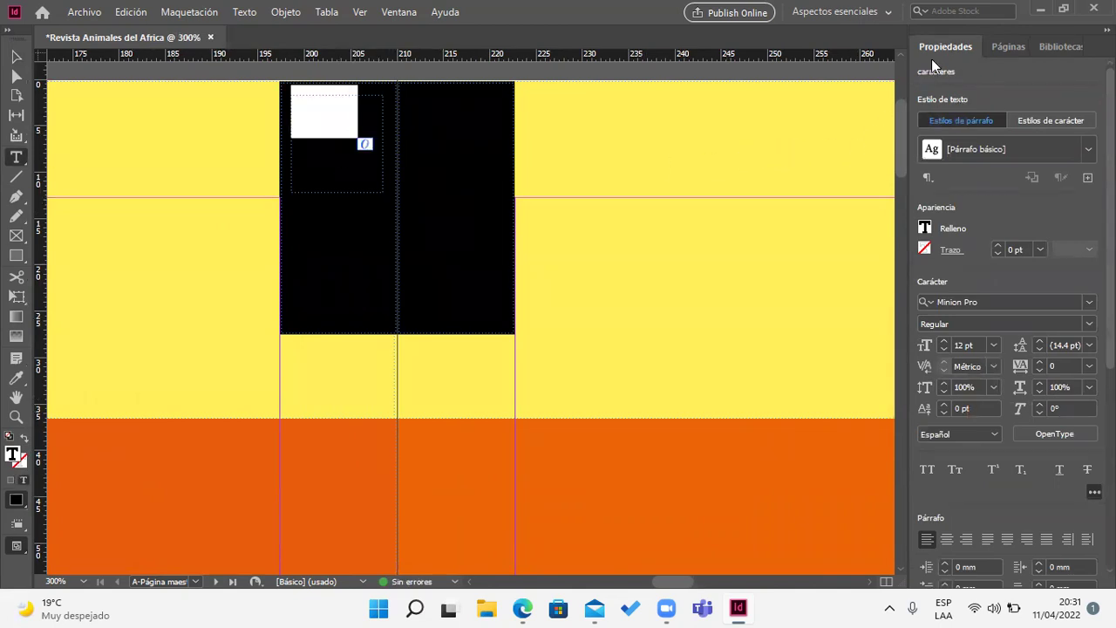
pyautogui.click(1006, 46)
pyautogui.click(942, 46)
pyautogui.click(928, 228)
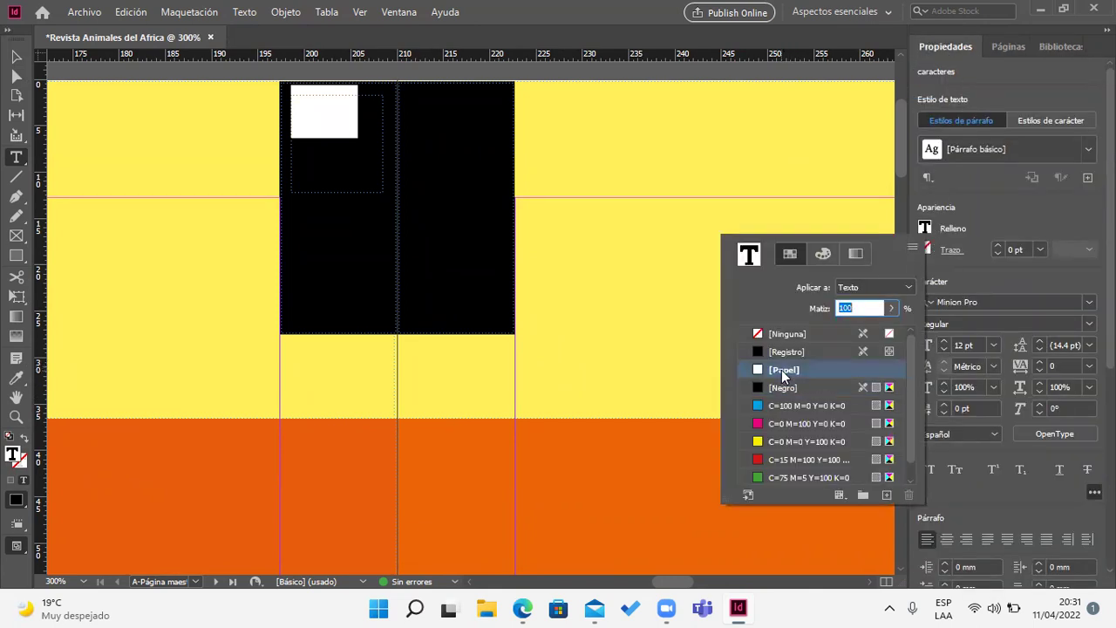
pyautogui.click(781, 370)
# Step: Shrink the "Pag." frame to about 7.5 × 4.8 mm, center it in its box, and duplicate it into the right black box
pyautogui.click(13, 56)
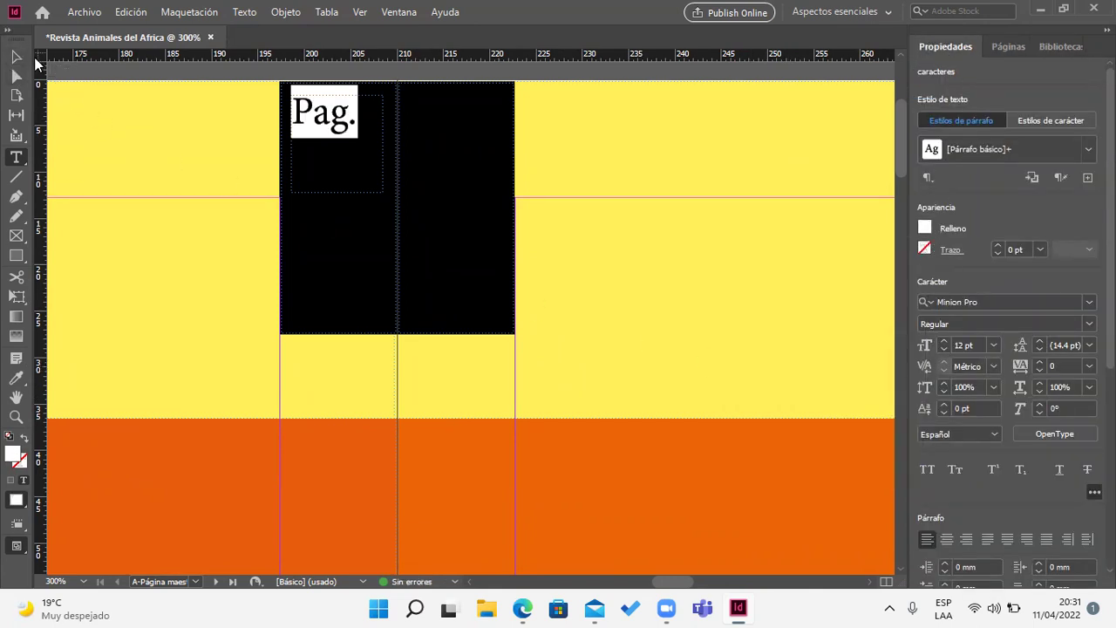
pyautogui.click(13, 56)
pyautogui.moveTo(383, 192); pyautogui.dragTo(480, 143)
# Step: Draw a text frame below "Pag." in the left black box and insert the current page number marker
pyautogui.click(16, 157)
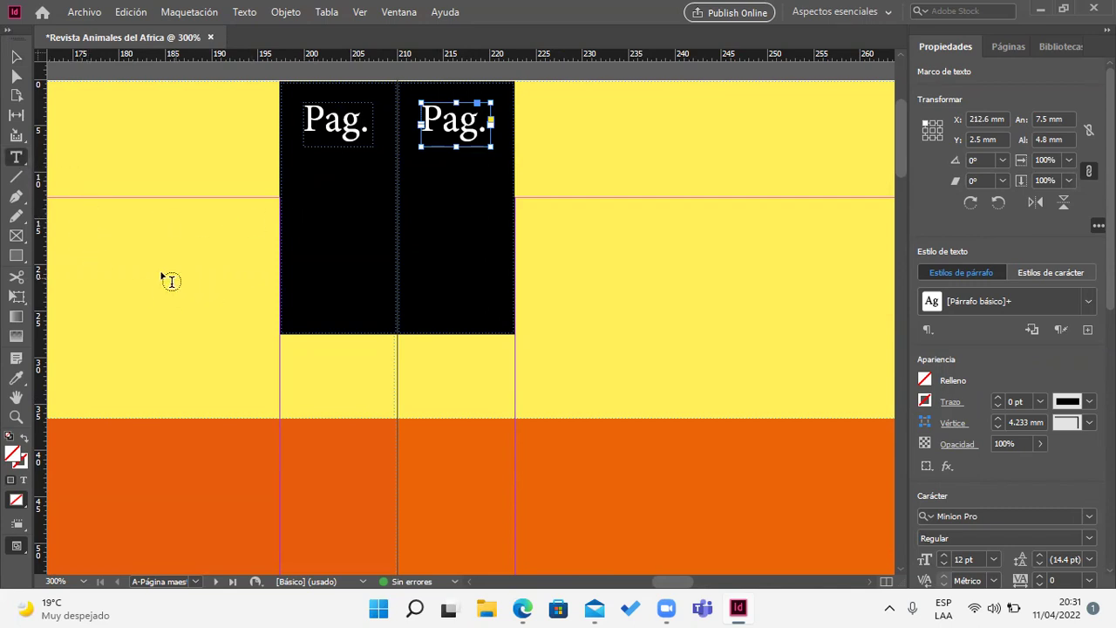
pyautogui.moveTo(306, 207); pyautogui.dragTo(383, 311)
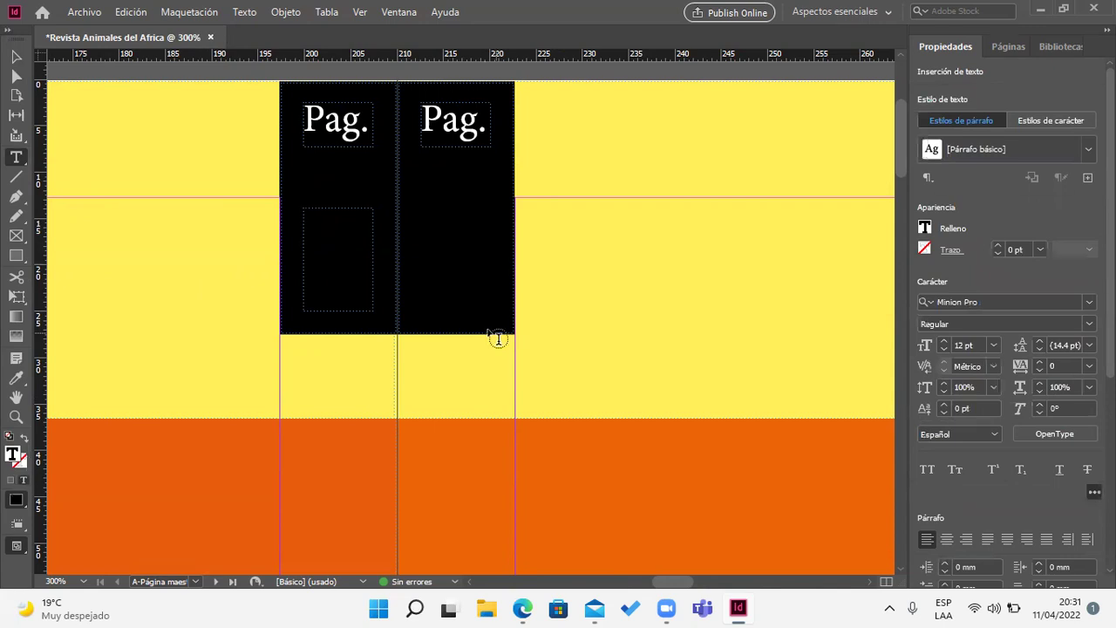
pyautogui.click(244, 13)
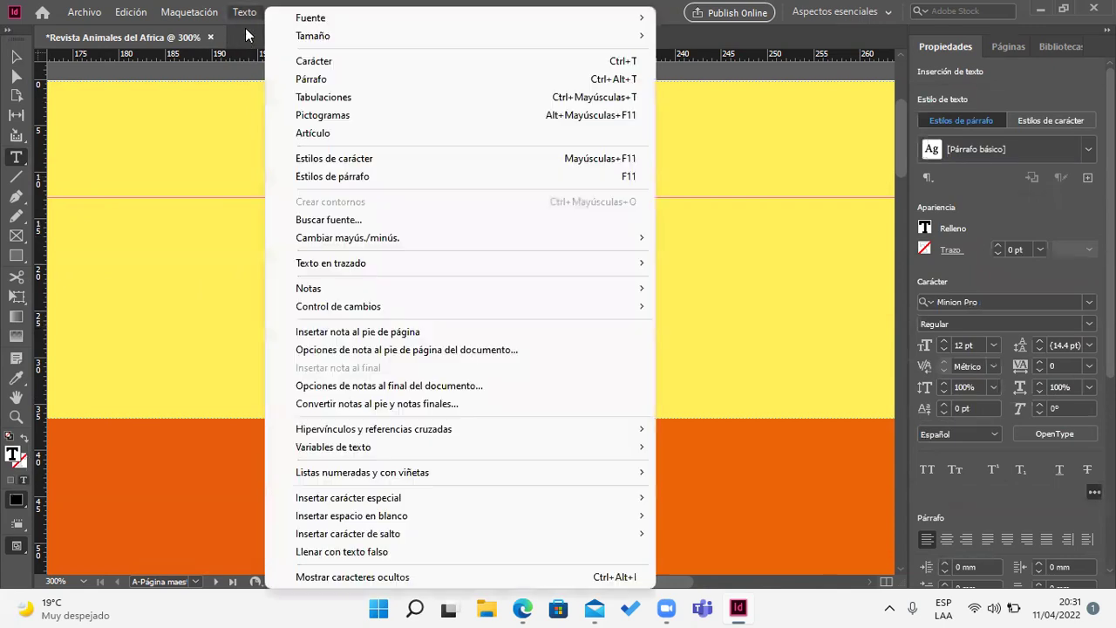
pyautogui.moveTo(499, 501)
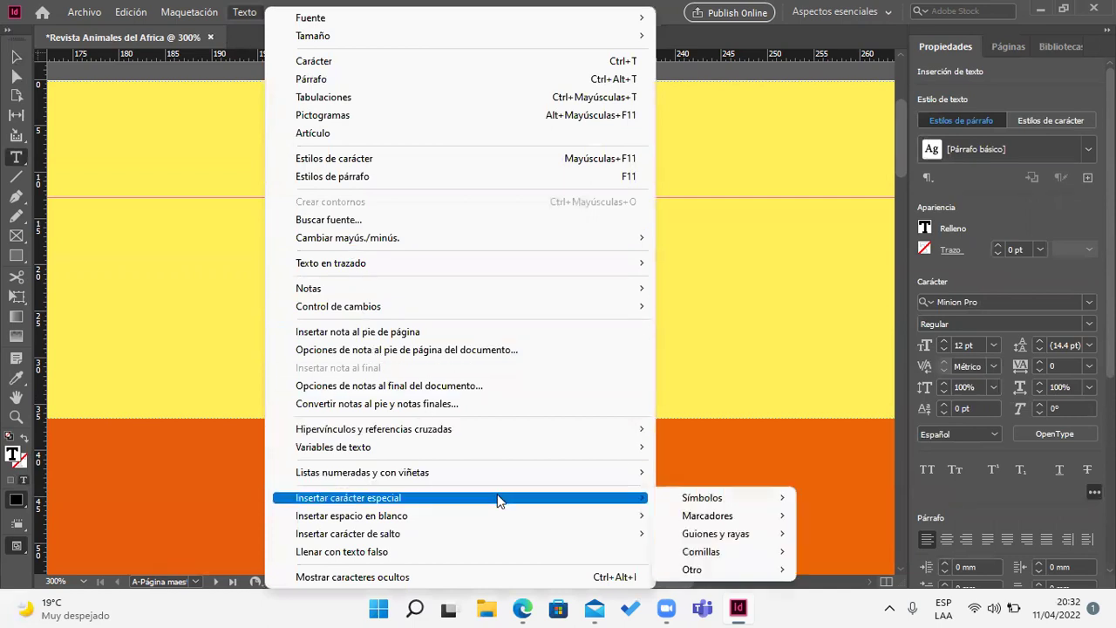
pyautogui.moveTo(684, 517)
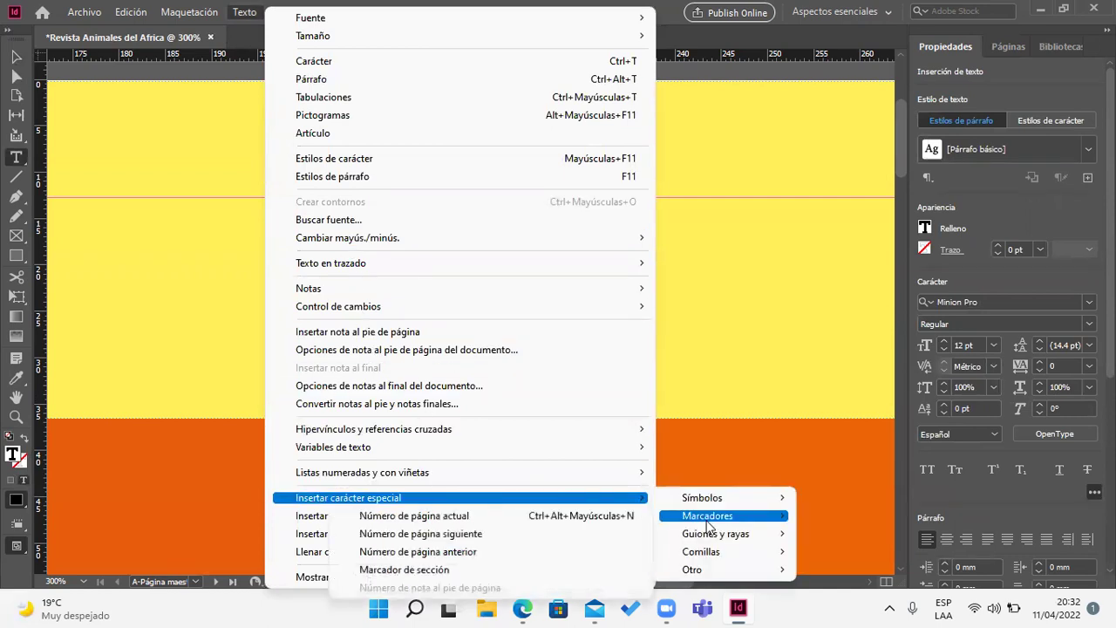
pyautogui.click(469, 515)
# Step: Color the left page number marker [Papel] and set its font size to 24 pt
pyautogui.moveTo(331, 241); pyautogui.dragTo(302, 242)
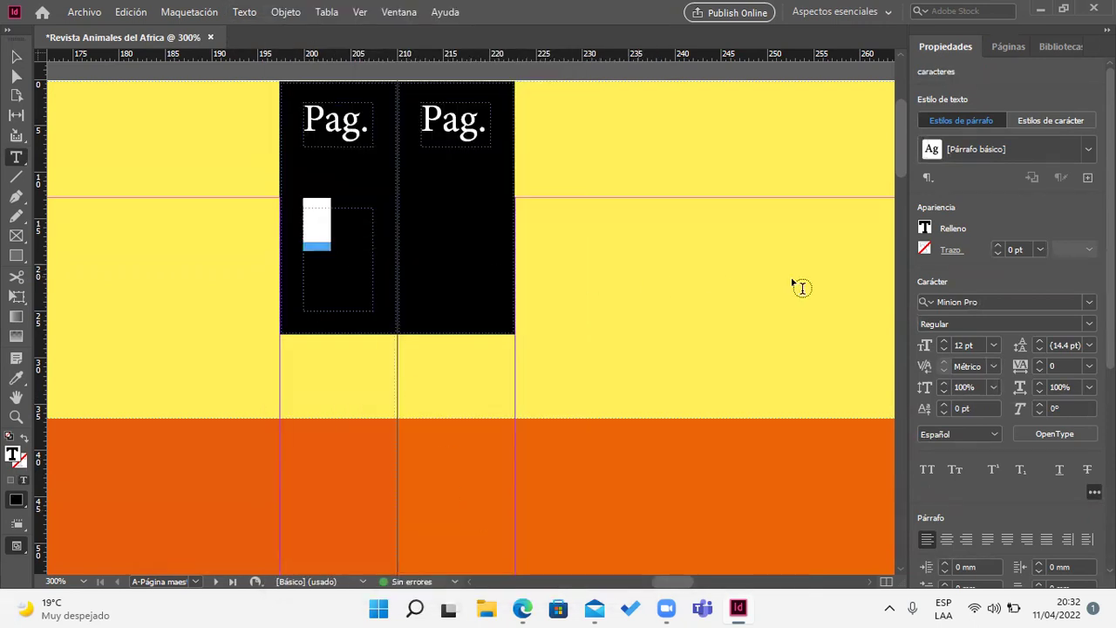
pyautogui.click(925, 227)
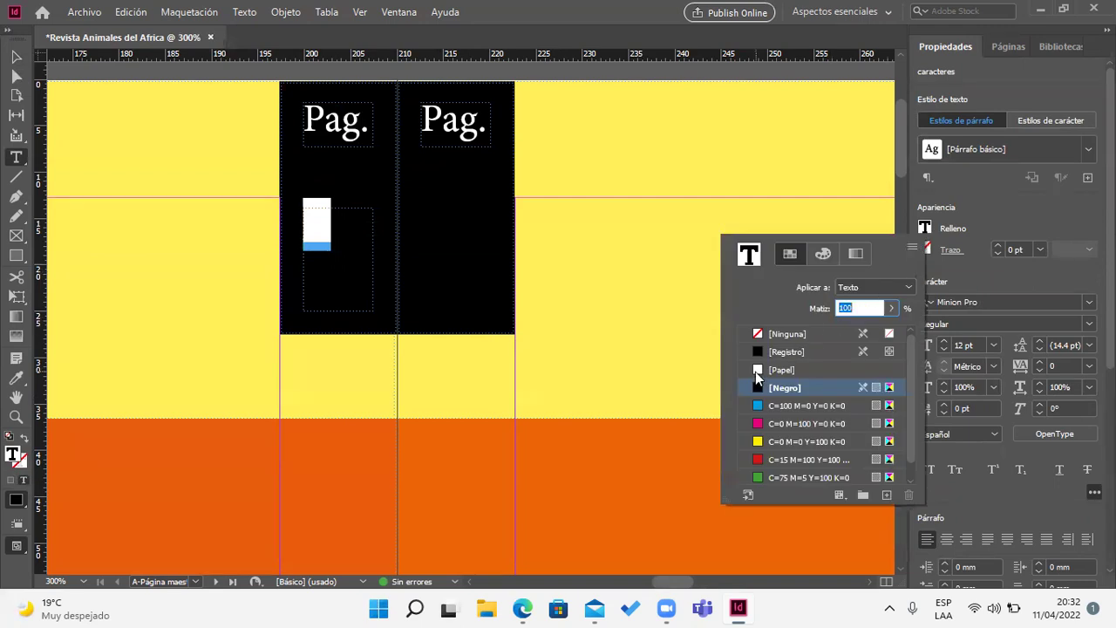
pyautogui.click(756, 372)
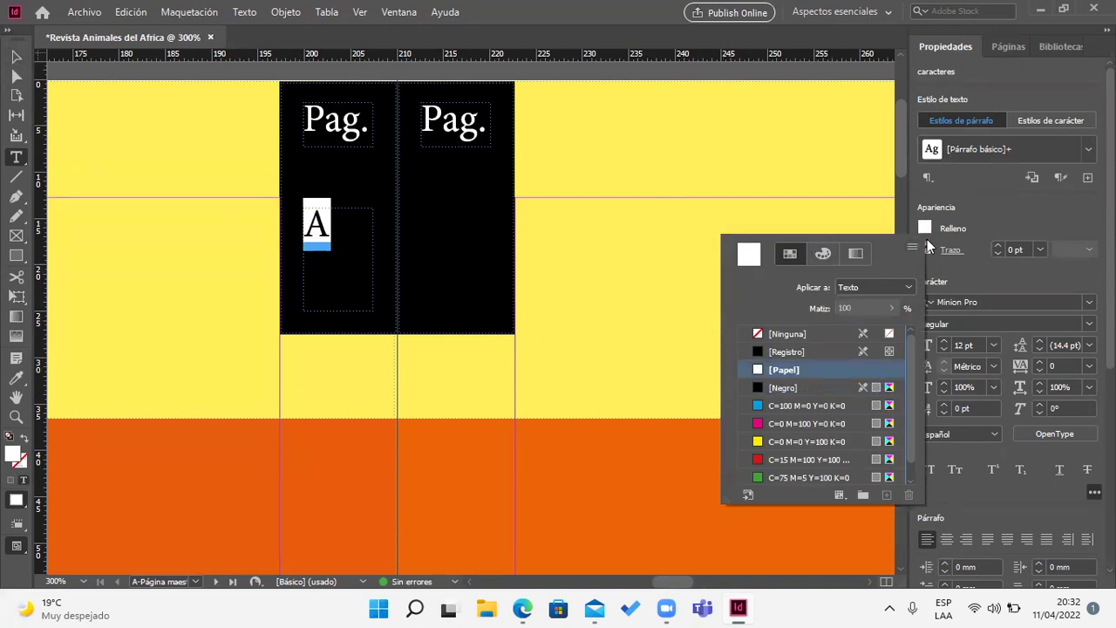
pyautogui.click(997, 206)
pyautogui.click(944, 342)
pyautogui.click(943, 342)
pyautogui.click(944, 342)
pyautogui.click(943, 341)
pyautogui.click(944, 342)
pyautogui.click(943, 342)
pyautogui.click(944, 342)
# Step: Shrink the page number frame to about 6.5 × 7 mm, center it below "Pag.", and duplicate it into the right black box
pyautogui.click(16, 56)
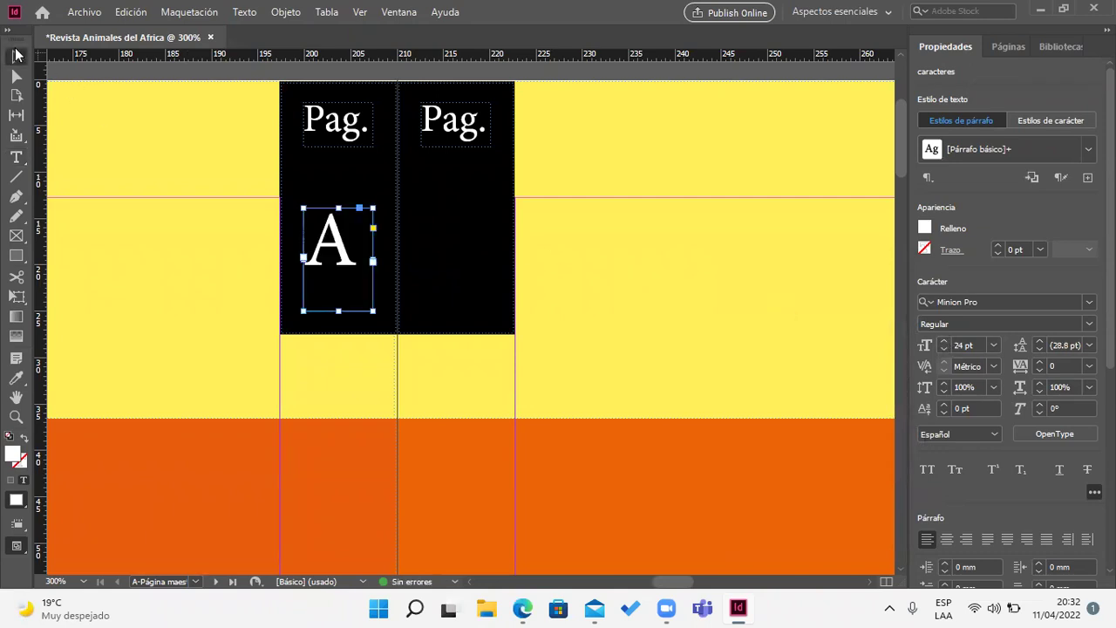
pyautogui.moveTo(374, 310); pyautogui.dragTo(362, 279)
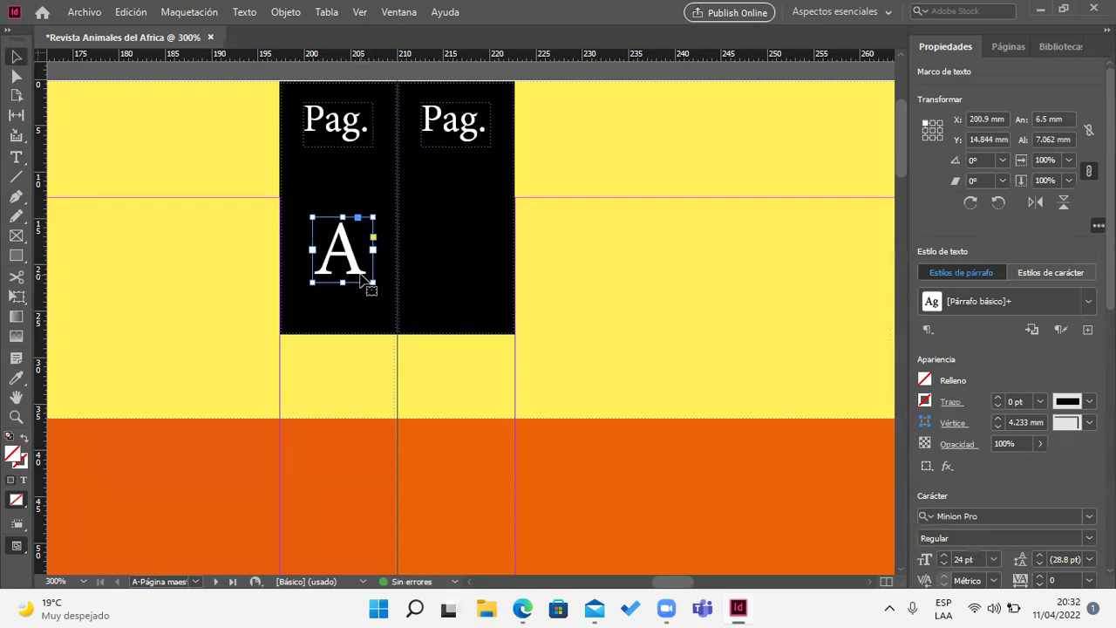
pyautogui.moveTo(356, 277); pyautogui.dragTo(468, 275)
pyautogui.click(558, 299)
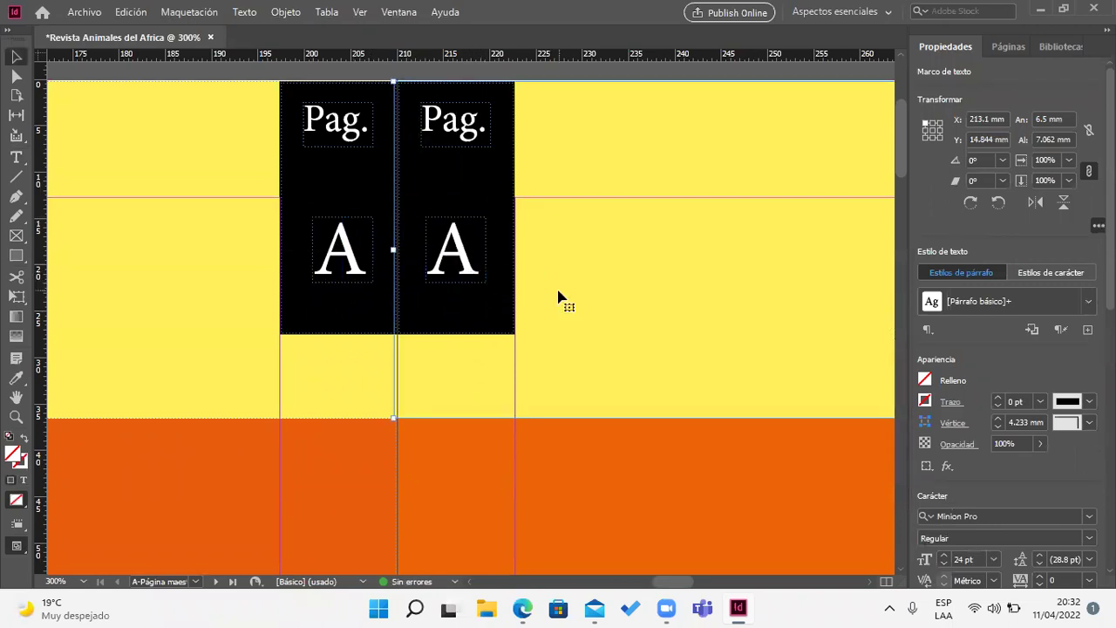
# Step: Widen the right page's orange background to 210.176 mm so it reaches the page's outer edge
pyautogui.scroll(-3, 558, 299)
pyautogui.scroll(-4, 559, 296)
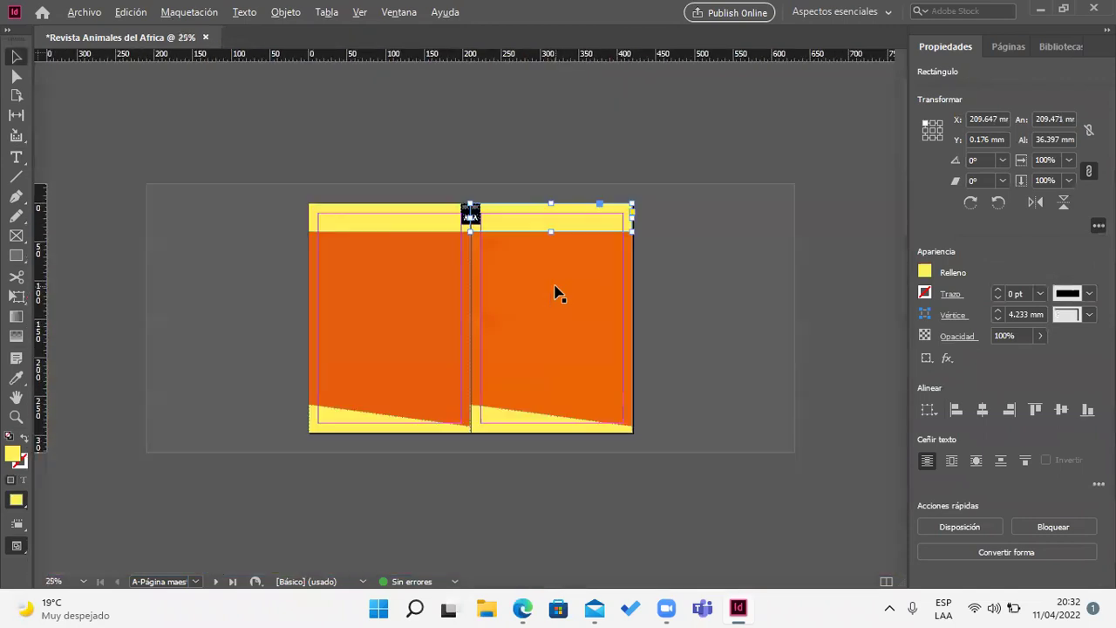
pyautogui.scroll(2, 558, 294)
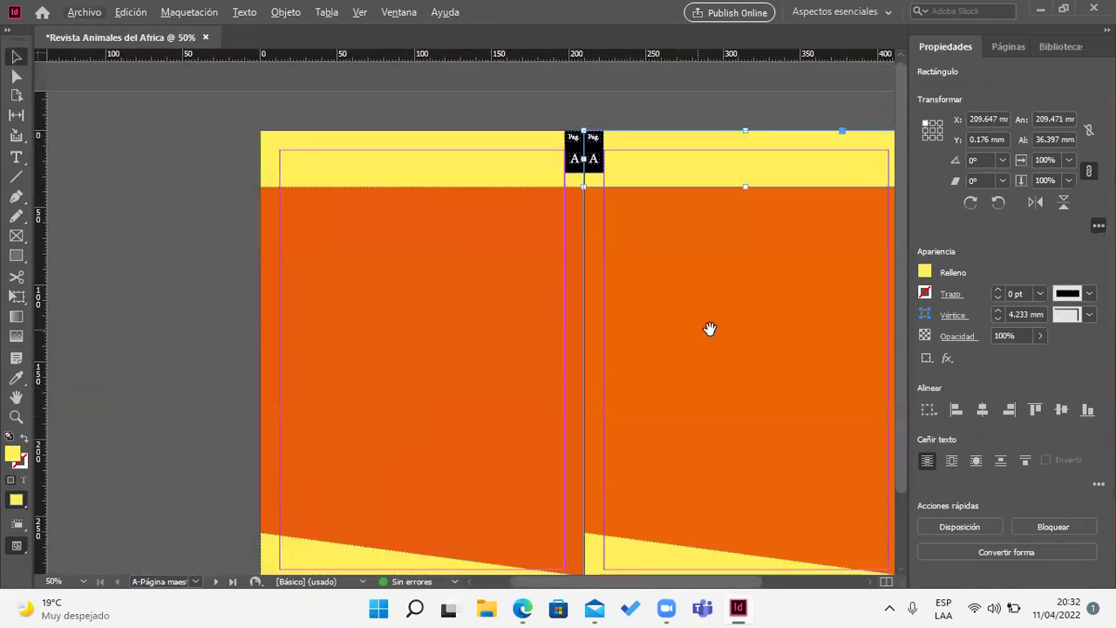
pyautogui.moveTo(709, 326); pyautogui.dragTo(616, 291)
pyautogui.click(857, 247)
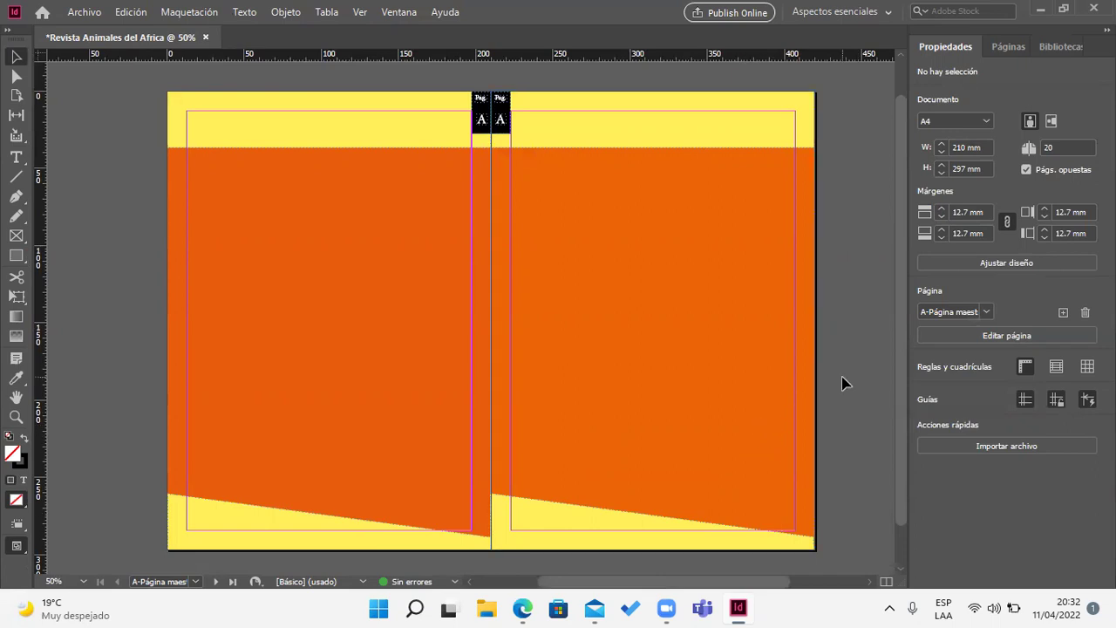
pyautogui.scroll(3, 843, 384)
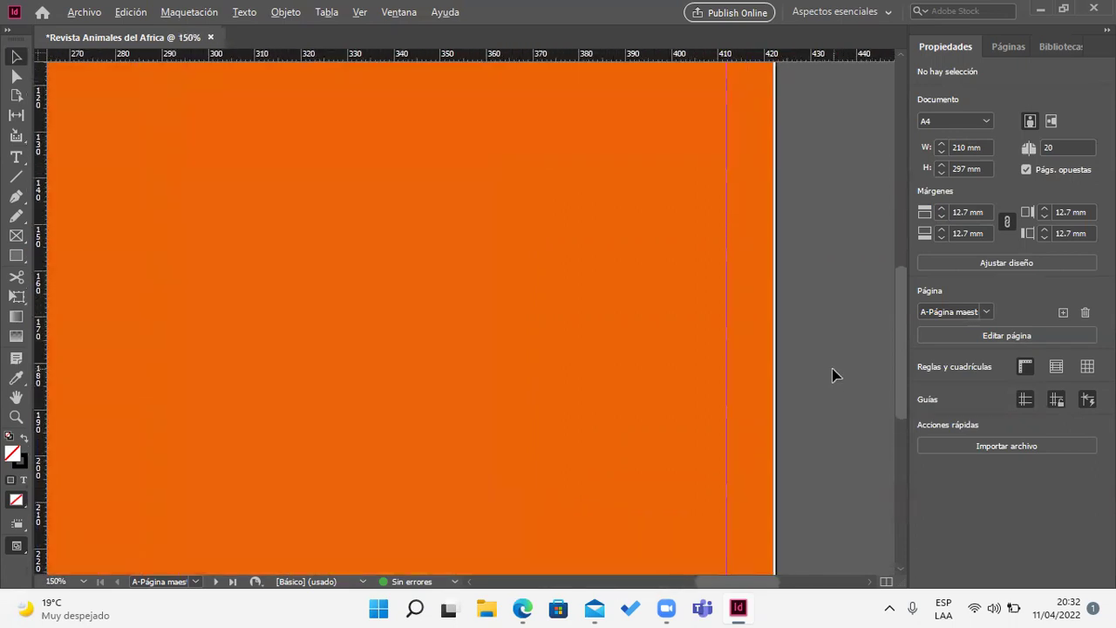
pyautogui.click(754, 321)
pyautogui.scroll(3, 799, 328)
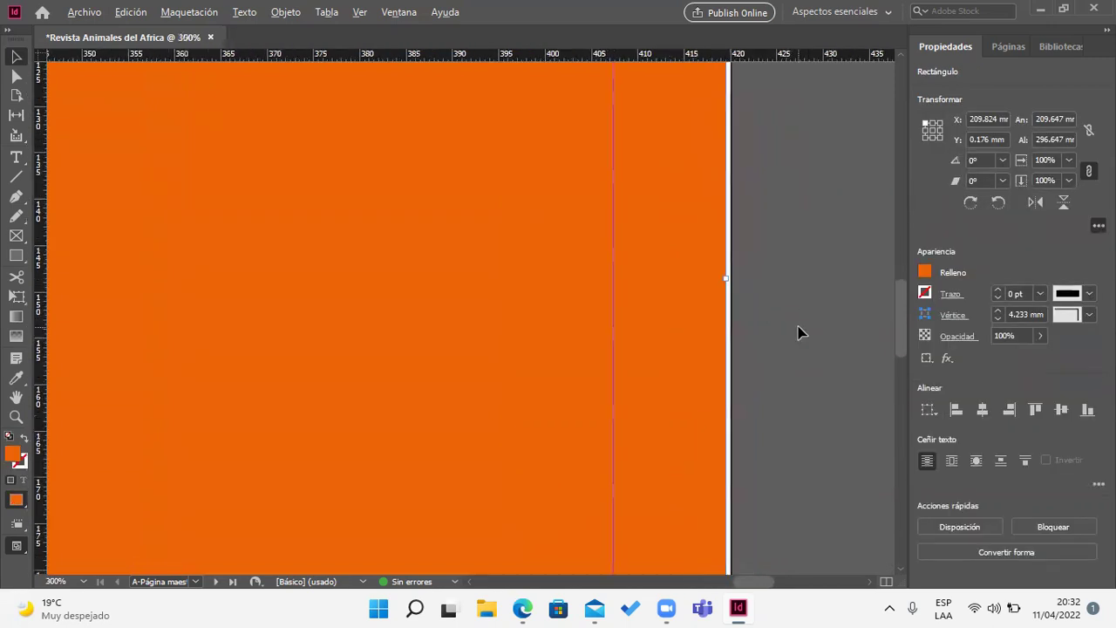
pyautogui.moveTo(701, 263); pyautogui.dragTo(708, 266)
pyautogui.scroll(-6, 773, 299)
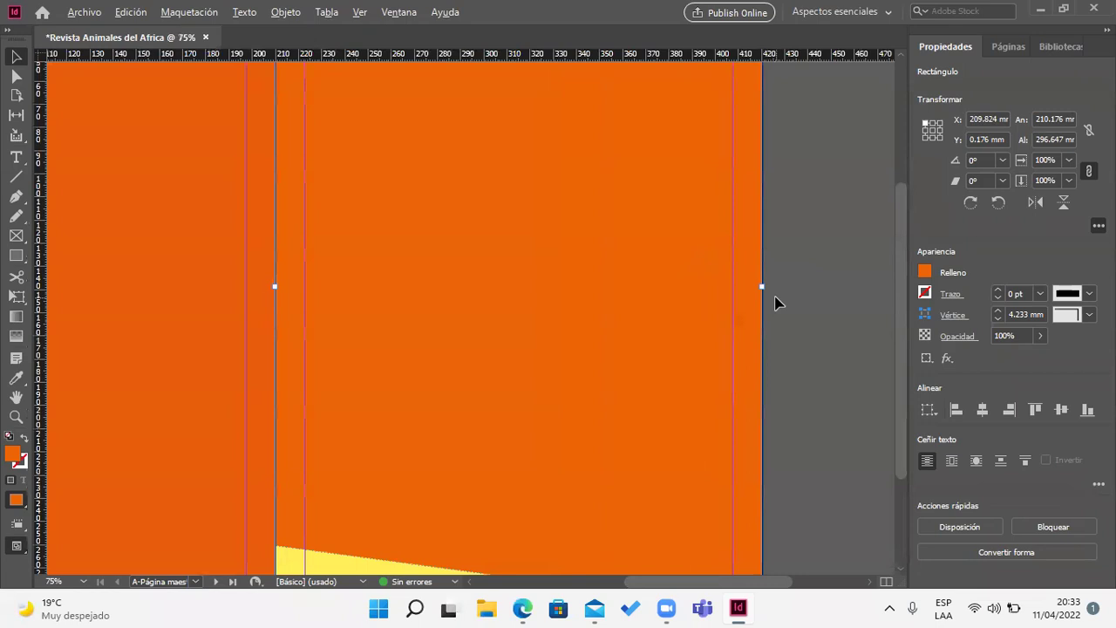
# Step: Extend the left page's orange background to the page's outer edge at X 0 mm
pyautogui.scroll(2, 443, 338)
pyautogui.scroll(5, 443, 339)
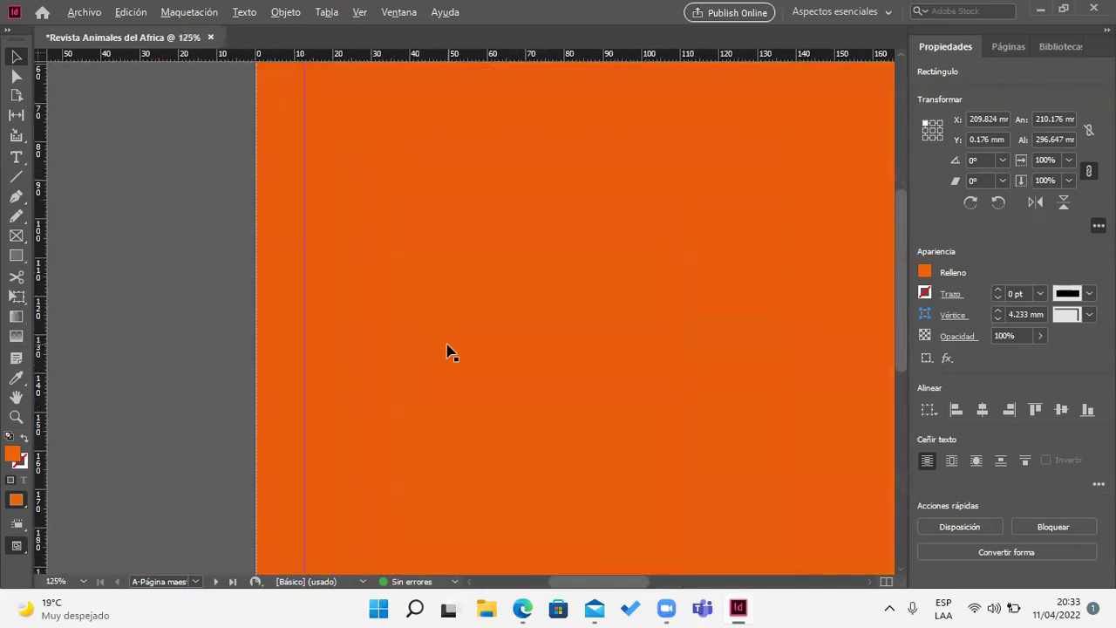
pyautogui.scroll(2, 207, 450)
pyautogui.moveTo(221, 445); pyautogui.dragTo(226, 446)
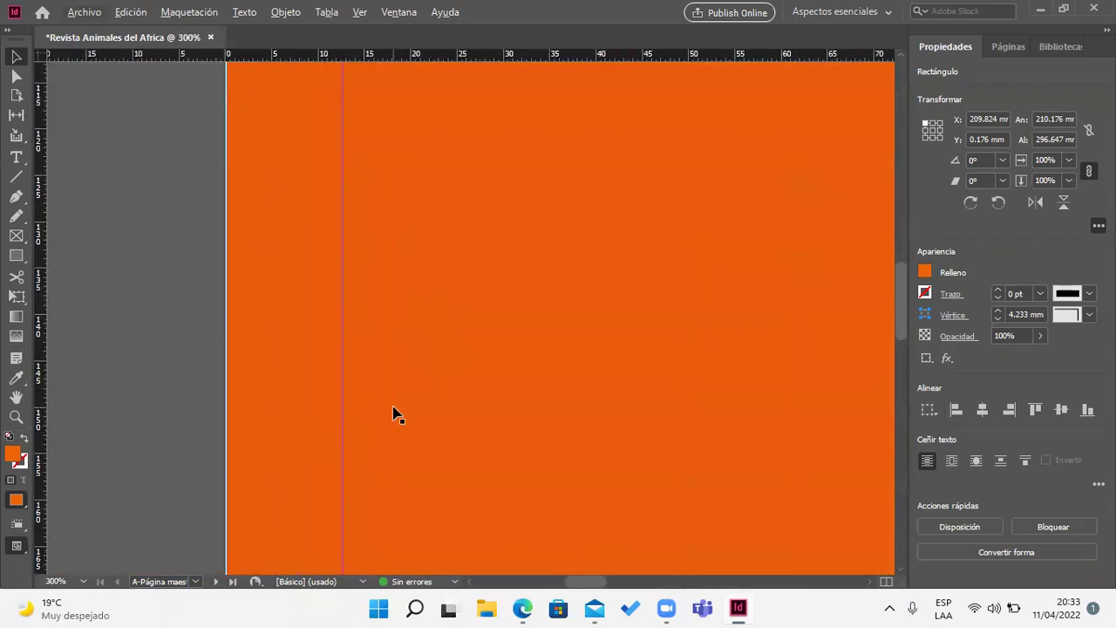
pyautogui.scroll(4, 201, 336)
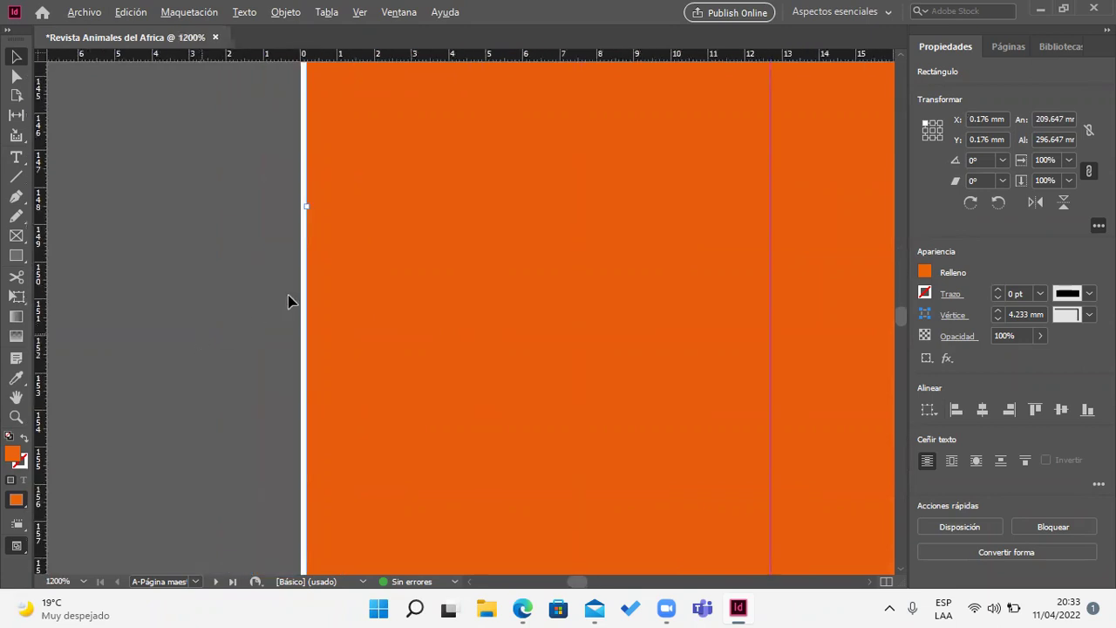
pyautogui.moveTo(307, 205); pyautogui.dragTo(301, 206)
# Step: Inspect the left page's bottom edge and the whole spread for gaps between the colored shapes and the page edges
pyautogui.scroll(-9, 488, 252)
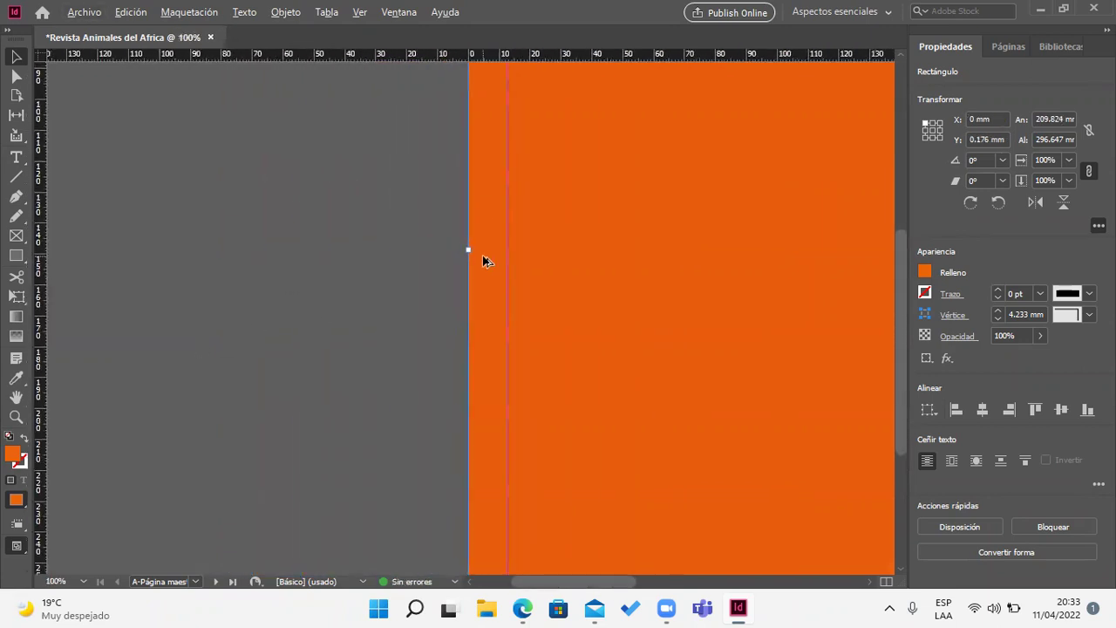
pyautogui.moveTo(648, 279); pyautogui.dragTo(462, 307)
pyautogui.scroll(-1, 494, 323)
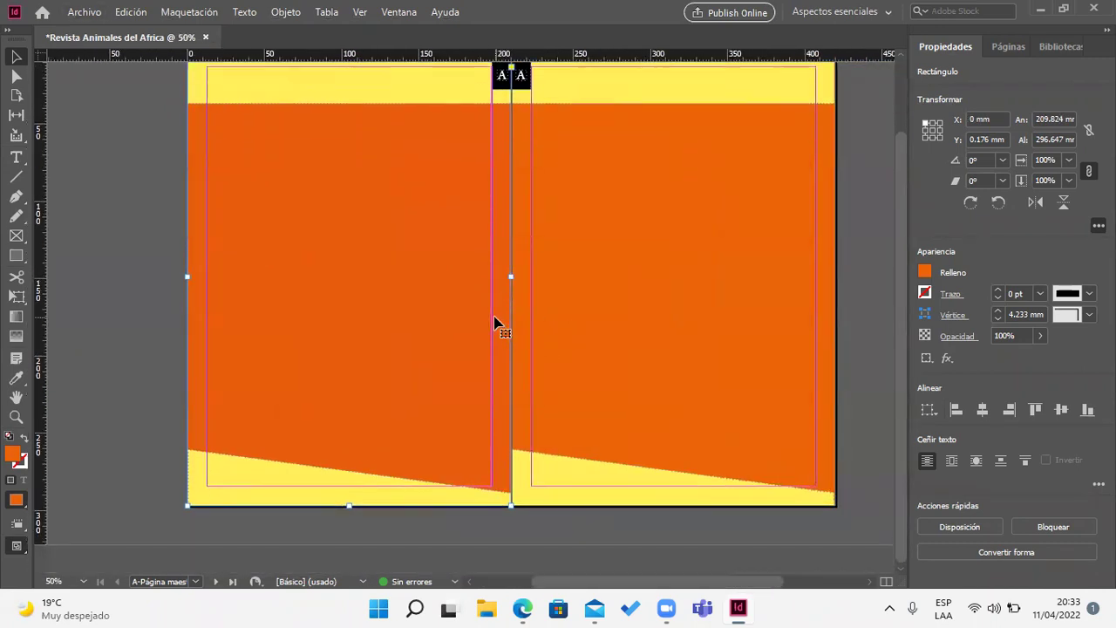
pyautogui.scroll(10, 370, 521)
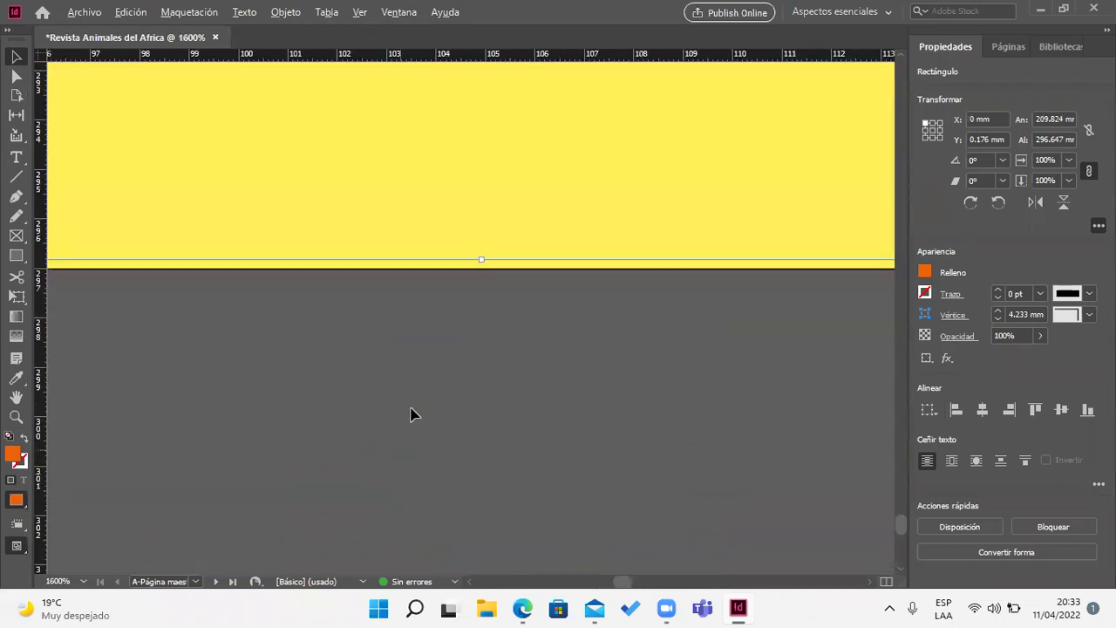
pyautogui.scroll(-12, 618, 308)
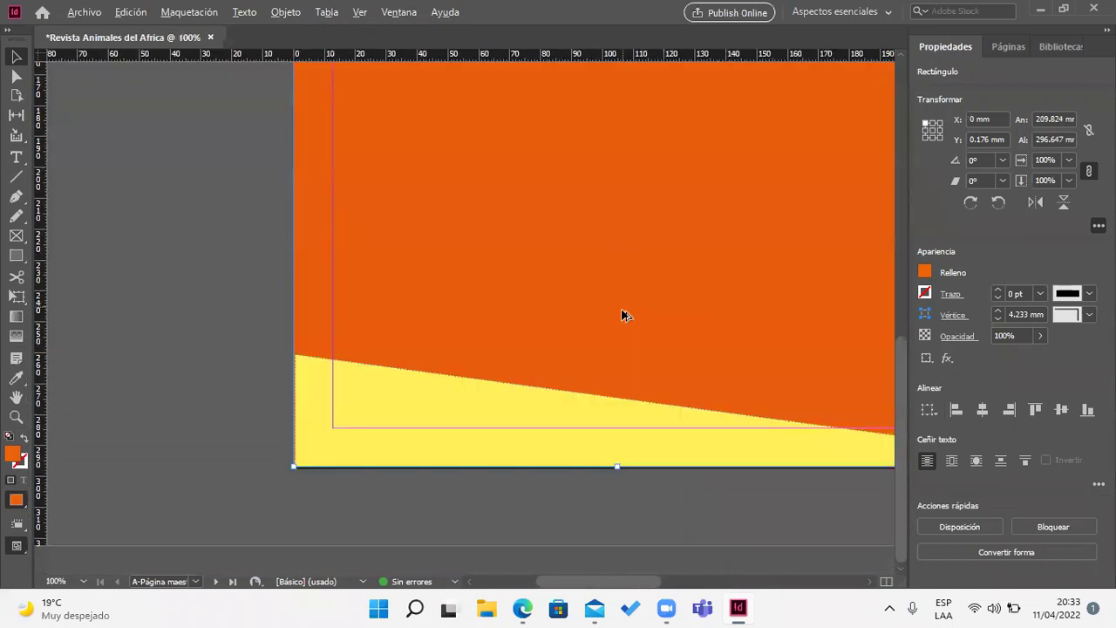
pyautogui.scroll(3, 576, 440)
pyautogui.scroll(-3, 585, 450)
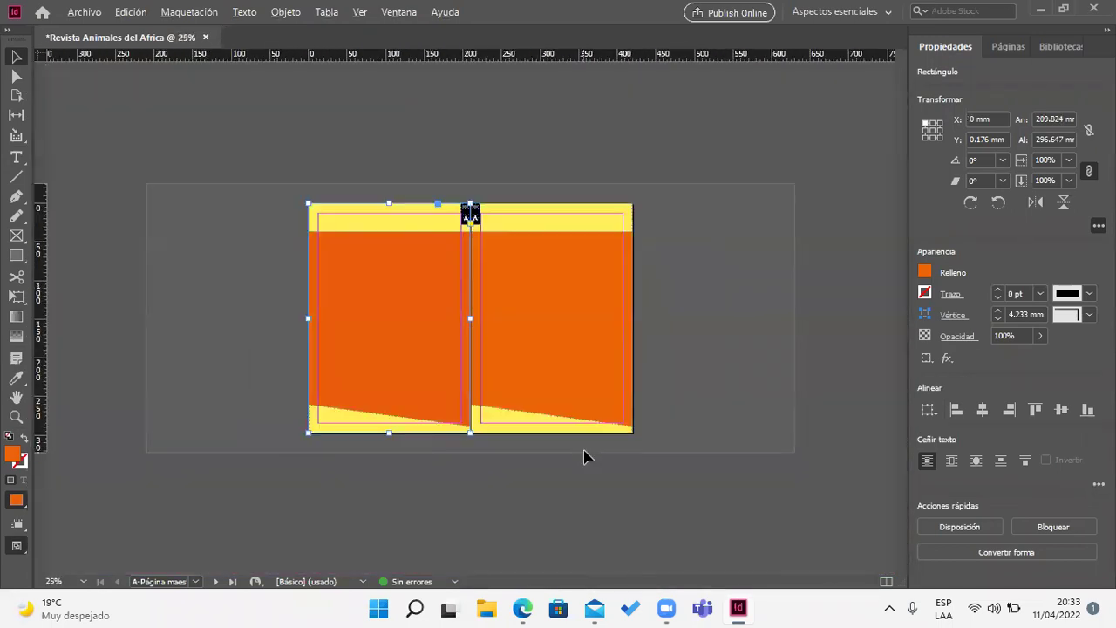
pyautogui.scroll(2, 586, 457)
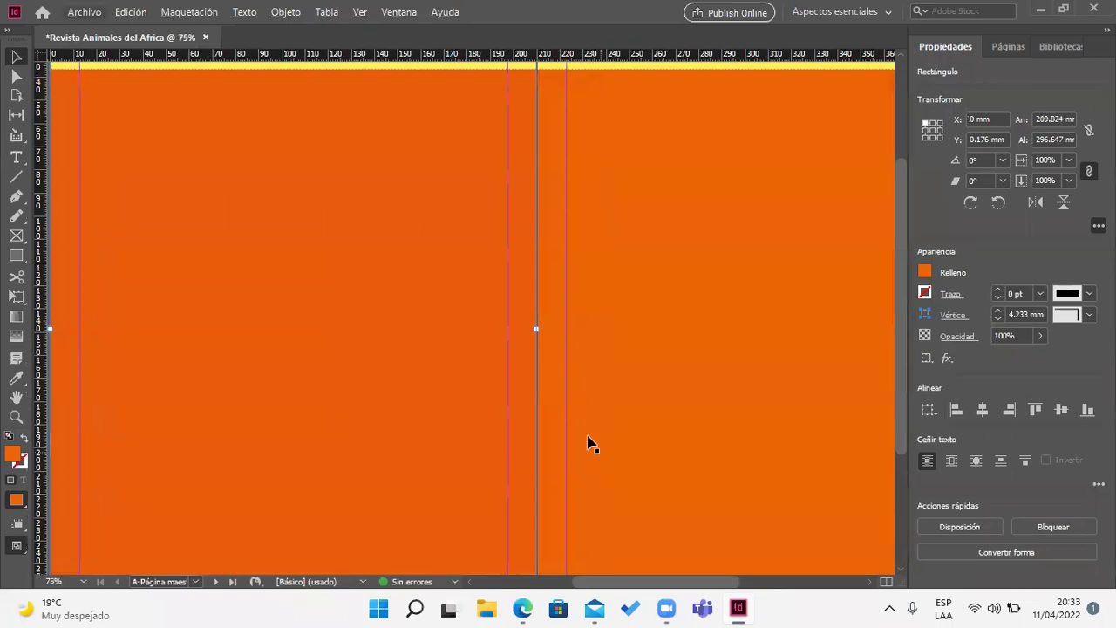
# Step: Review the whole A and B master spreads in turn to compare their backgrounds, bands and page number boxes
pyautogui.moveTo(669, 53); pyautogui.dragTo(671, 54)
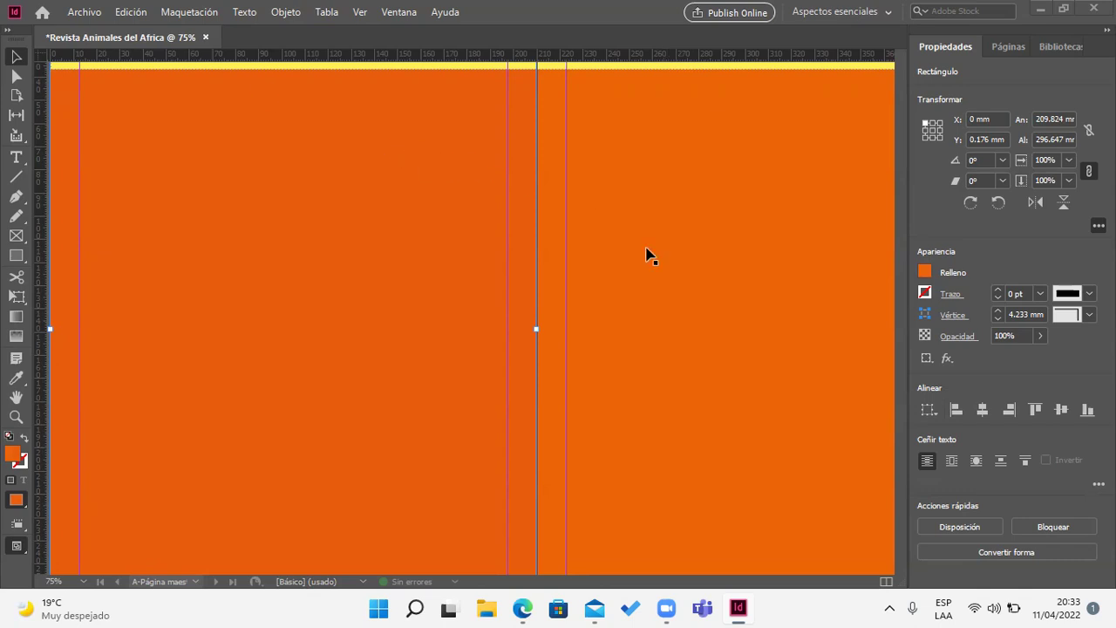
pyautogui.hotkey('ctrl', '-')
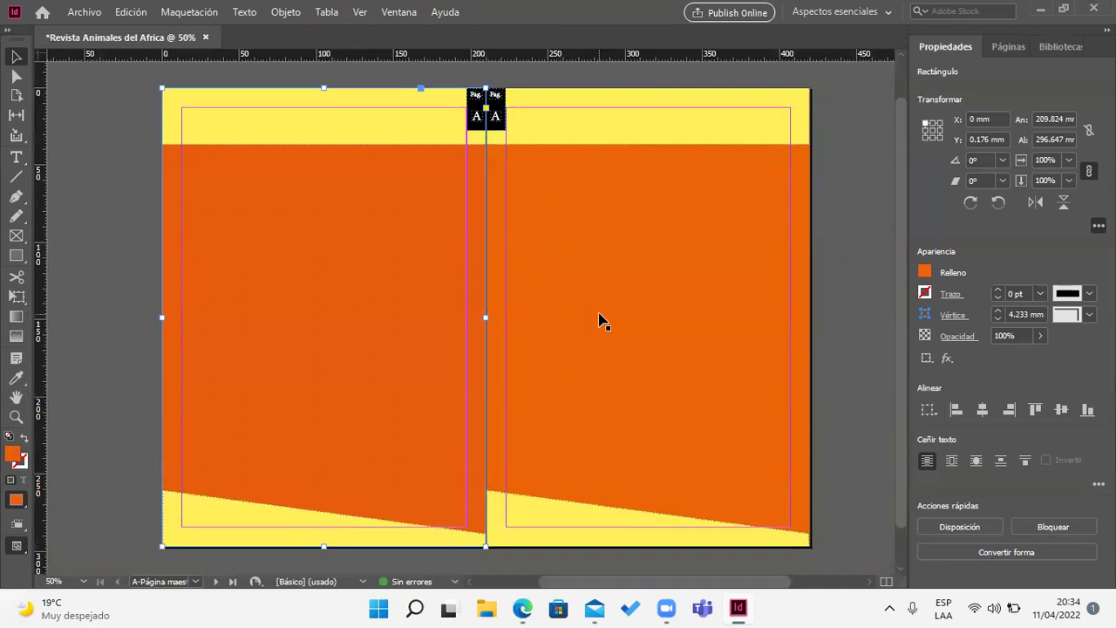
pyautogui.click(1009, 46)
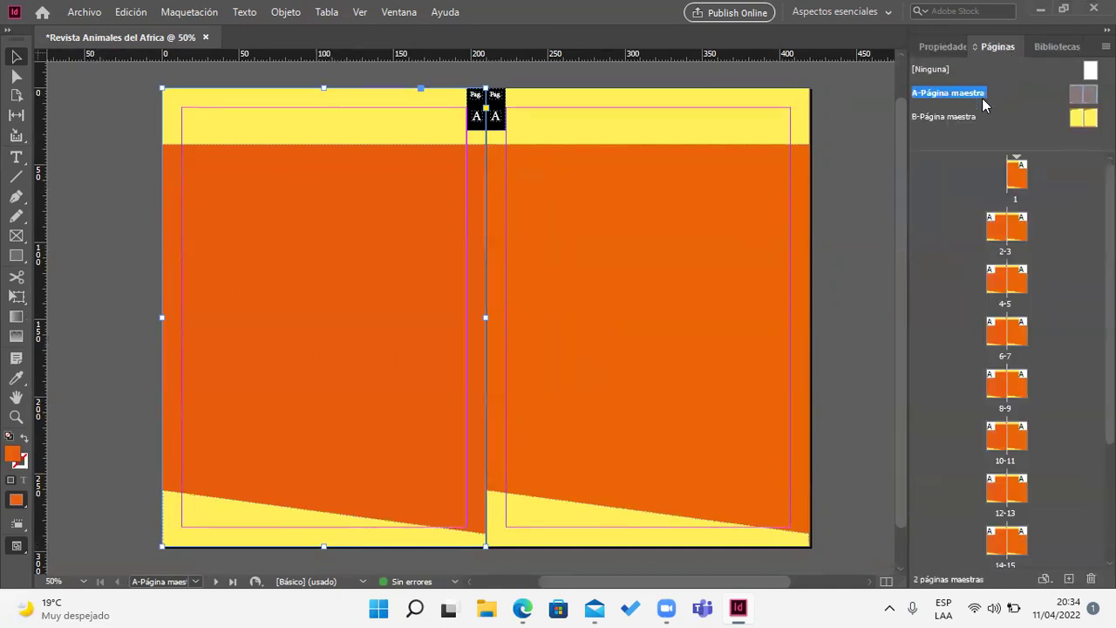
pyautogui.doubleClick(947, 116)
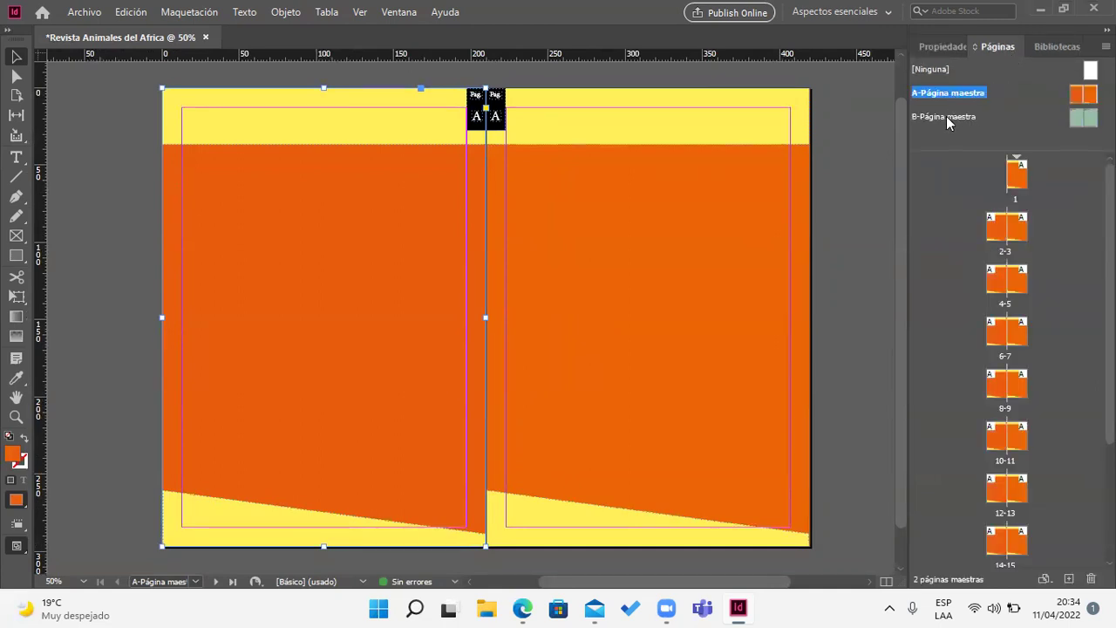
pyautogui.doubleClick(948, 92)
pyautogui.doubleClick(948, 116)
pyautogui.doubleClick(945, 90)
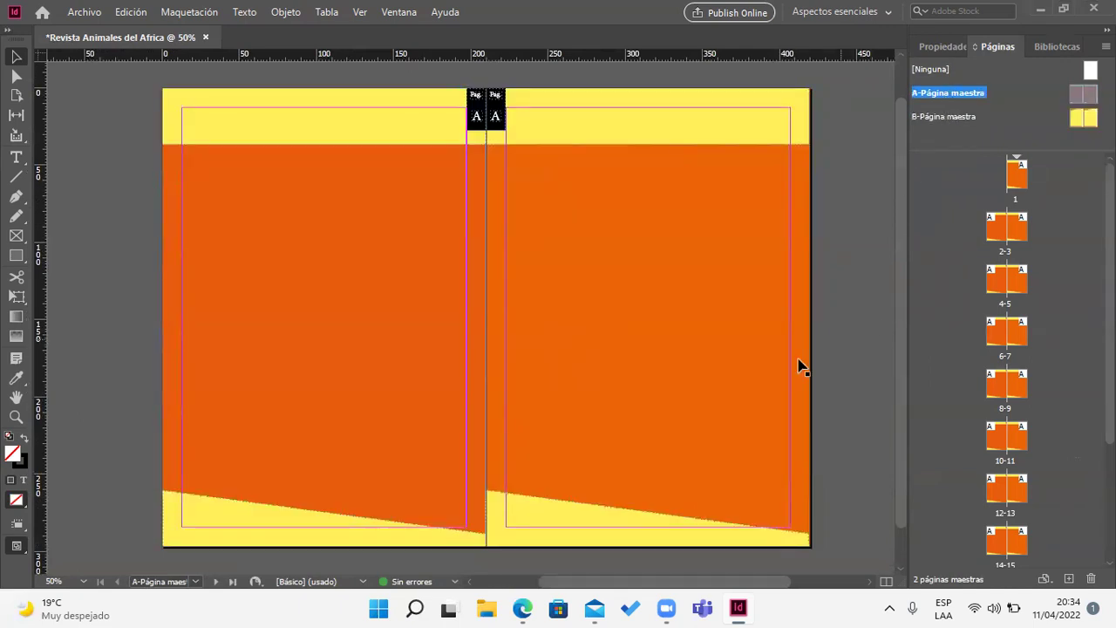
pyautogui.doubleClick(943, 116)
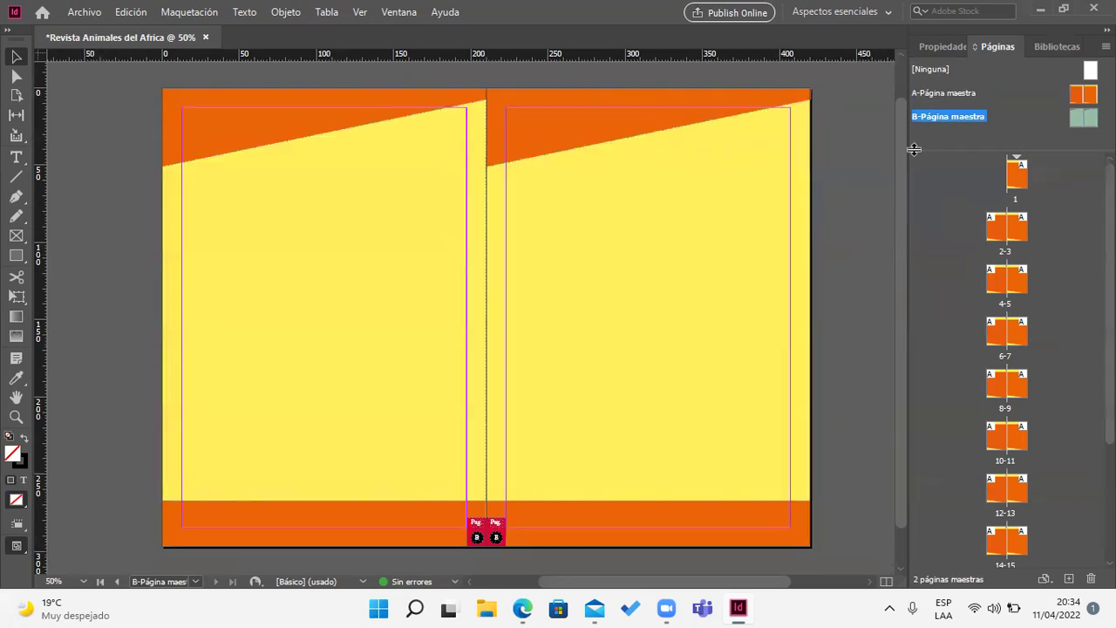
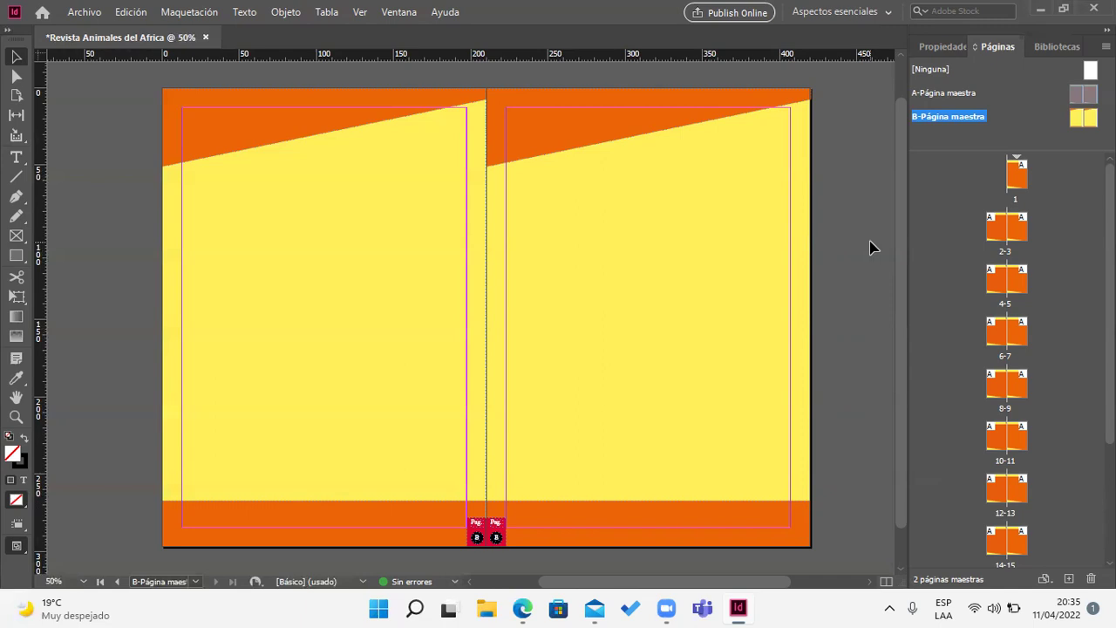
# Step: Create a new master spread with prefix C, two A4 pages and no base master
pyautogui.rightClick(953, 95)
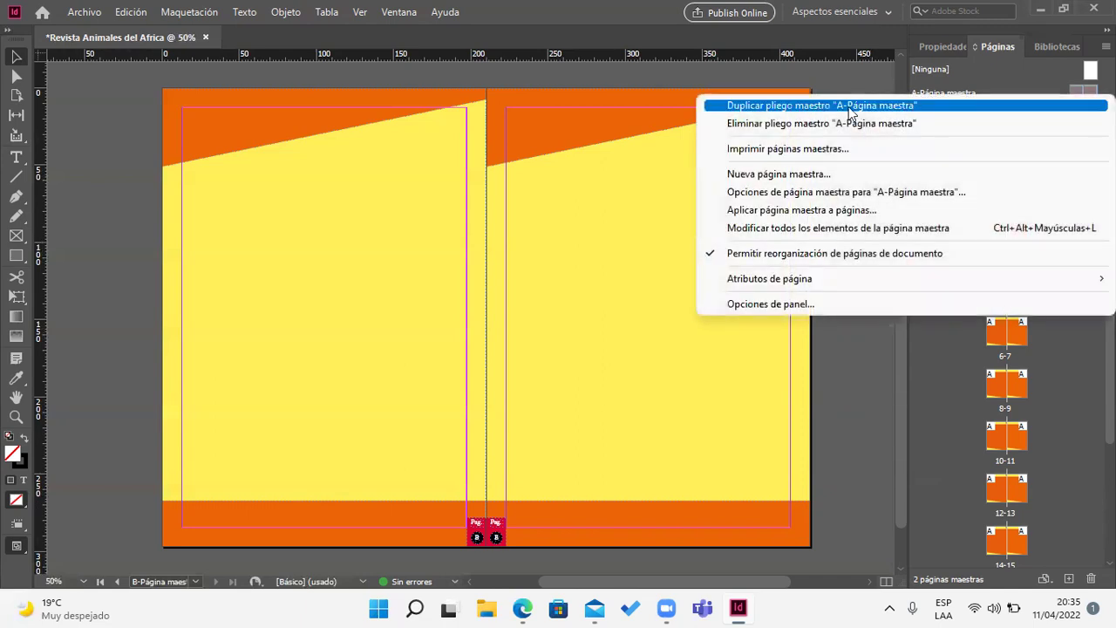
pyautogui.click(776, 175)
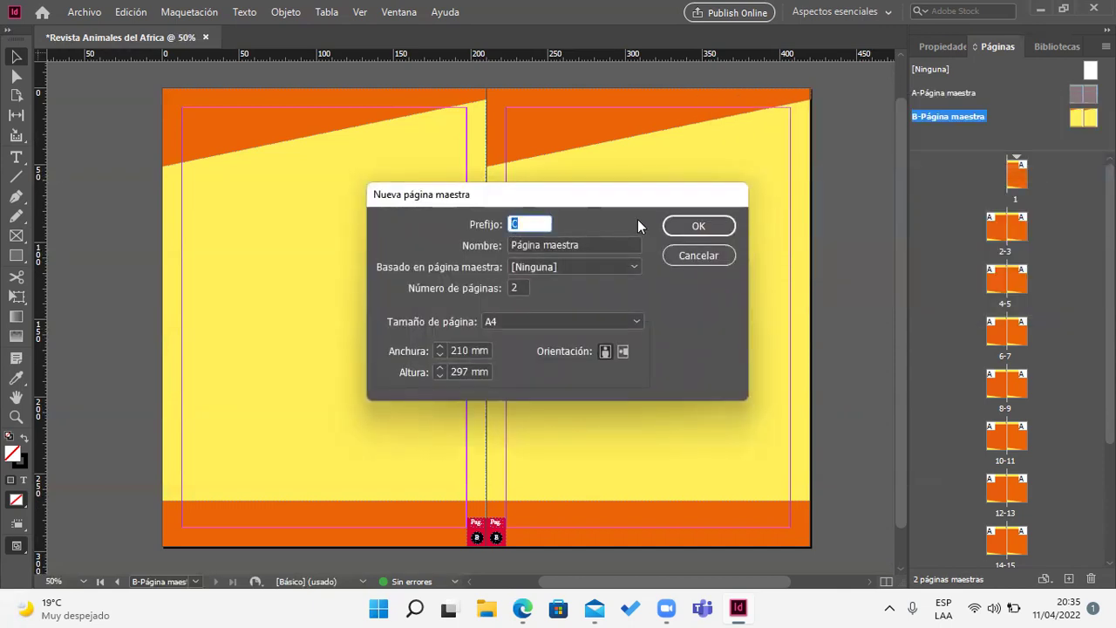
pyautogui.click(695, 227)
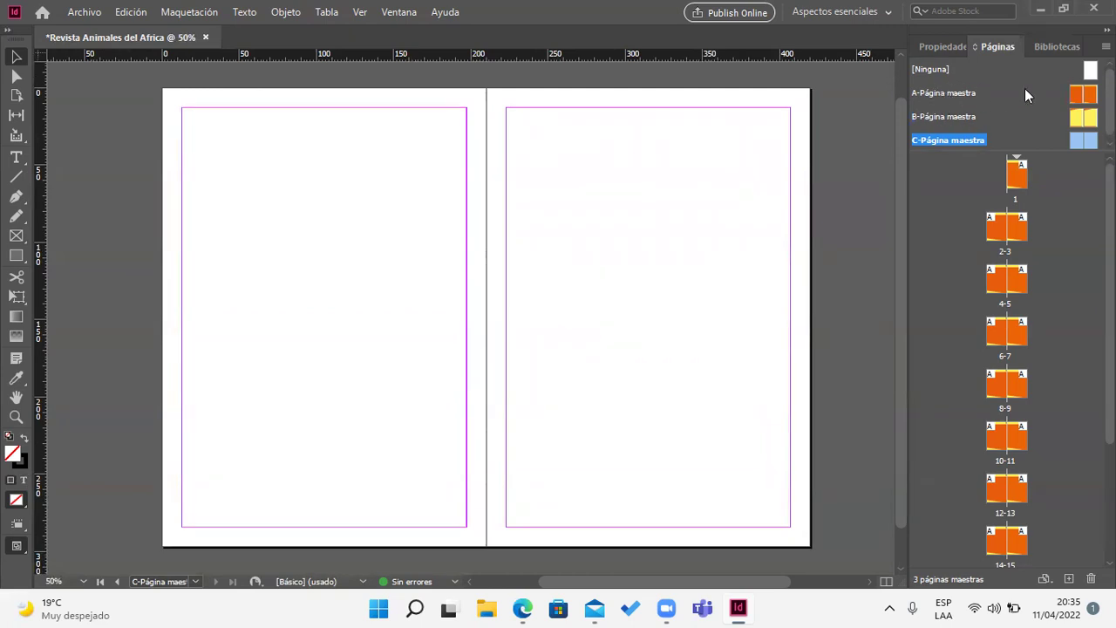
pyautogui.rightClick(946, 95)
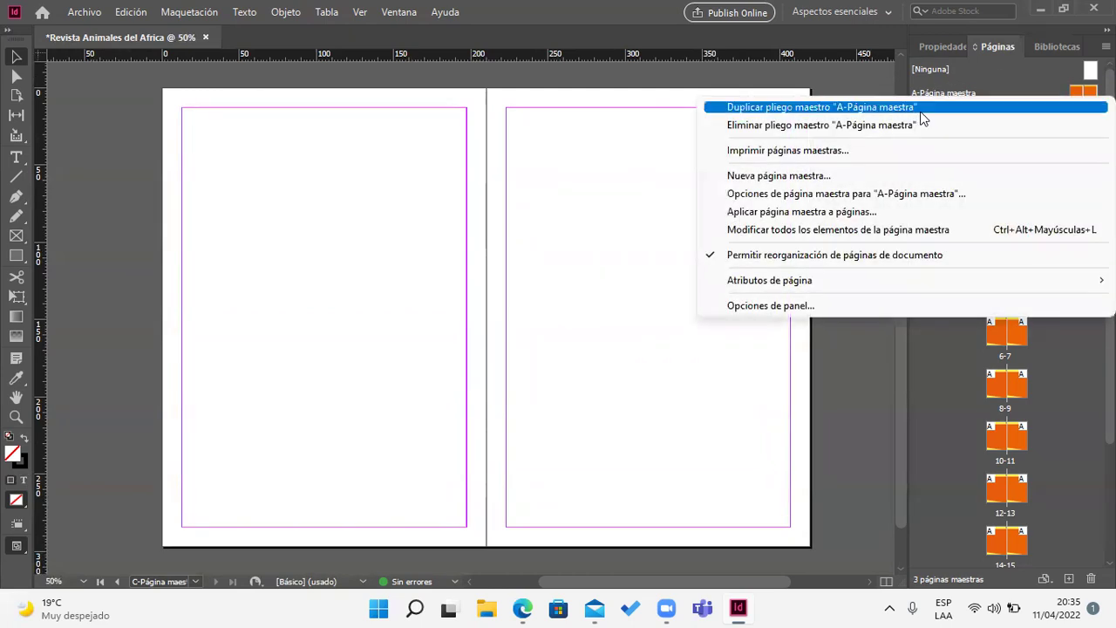
pyautogui.click(781, 176)
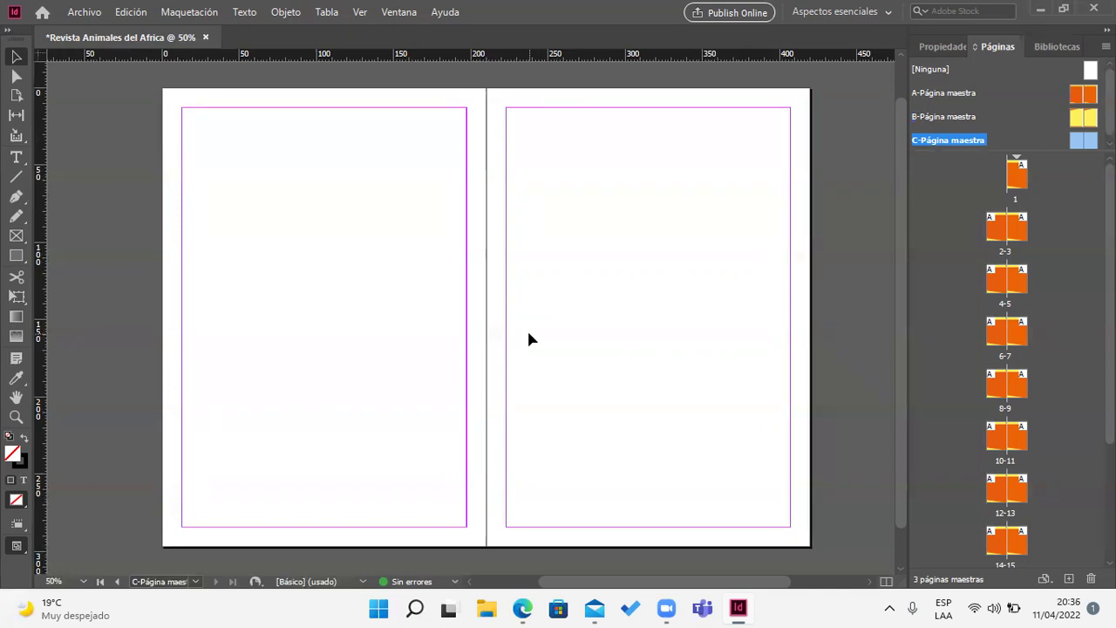
# Step: Draw a 210 × 297 mm rectangle covering the C master's whole left page and open its fill options
pyautogui.click(15, 256)
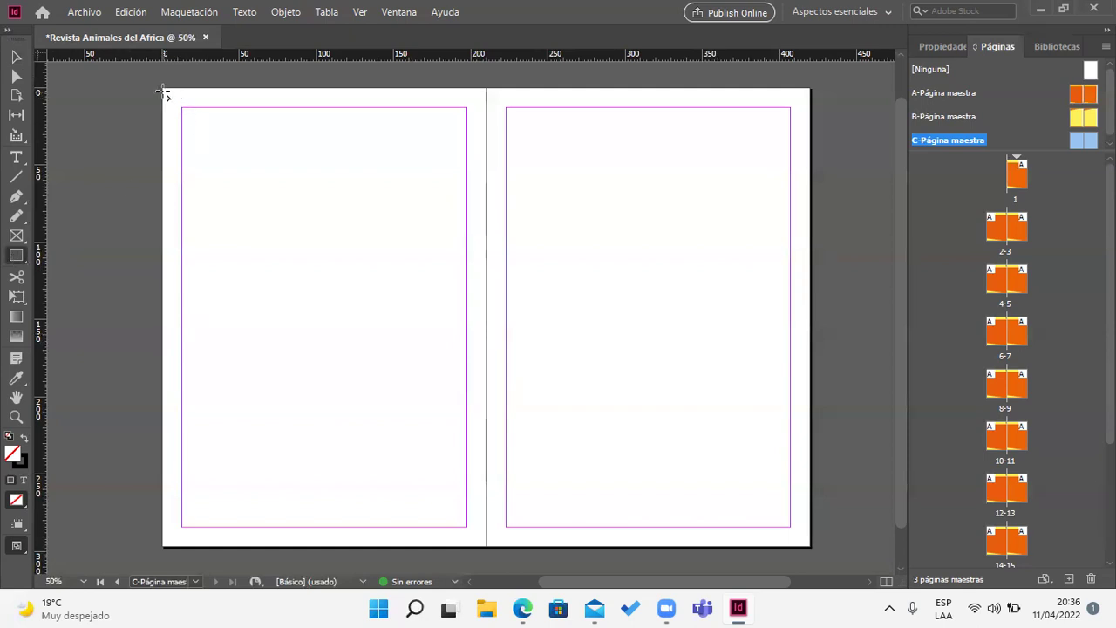
pyautogui.moveTo(167, 94)
pyautogui.mouseDown()
pyautogui.moveTo(307, 338)
pyautogui.moveTo(436, 521)
pyautogui.moveTo(489, 551)
pyautogui.mouseUp()
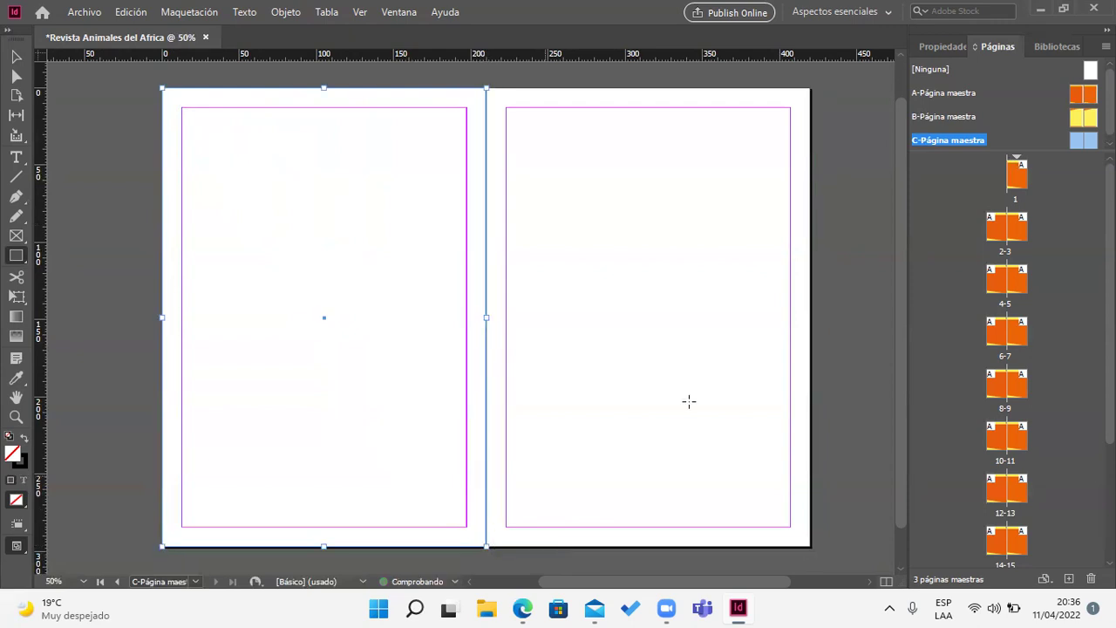
pyautogui.click(942, 47)
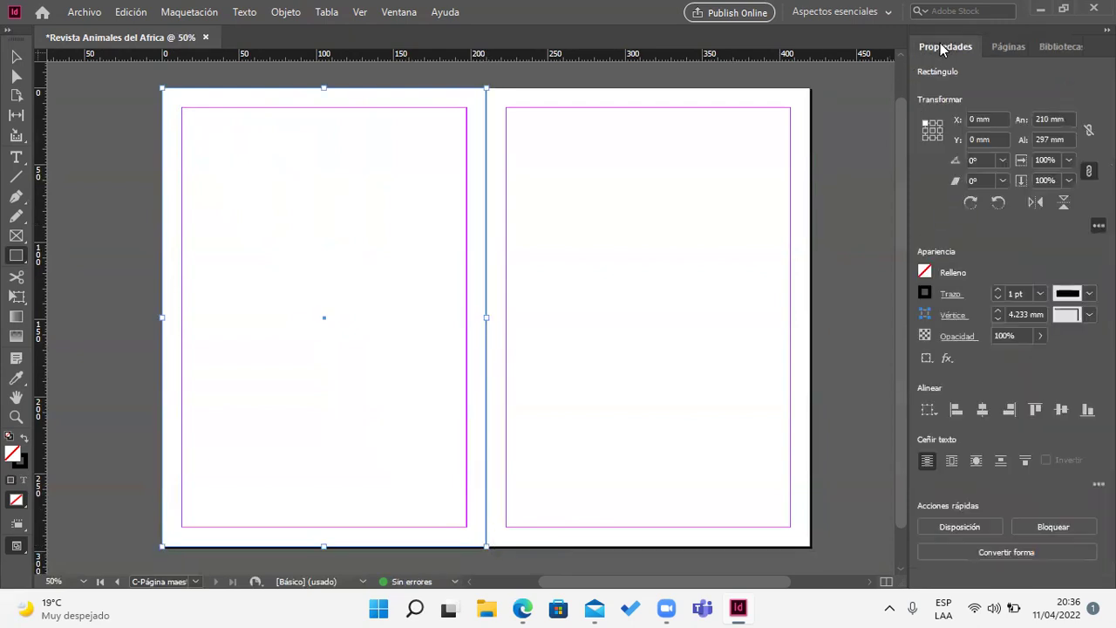
pyautogui.click(924, 272)
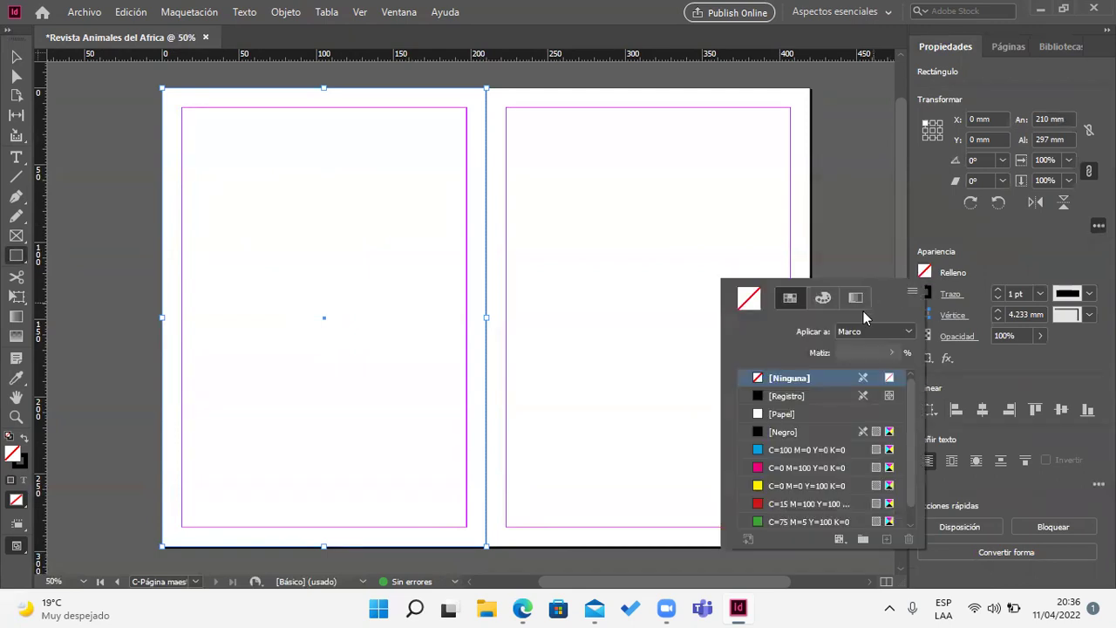
# Step: Try a linear gradient and a dark brown fill (C 0, M 29, Y 38, K 83) on the left page rectangle
pyautogui.scroll(-1, 836, 419)
pyautogui.scroll(1, 851, 421)
pyautogui.click(855, 298)
pyautogui.click(845, 517)
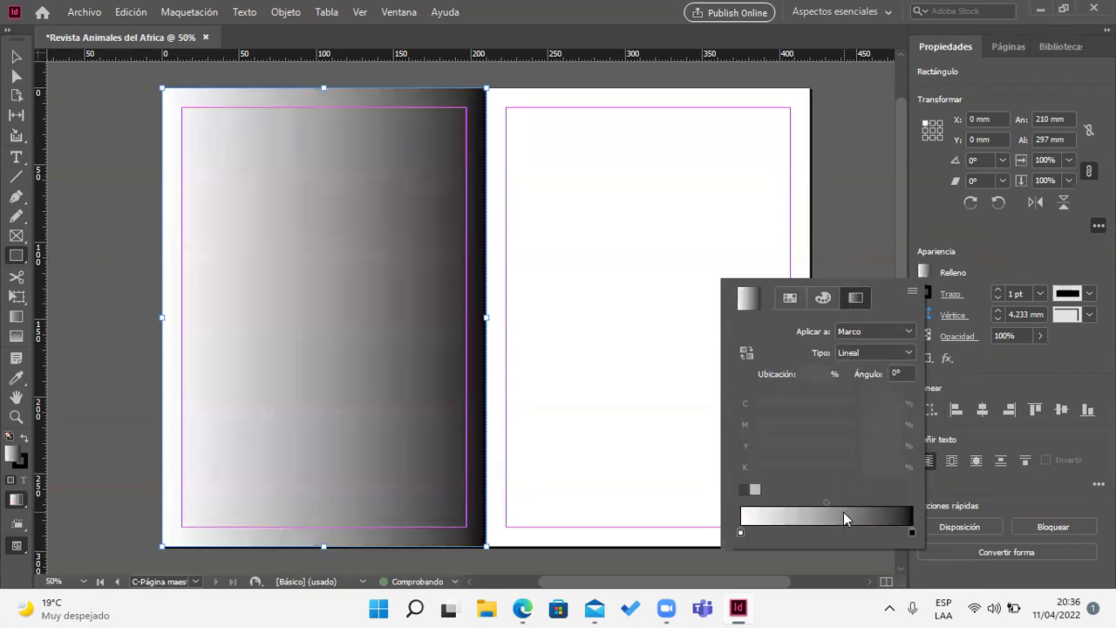
pyautogui.click(821, 297)
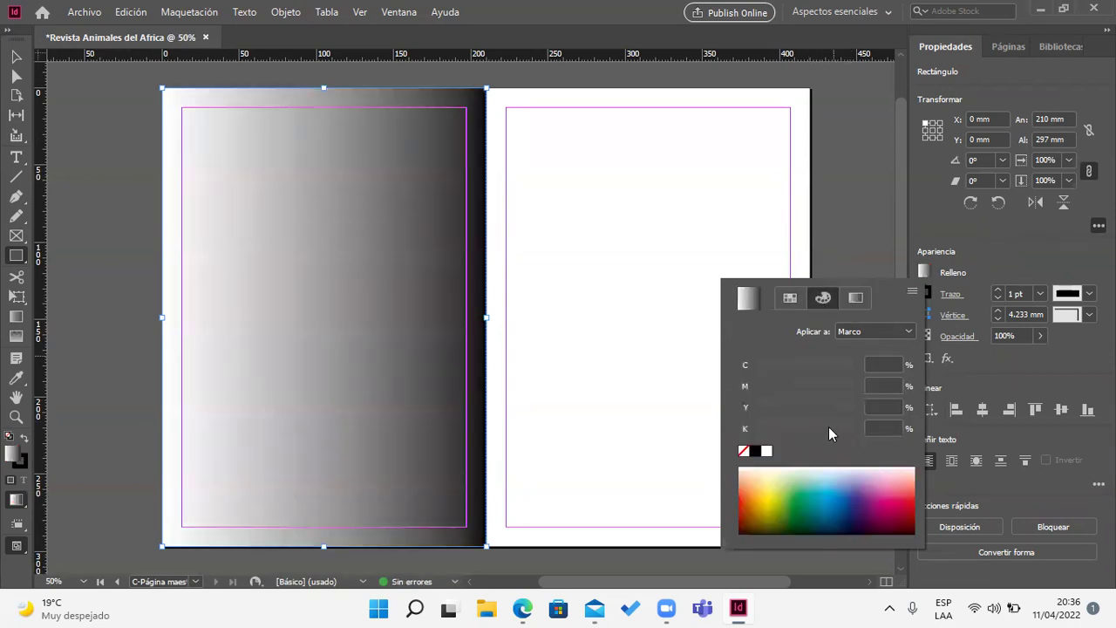
pyautogui.click(772, 472)
pyautogui.moveTo(772, 475); pyautogui.dragTo(752, 472)
pyautogui.moveTo(758, 431); pyautogui.dragTo(837, 437)
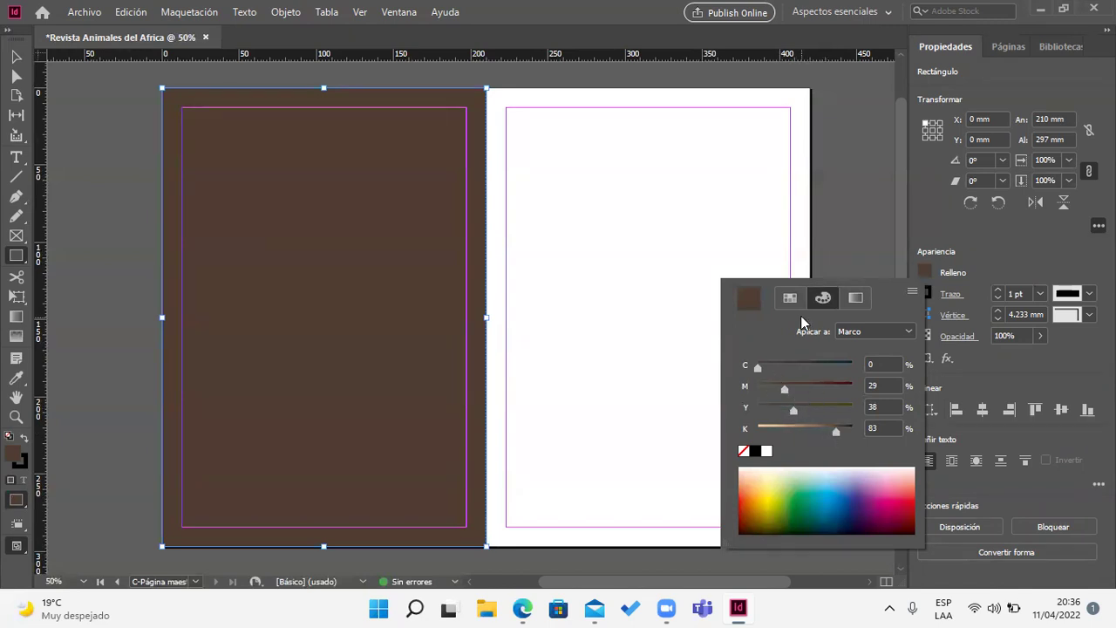
# Step: Fill the left page rectangle with a pale lavender of about C 16, M 11, Y 0, K 3
pyautogui.click(874, 471)
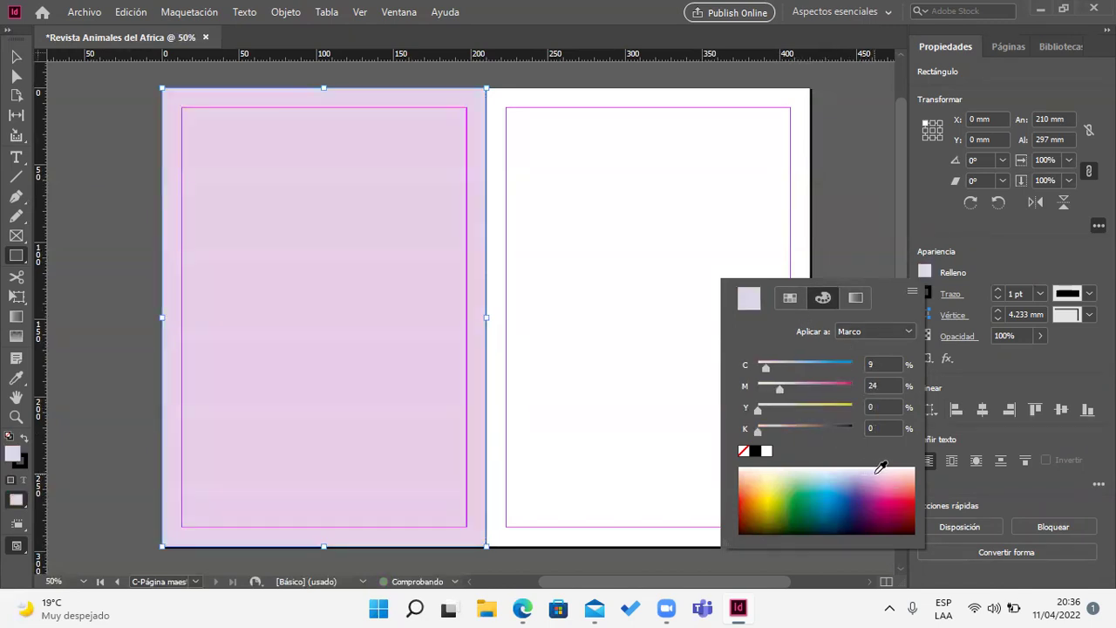
pyautogui.click(871, 470)
pyautogui.click(872, 469)
pyautogui.moveTo(758, 434); pyautogui.dragTo(761, 433)
pyautogui.moveTo(779, 389); pyautogui.dragTo(769, 389)
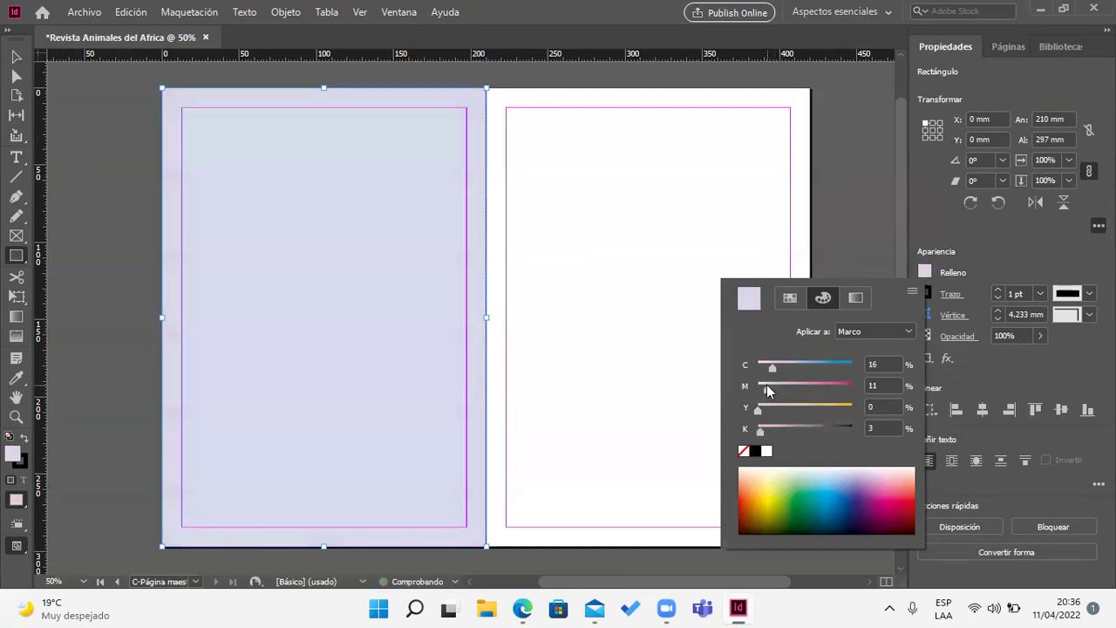
# Step: Duplicate the lavender rectangle onto the right page so that it covers the whole page
pyautogui.click(19, 57)
pyautogui.click(16, 58)
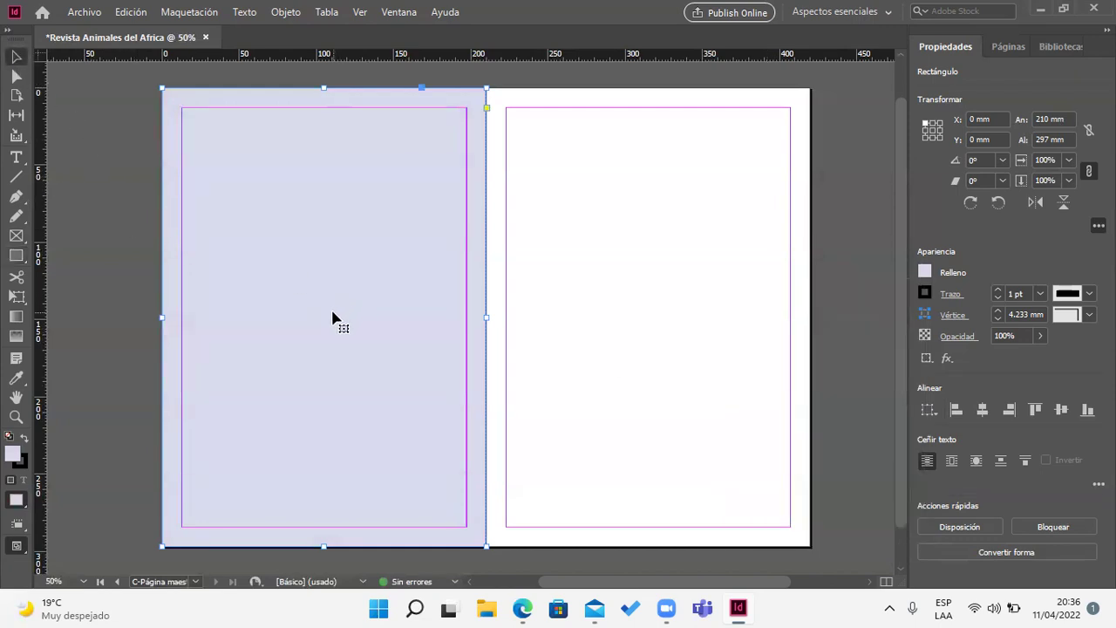
pyautogui.moveTo(332, 341); pyautogui.dragTo(665, 348)
pyautogui.click(842, 295)
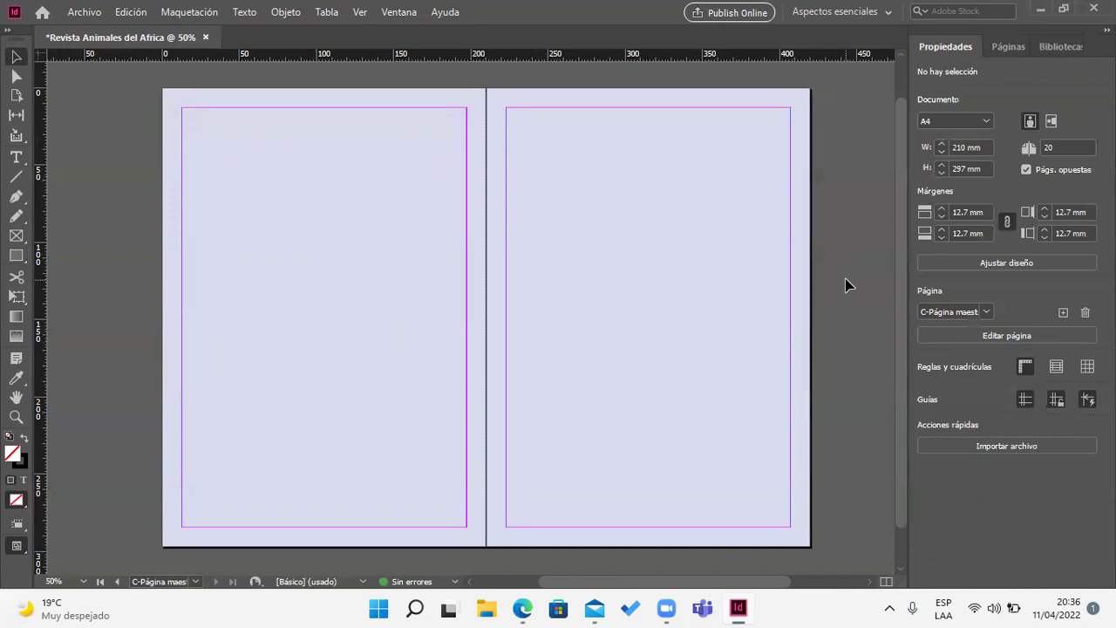
# Step: Insert a three-sided polygon 35.278 mm wide and 35.278 mm high with 0% star inset on the left page
pyautogui.scroll(-2, 845, 286)
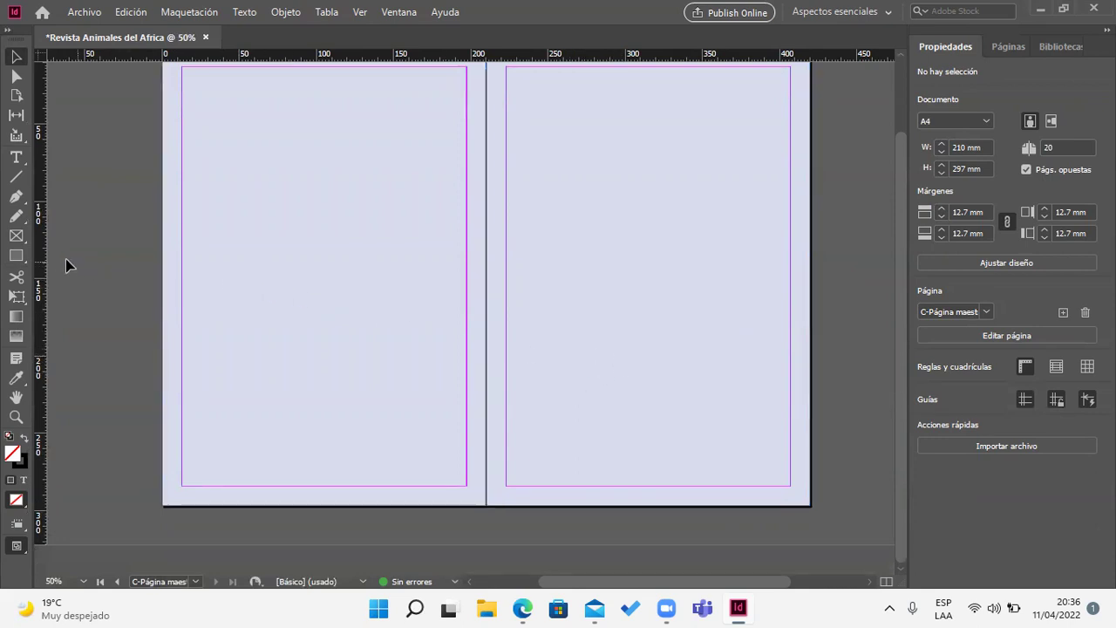
pyautogui.click(17, 255)
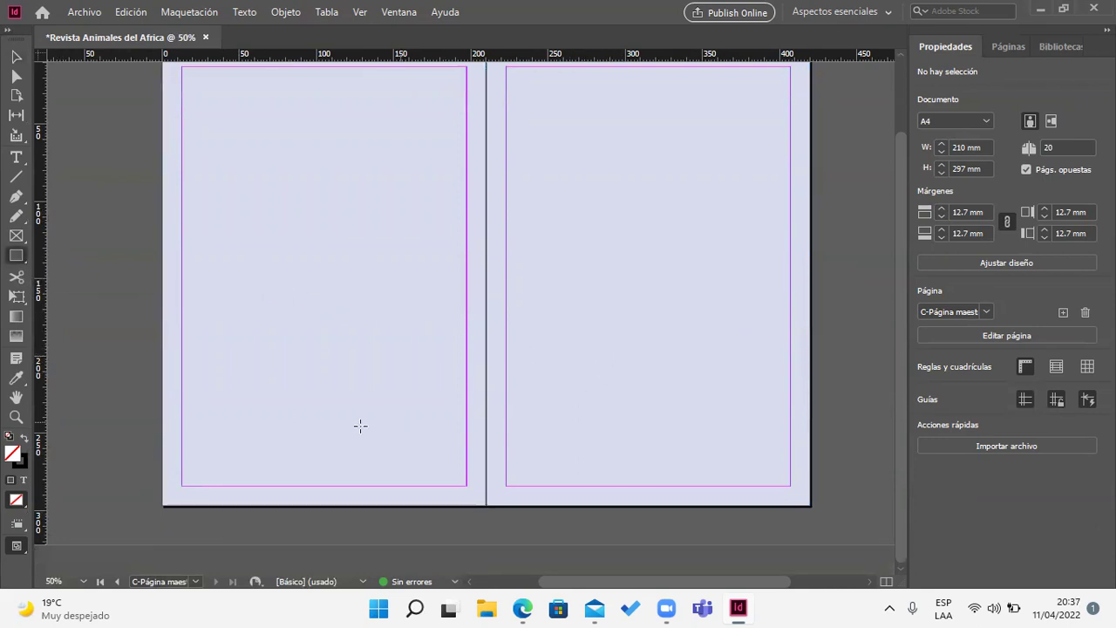
pyautogui.rightClick(23, 266)
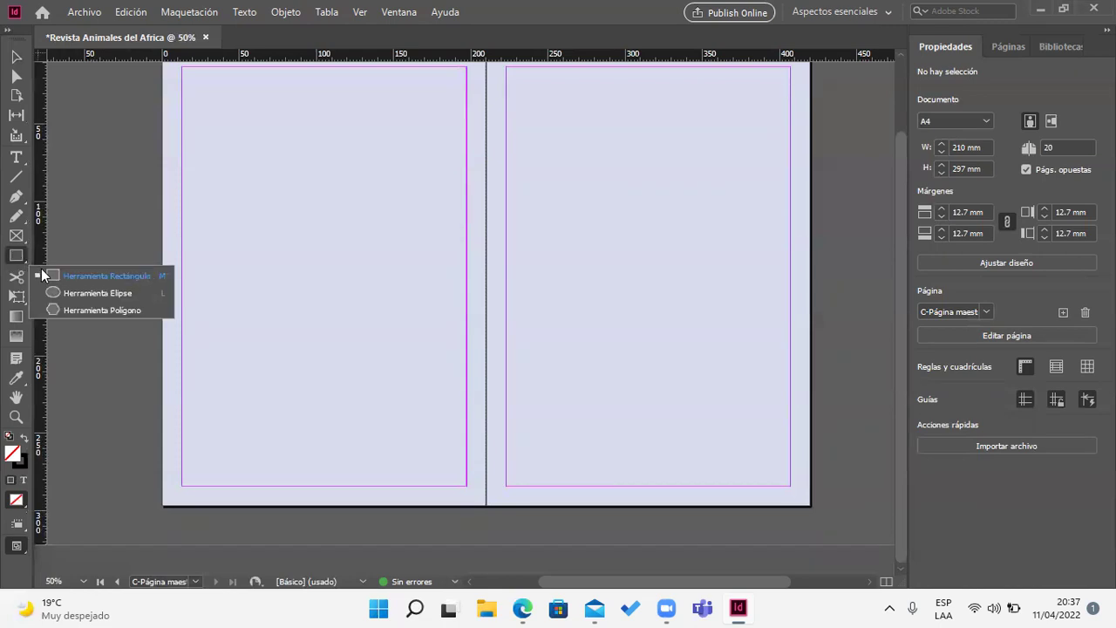
pyautogui.click(75, 310)
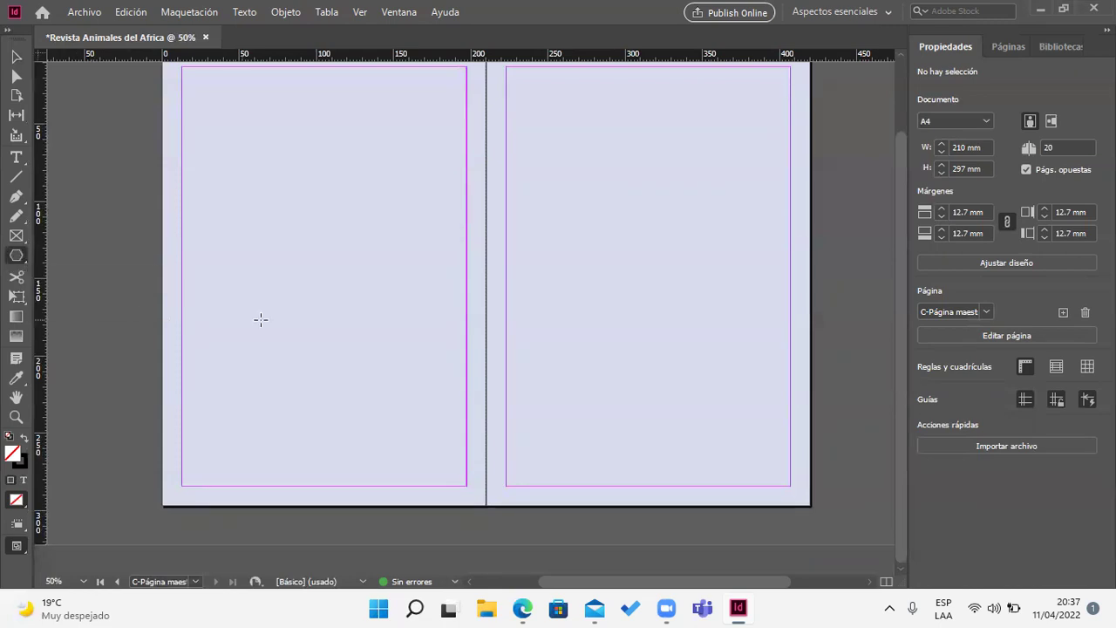
pyautogui.click(331, 323)
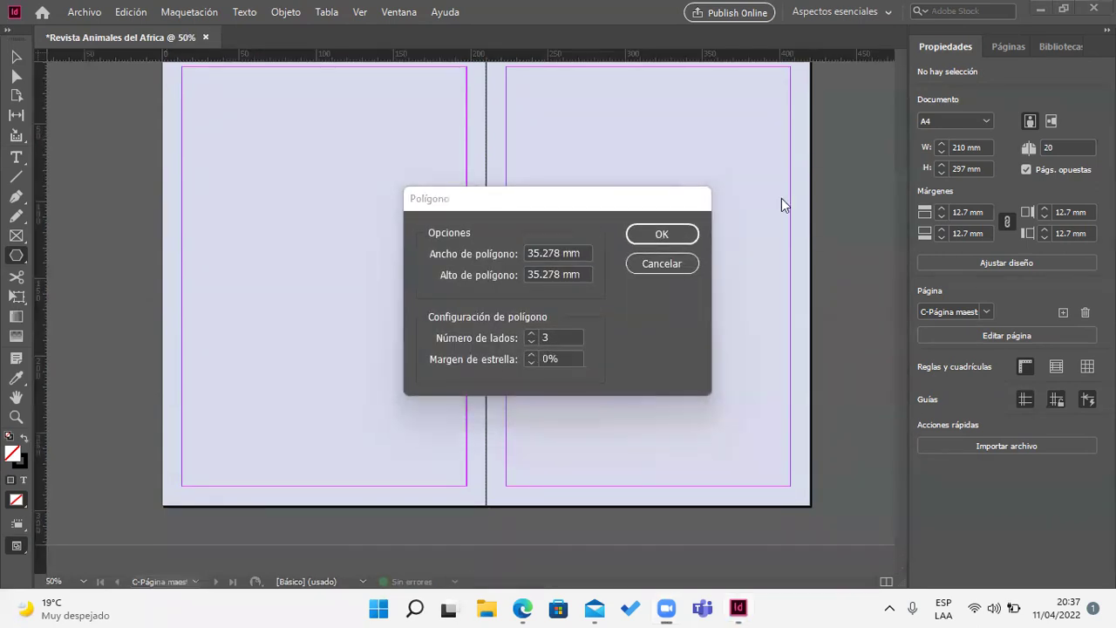
pyautogui.click(546, 339)
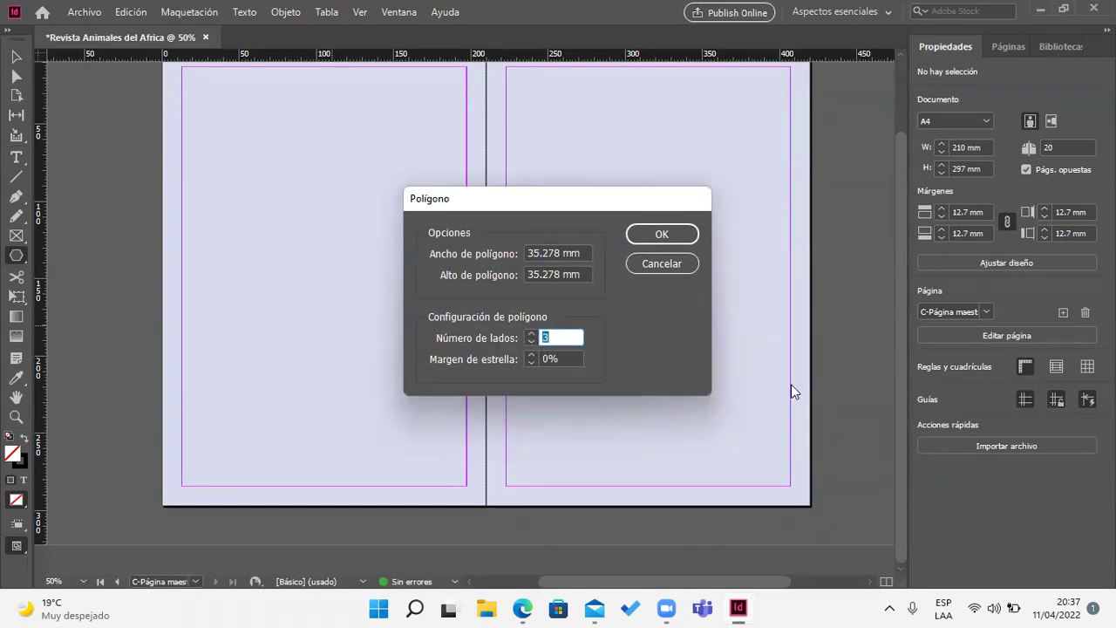
pyautogui.click(679, 237)
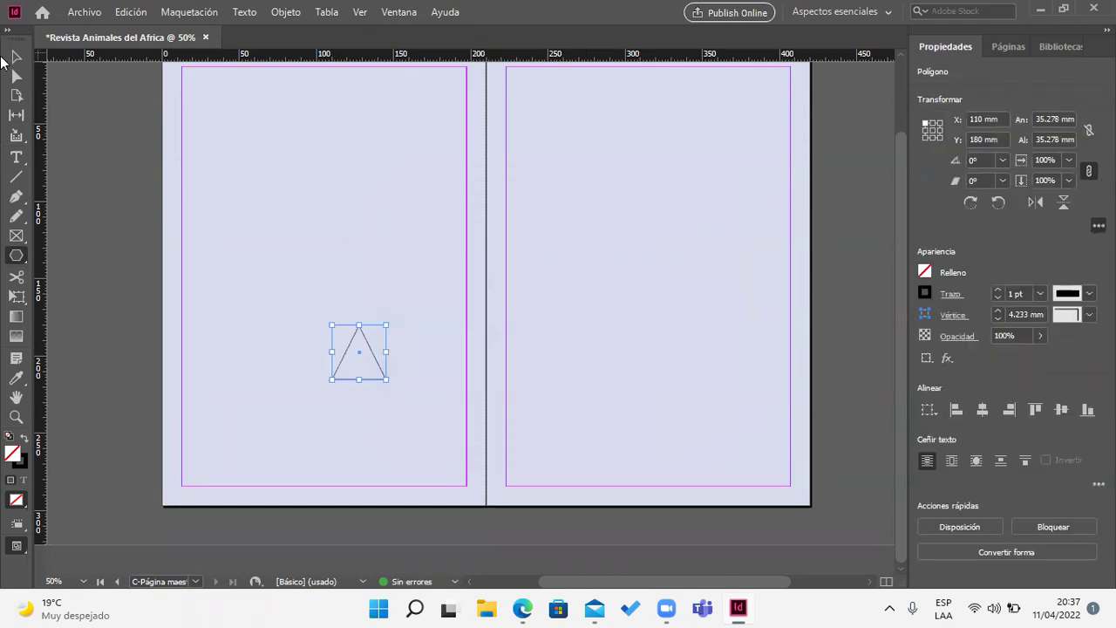
# Step: Give the triangle a cyan C=100 M=0 Y=0 K=0 fill and 0 pt stroke, and move it into the left page's bottom inner corner
pyautogui.click(15, 57)
pyautogui.scroll(1, 281, 384)
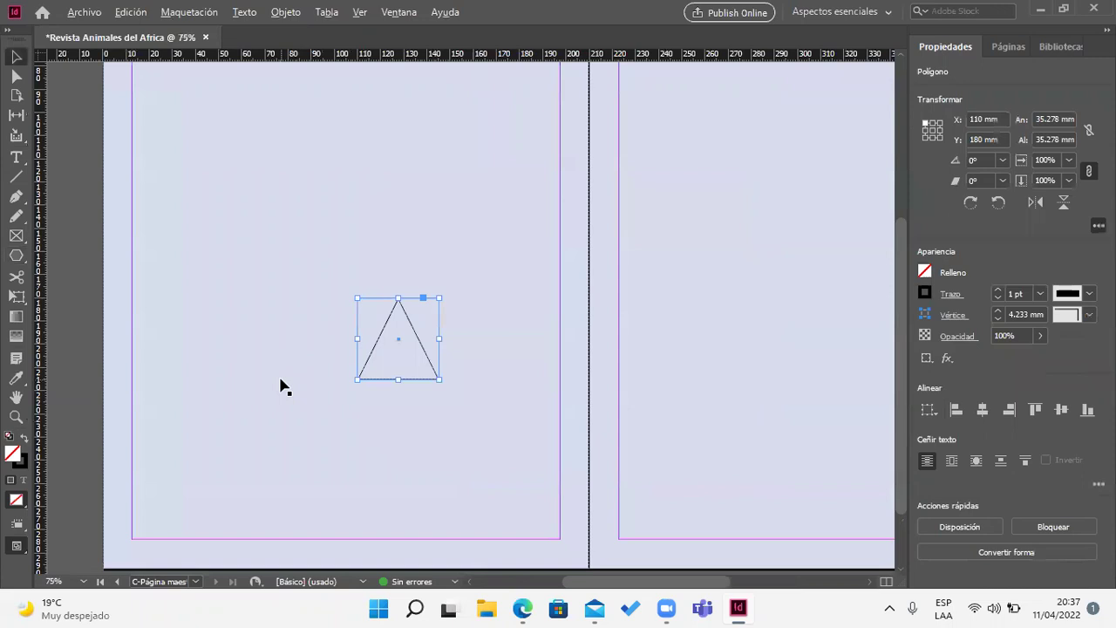
pyautogui.scroll(-2, 416, 381)
pyautogui.click(371, 308)
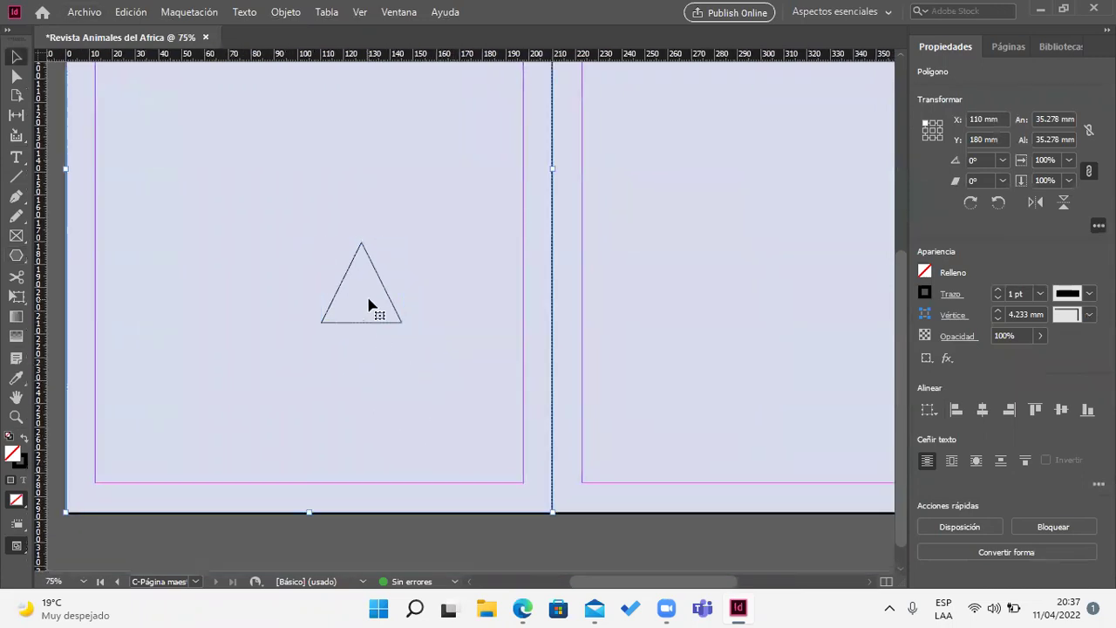
pyautogui.click(384, 298)
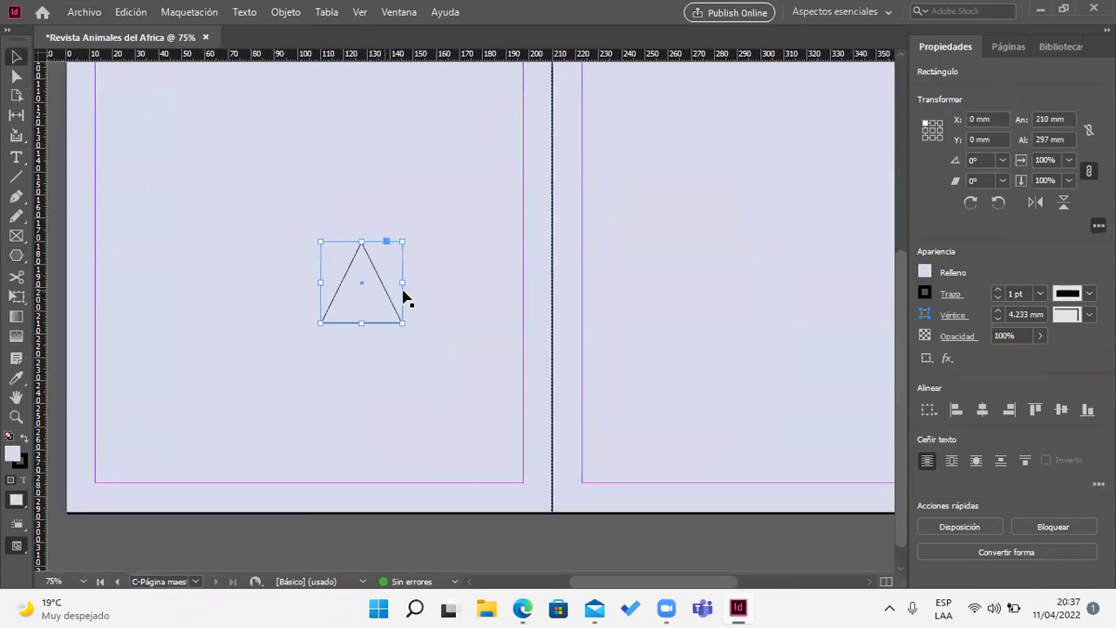
pyautogui.click(924, 272)
pyautogui.click(772, 451)
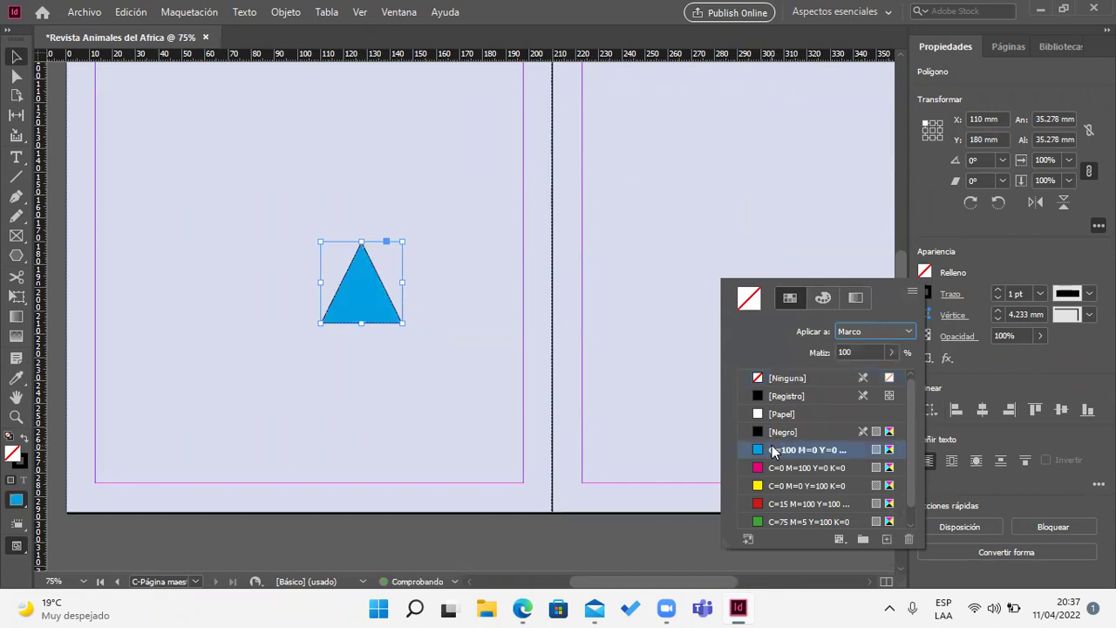
pyautogui.click(996, 300)
pyautogui.moveTo(369, 311)
pyautogui.mouseDown()
pyautogui.moveTo(404, 329)
pyautogui.moveTo(500, 479)
pyautogui.moveTo(527, 498)
pyautogui.mouseUp()
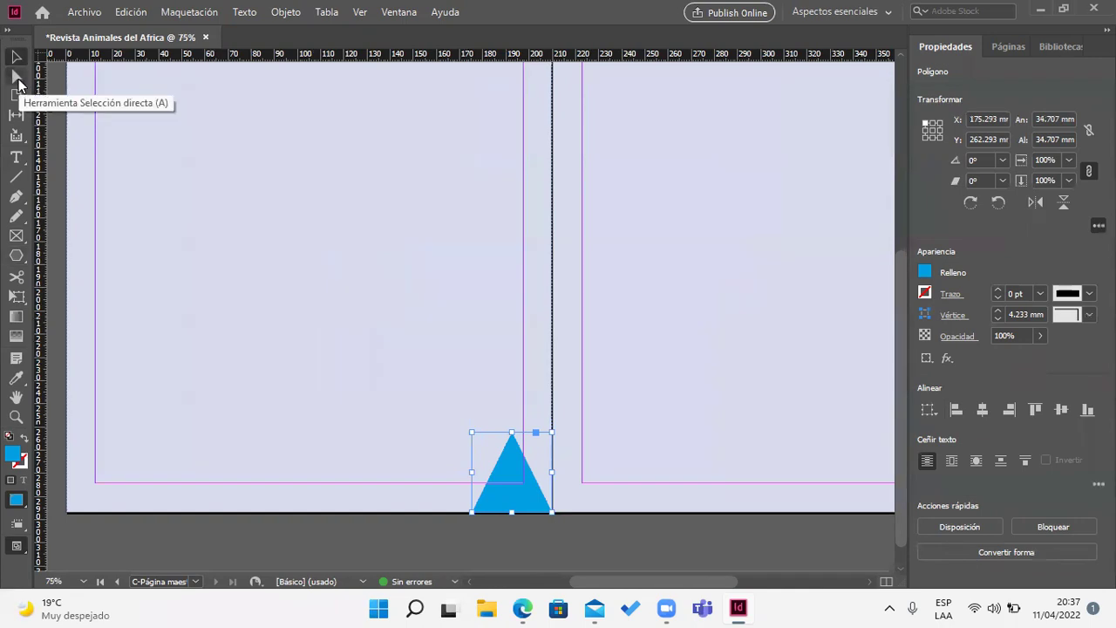
# Step: Move the cyan triangle's apex onto the spine at X 210 mm, Y 266.3 mm to form a right triangle
pyautogui.click(20, 77)
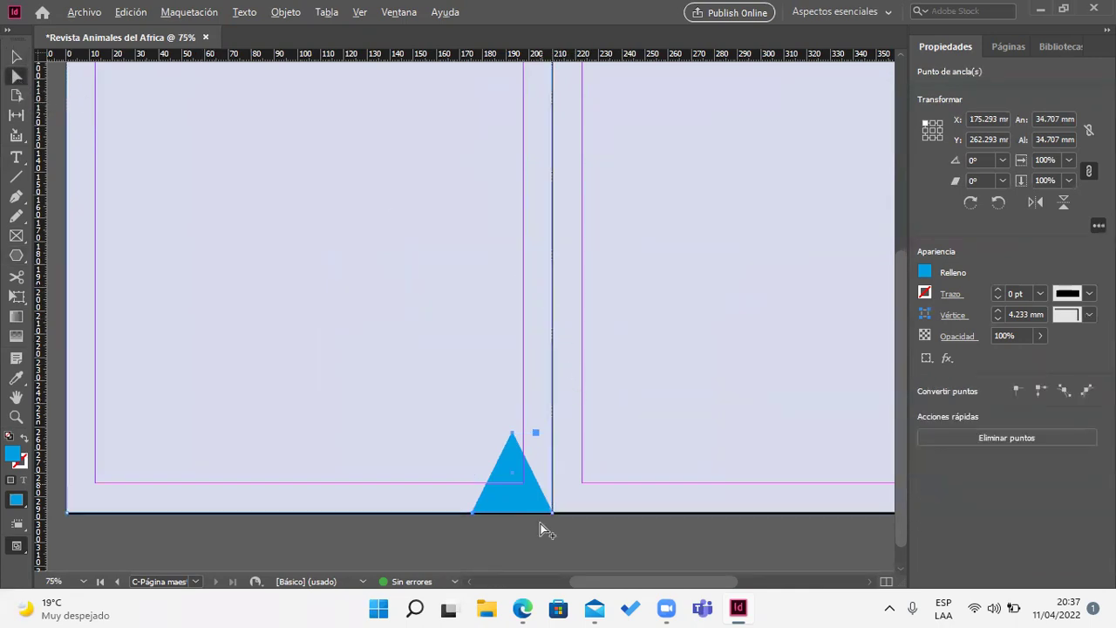
pyautogui.scroll(4, 541, 522)
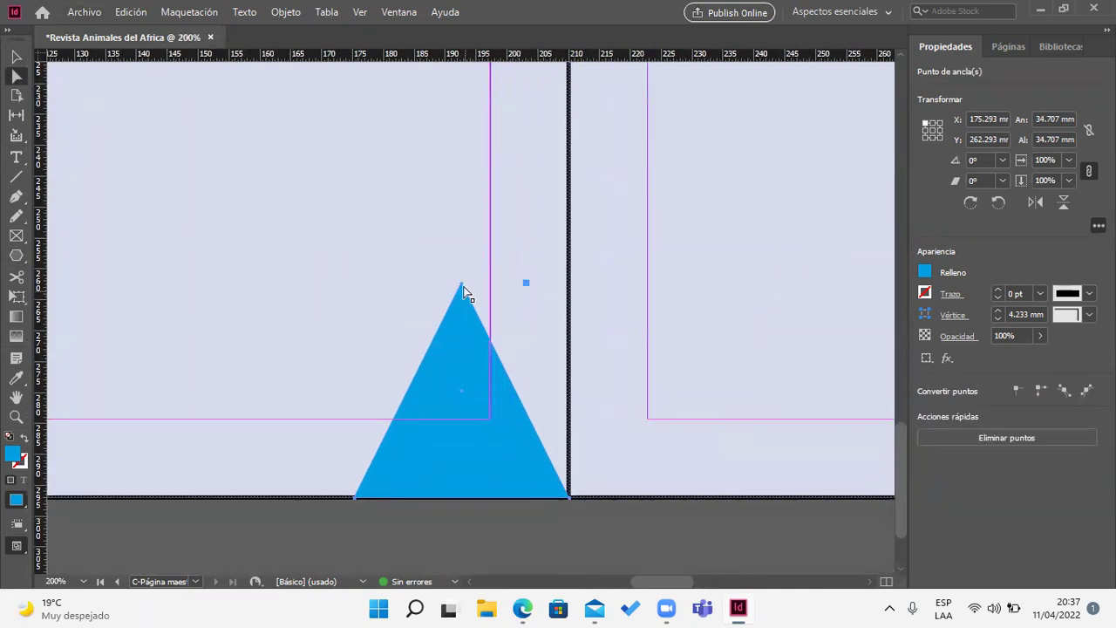
pyautogui.moveTo(463, 291); pyautogui.dragTo(476, 292)
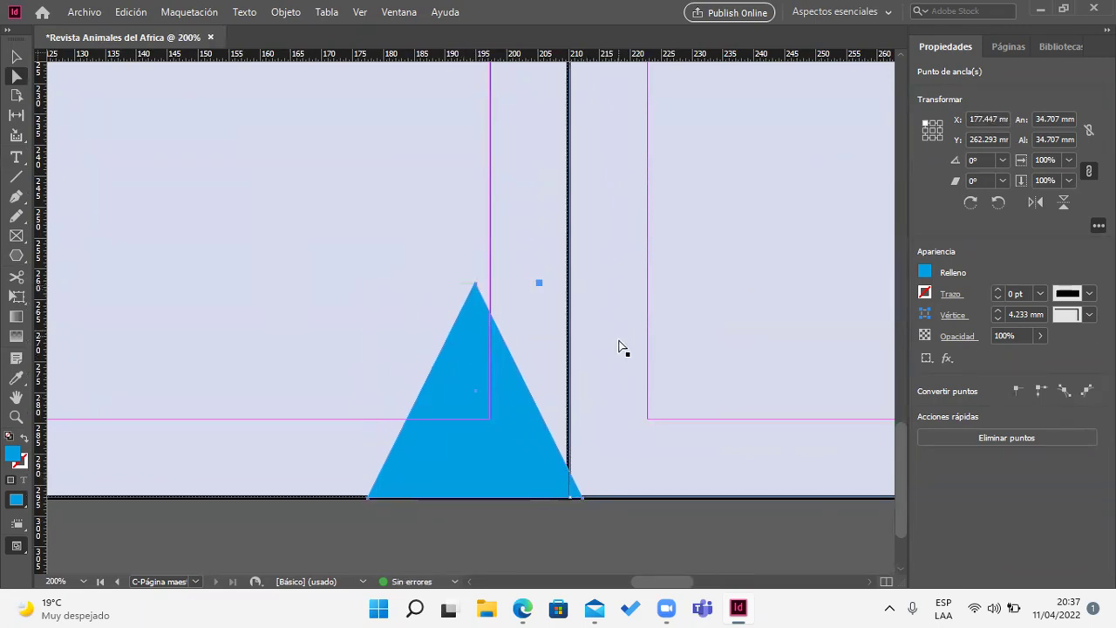
pyautogui.hotkey('ctrl', 'z')
pyautogui.click(660, 319)
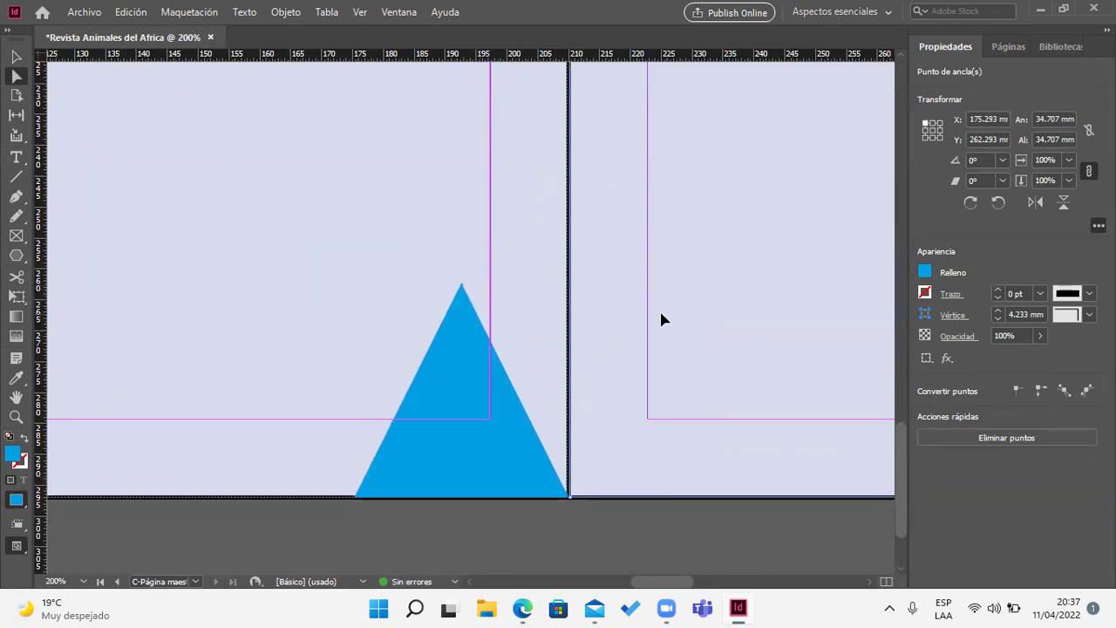
pyautogui.click(463, 290)
pyautogui.moveTo(463, 290); pyautogui.dragTo(568, 309)
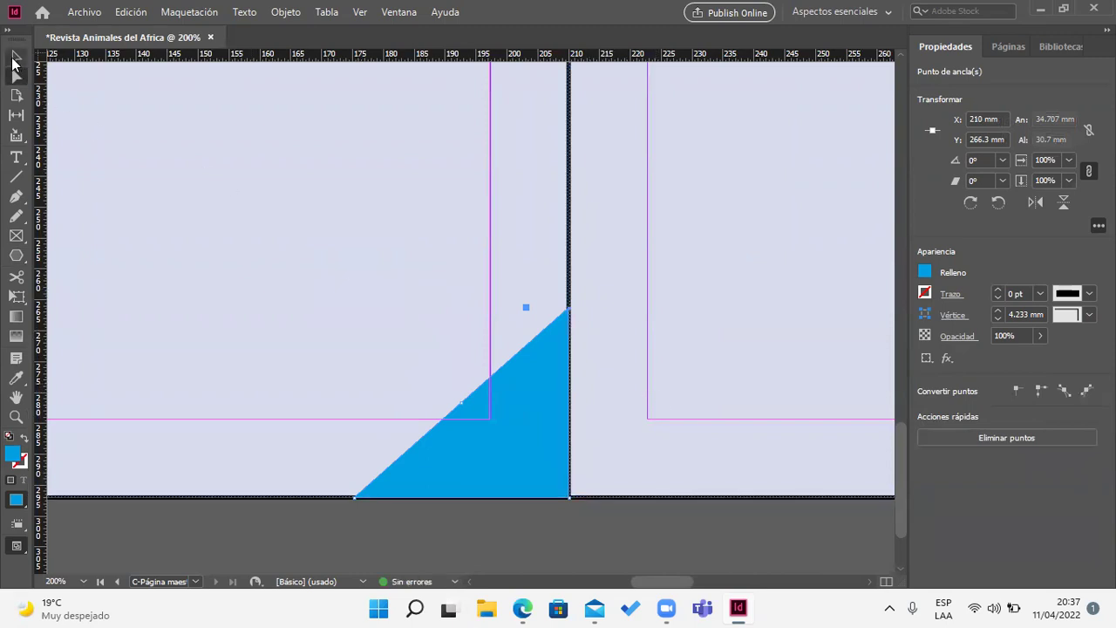
pyautogui.click(16, 57)
pyautogui.click(705, 536)
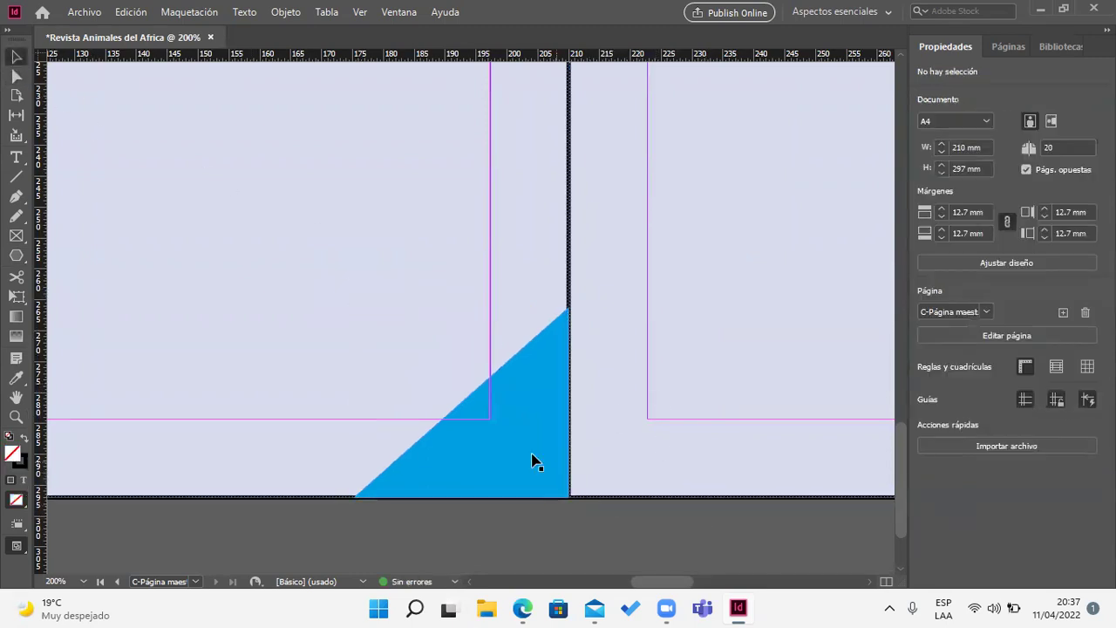
# Step: Duplicate the cyan triangle onto the right page, flip the copy horizontally, and align it to the spine in the bottom inner corner
pyautogui.moveTo(535, 462); pyautogui.dragTo(748, 468)
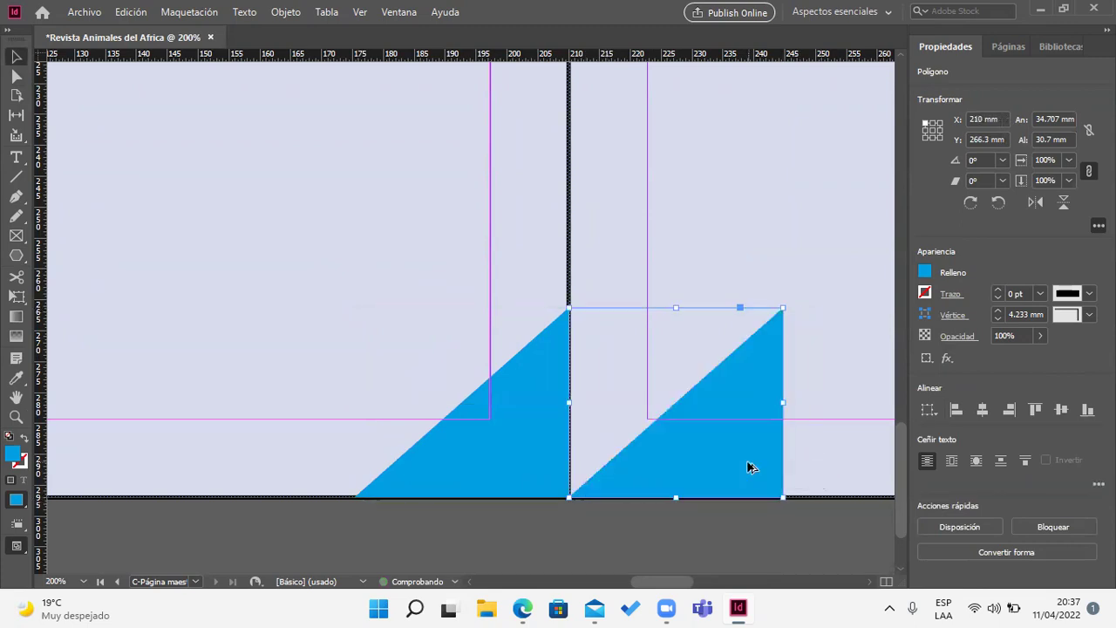
pyautogui.click(1036, 203)
pyautogui.moveTo(404, 413); pyautogui.dragTo(618, 403)
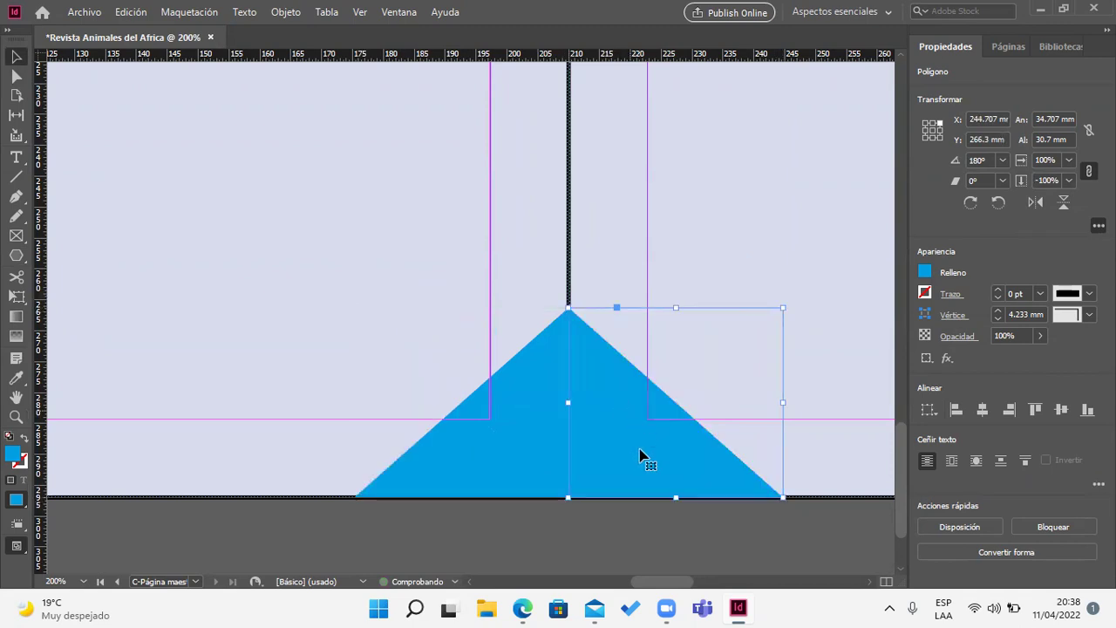
pyautogui.click(648, 523)
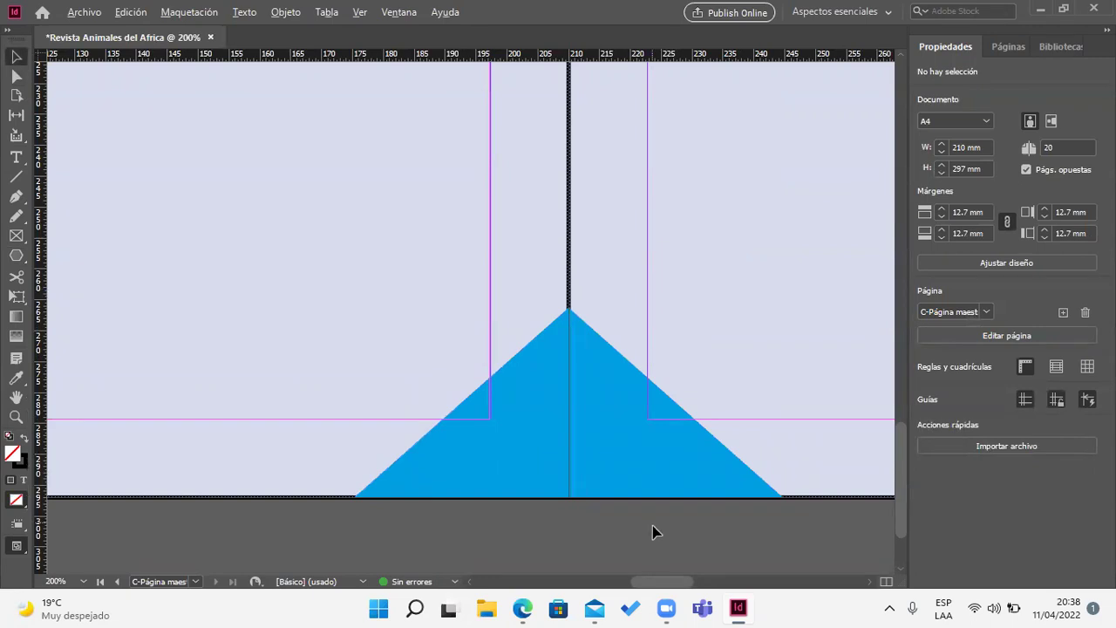
# Step: Duplicate both bottom triangles to the top inner corners of the left and right pages
pyautogui.scroll(-4, 655, 532)
pyautogui.scroll(2, 698, 466)
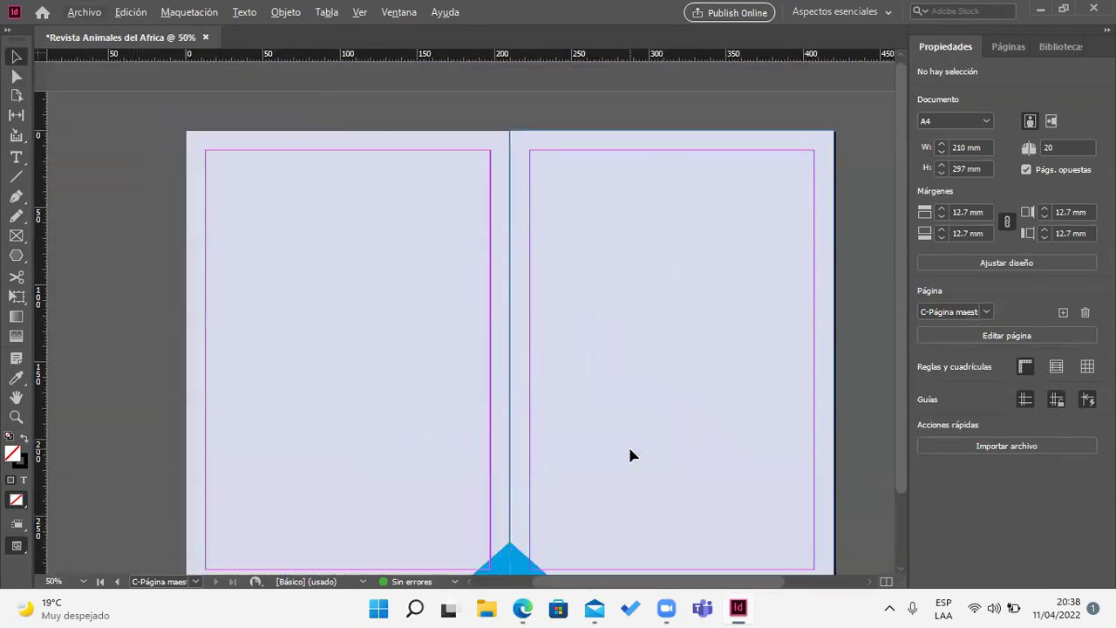
pyautogui.scroll(-1, 631, 454)
pyautogui.moveTo(505, 521); pyautogui.dragTo(494, 114)
pyautogui.click(532, 536)
pyautogui.moveTo(536, 542); pyautogui.dragTo(538, 130)
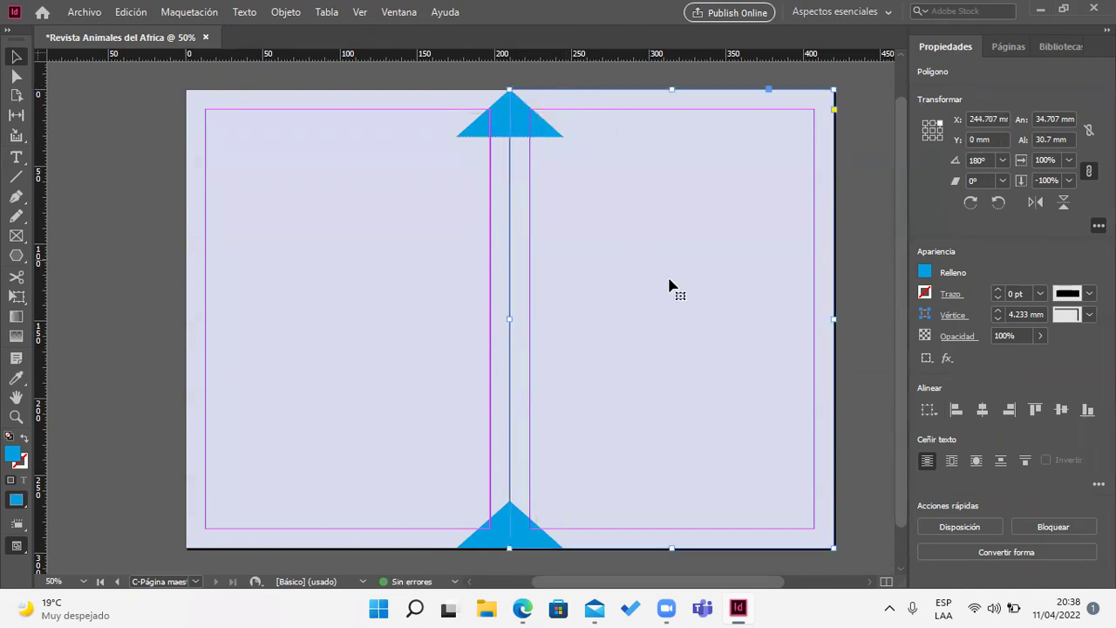
pyautogui.click(854, 369)
pyautogui.scroll(-1, 732, 463)
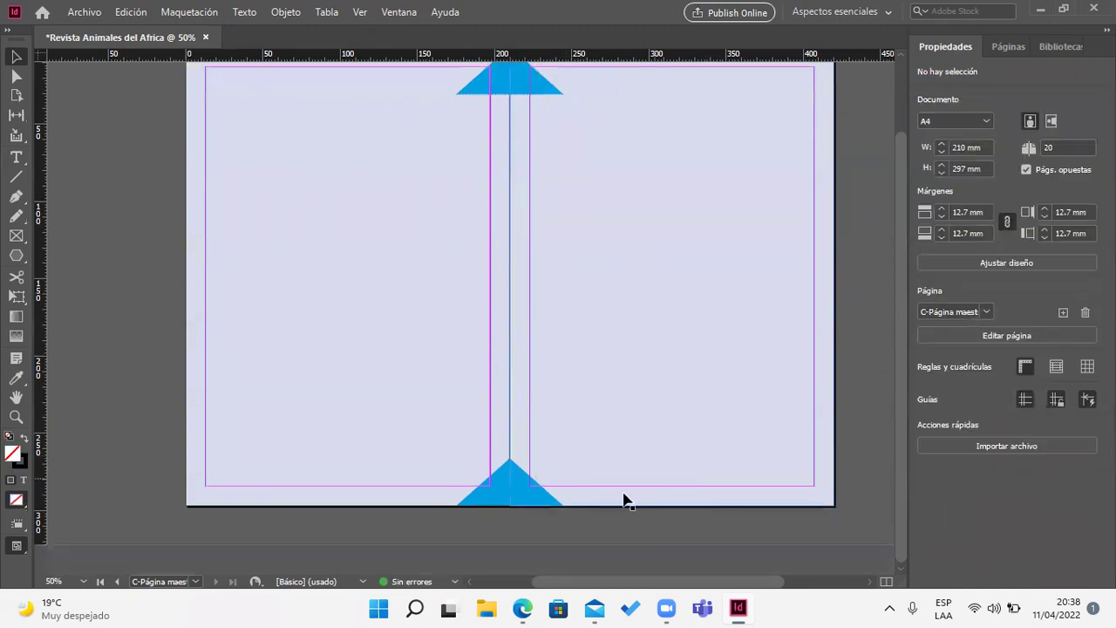
# Step: Draw a circle about 10 mm in diameter inside the left page's bottom triangle, at about X 198 mm, Y 285 mm
pyautogui.scroll(4, 523, 531)
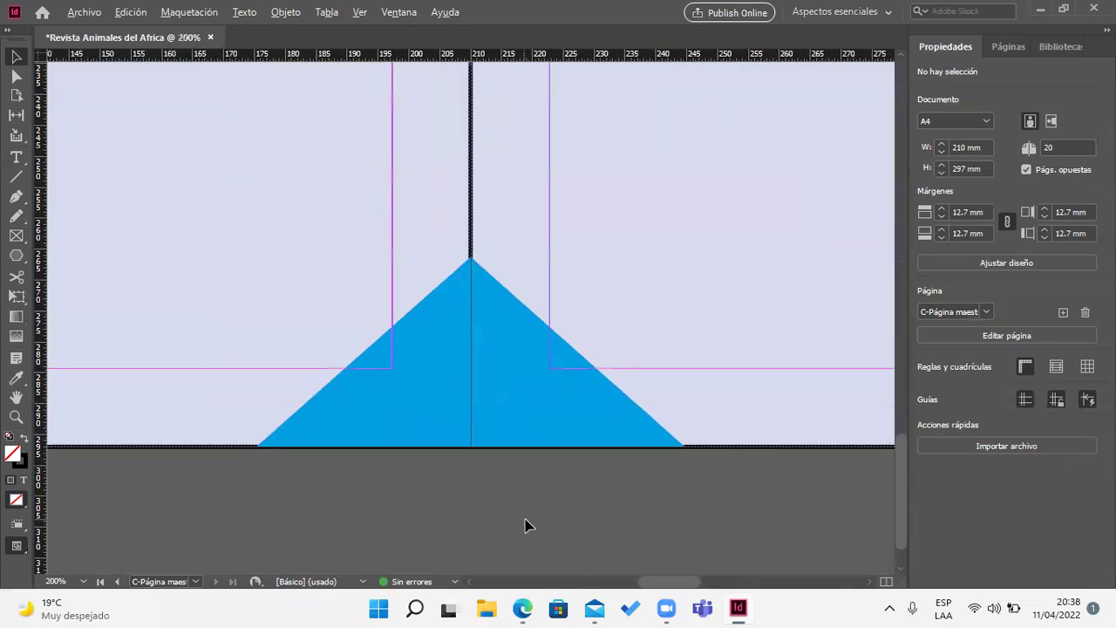
pyautogui.scroll(1, 526, 524)
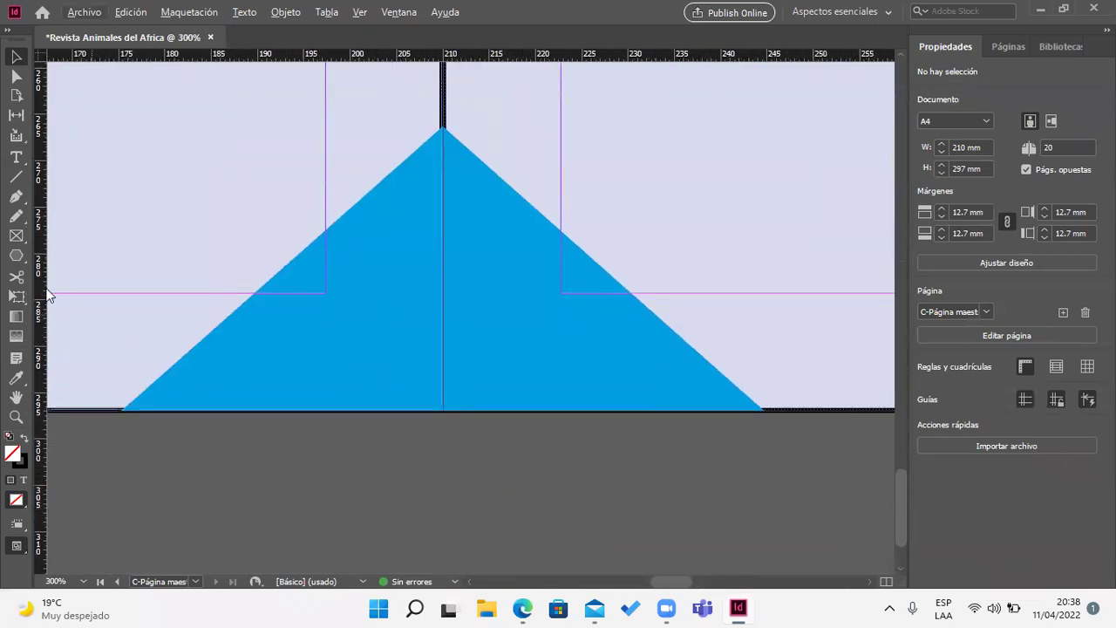
pyautogui.click(17, 255)
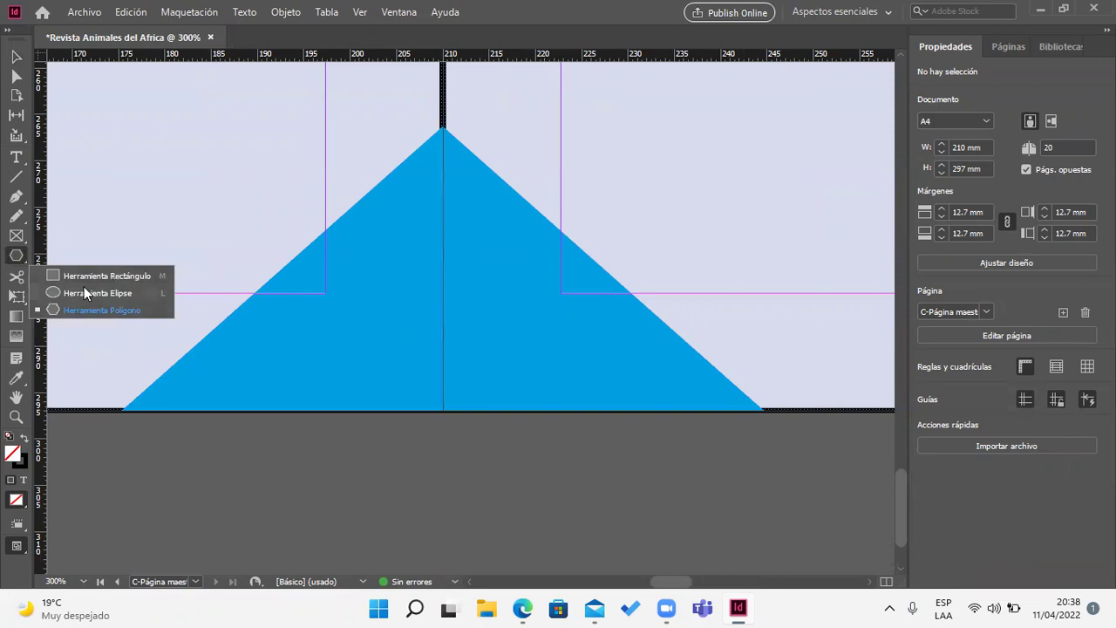
pyautogui.click(64, 295)
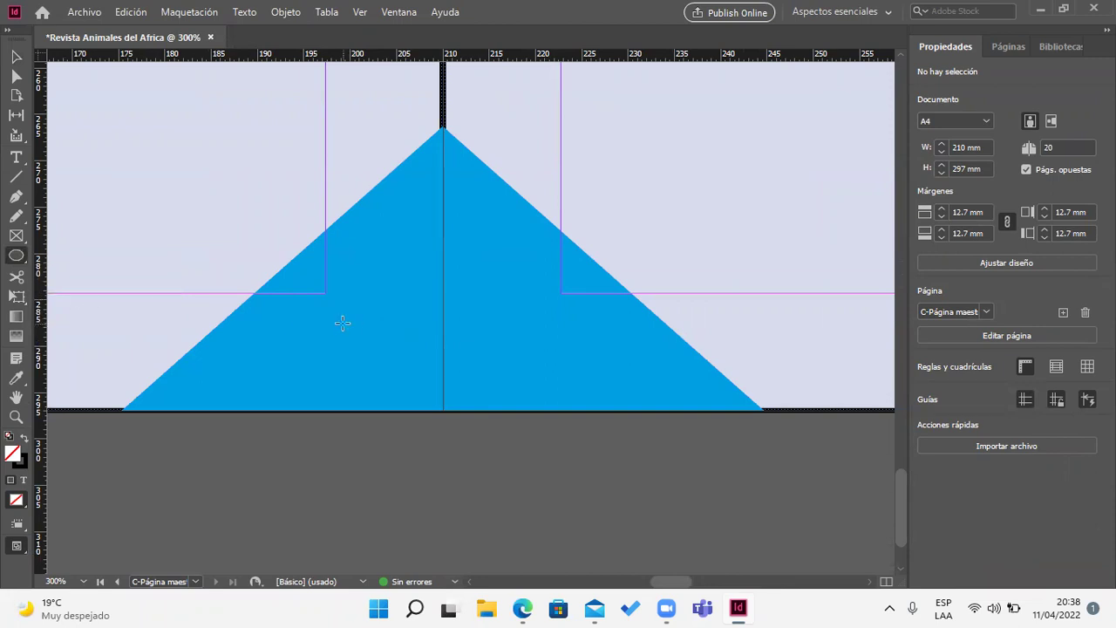
pyautogui.moveTo(329, 314); pyautogui.dragTo(423, 410)
pyautogui.click(15, 56)
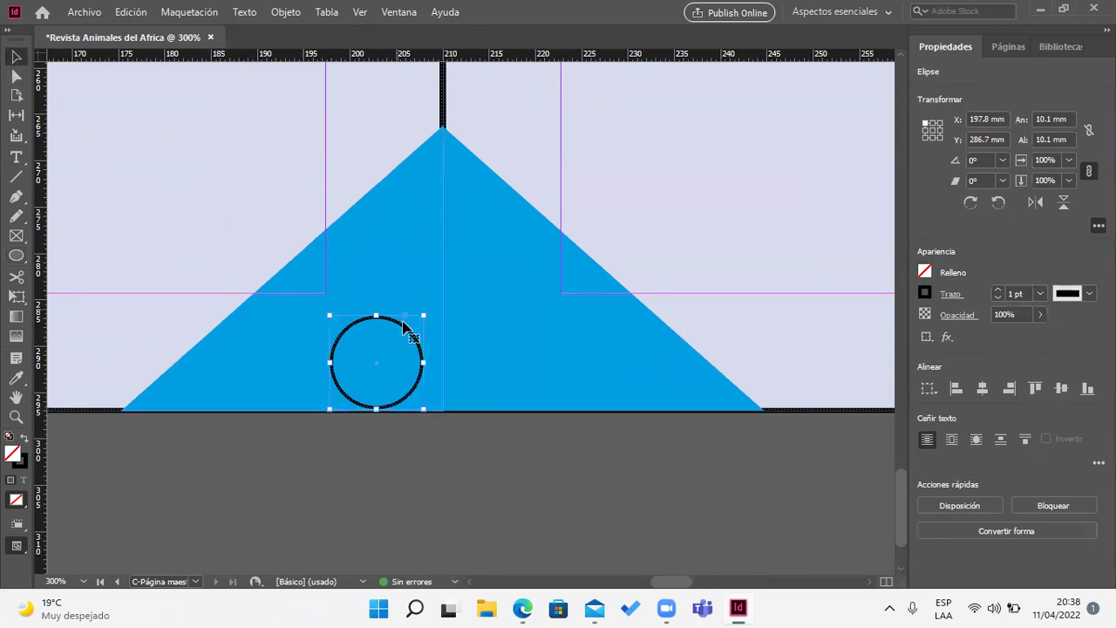
pyautogui.moveTo(412, 334); pyautogui.dragTo(414, 319)
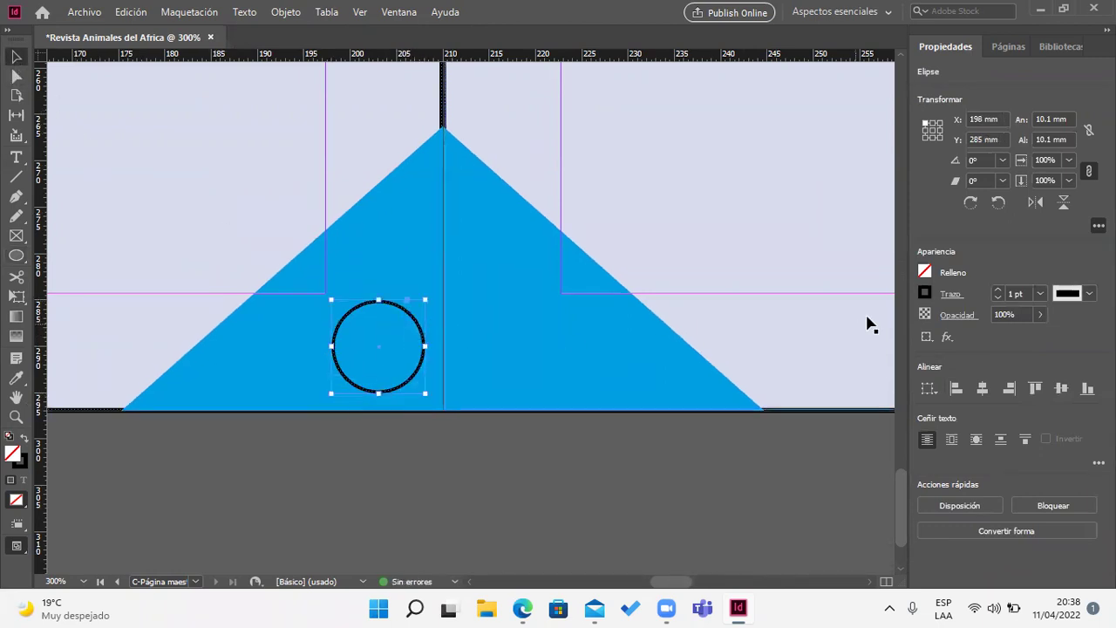
# Step: Give the circle a 0 pt stroke and a dark navy fill of about C 100, M 95, Y 0, K 81
pyautogui.click(998, 298)
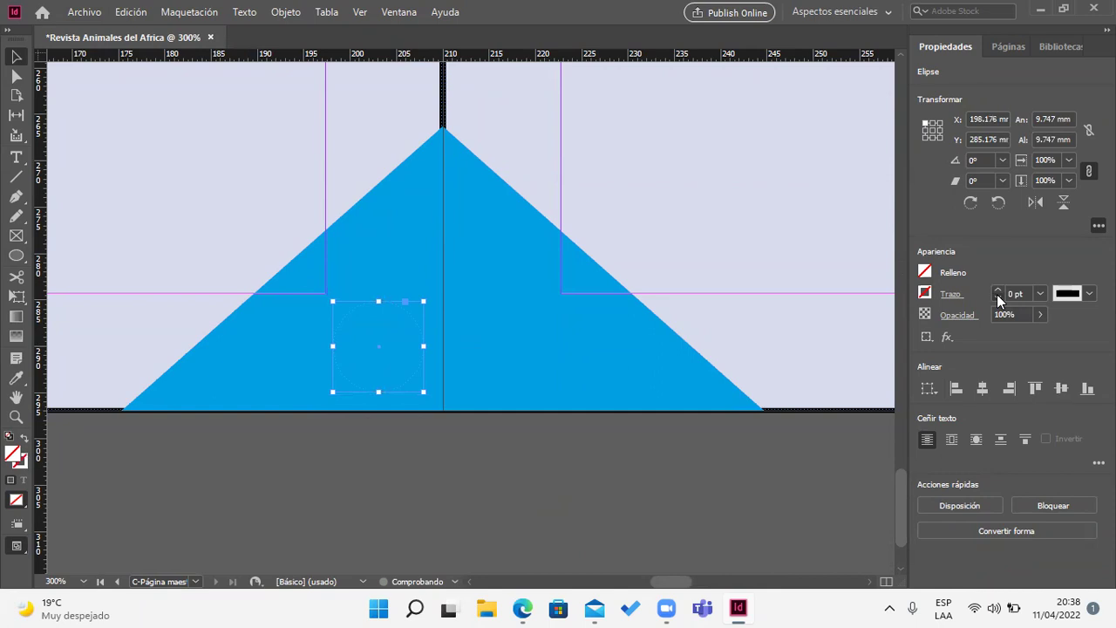
pyautogui.click(925, 272)
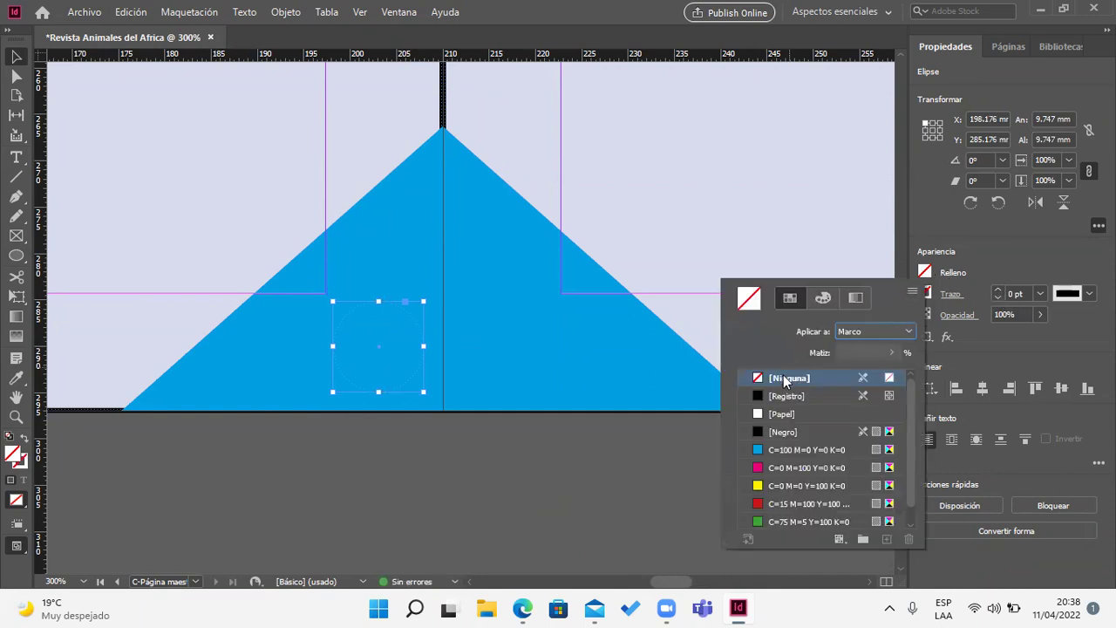
pyautogui.click(822, 299)
pyautogui.moveTo(843, 497); pyautogui.dragTo(856, 519)
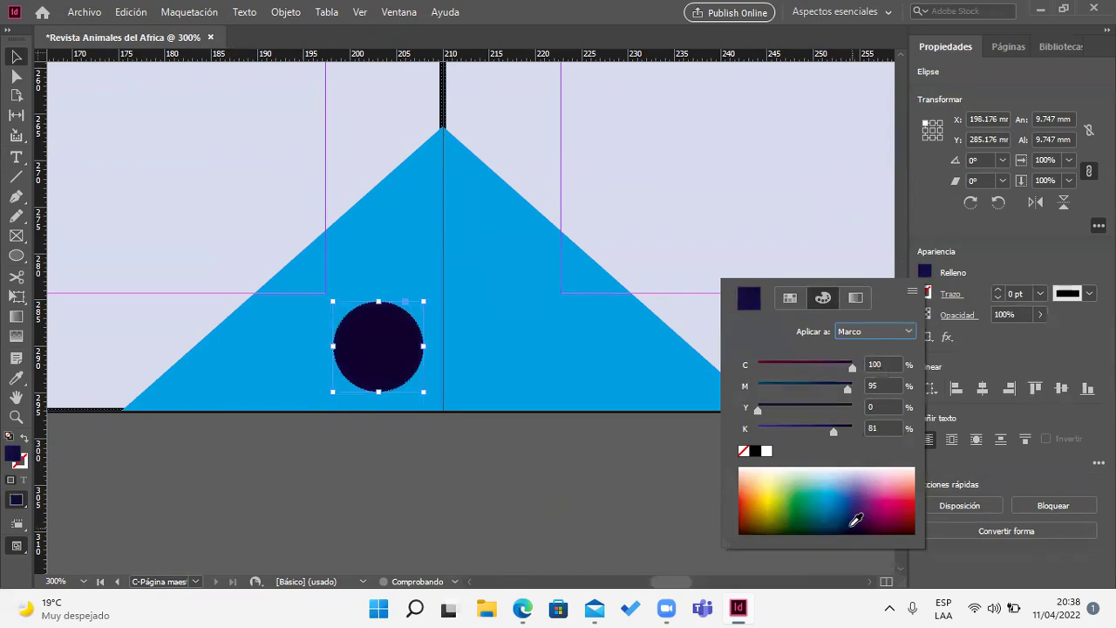
pyautogui.click(16, 59)
pyautogui.click(305, 467)
# Step: Duplicate the dark circle horizontally onto the right page's bottom triangle
pyautogui.click(386, 381)
pyautogui.moveTo(386, 381); pyautogui.dragTo(528, 381)
pyautogui.click(521, 474)
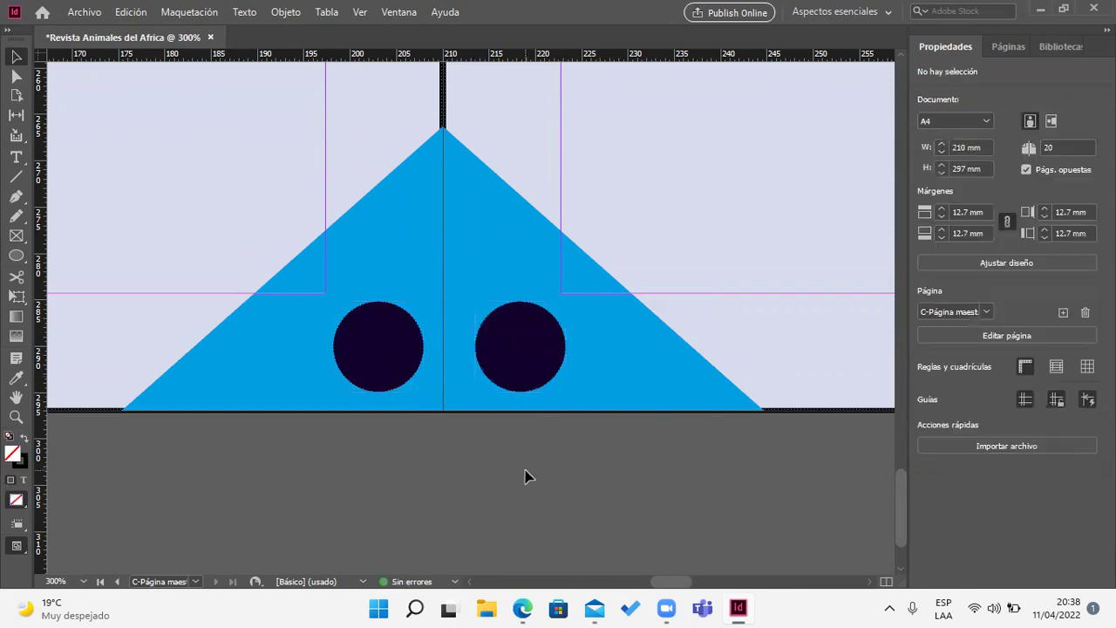
# Step: Enlarge the dark circle on the left page's bottom triangle slightly and shift it outward from the spine
pyautogui.keyDown('alt'); pyautogui.scroll(-6, 523, 474); pyautogui.keyUp('alt')
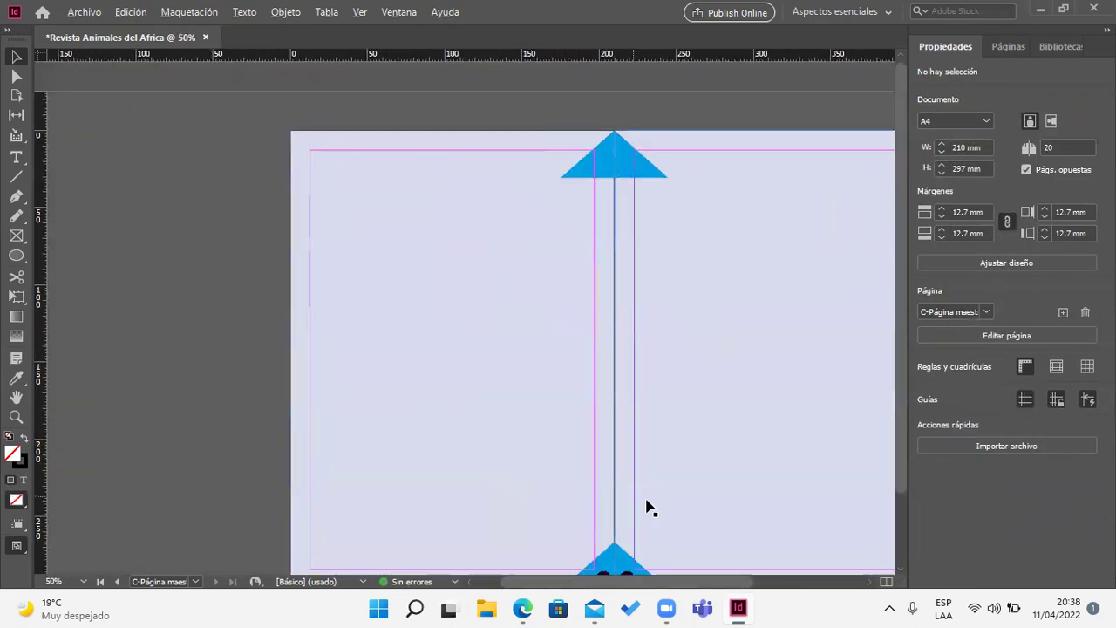
pyautogui.keyDown('alt'); pyautogui.scroll(4, 596, 509); pyautogui.keyUp('alt')
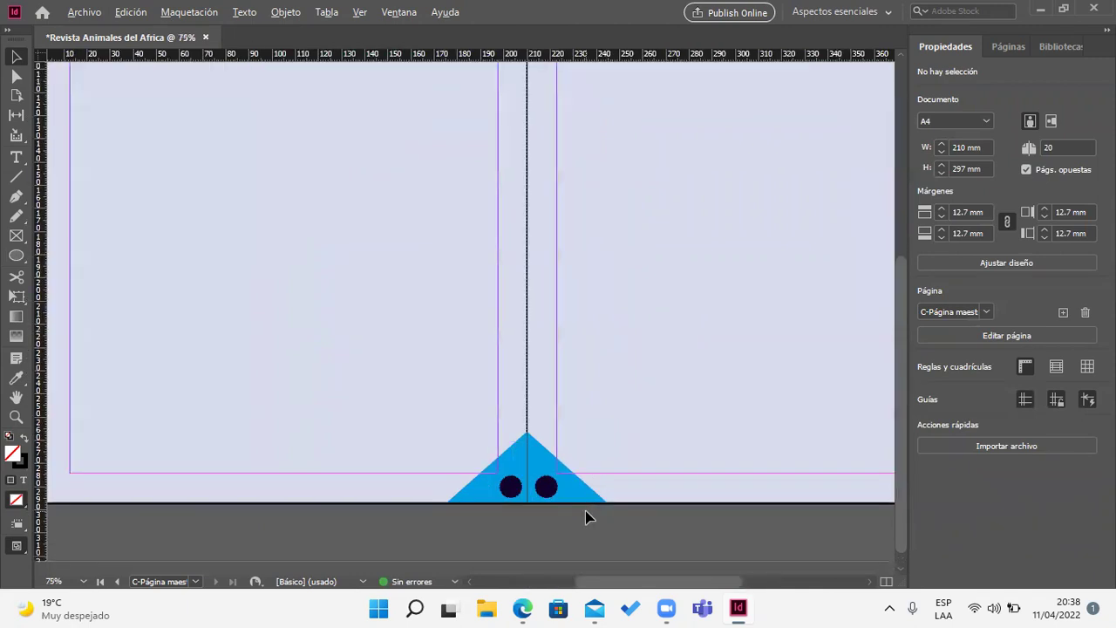
pyautogui.keyDown('alt'); pyautogui.scroll(3, 586, 517); pyautogui.keyUp('alt')
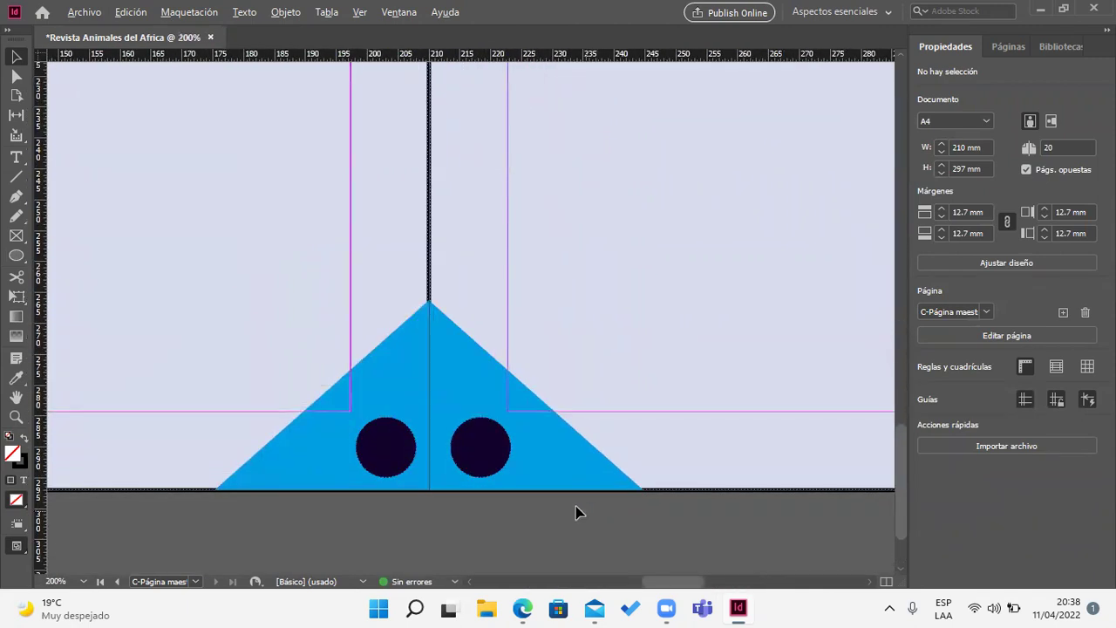
pyautogui.click(401, 446)
pyautogui.moveTo(415, 420); pyautogui.dragTo(428, 404)
pyautogui.moveTo(410, 456); pyautogui.dragTo(397, 458)
# Step: Delete the dark circle on the right page's bottom triangle
pyautogui.click(473, 456)
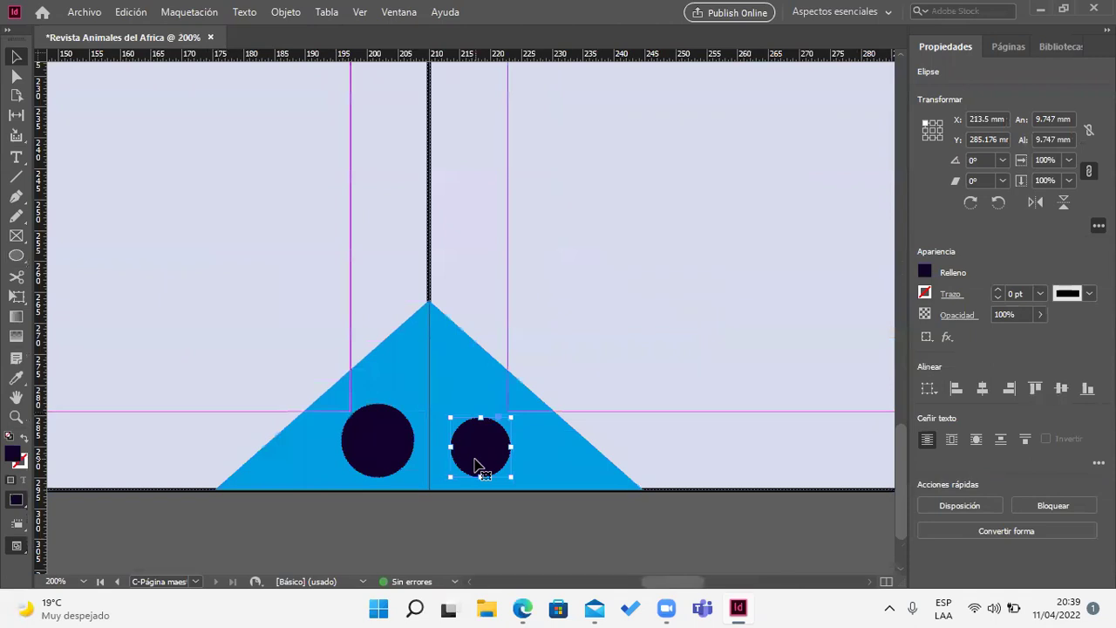
pyautogui.press('Delete')
pyautogui.scroll(-5, 461, 424)
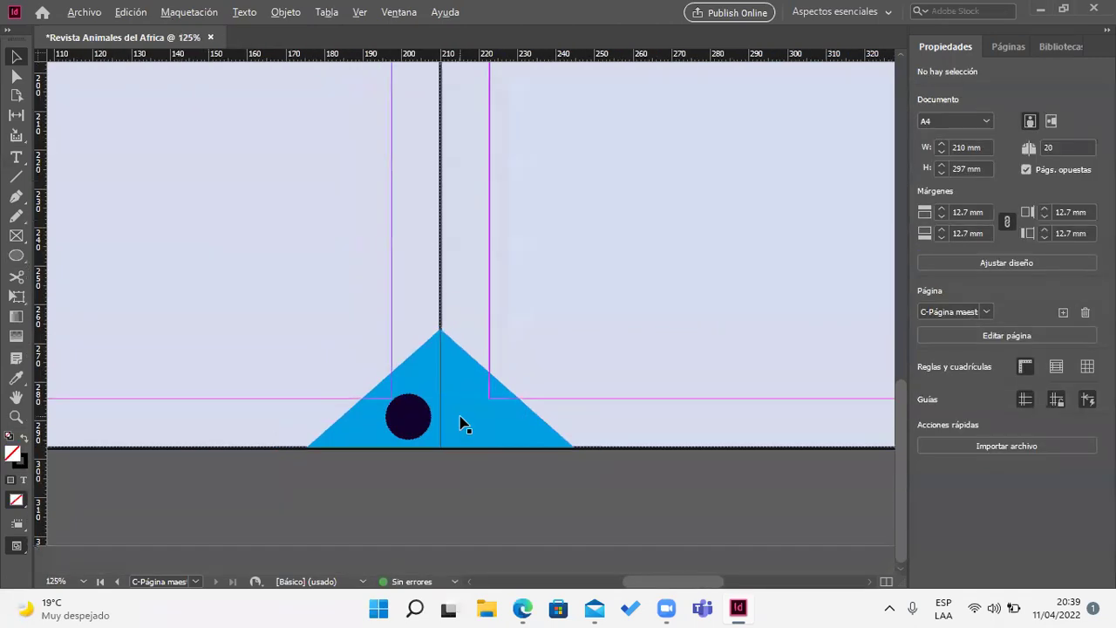
pyautogui.scroll(2, 451, 413)
pyautogui.moveTo(535, 375); pyautogui.dragTo(420, 351)
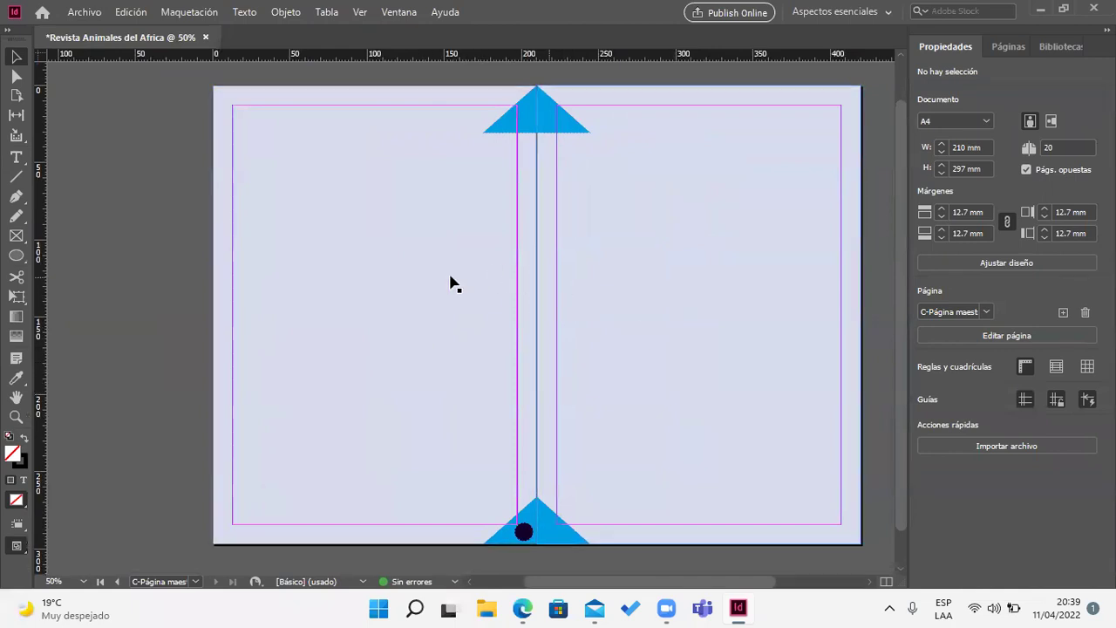
# Step: Create a new 210 × 297 mm document with 20 facing pages and 2 columns, and close it
pyautogui.click(86, 13)
pyautogui.moveTo(135, 15)
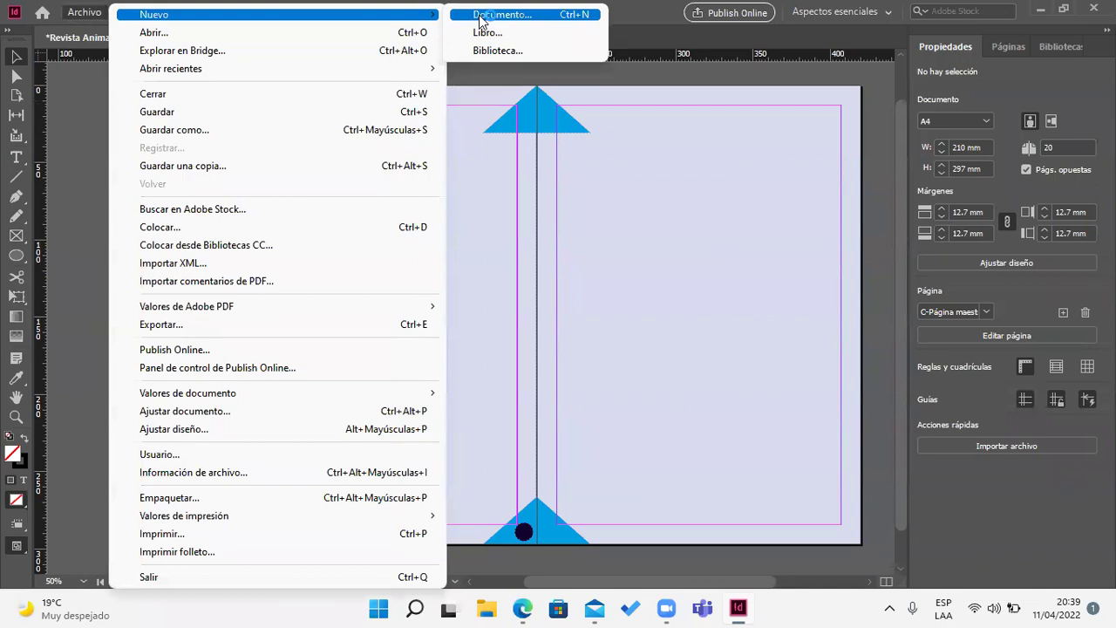
pyautogui.press('Return')
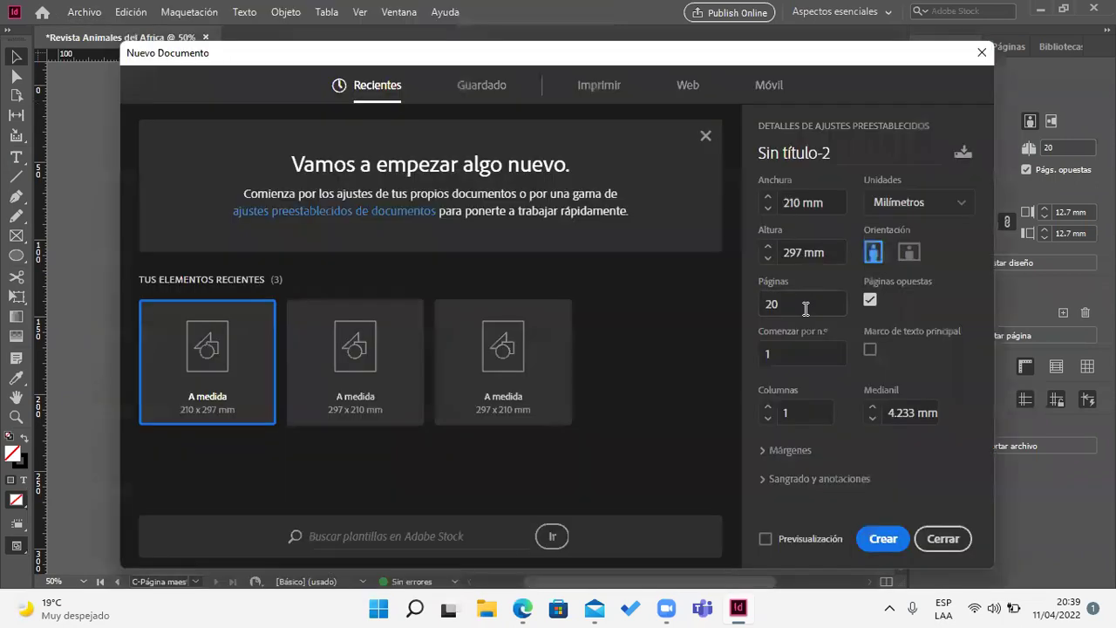
pyautogui.press('Tab')
pyautogui.press('Tab')
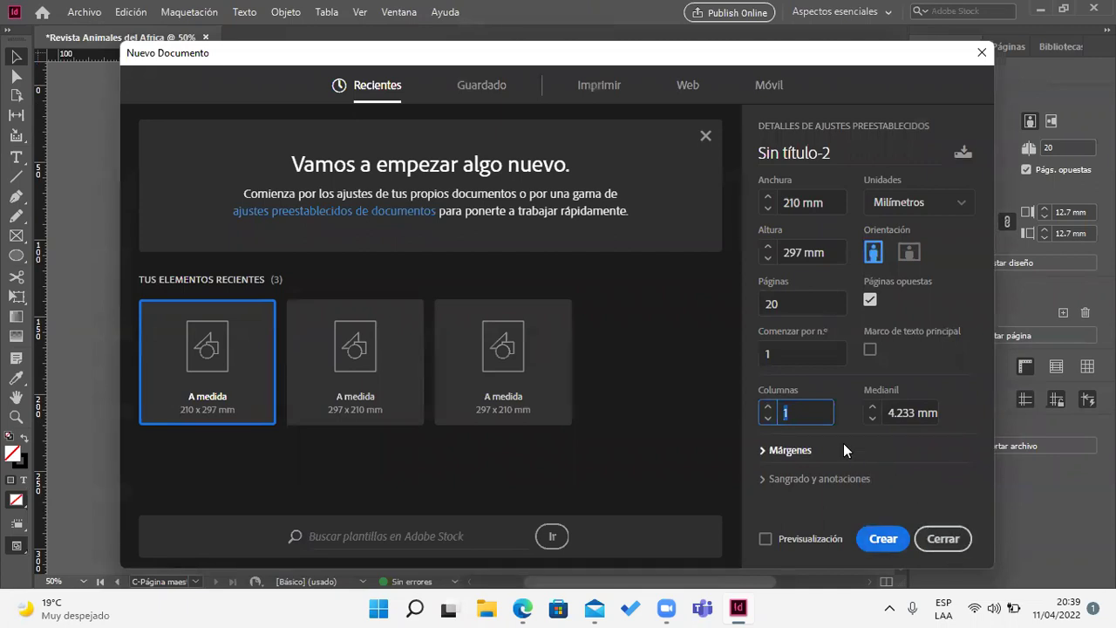
pyautogui.write('2')
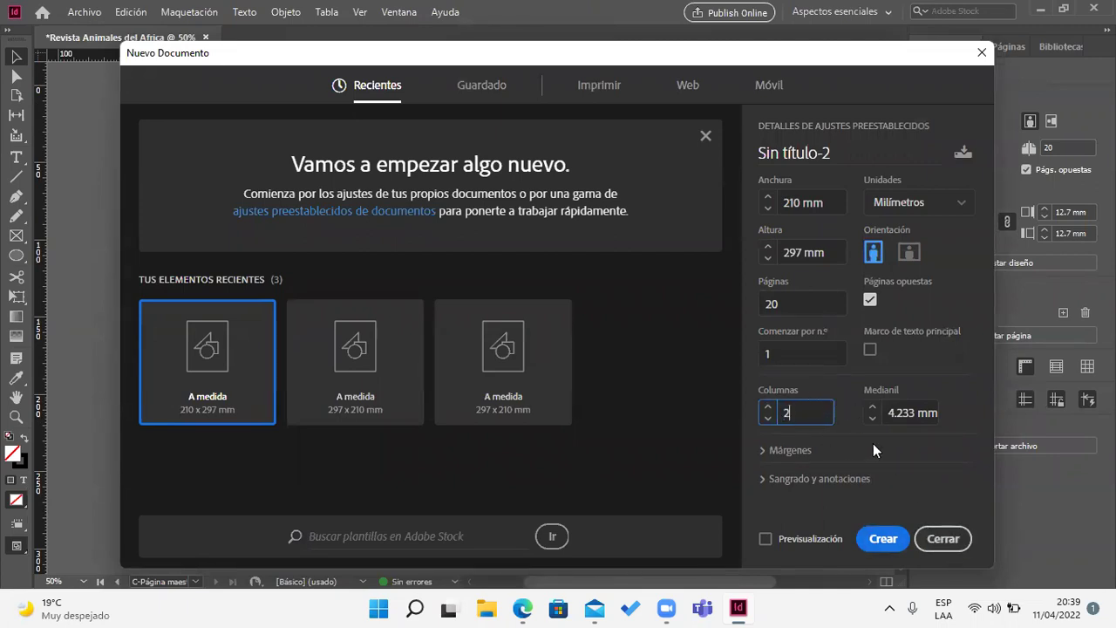
pyautogui.click(883, 539)
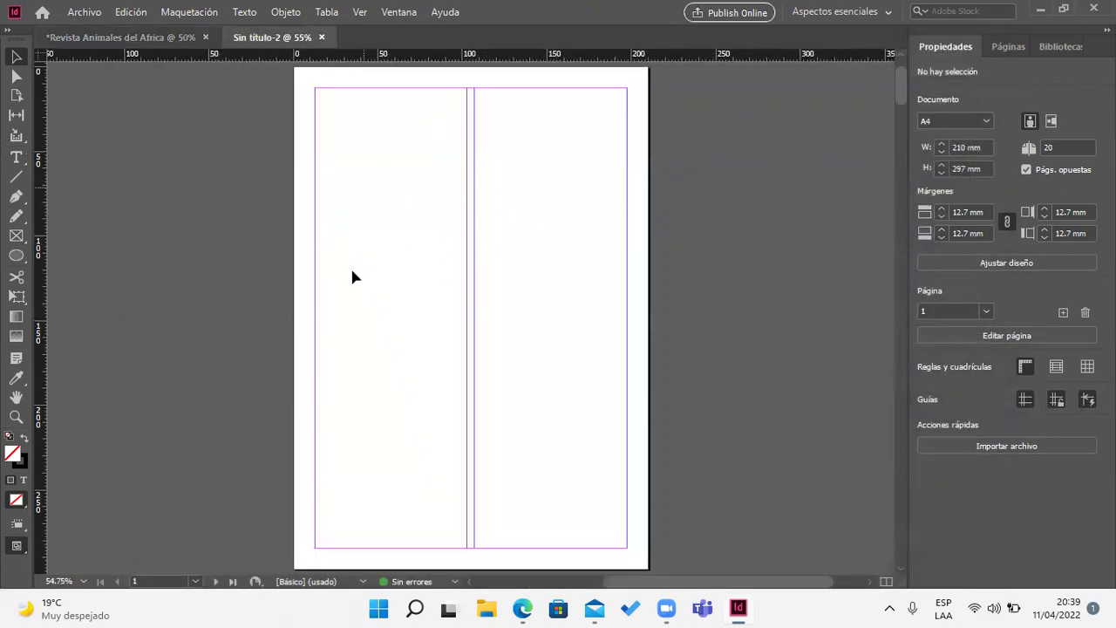
pyautogui.click(321, 38)
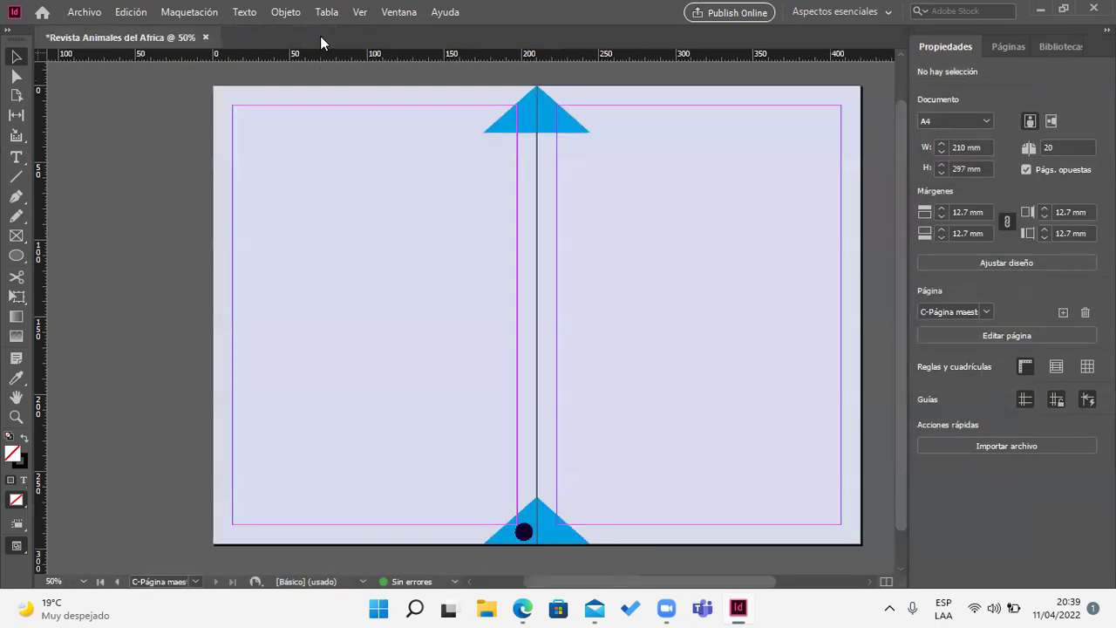
pyautogui.click(96, 18)
pyautogui.moveTo(297, 10)
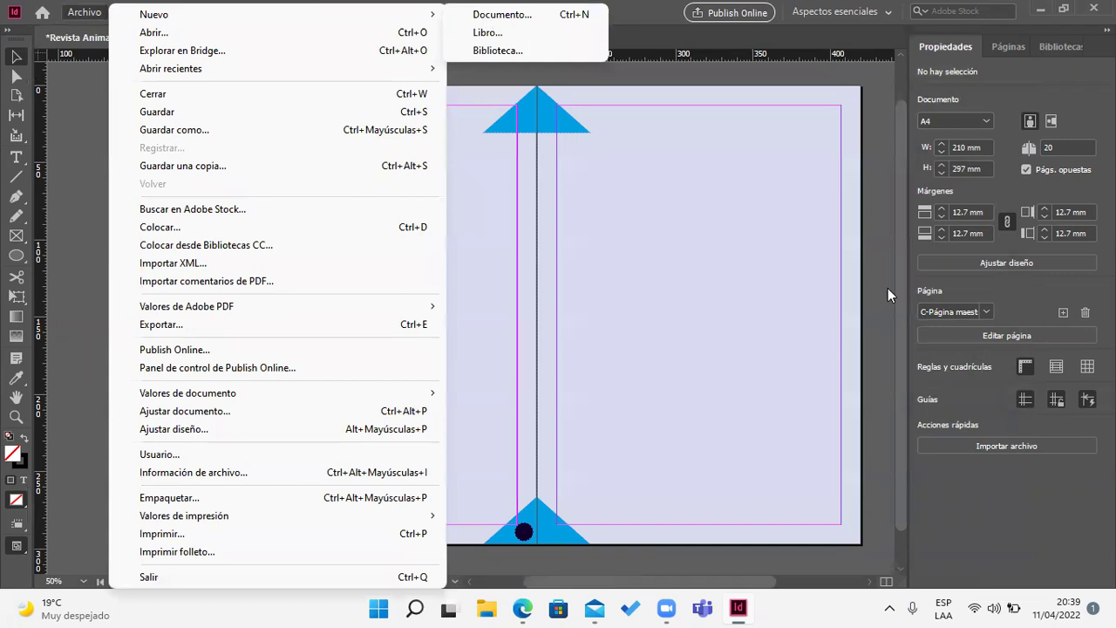
pyautogui.hotkey('ctrl', 'n')
pyautogui.click(795, 411)
pyautogui.click(767, 406)
pyautogui.click(767, 419)
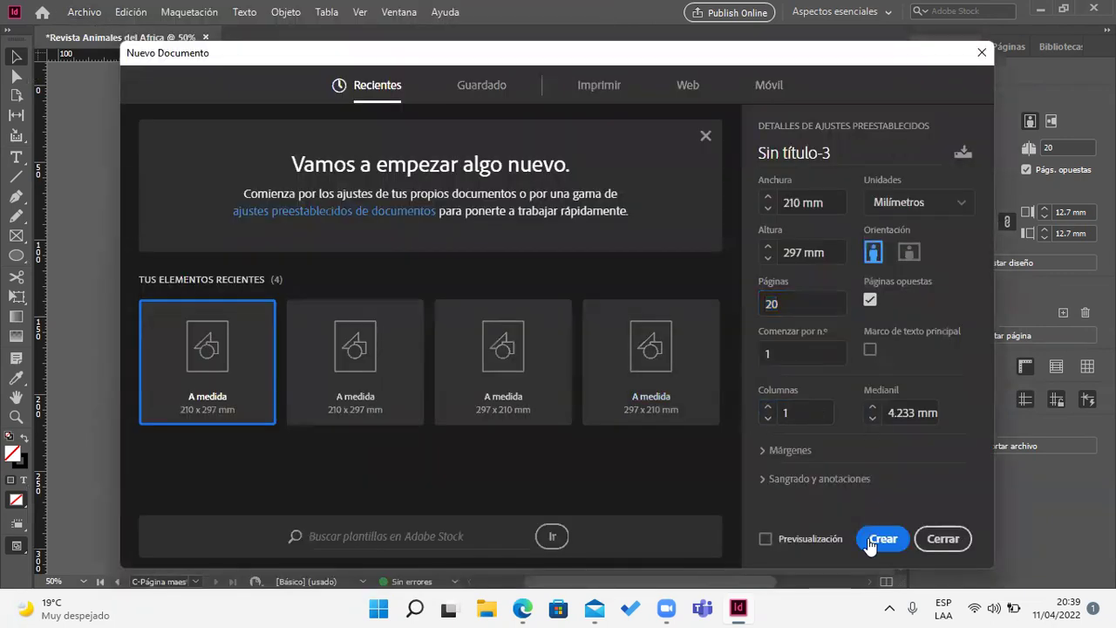
pyautogui.click(958, 539)
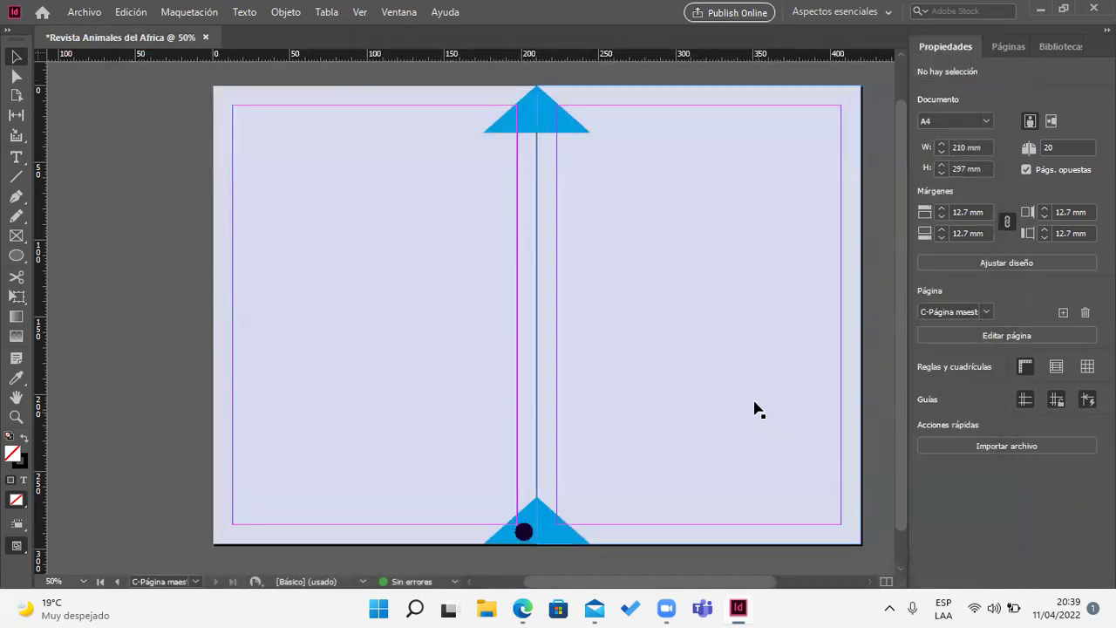
pyautogui.scroll(-1, 720, 414)
pyautogui.moveTo(630, 453); pyautogui.dragTo(588, 531)
pyautogui.scroll(3, 568, 531)
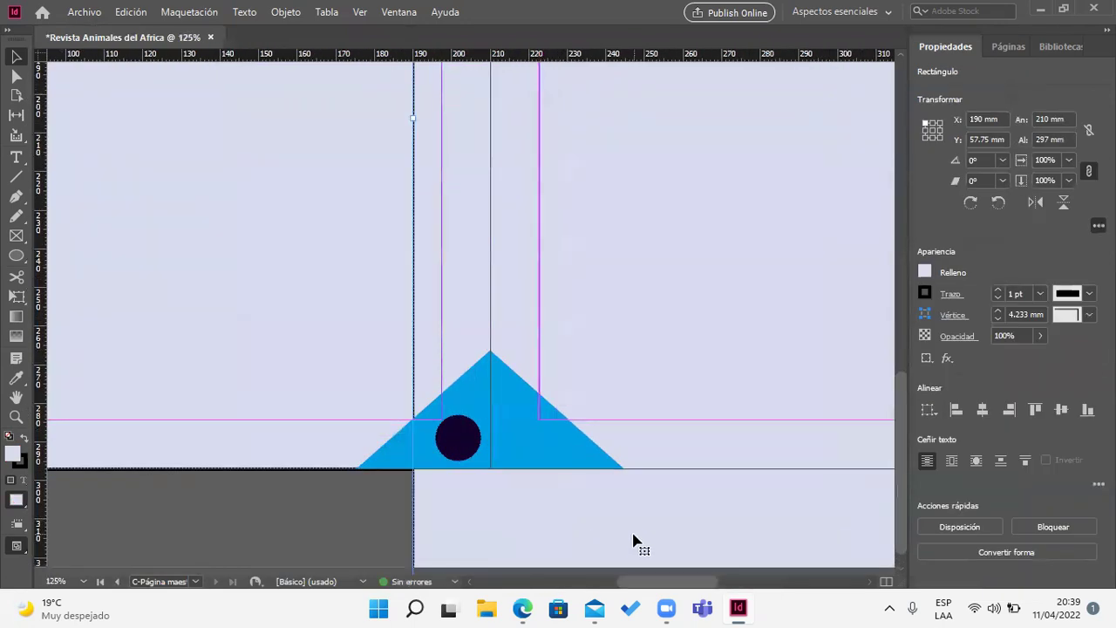
pyautogui.hotkey('ctrl', 'z')
# Step: Resize the dark circle on the left page's bottom triangle to about 11.7 mm wide, and duplicate it horizontally onto the right page's triangle
pyautogui.scroll(2, 521, 491)
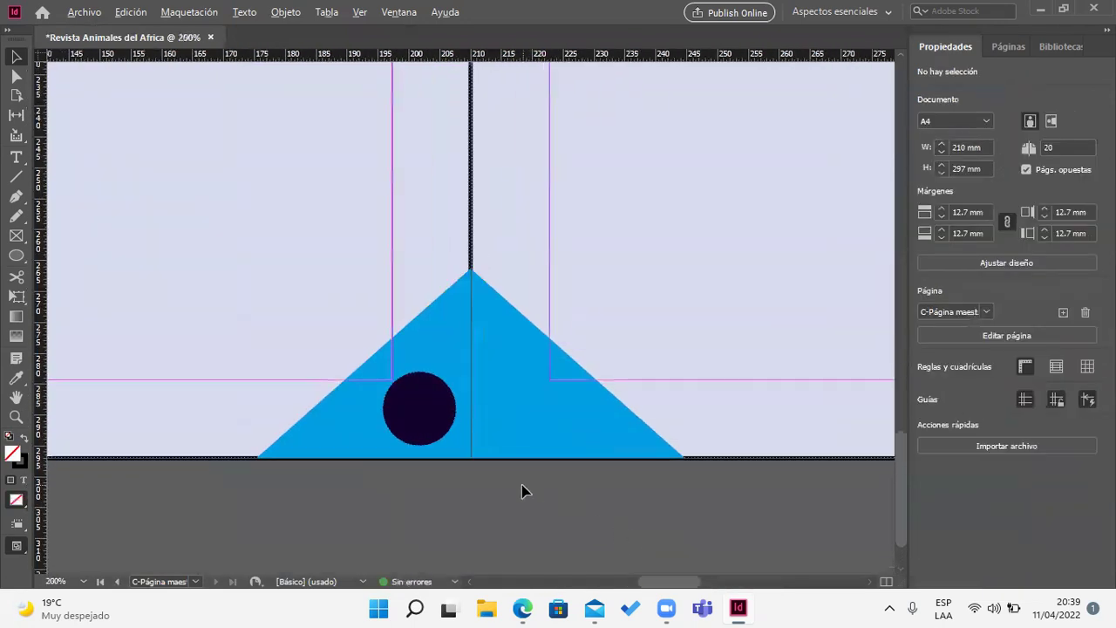
pyautogui.scroll(2, 522, 490)
pyautogui.click(348, 371)
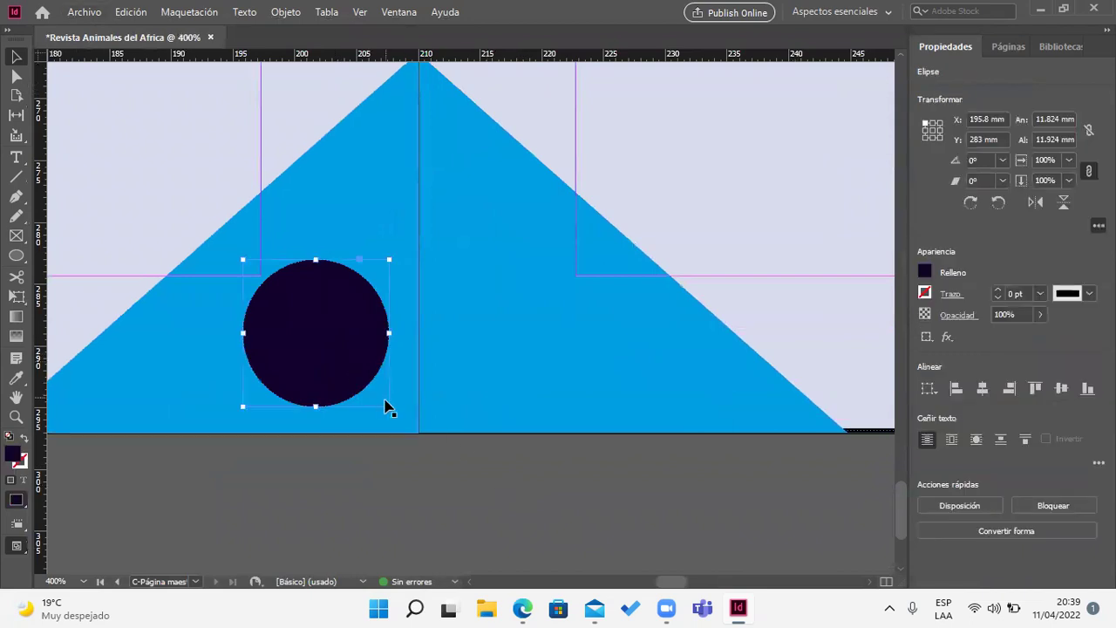
pyautogui.moveTo(388, 407); pyautogui.dragTo(361, 393)
pyautogui.moveTo(231, 249); pyautogui.dragTo(253, 269)
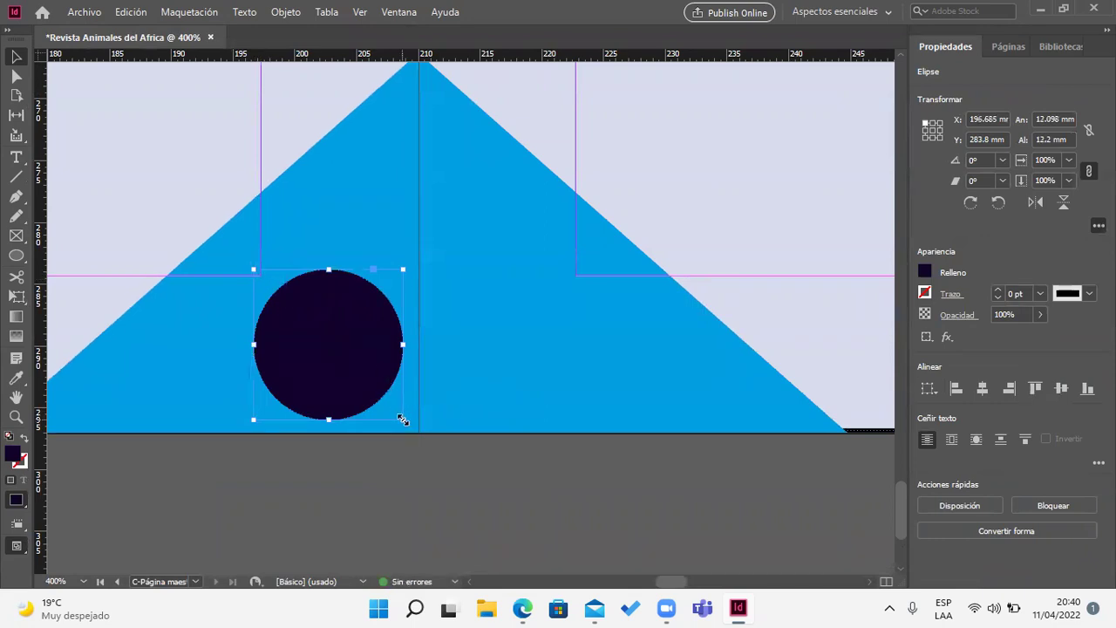
pyautogui.moveTo(402, 419); pyautogui.dragTo(398, 415)
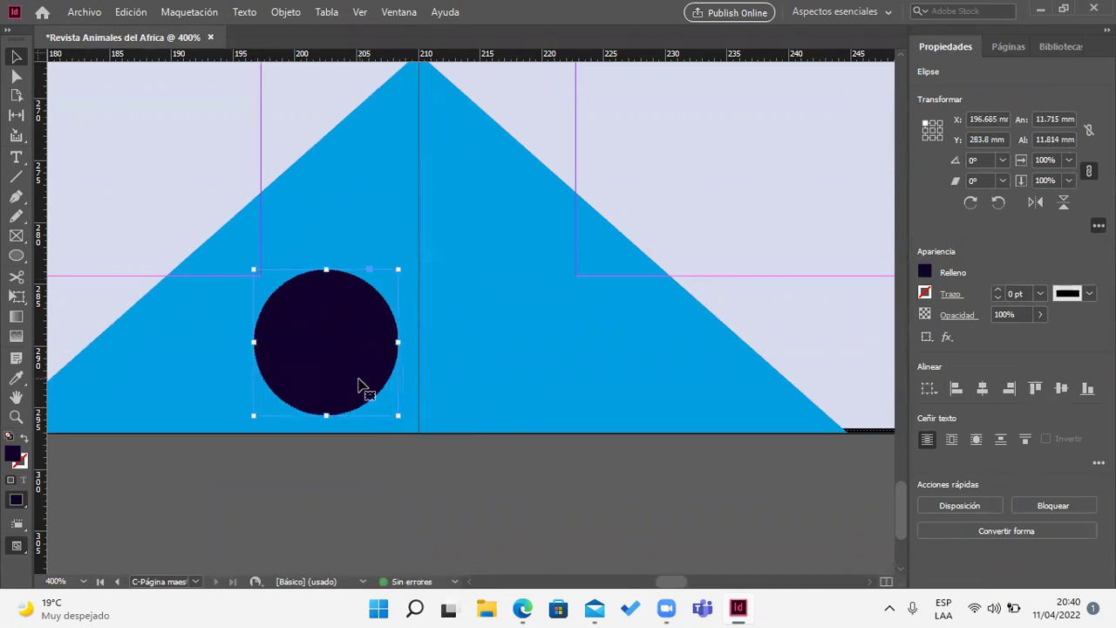
pyautogui.moveTo(357, 386); pyautogui.dragTo(540, 385)
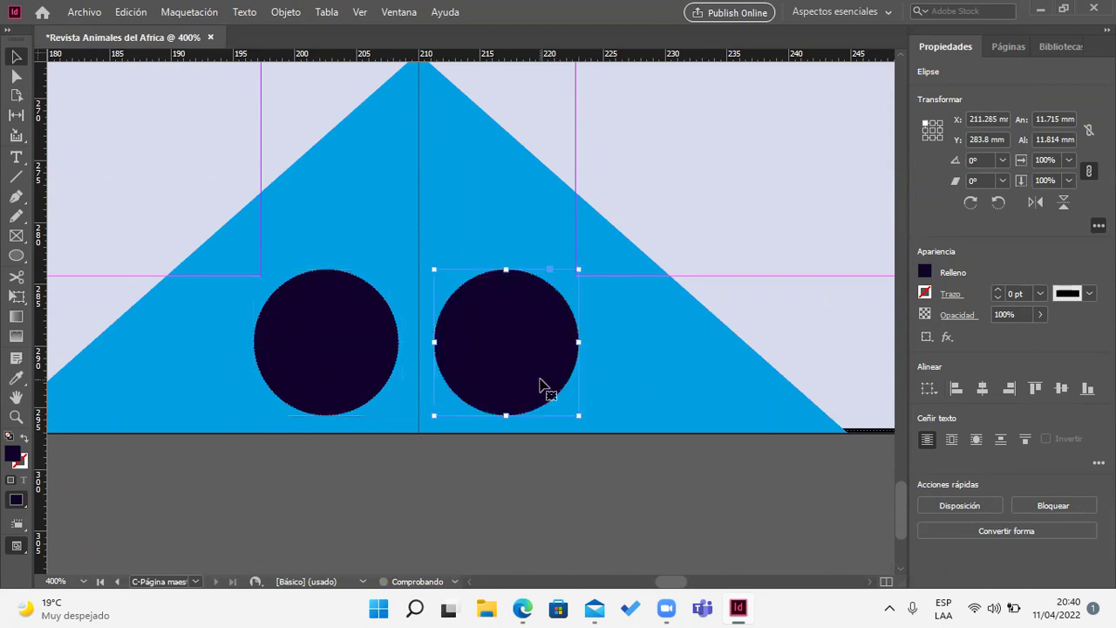
pyautogui.click(660, 466)
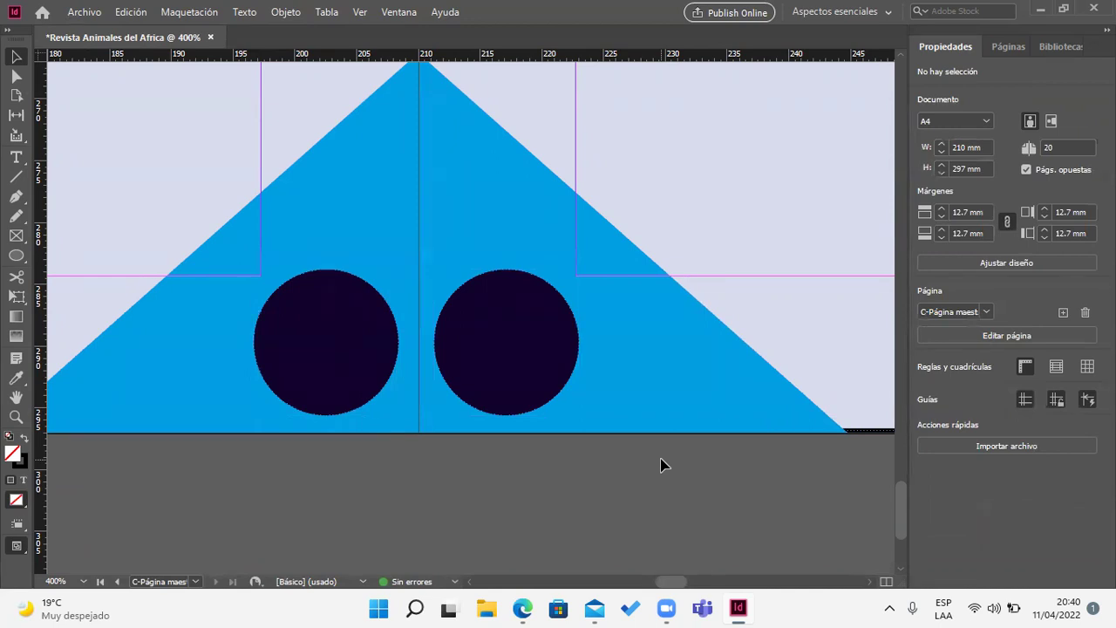
# Step: Create a text frame inside the left page's dark circle and insert the current page number marker
pyautogui.click(16, 157)
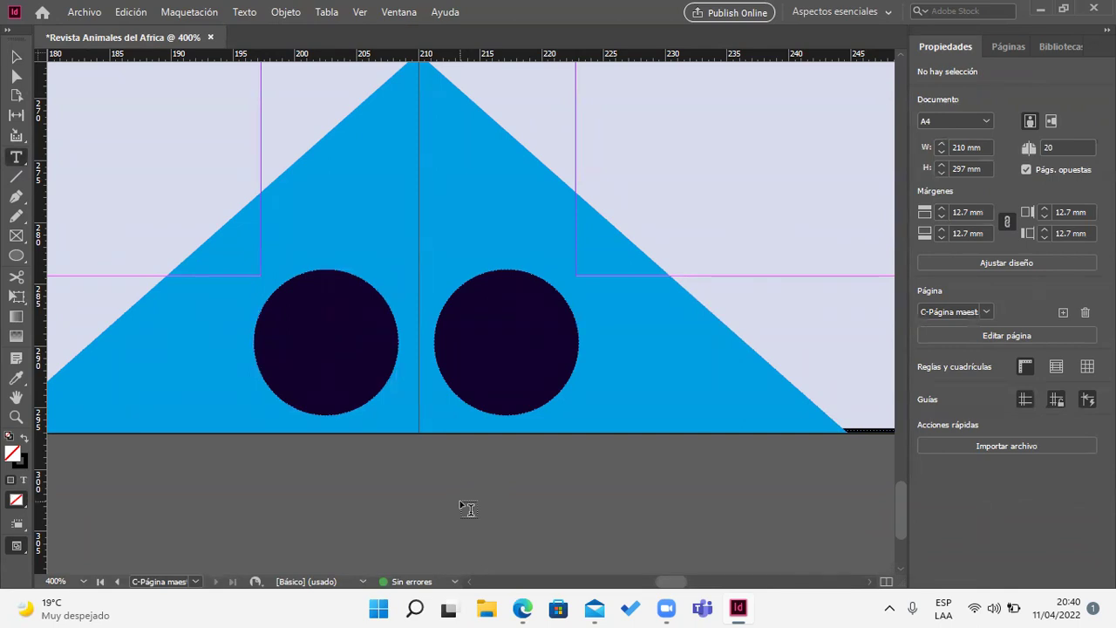
pyautogui.click(26, 163)
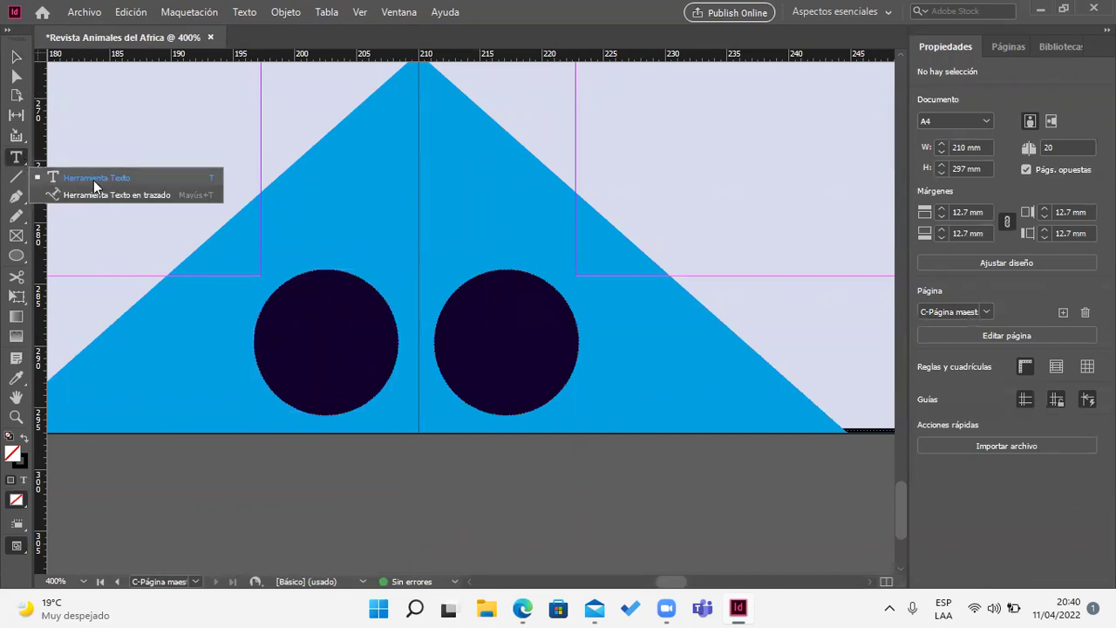
pyautogui.click(93, 180)
pyautogui.moveTo(290, 298); pyautogui.dragTo(364, 384)
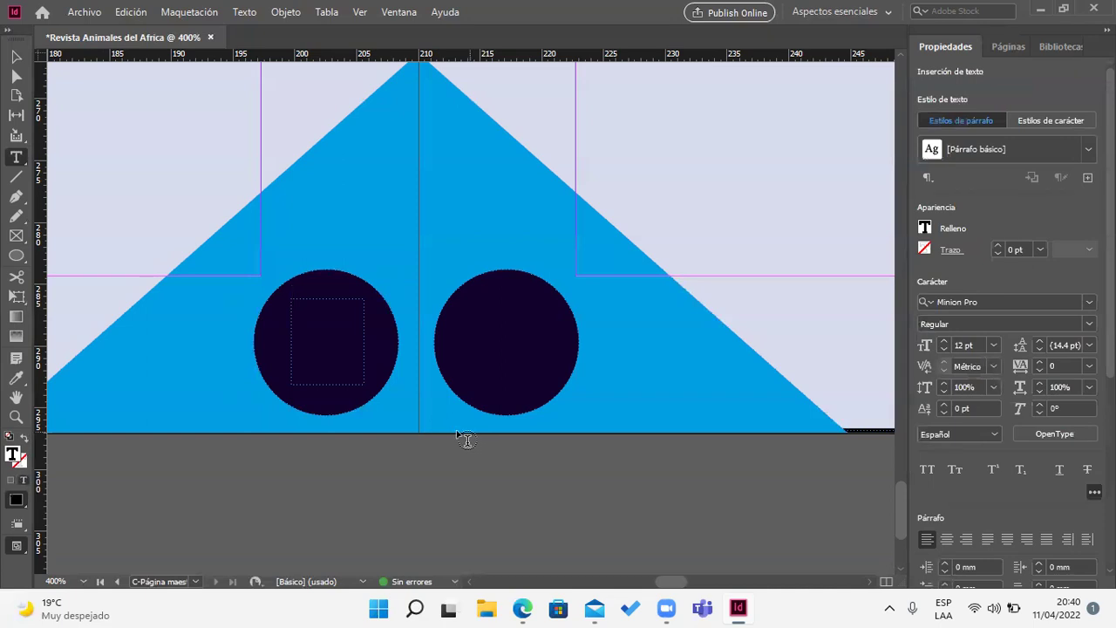
pyautogui.click(247, 26)
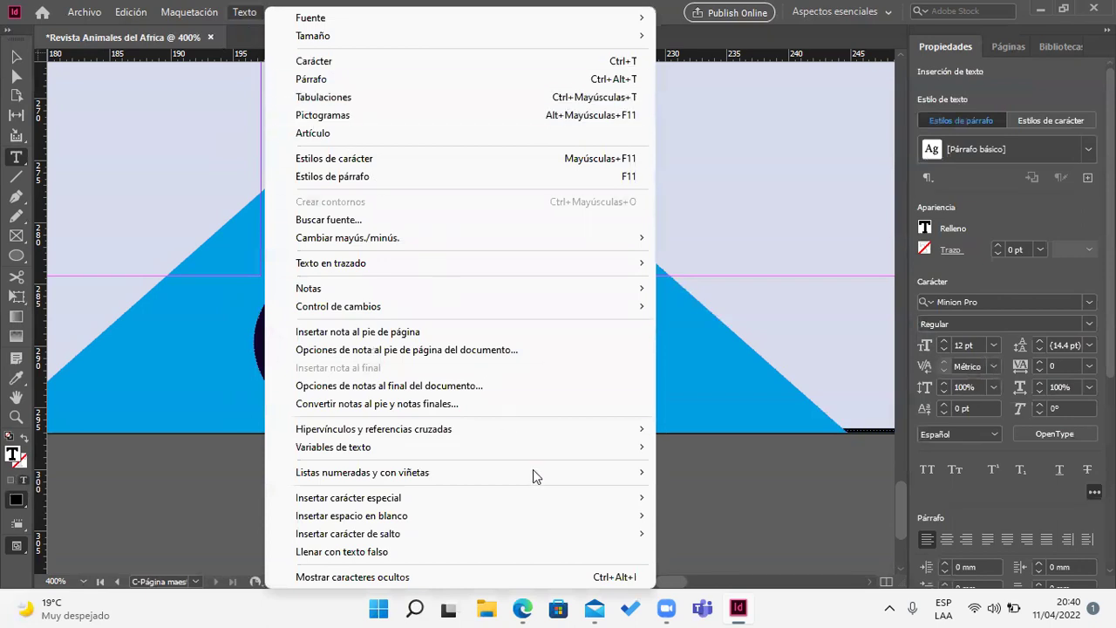
pyautogui.moveTo(542, 496)
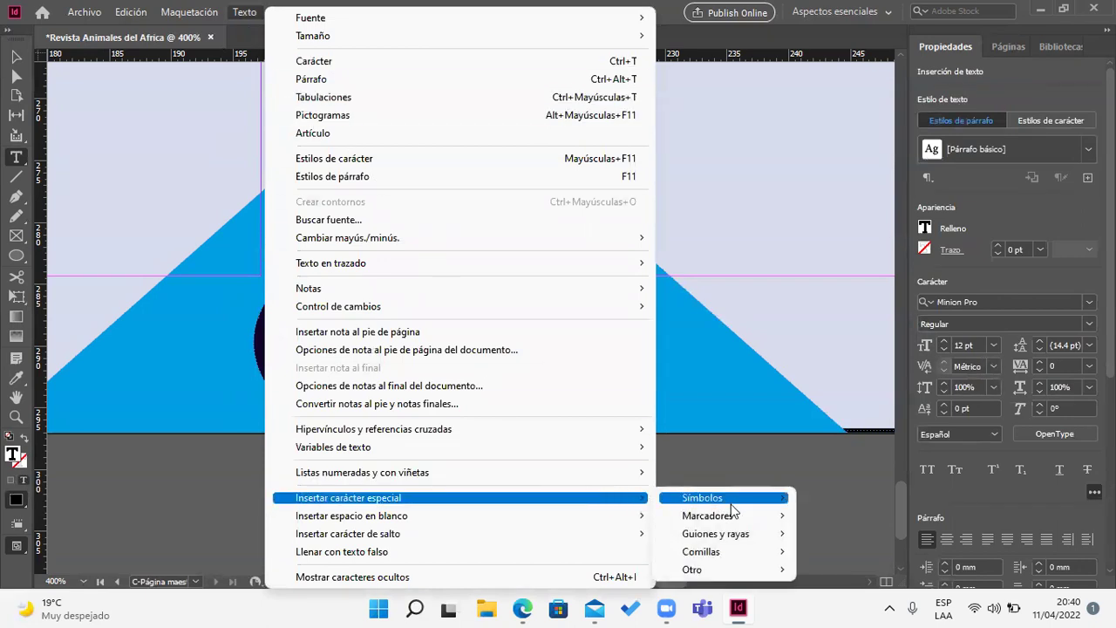
pyautogui.moveTo(766, 521)
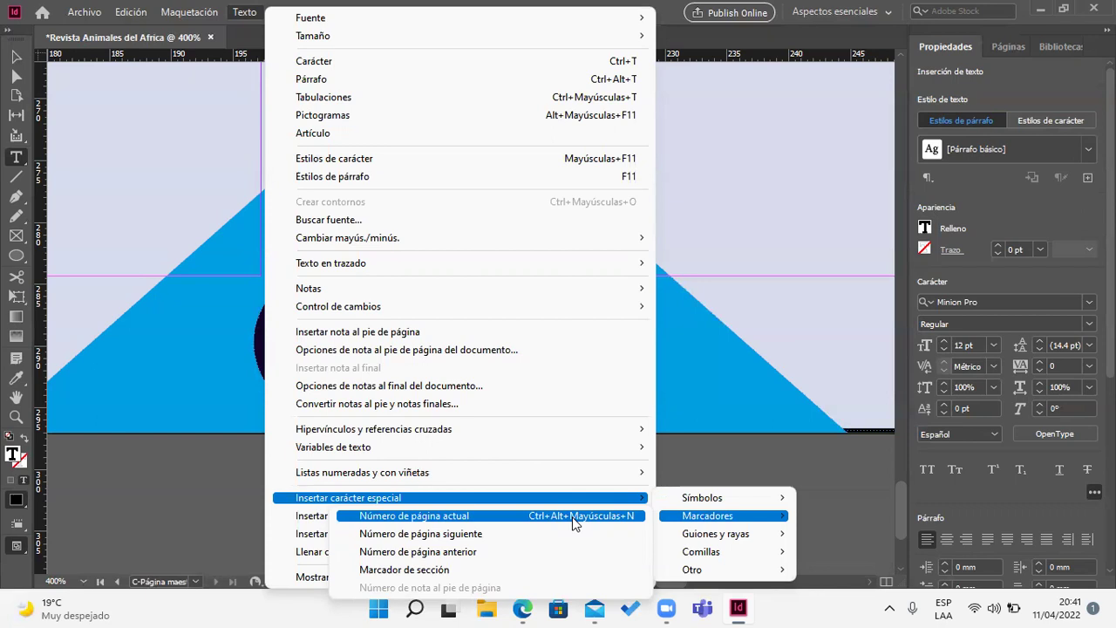
pyautogui.click(573, 517)
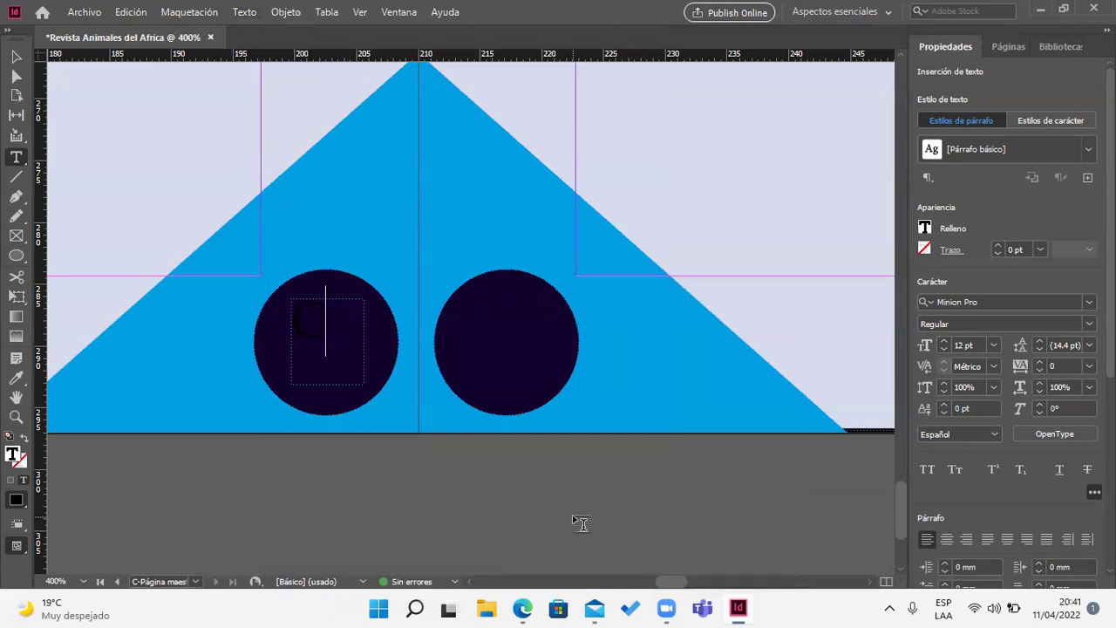
# Step: Format the page number marker in the left circle with the [Papel] fill and a 15 pt size
pyautogui.moveTo(324, 331); pyautogui.dragTo(295, 324)
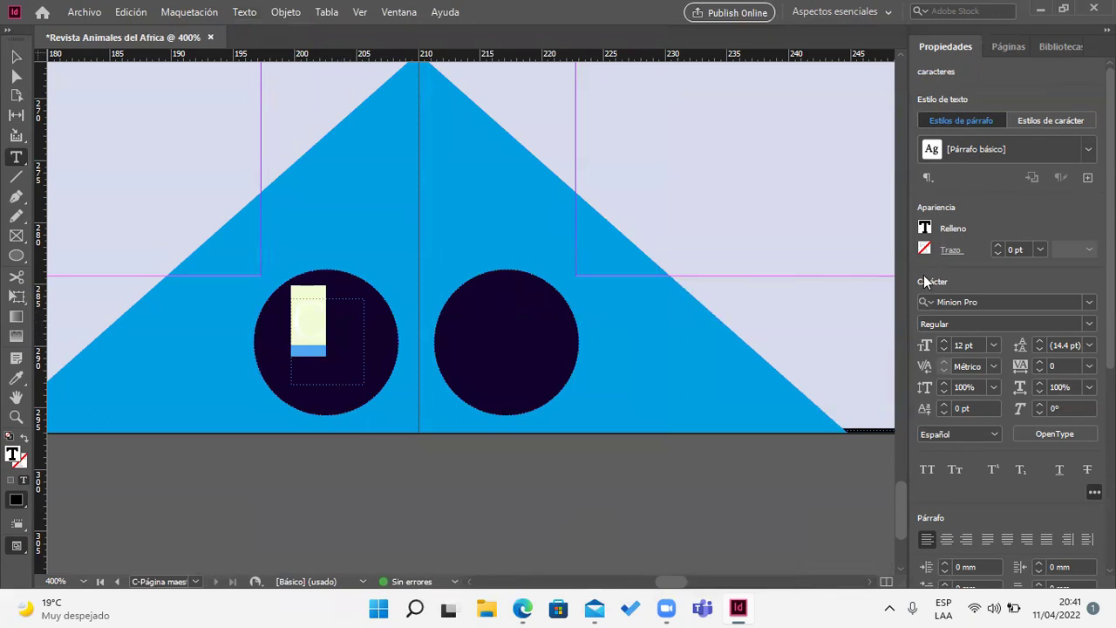
pyautogui.click(925, 228)
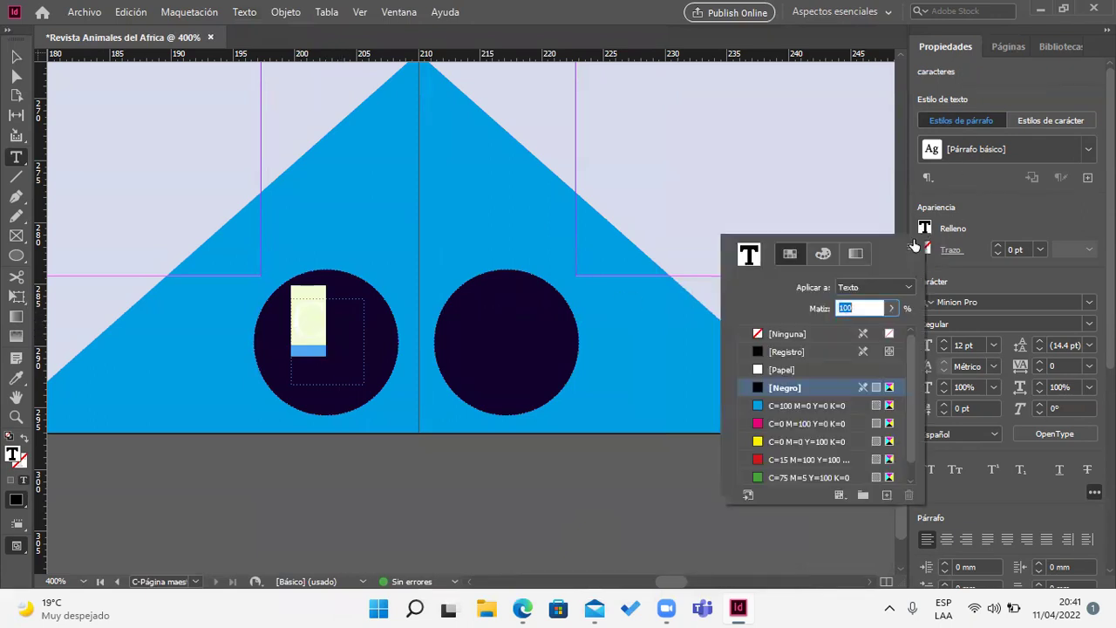
pyautogui.click(781, 369)
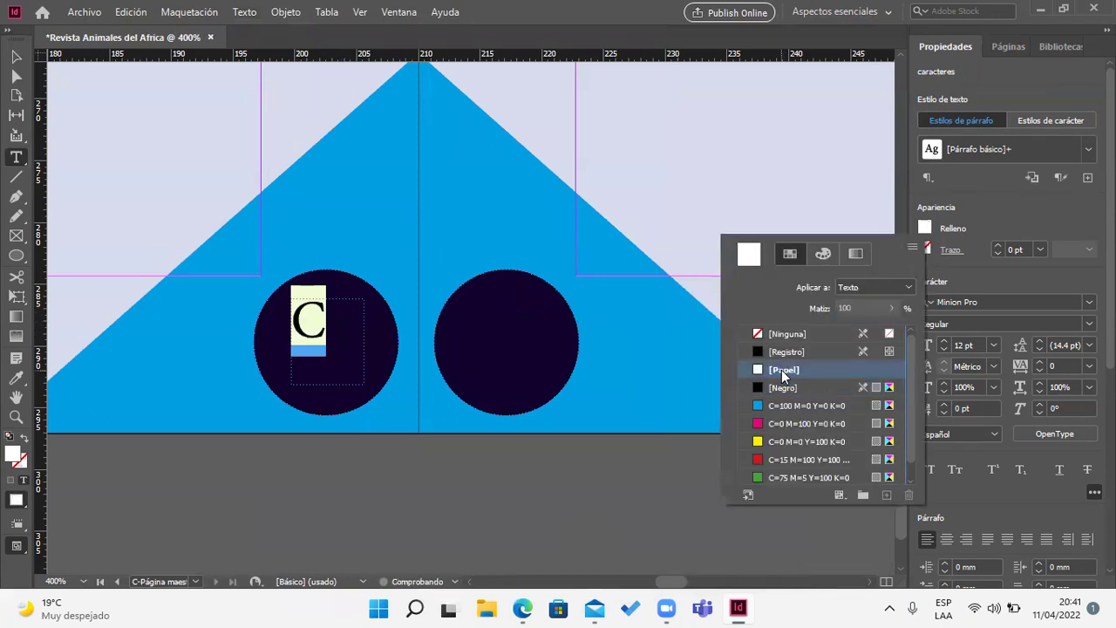
pyautogui.click(15, 56)
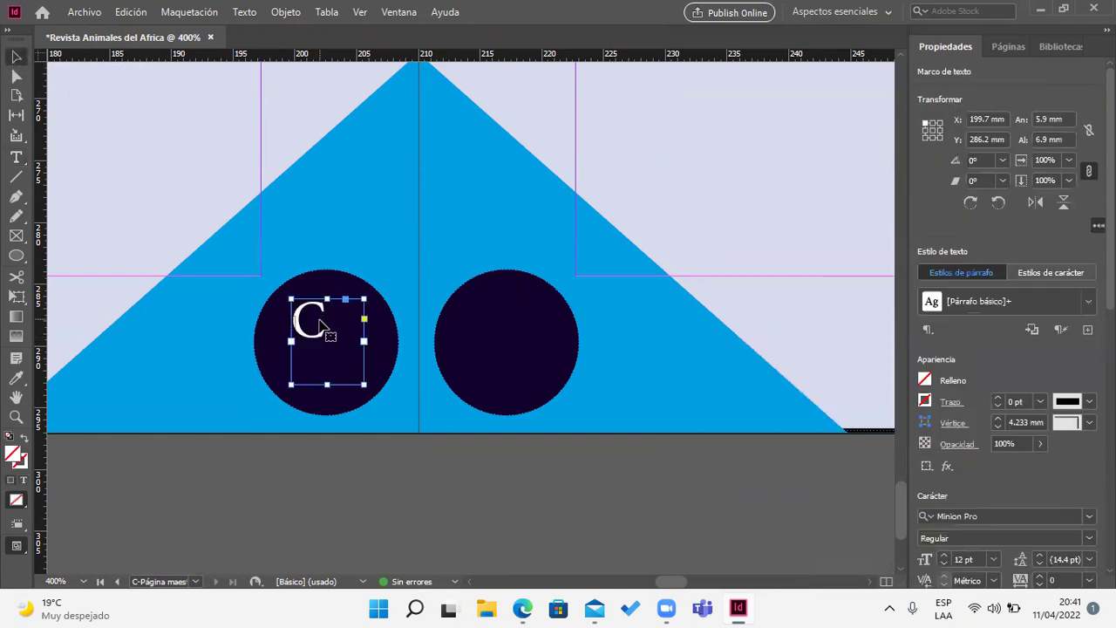
pyautogui.doubleClick(323, 327)
pyautogui.click(943, 342)
pyautogui.click(942, 342)
pyautogui.click(943, 341)
# Step: Shrink the page number frame around its character, centre it in the left circle, and duplicate it into the right circle
pyautogui.click(16, 57)
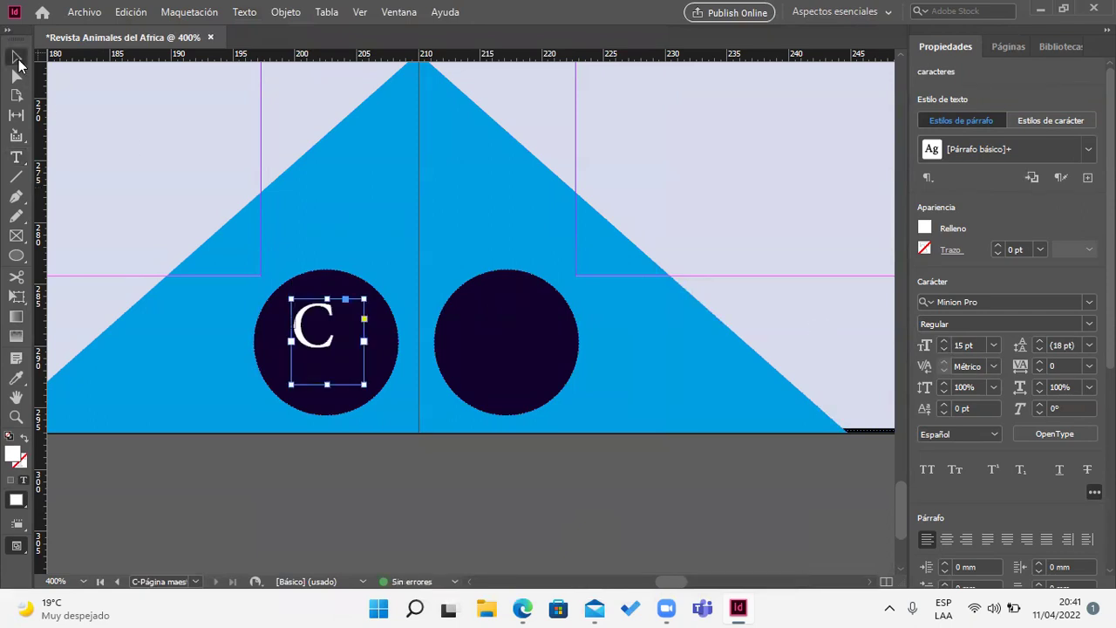
pyautogui.moveTo(364, 382); pyautogui.dragTo(521, 365)
pyautogui.click(508, 462)
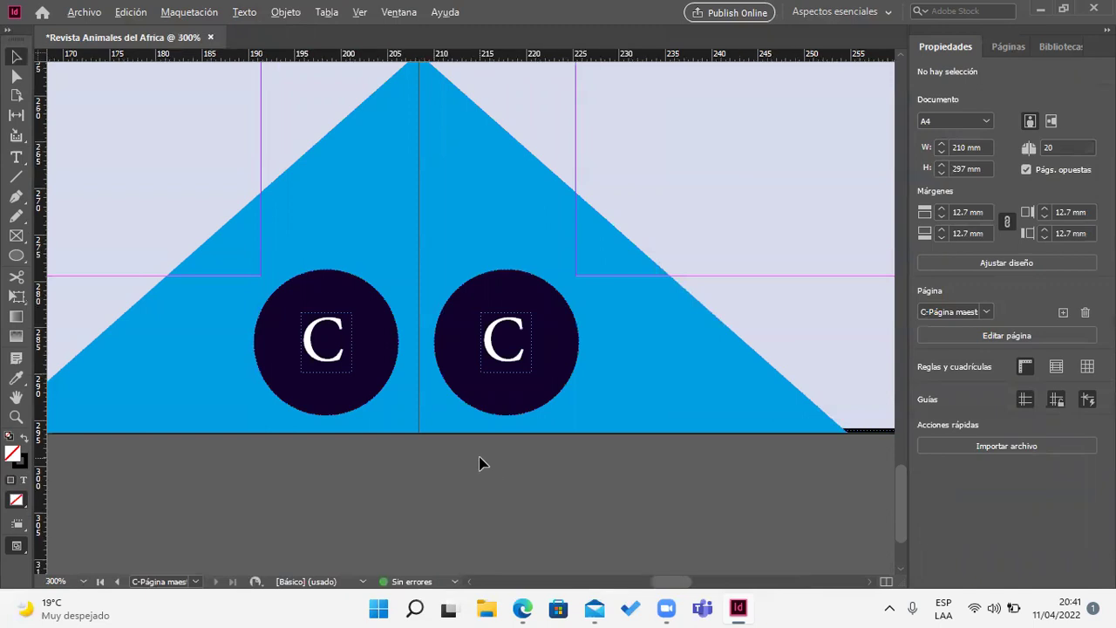
# Step: Set the stroke of the lavender background rectangles on both pages of master C to 0 pt
pyautogui.scroll(-4, 482, 460)
pyautogui.scroll(4, 482, 461)
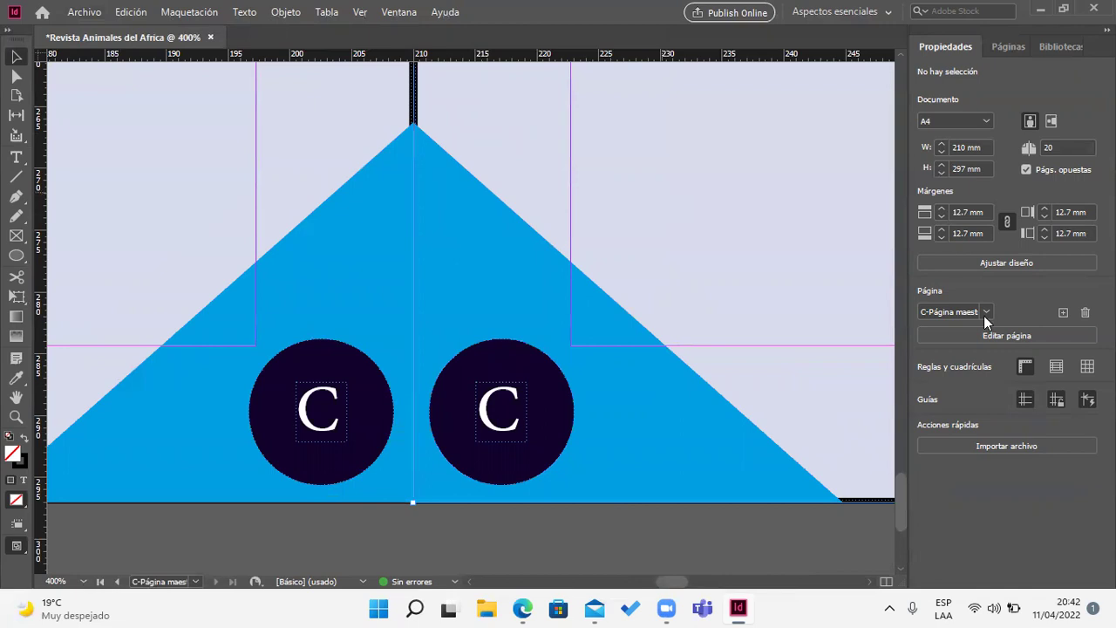
pyautogui.hotkey('ctrl', 'a')
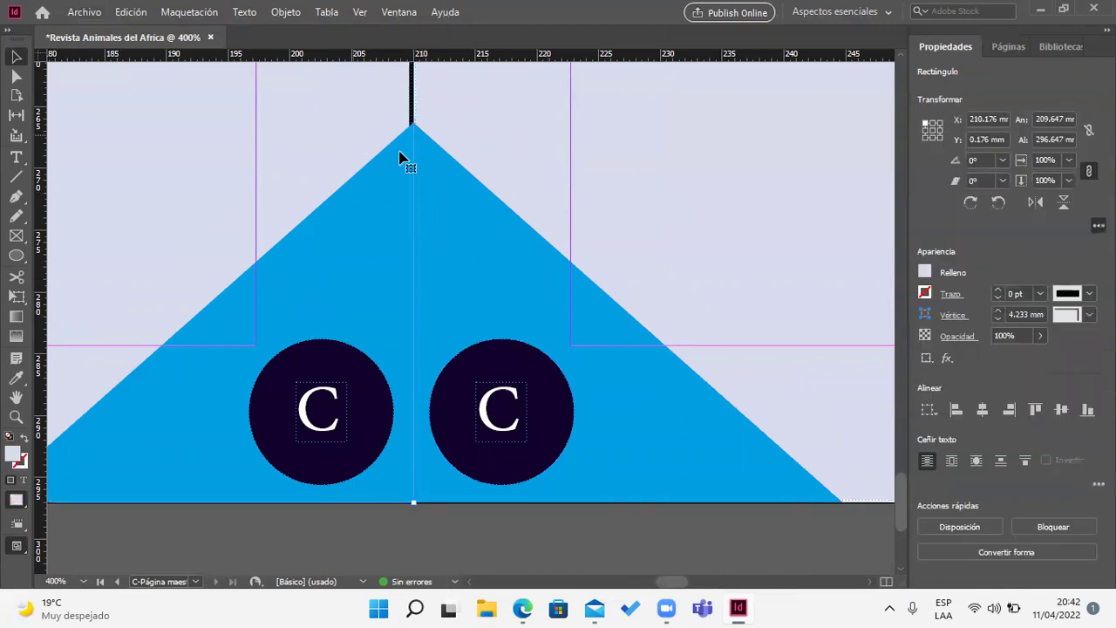
pyautogui.click(997, 297)
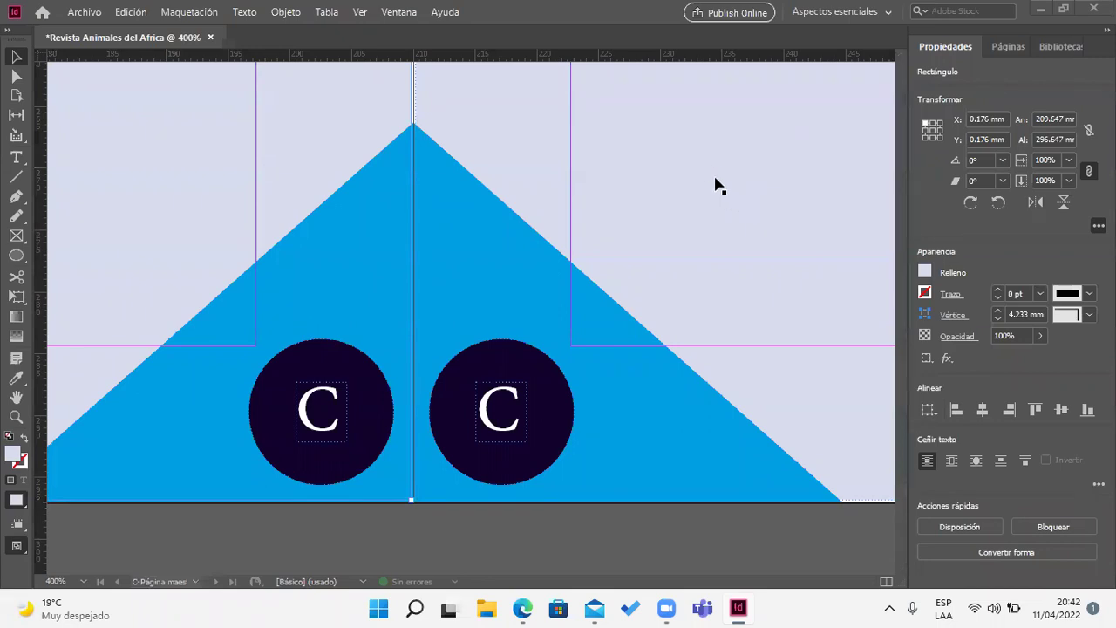
# Step: Flip the cyan triangle at the top of the right page vertically and place it against the top edge beside the spine
pyautogui.scroll(-4, 688, 302)
pyautogui.scroll(-5, 695, 301)
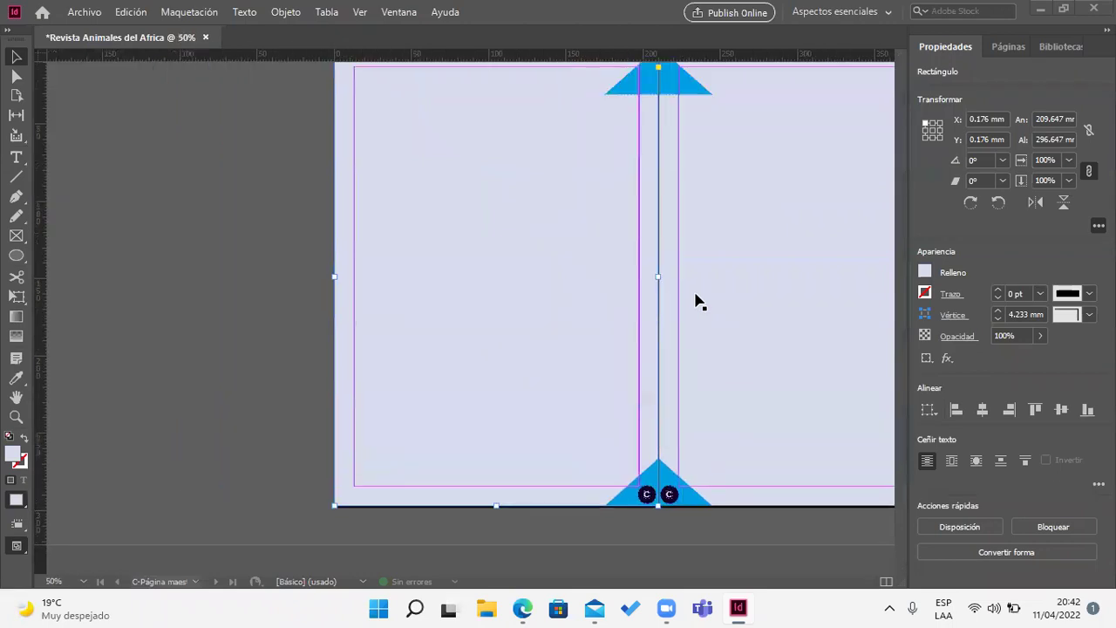
pyautogui.scroll(2, 695, 301)
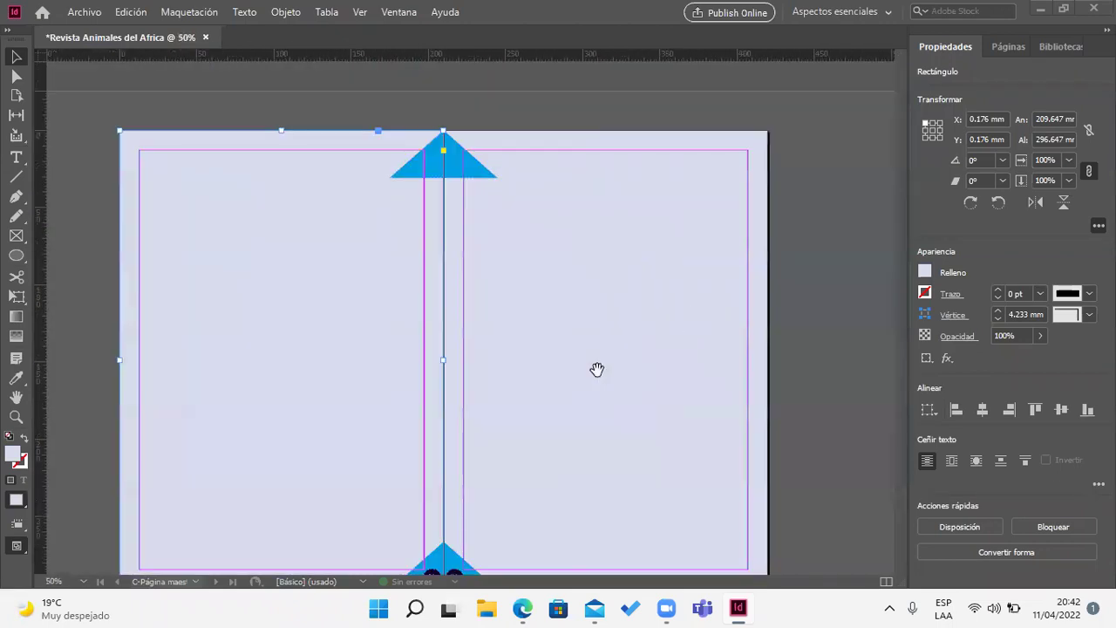
pyautogui.click(452, 133)
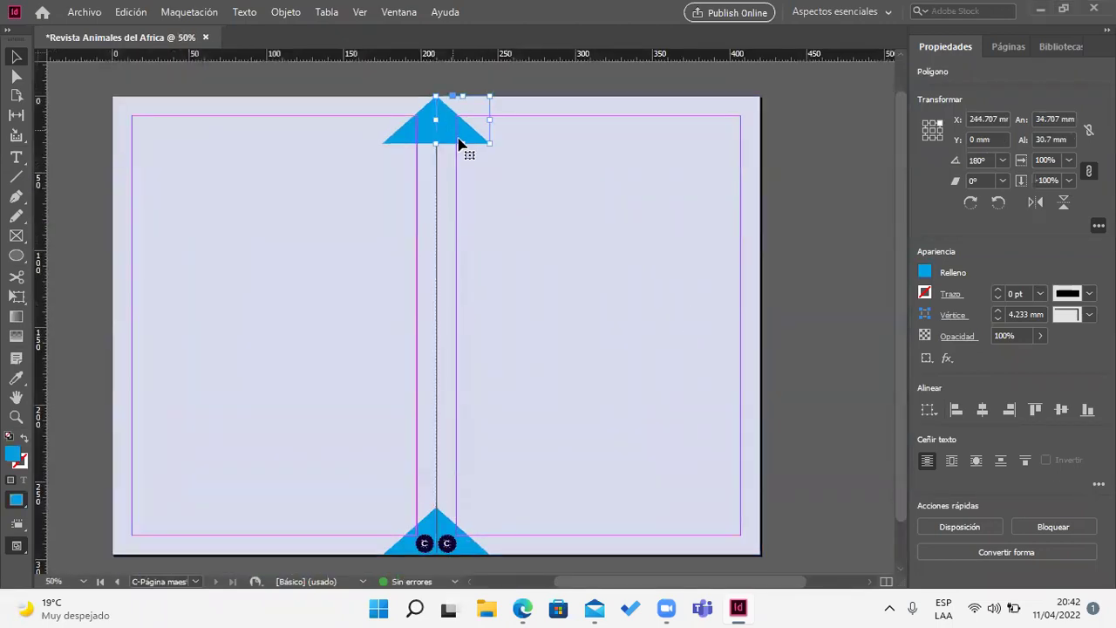
pyautogui.click(1063, 202)
pyautogui.moveTo(445, 80); pyautogui.dragTo(446, 131)
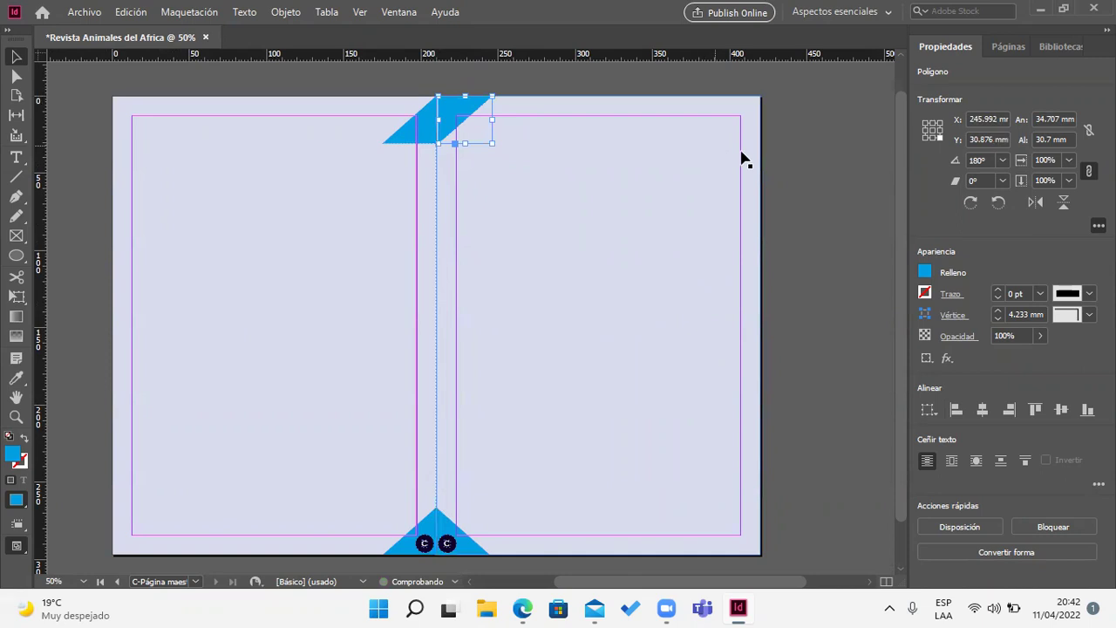
pyautogui.click(826, 168)
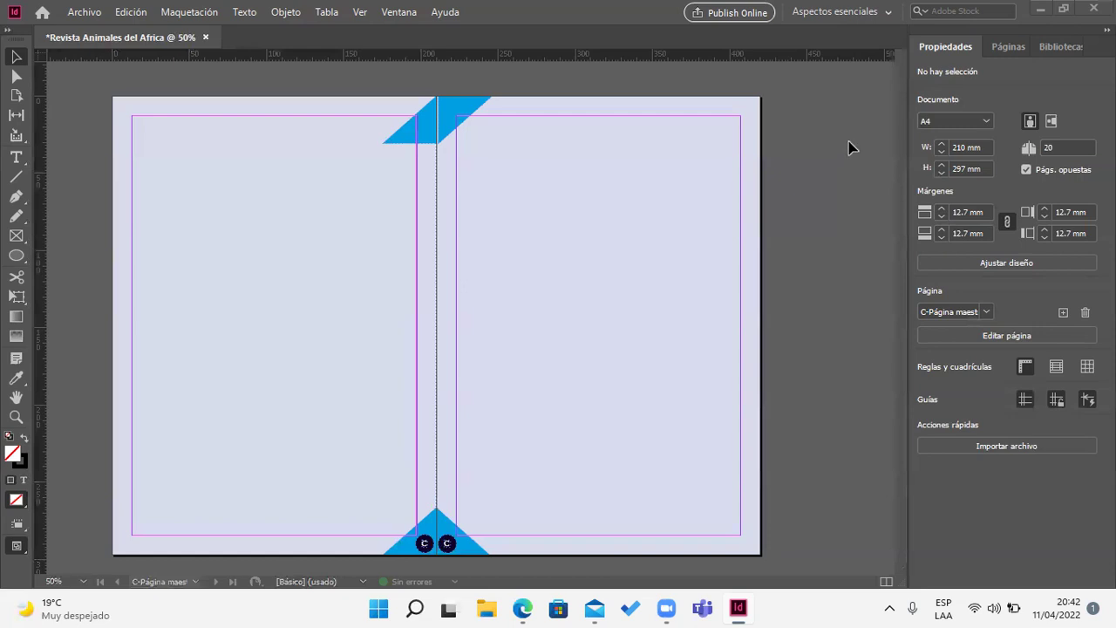
# Step: Display master spreads A and B in turn to compare their designs, and return to master spread C
pyautogui.click(1006, 48)
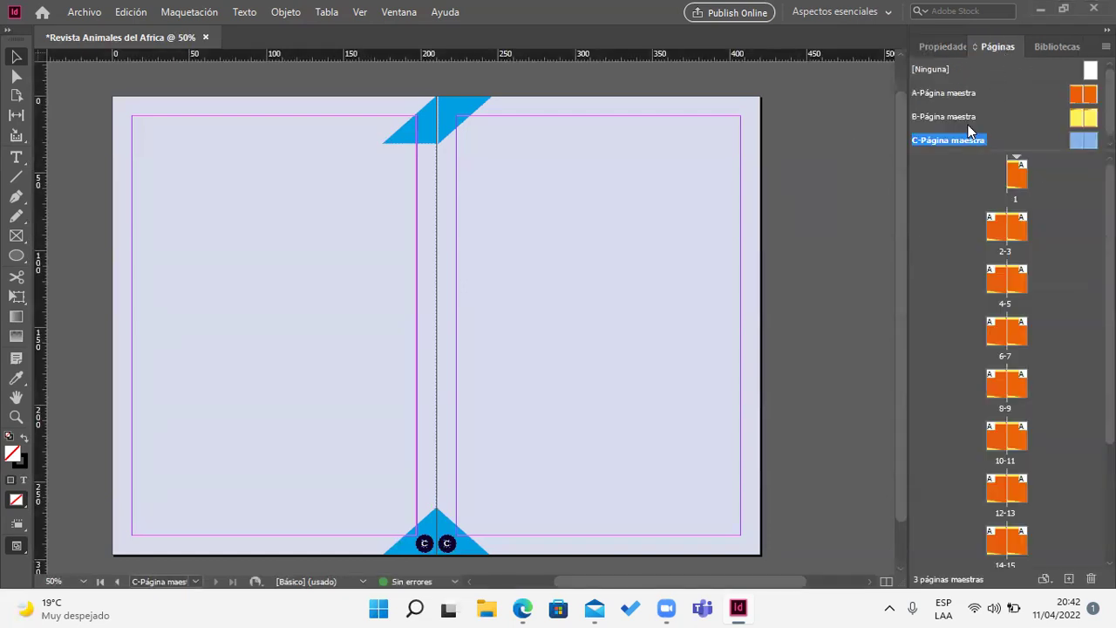
pyautogui.doubleClick(942, 93)
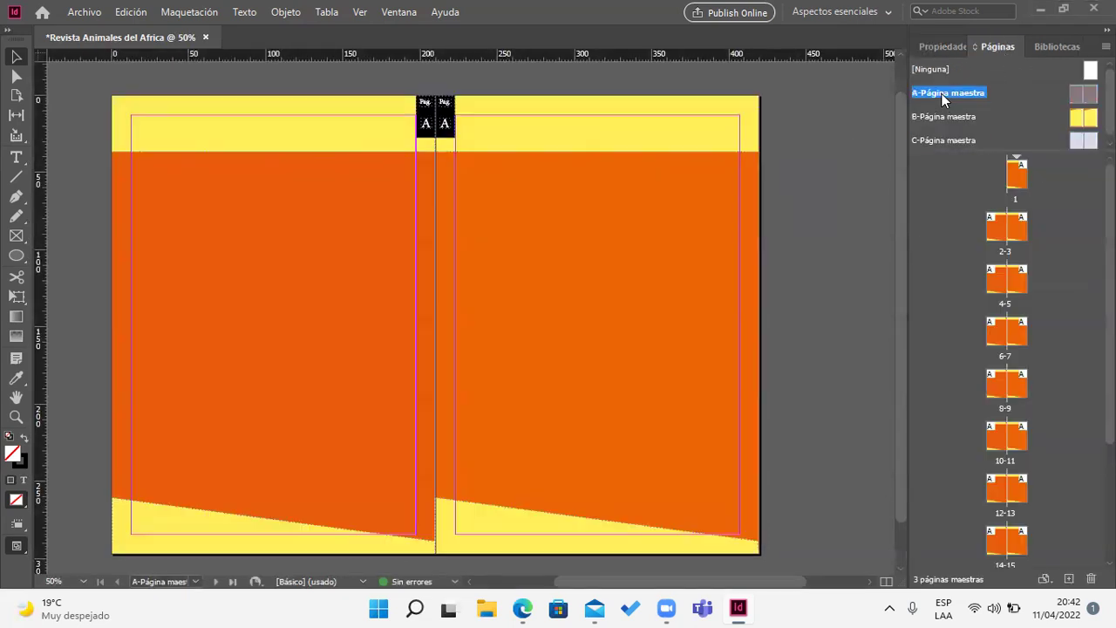
pyautogui.doubleClick(941, 117)
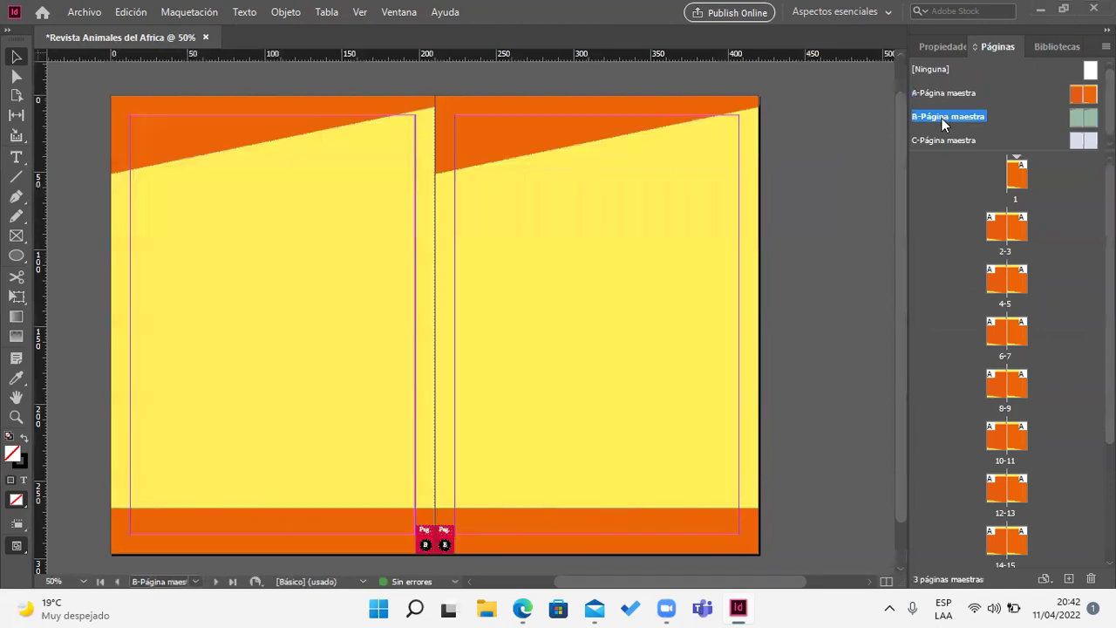
pyautogui.doubleClick(943, 138)
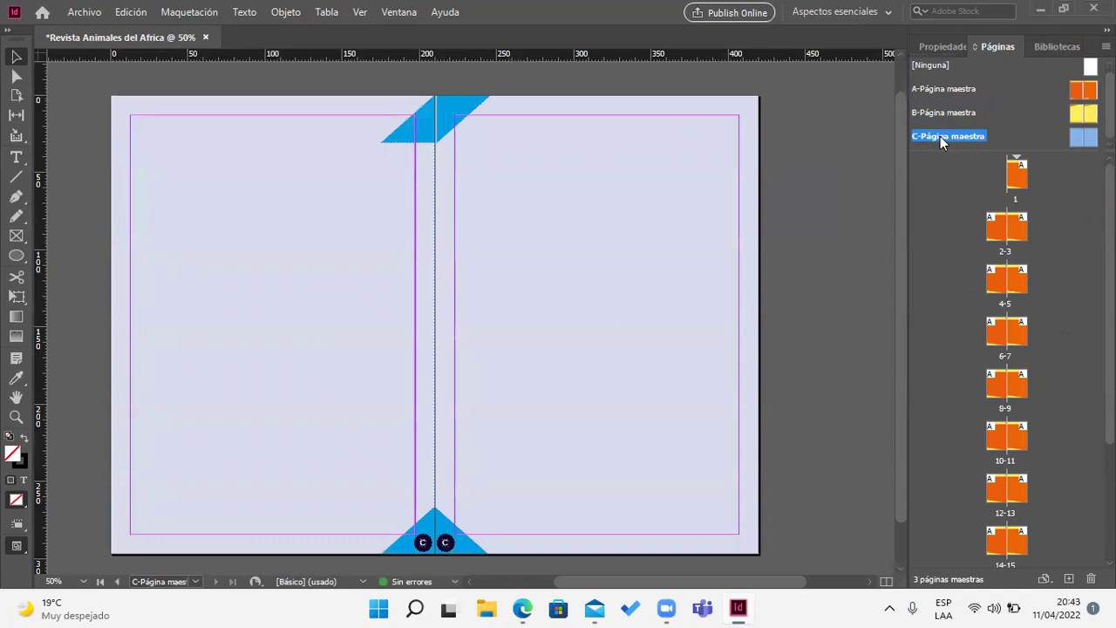
pyautogui.hotkey('ctrl', '1')
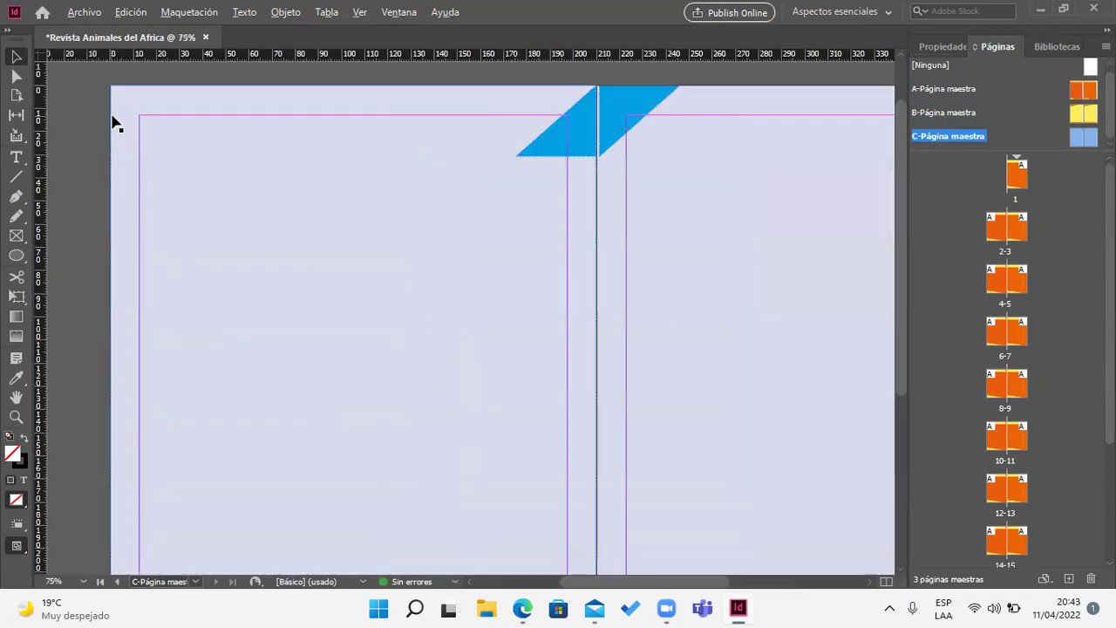
# Step: Draw a rectangle about 76 by 12.5 mm in the left page's top outer corner, filled with C=100 M=0 Y=0 K=0 and with a 0 pt stroke
pyautogui.moveTo(15, 235); pyautogui.dragTo(51, 270)
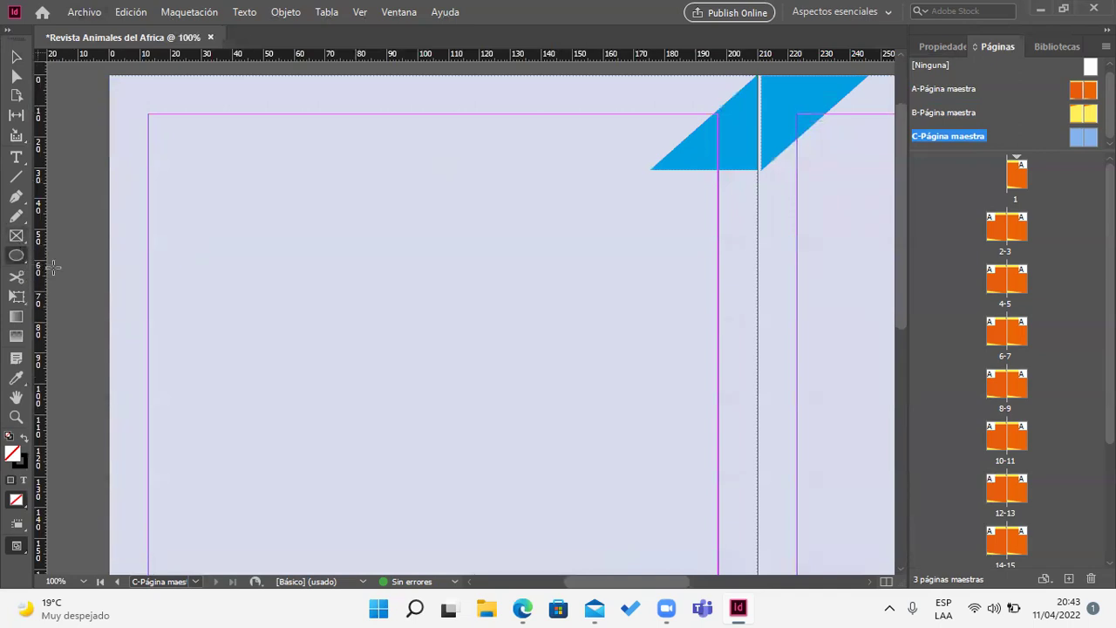
pyautogui.moveTo(110, 77); pyautogui.dragTo(345, 115)
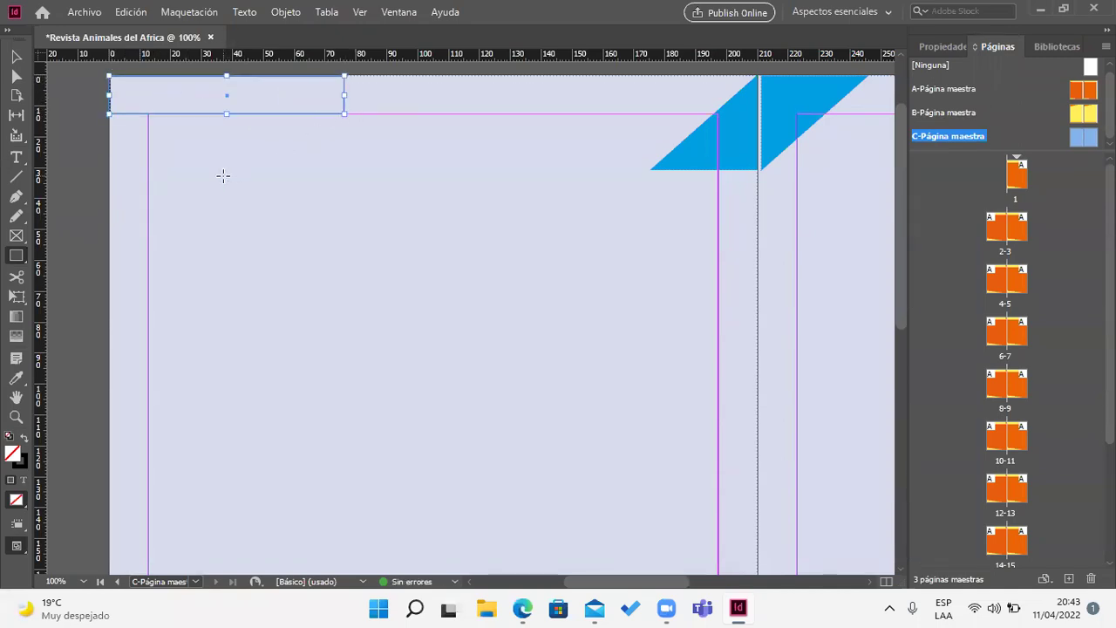
pyautogui.click(940, 43)
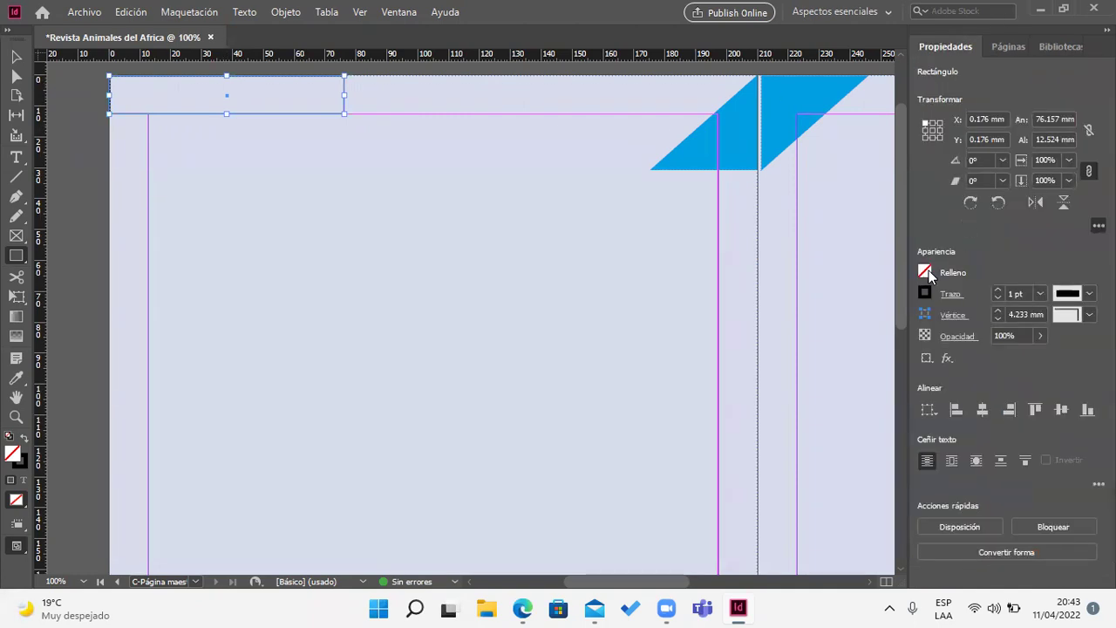
pyautogui.click(927, 271)
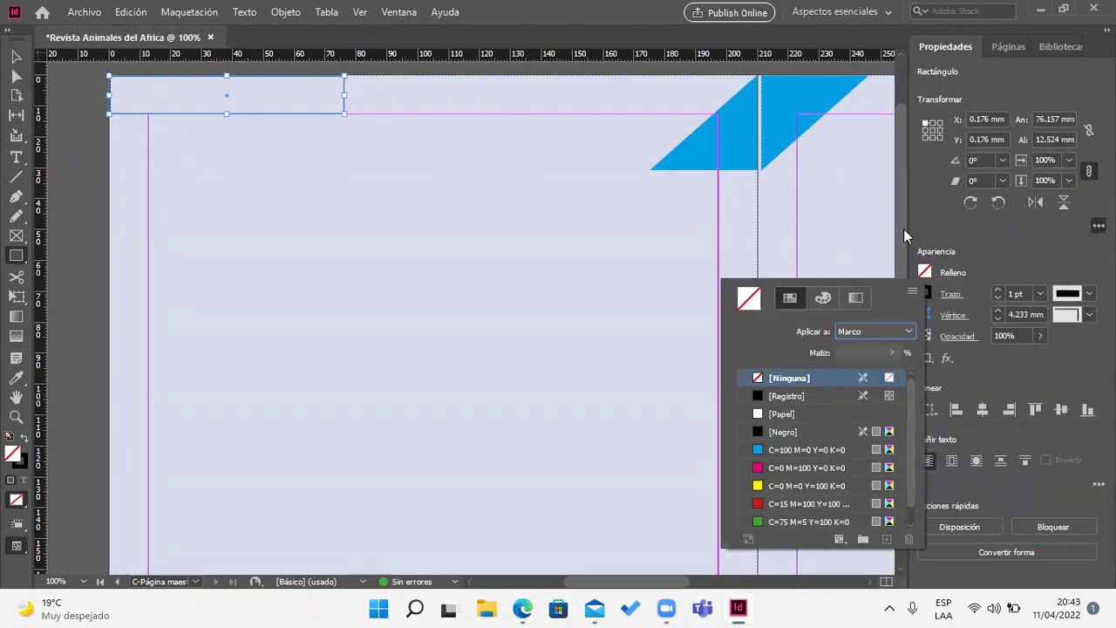
pyautogui.click(779, 449)
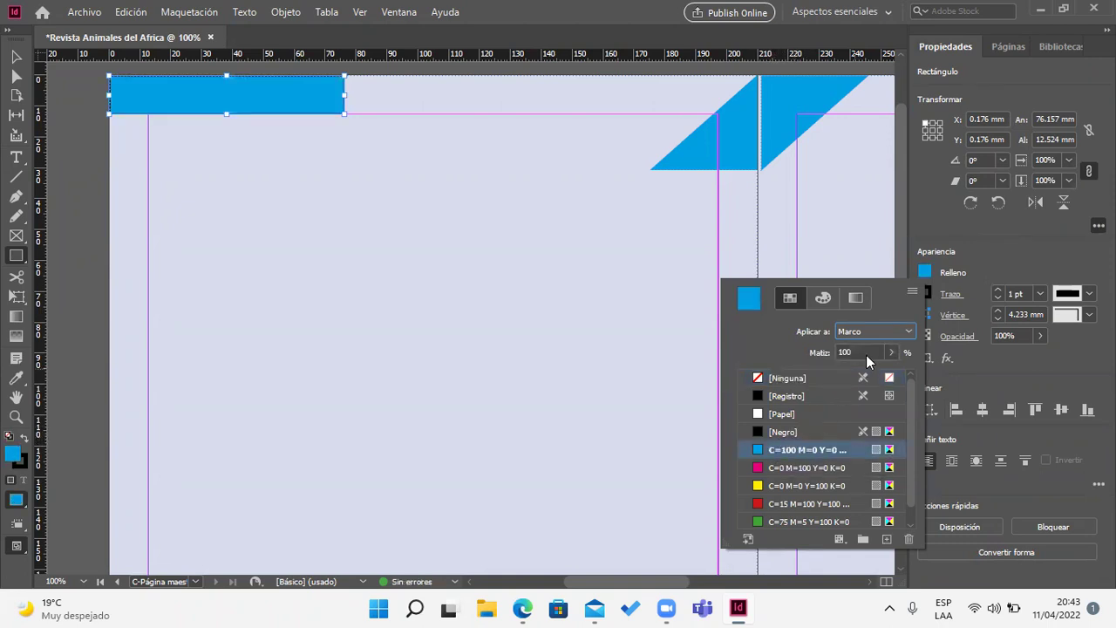
pyautogui.click(999, 296)
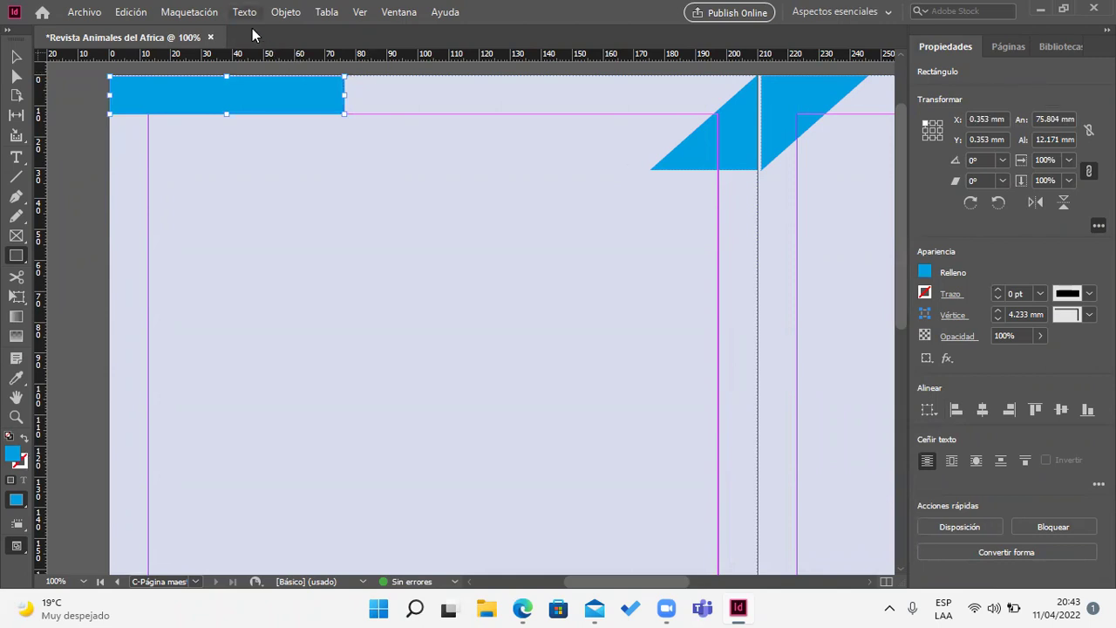
# Step: Unlink the cyan banner's corner settings, make its top-right corner rounded, and set its bottom-right corner size to 50 mm
pyautogui.click(286, 11)
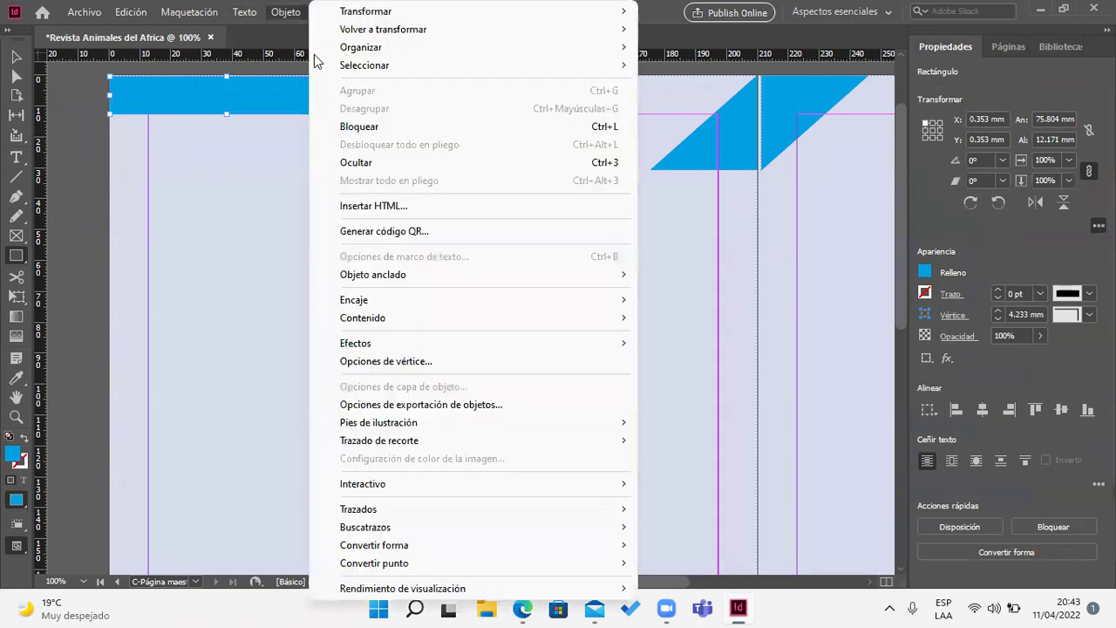
pyautogui.click(439, 363)
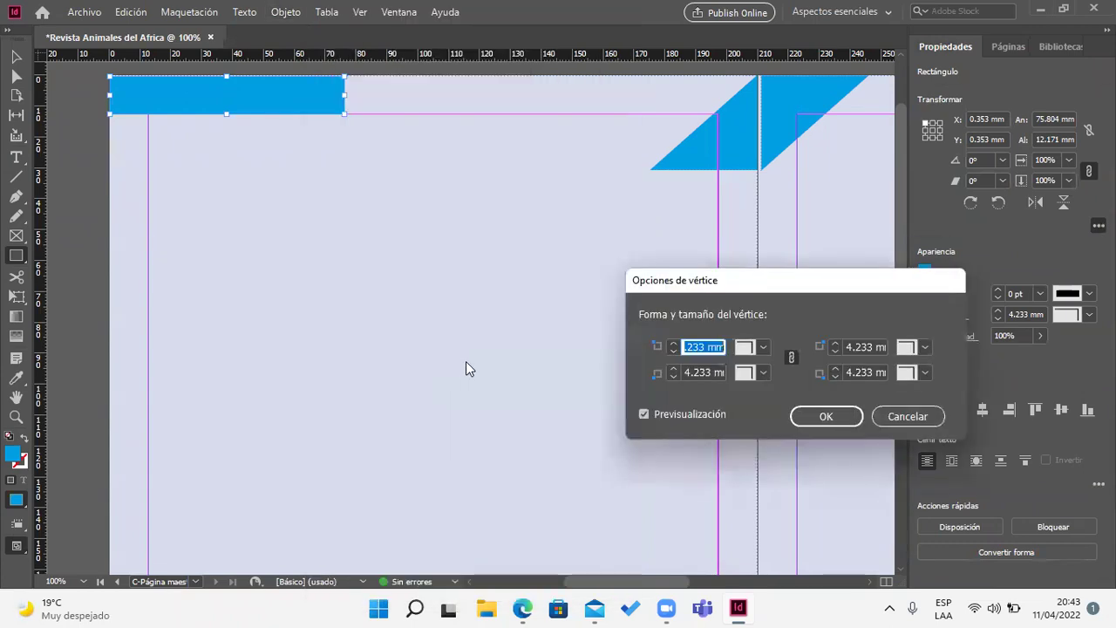
pyautogui.click(791, 358)
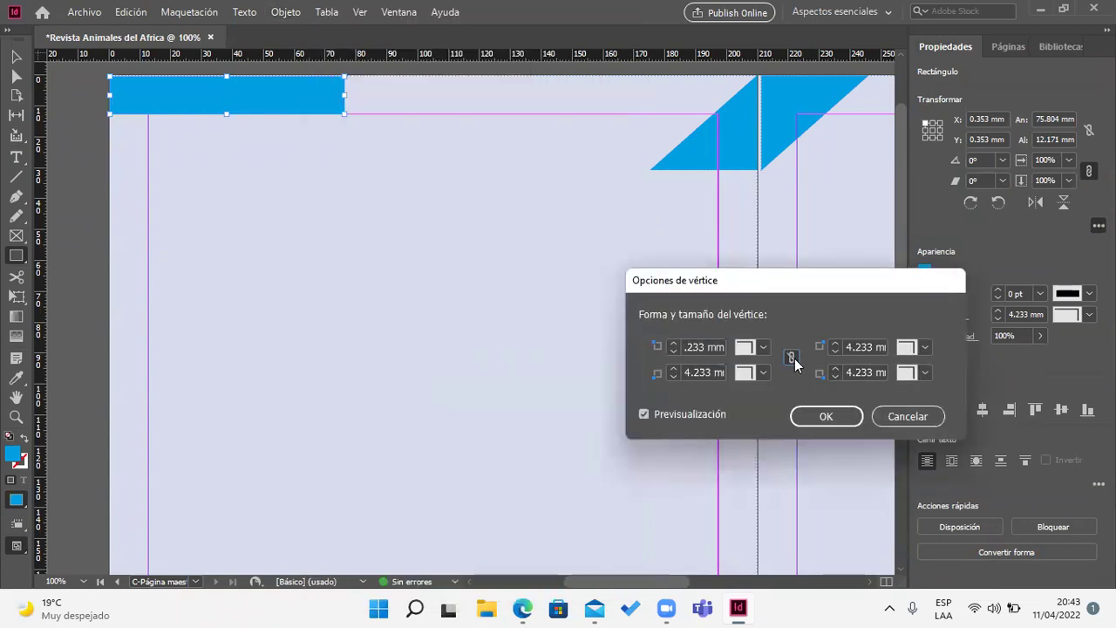
pyautogui.click(924, 347)
pyautogui.click(949, 452)
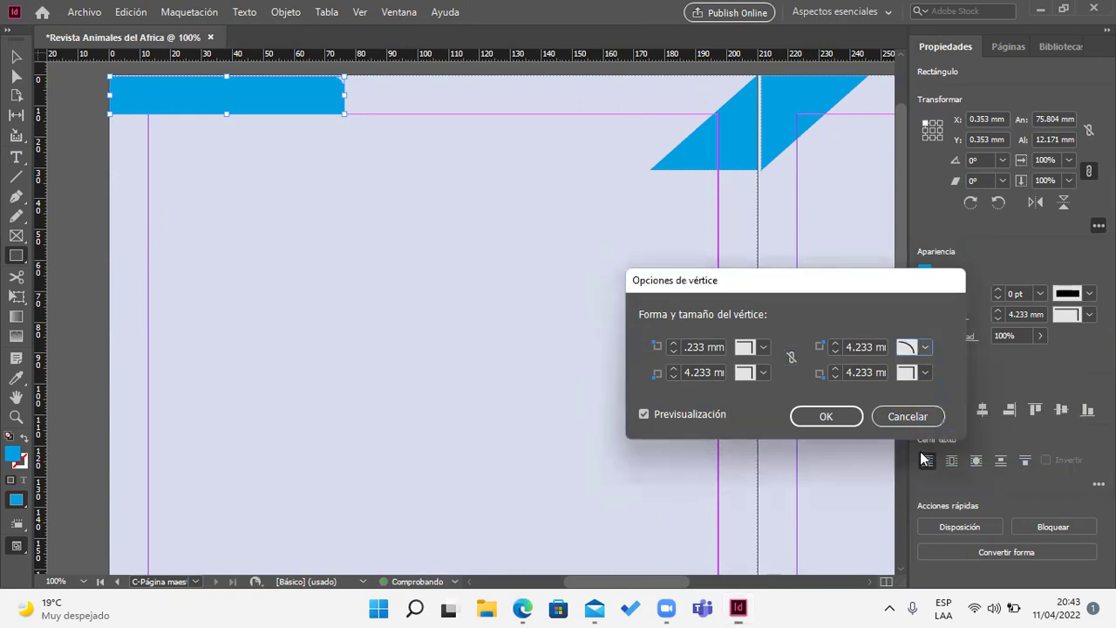
pyautogui.press('Tab')
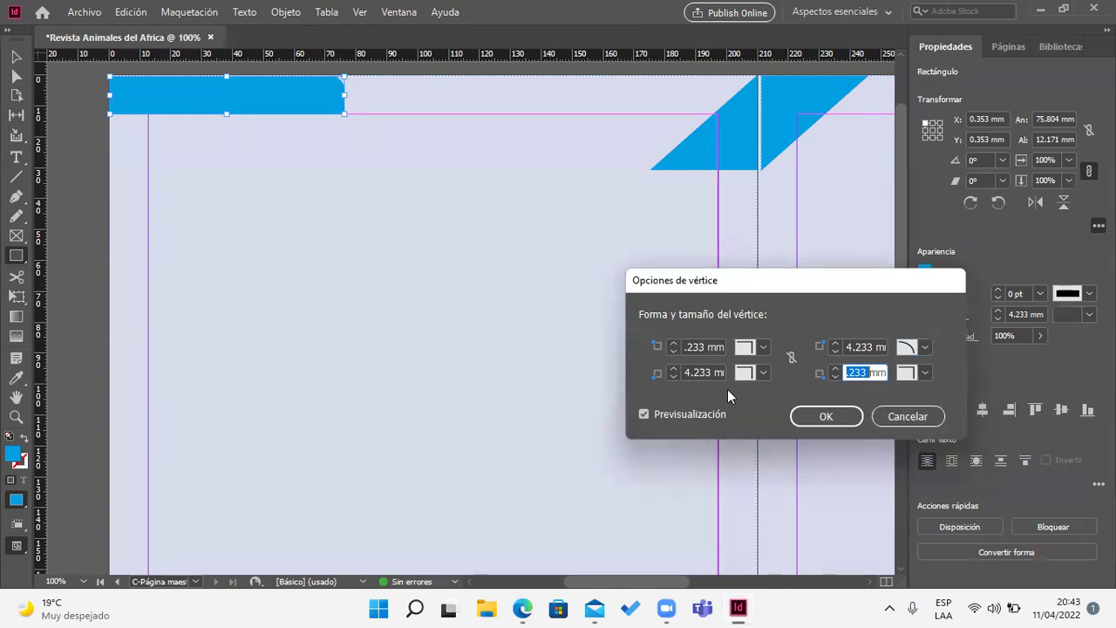
pyautogui.write('50')
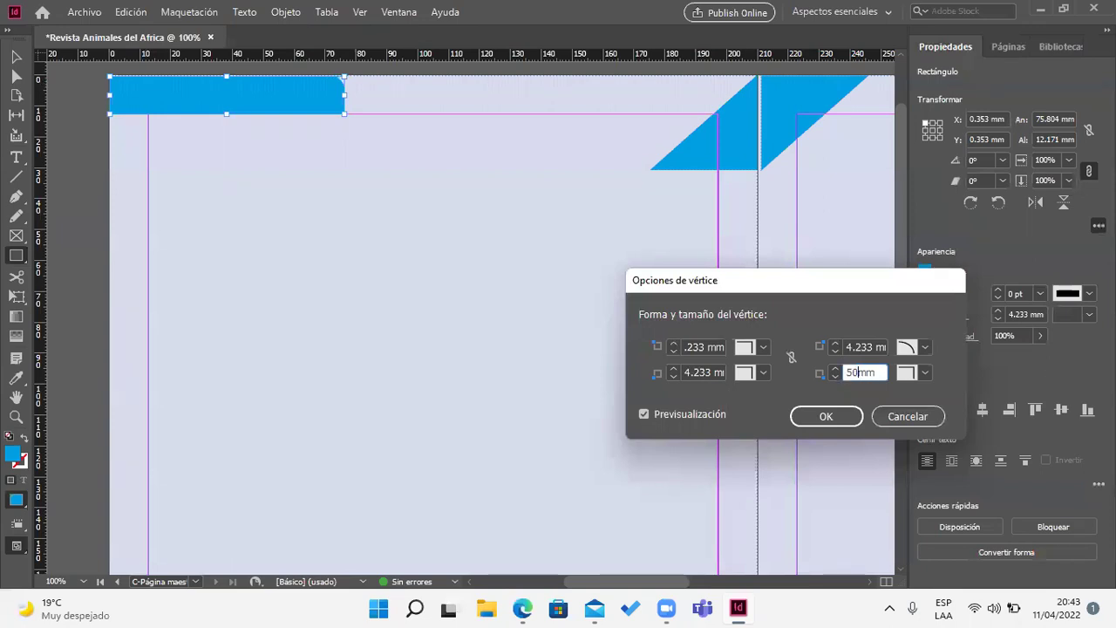
pyautogui.click(816, 416)
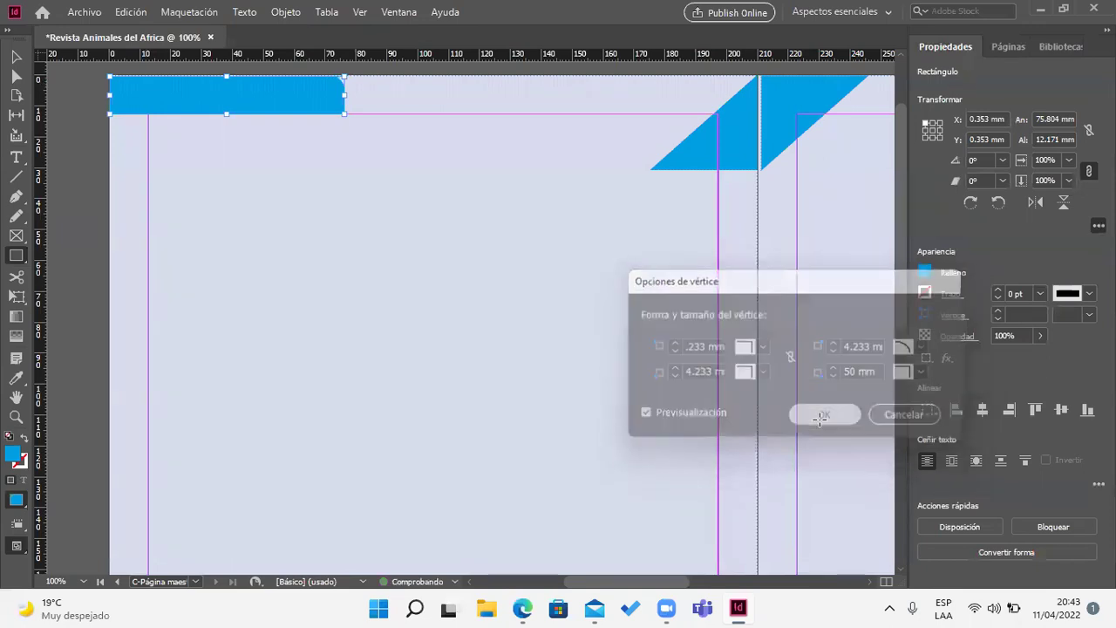
pyautogui.click(17, 57)
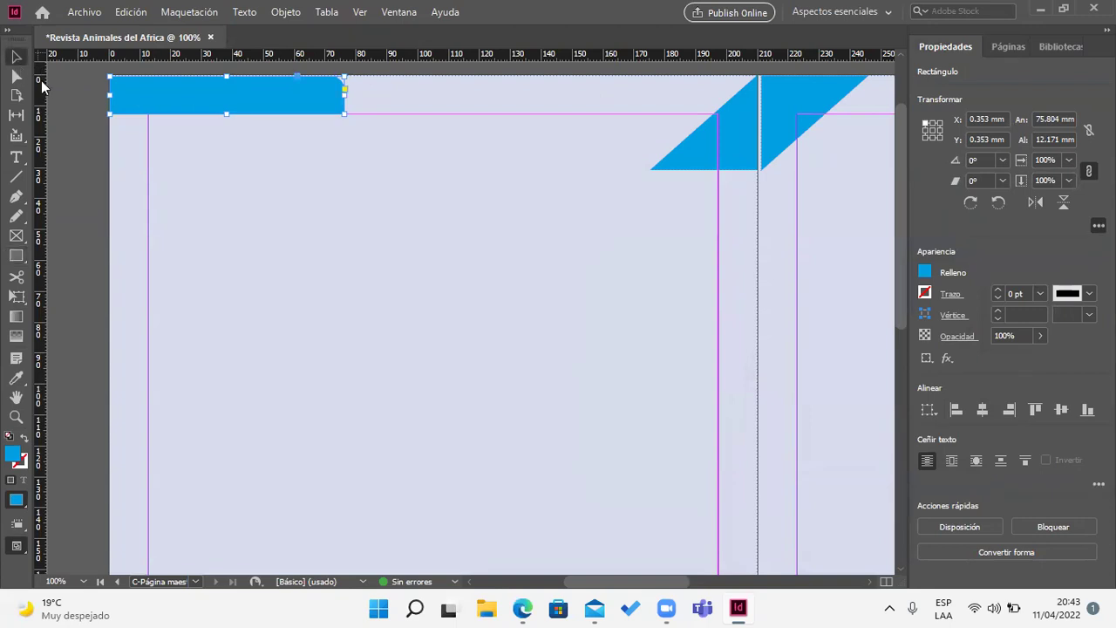
pyautogui.click(384, 190)
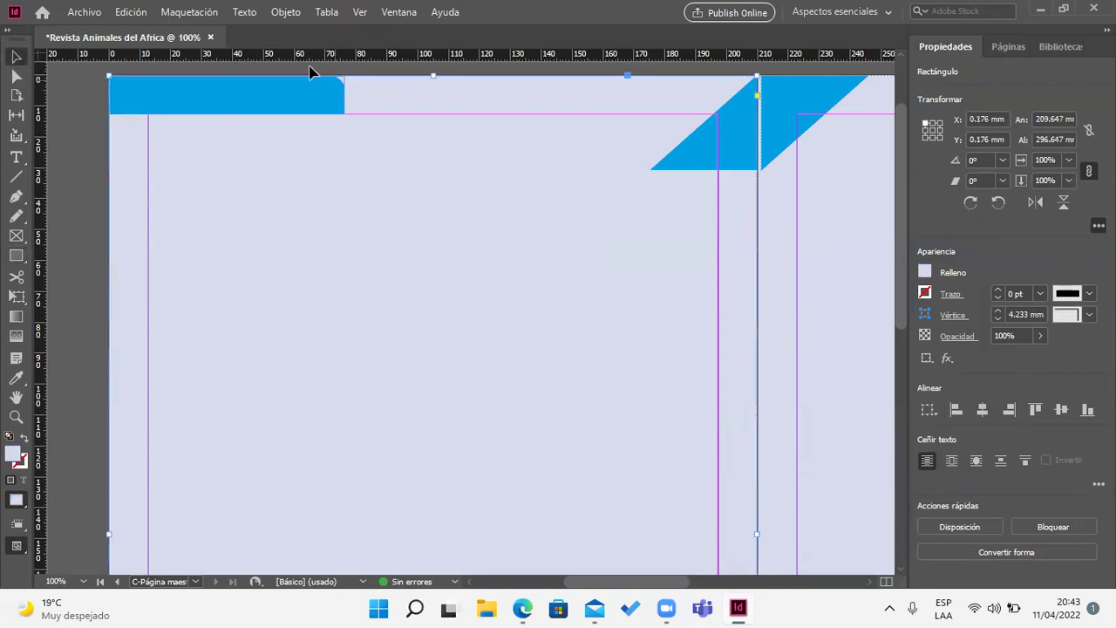
# Step: Set the size of the cyan banner's rounded top-right corner to 50 mm
pyautogui.click(310, 101)
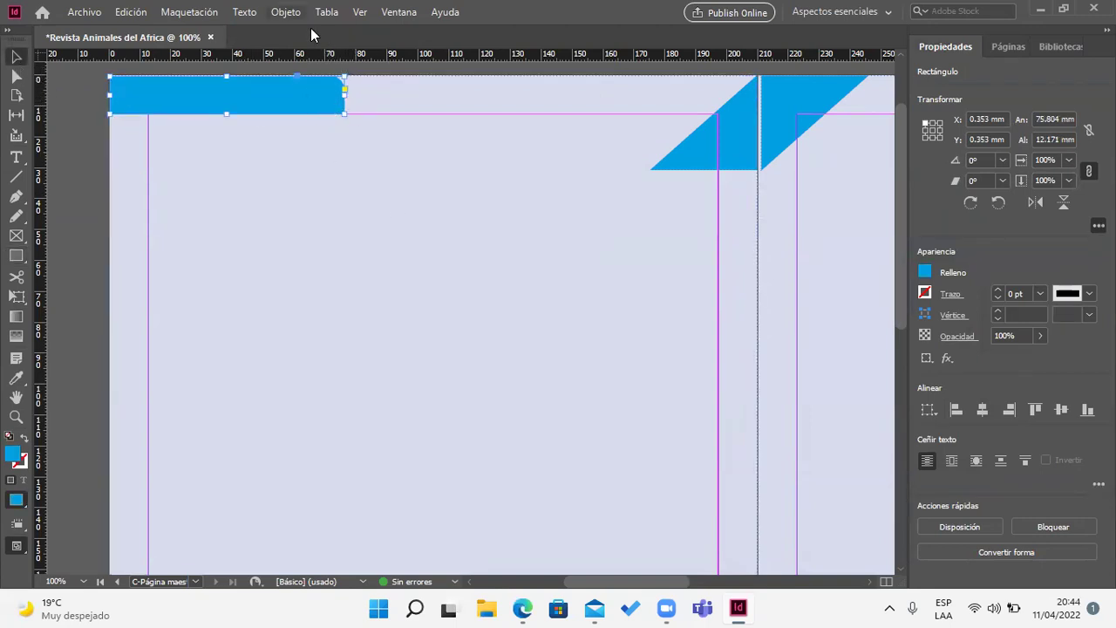
pyautogui.click(285, 12)
pyautogui.click(411, 363)
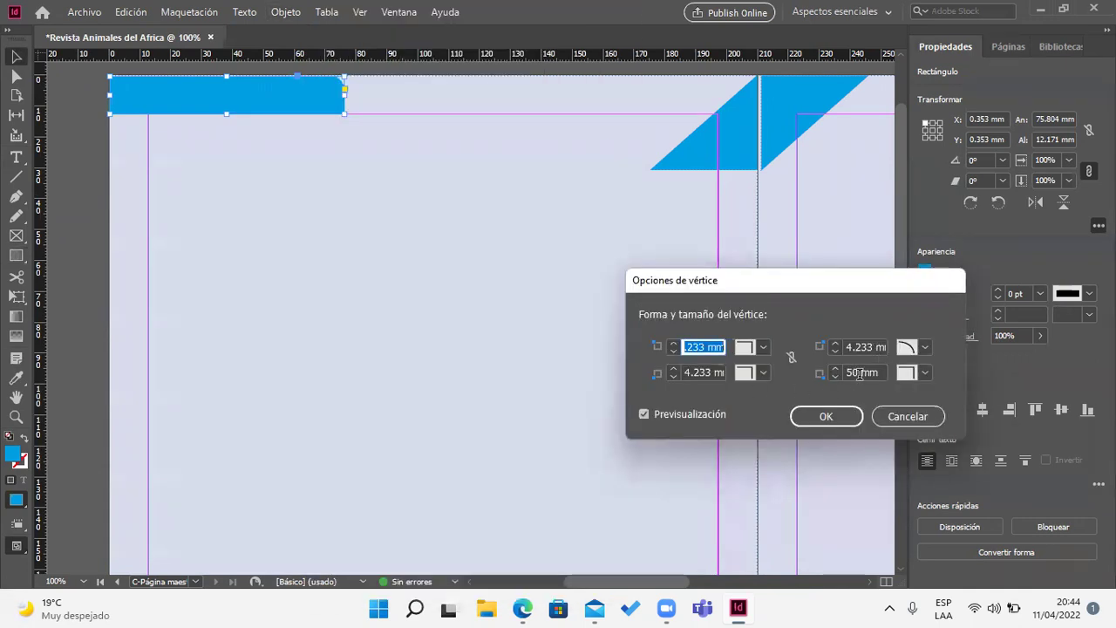
pyautogui.doubleClick(873, 347)
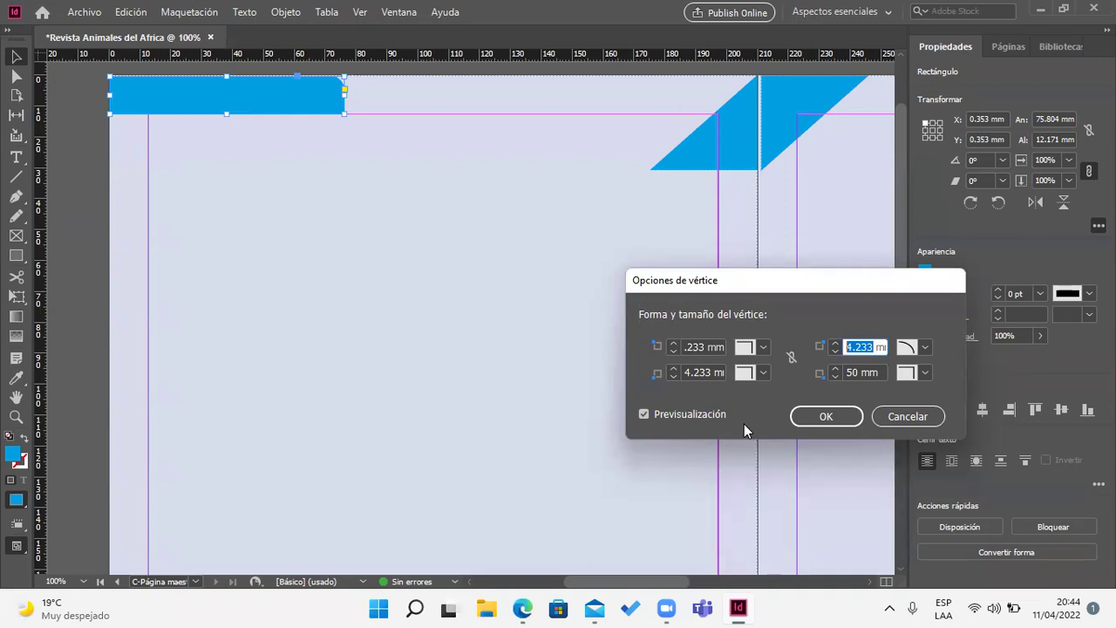
pyautogui.write('50')
pyautogui.click(840, 418)
pyautogui.click(461, 267)
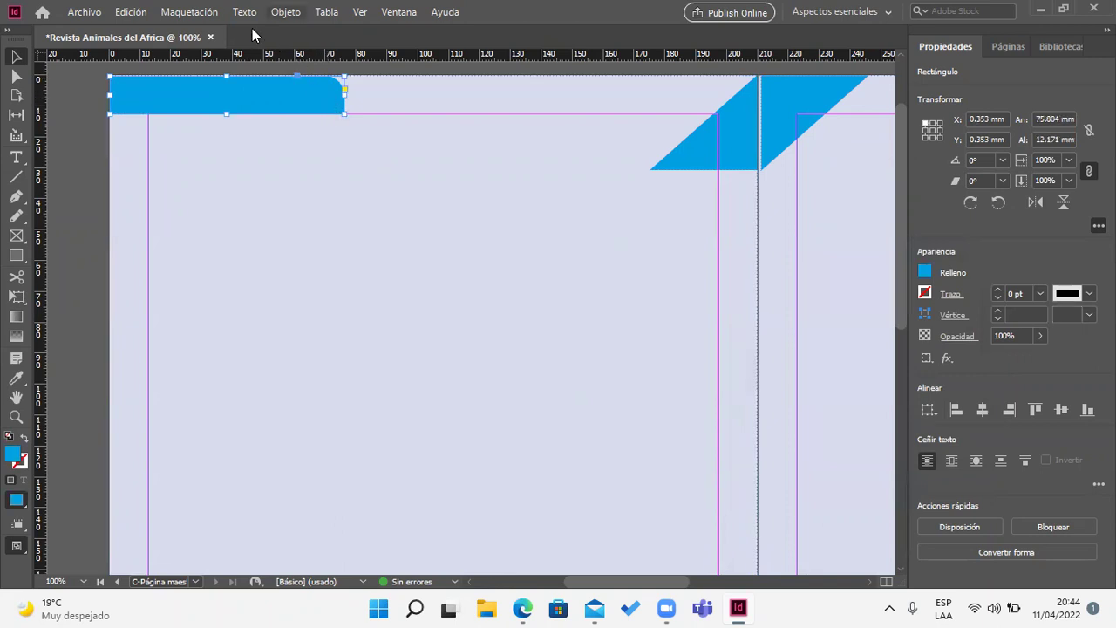
# Step: Set the size of the cyan banner's rounded top-right corner to 100 mm
pyautogui.click(285, 11)
pyautogui.click(427, 358)
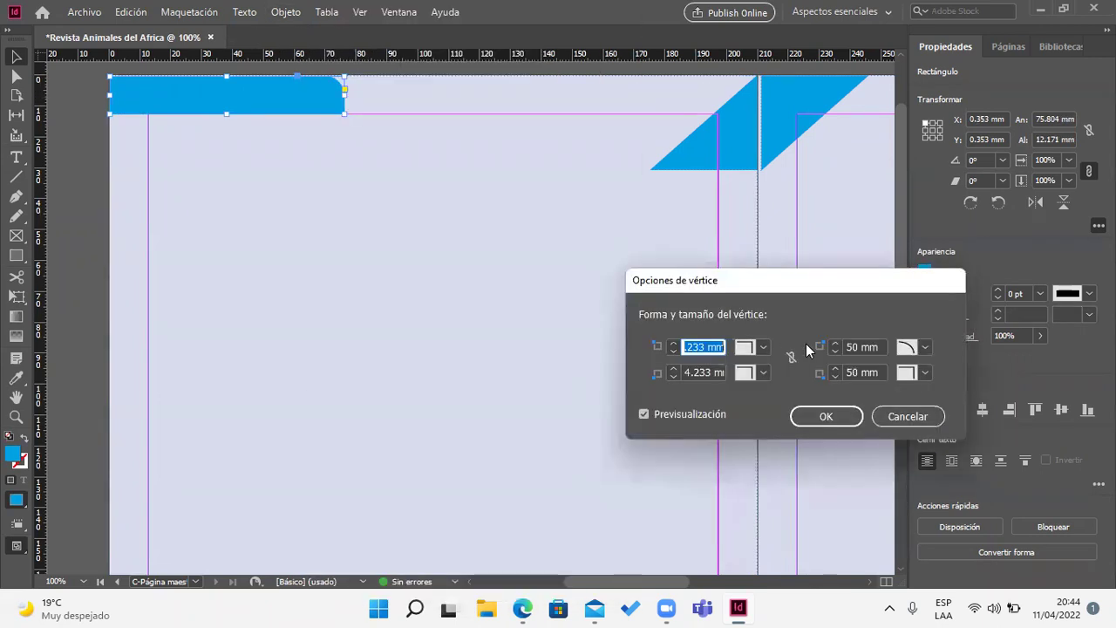
pyautogui.doubleClick(853, 347)
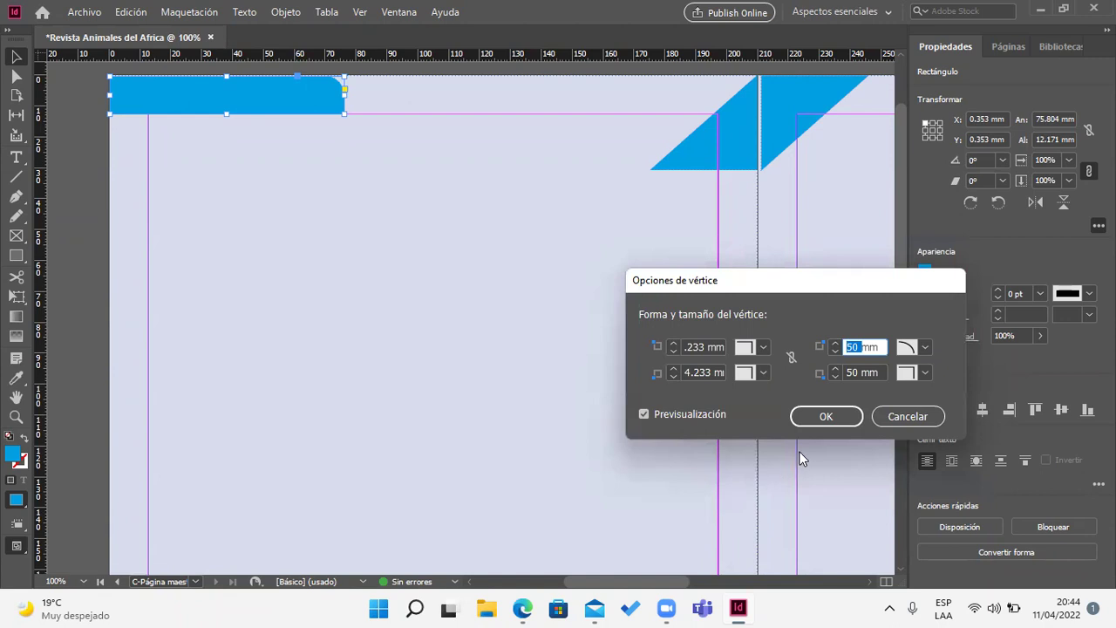
pyautogui.write('100')
pyautogui.click(829, 416)
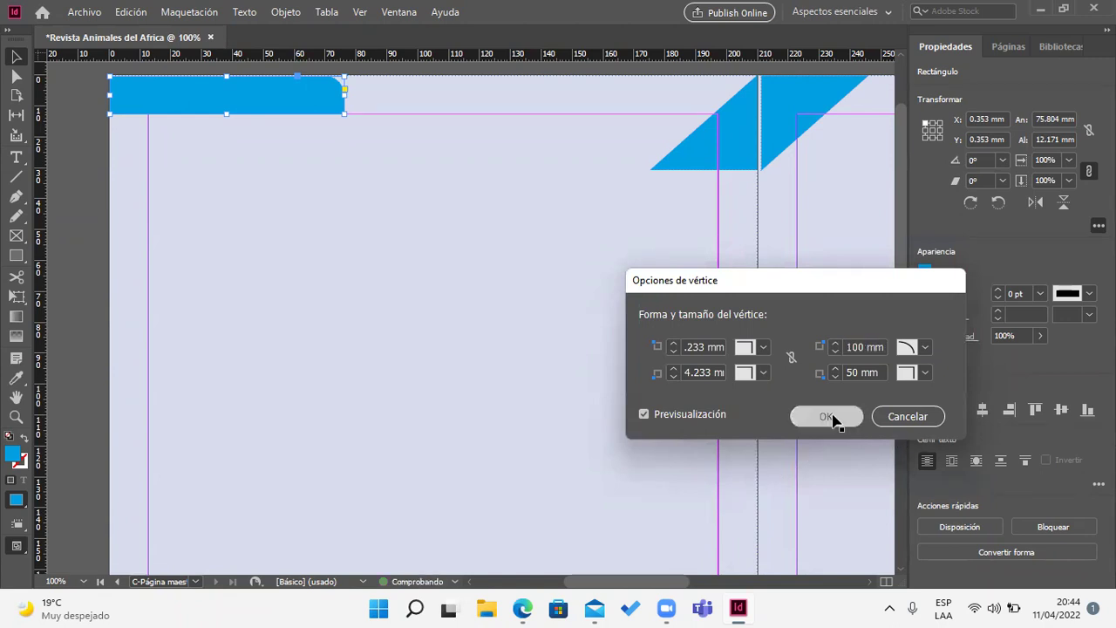
pyautogui.click(753, 378)
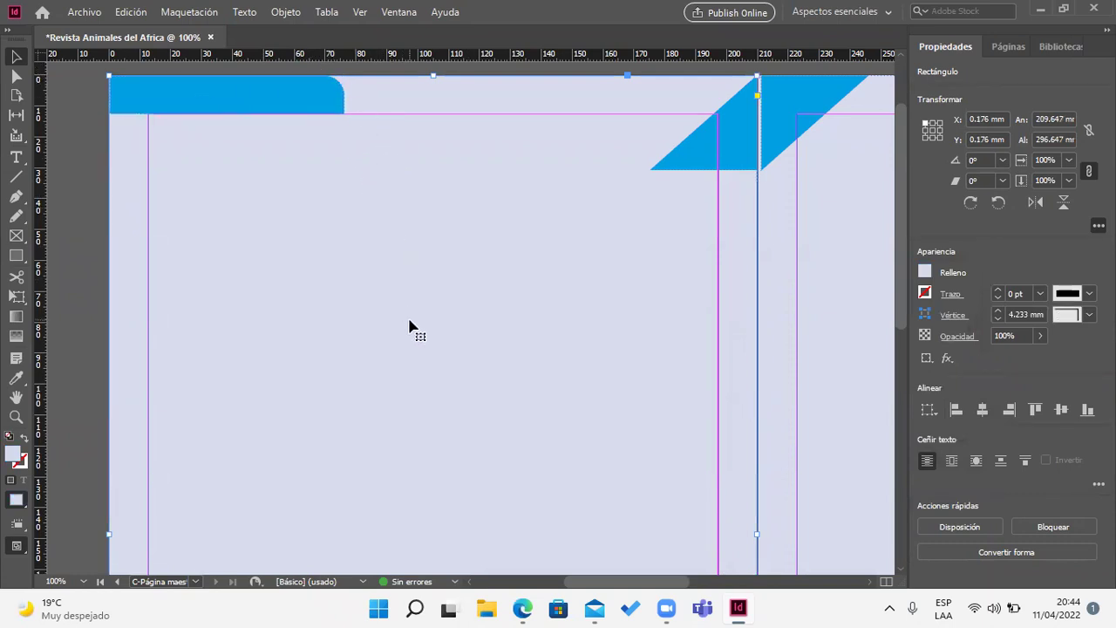
# Step: Add the text REVISTA ANIMALES AFRICANOS on the cyan banner and adjust its frame to about 68 by 6 mm inside the banner
pyautogui.hotkey('ctrl', '-')
pyautogui.hotkey('ctrl', '-')
pyautogui.hotkey('ctrl', '+')
pyautogui.hotkey('ctrl', '+')
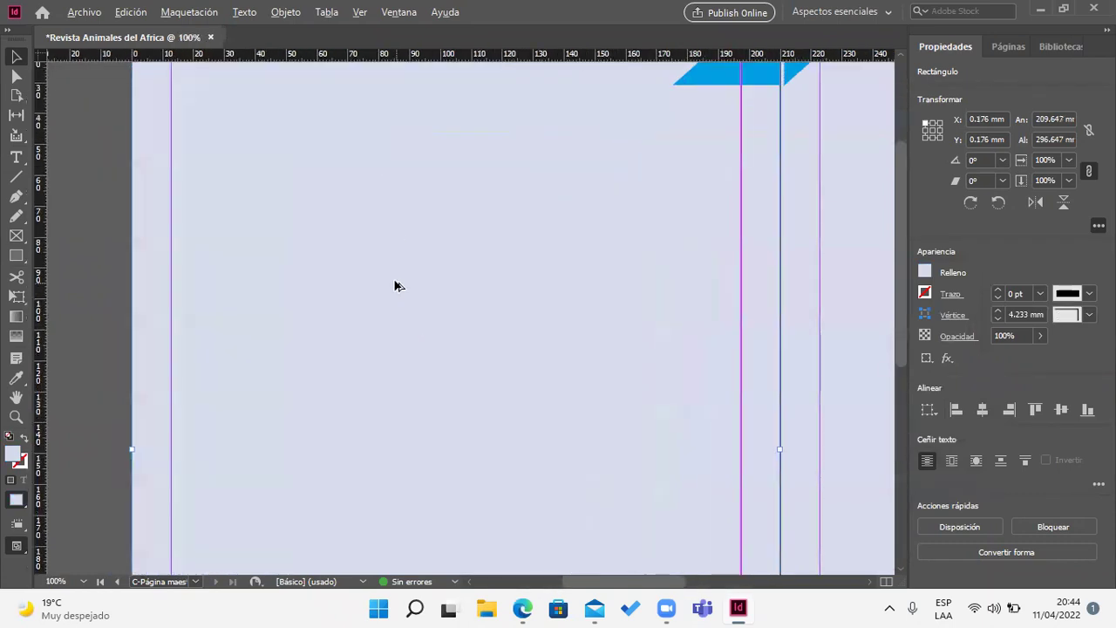
pyautogui.moveTo(331, 229); pyautogui.dragTo(389, 386)
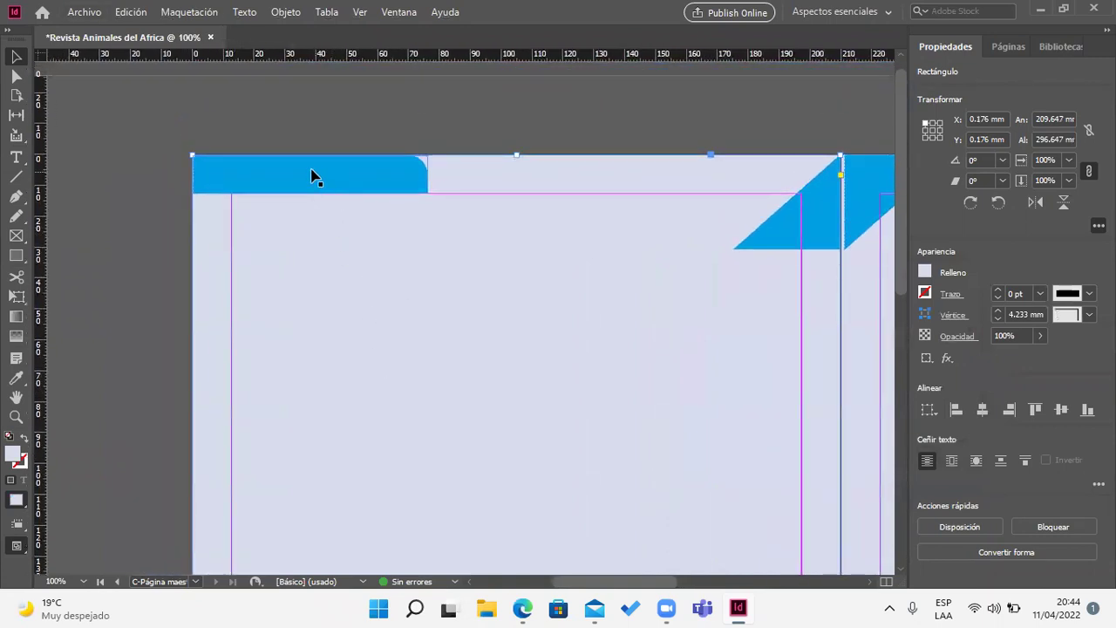
pyautogui.scroll(2, 311, 174)
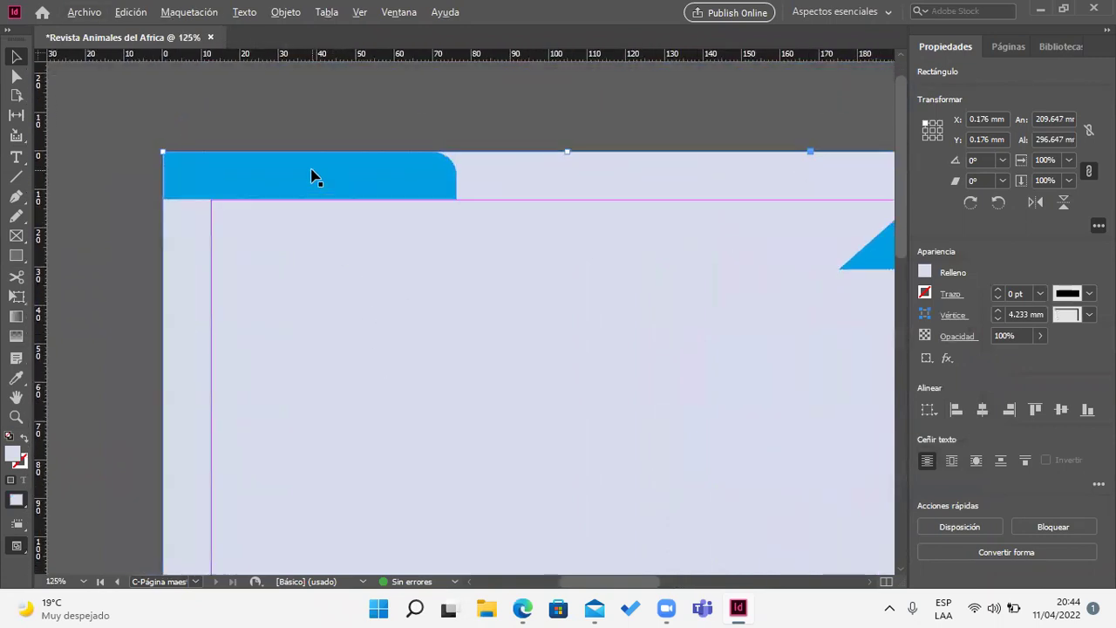
pyautogui.click(16, 157)
pyautogui.moveTo(152, 158); pyautogui.dragTo(446, 196)
pyautogui.write('REVISTA ')
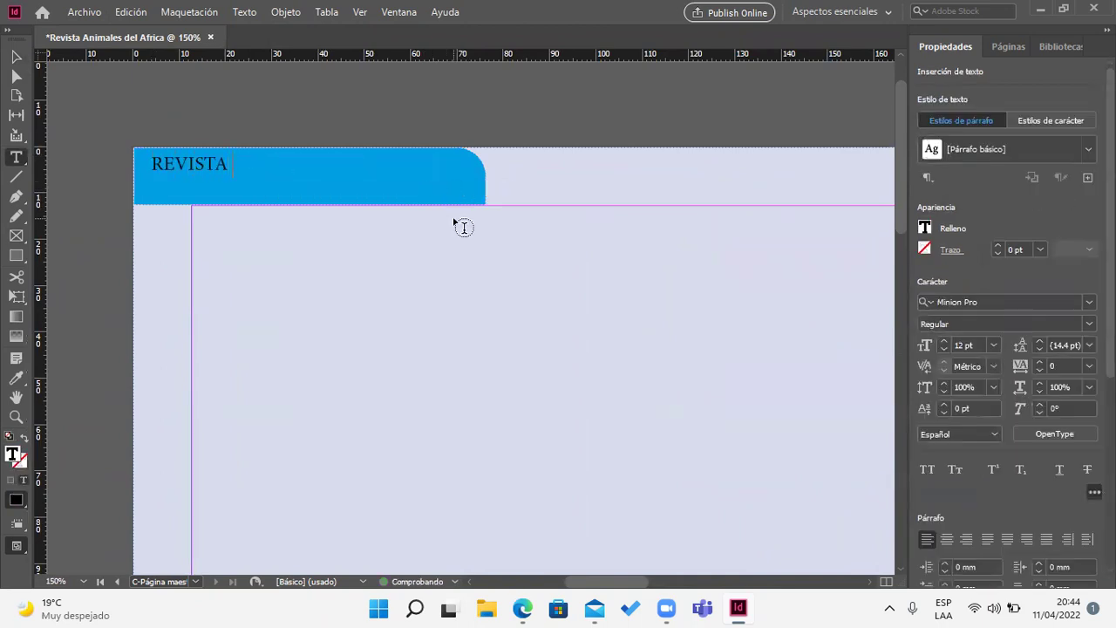
pyautogui.write('ANIMA')
pyautogui.write('LES AFRICA')
pyautogui.write('NOS')
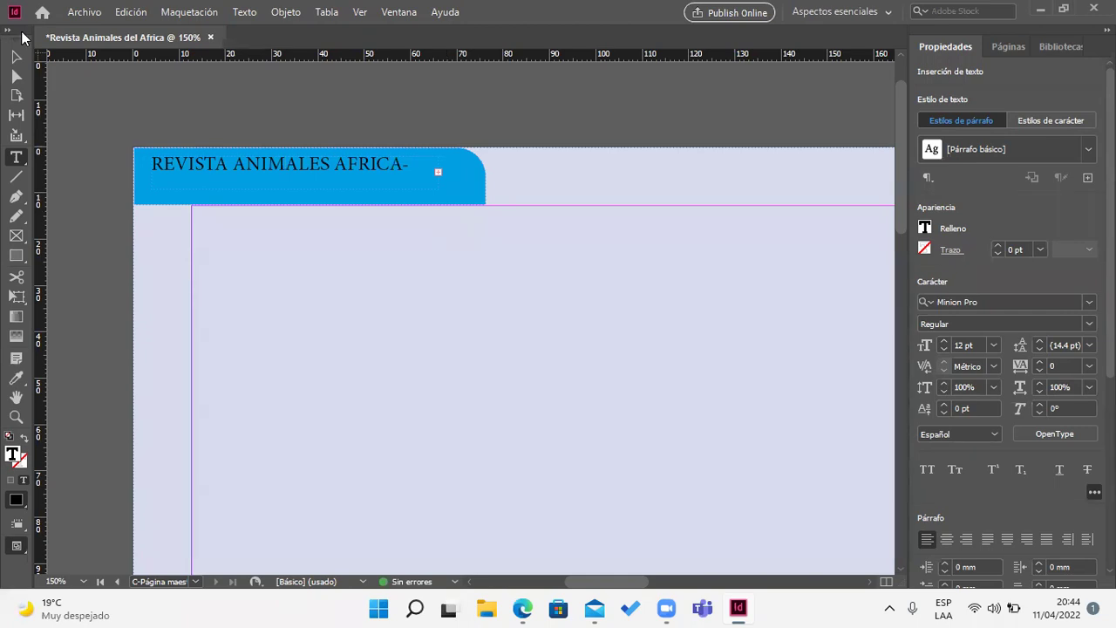
pyautogui.click(14, 59)
pyautogui.moveTo(439, 185); pyautogui.dragTo(403, 185)
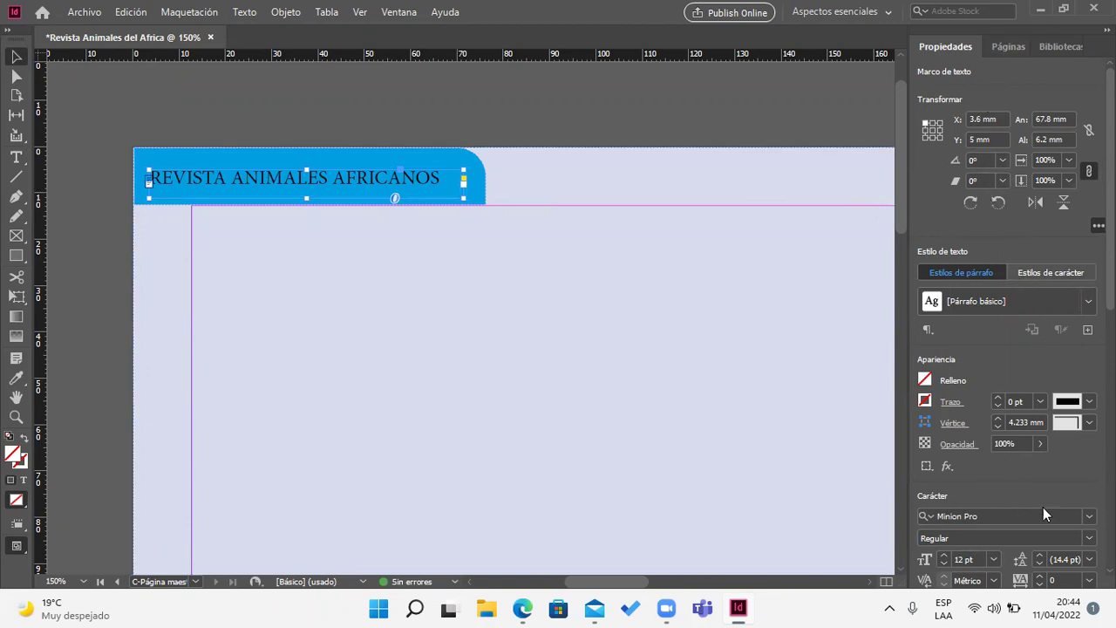
# Step: Set the banner text in Myriad Variable Concept Regular at 14 pt
pyautogui.click(1089, 516)
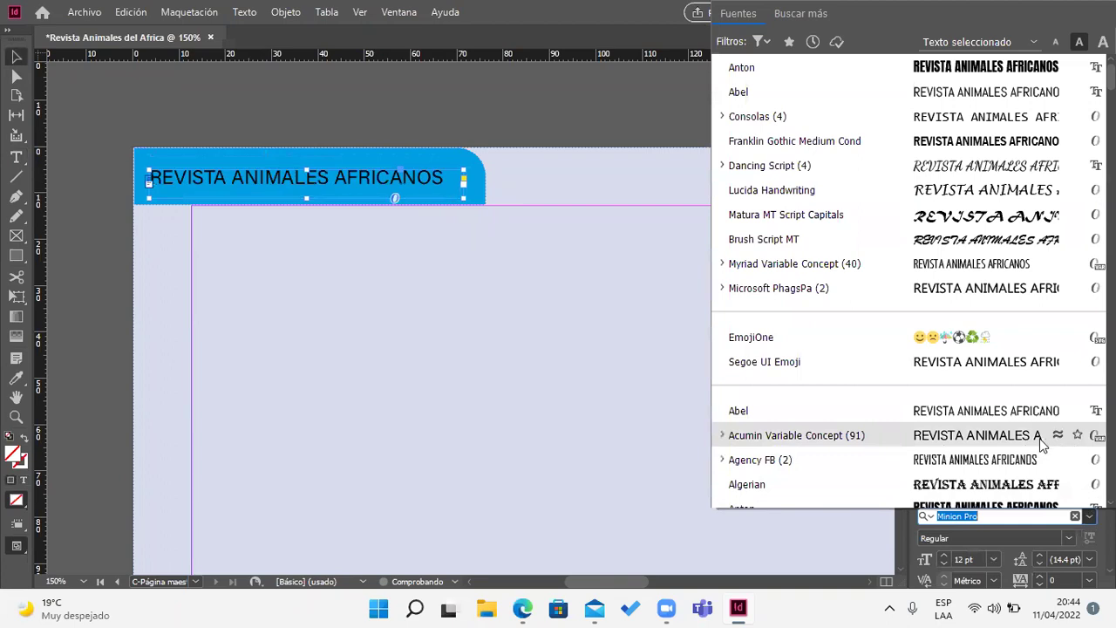
pyautogui.click(1015, 271)
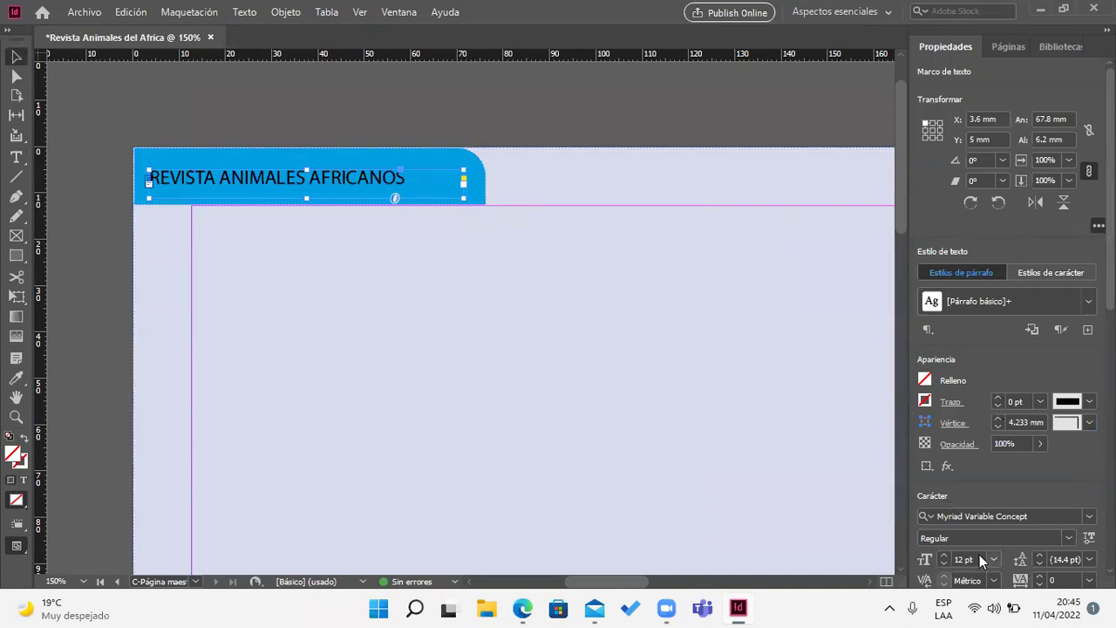
pyautogui.click(948, 553)
pyautogui.click(948, 552)
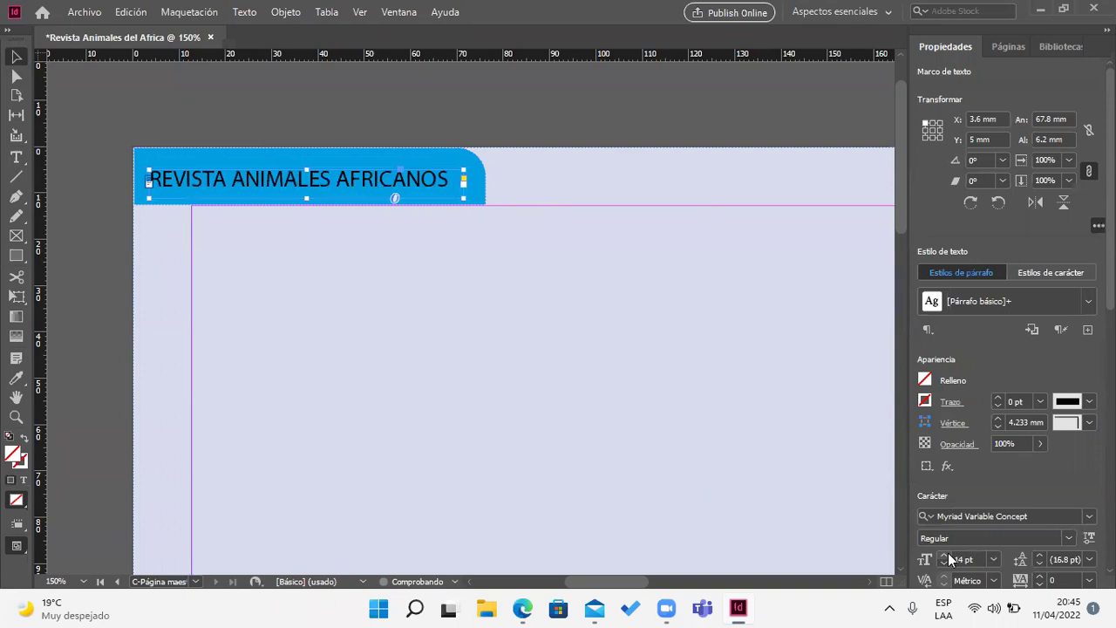
# Step: Reposition the REVISTA ANIMALES AFRICANOS text frame so the title is centred within the cyan banner
pyautogui.moveTo(431, 180)
pyautogui.mouseDown()
pyautogui.moveTo(422, 176)
pyautogui.moveTo(433, 190)
pyautogui.mouseUp()
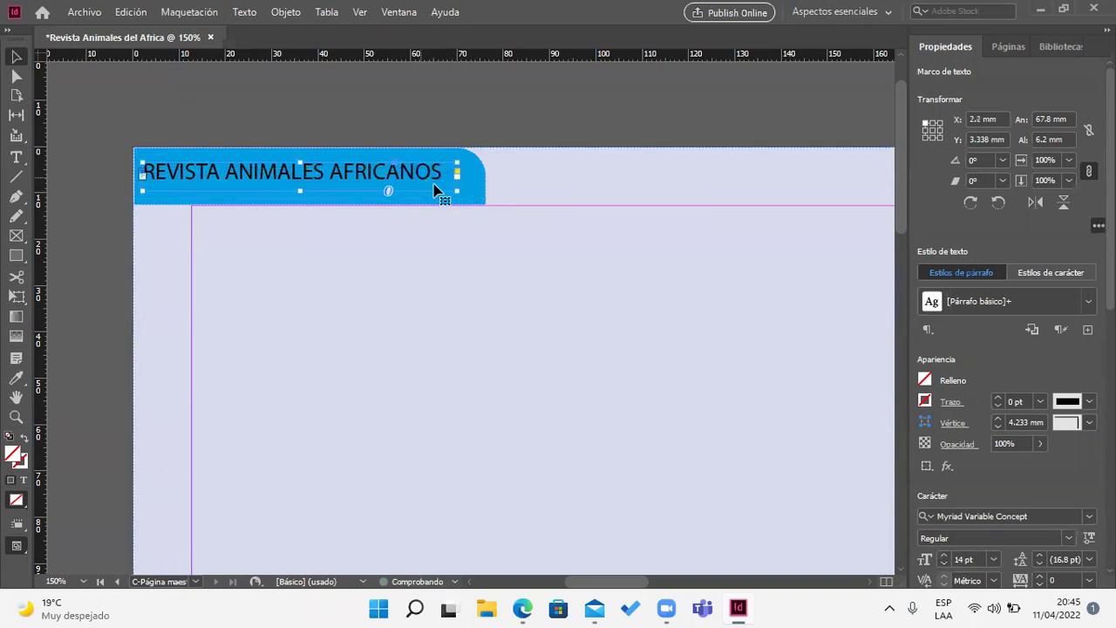
pyautogui.moveTo(300, 191); pyautogui.dragTo(330, 186)
pyautogui.click(477, 117)
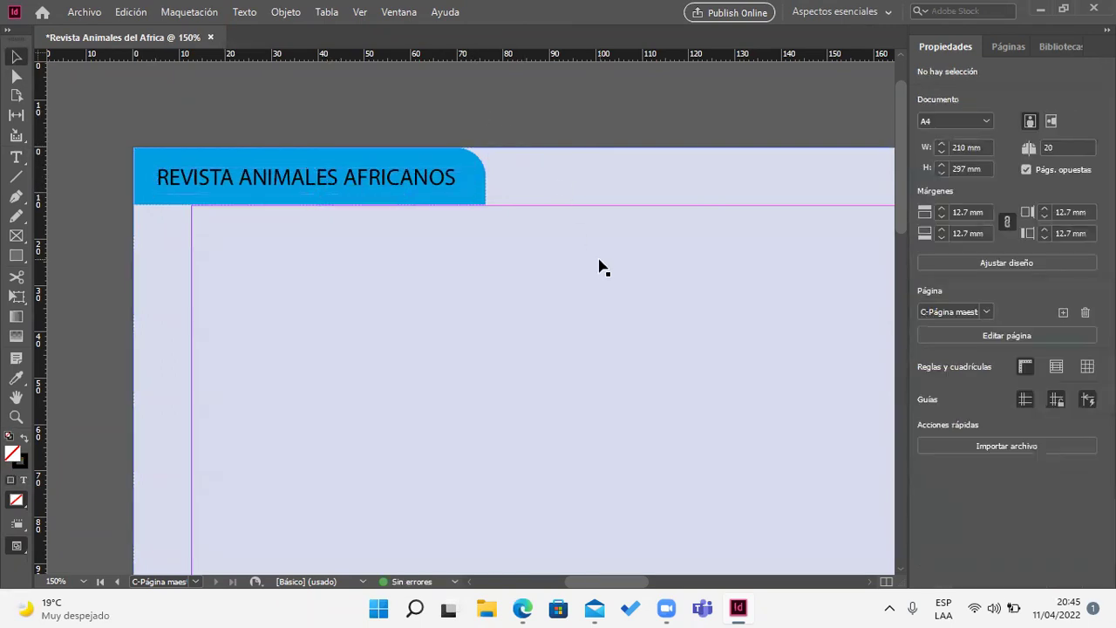
pyautogui.hotkey('ctrl', '-')
pyautogui.hotkey('ctrl', '-')
pyautogui.hotkey('ctrl', '-')
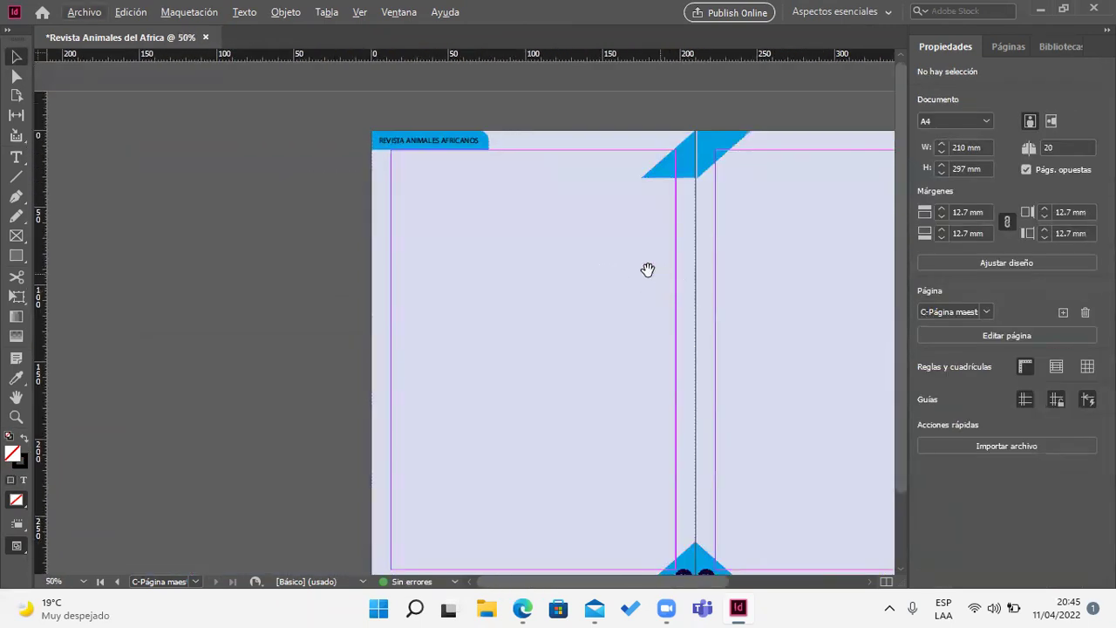
# Step: Duplicate the cyan banner to the right-hand page's top outer corner at about X 344 mm and flip the copy horizontally
pyautogui.moveTo(648, 269); pyautogui.dragTo(451, 235)
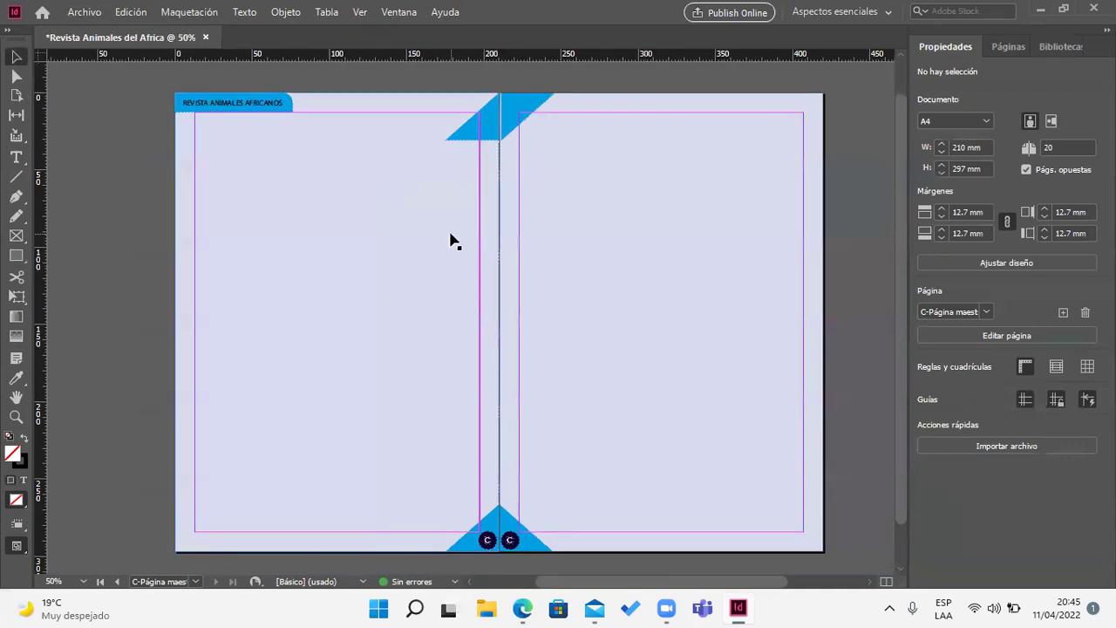
pyautogui.click(288, 113)
pyautogui.click(123, 129)
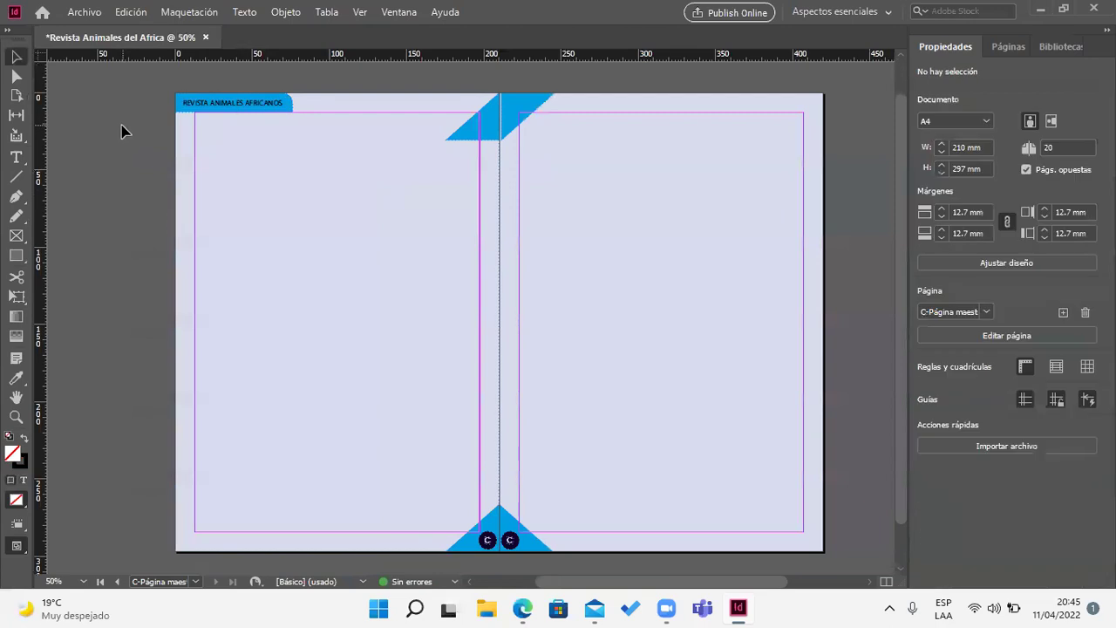
pyautogui.click(203, 101)
pyautogui.moveTo(202, 101); pyautogui.dragTo(737, 101)
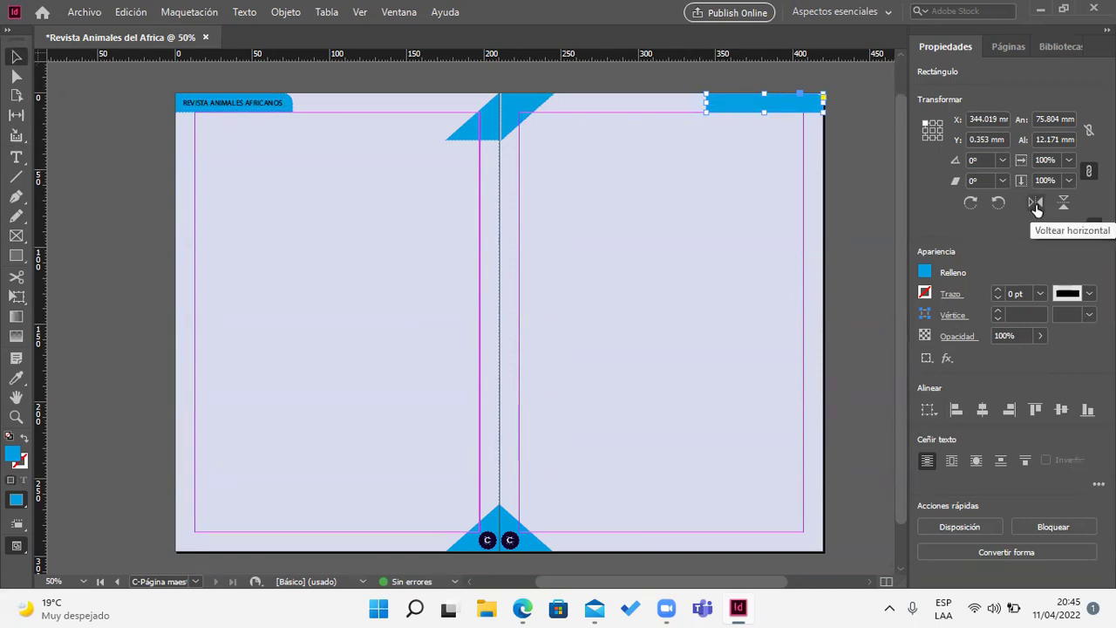
pyautogui.click(1035, 204)
pyautogui.click(794, 135)
pyautogui.moveTo(685, 112); pyautogui.dragTo(804, 114)
# Step: Duplicate the REVISTA ANIMALES AFRICANOS text frame onto the right-hand page's cyan banner
pyautogui.click(269, 108)
pyautogui.moveTo(259, 108); pyautogui.dragTo(791, 109)
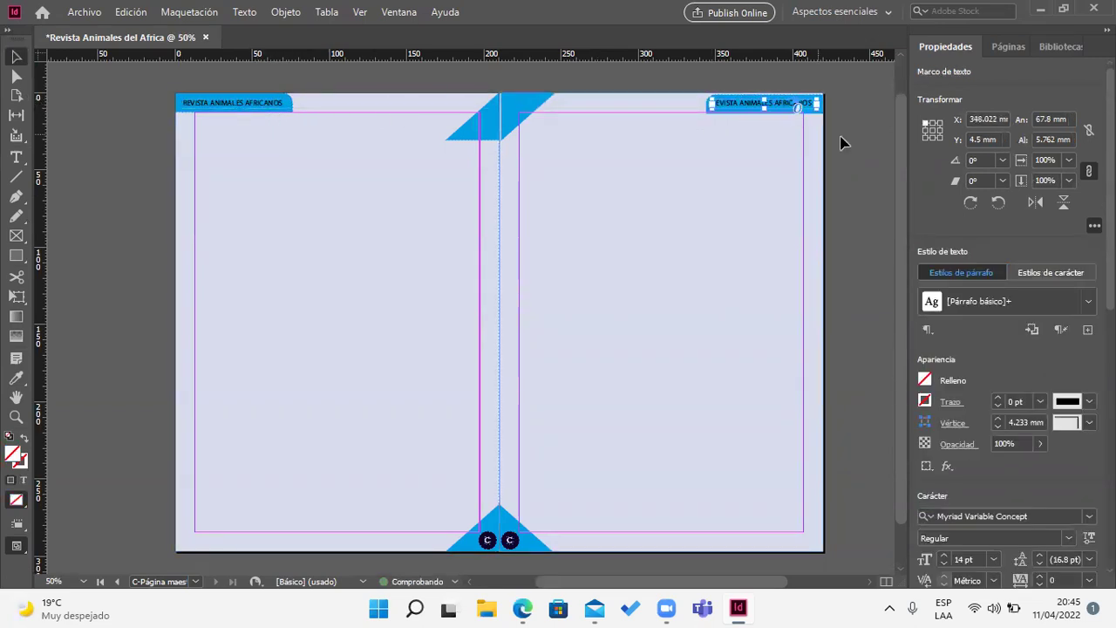
pyautogui.click(864, 159)
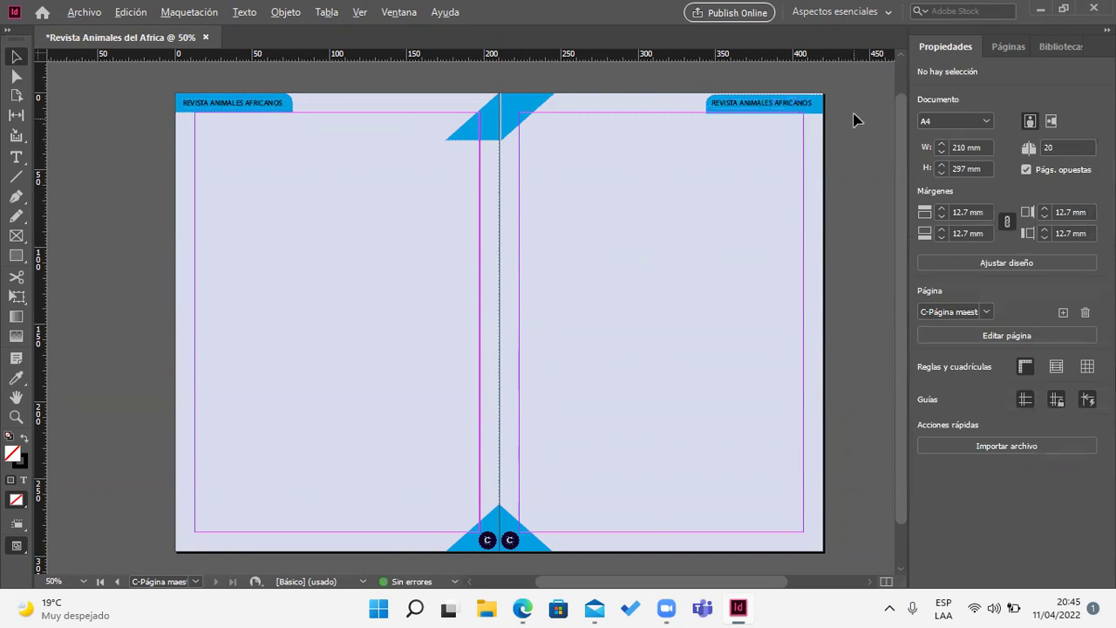
# Step: Centre the copied title within the right-hand banner, placing its frame at about X 349 mm, Y 4.4 mm
pyautogui.keyDown('alt'); pyautogui.scroll(3, 843, 102); pyautogui.keyUp('alt')
pyautogui.scroll(1, 828, 259)
pyautogui.moveTo(755, 222); pyautogui.dragTo(754, 216)
pyautogui.click(689, 206)
pyautogui.moveTo(677, 209); pyautogui.dragTo(683, 201)
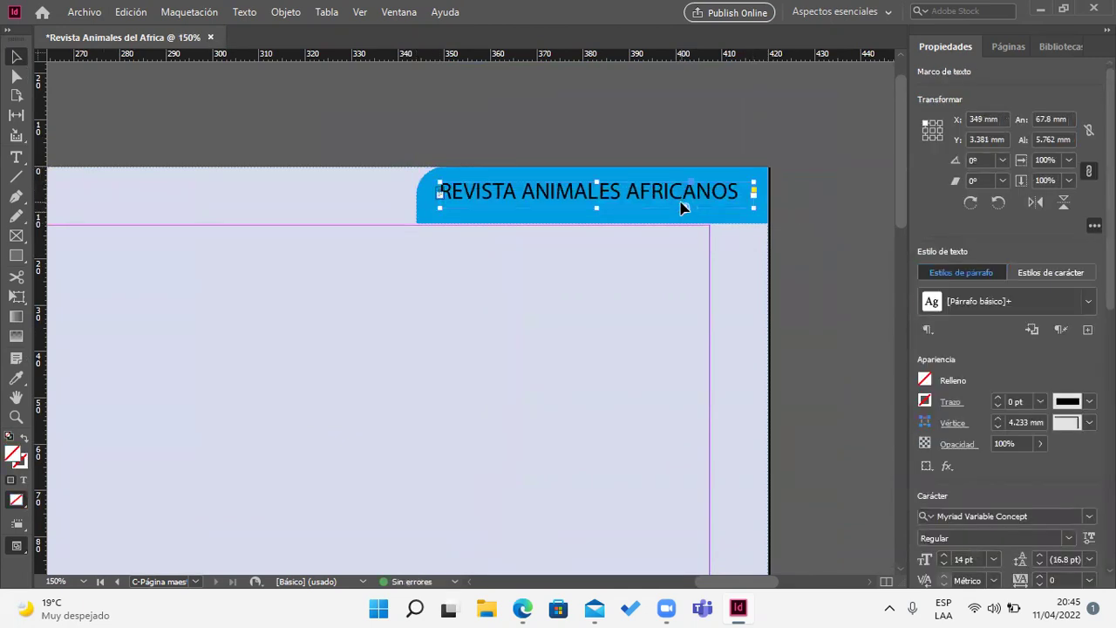
pyautogui.press('Down')
pyautogui.hotkey('ctrl', '1')
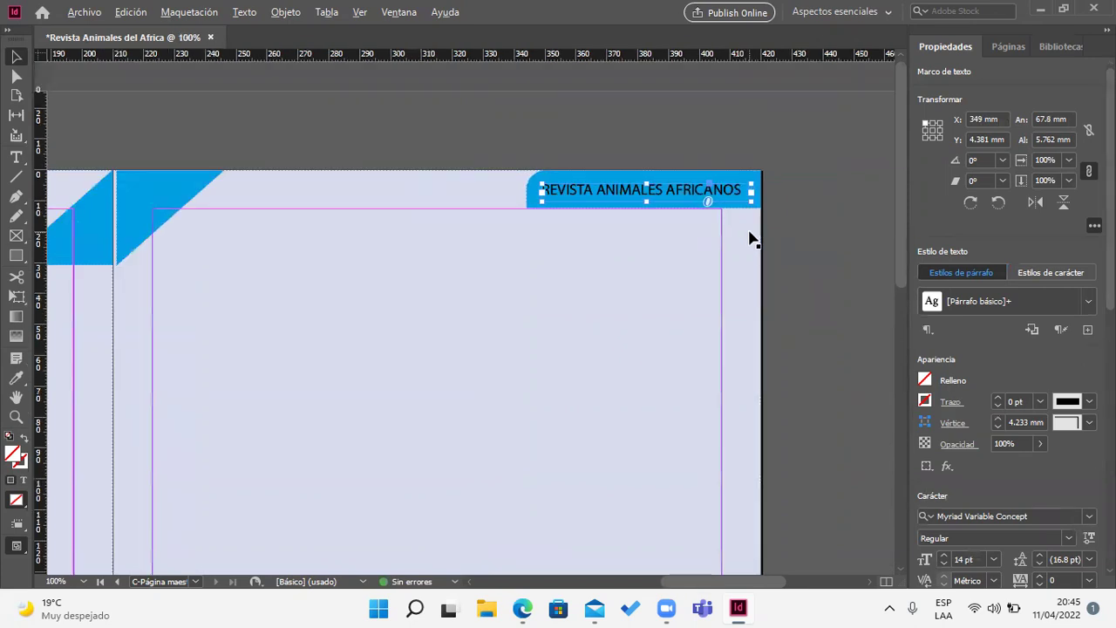
pyautogui.hotkey('ctrl', '-')
pyautogui.hotkey('ctrl', '-')
pyautogui.moveTo(543, 302); pyautogui.dragTo(613, 274)
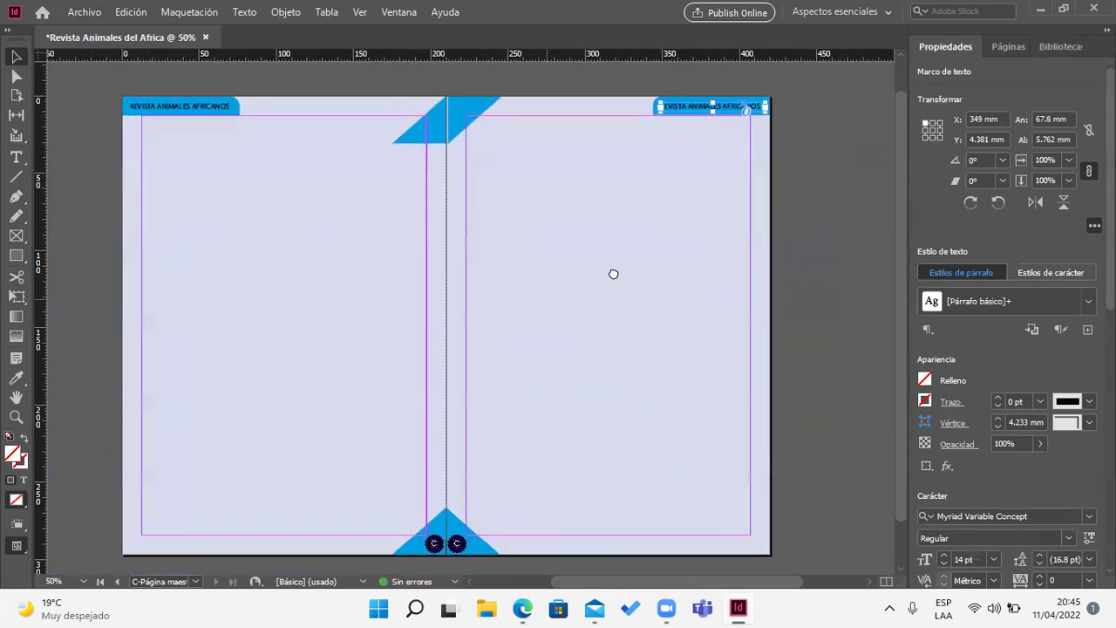
pyautogui.click(831, 257)
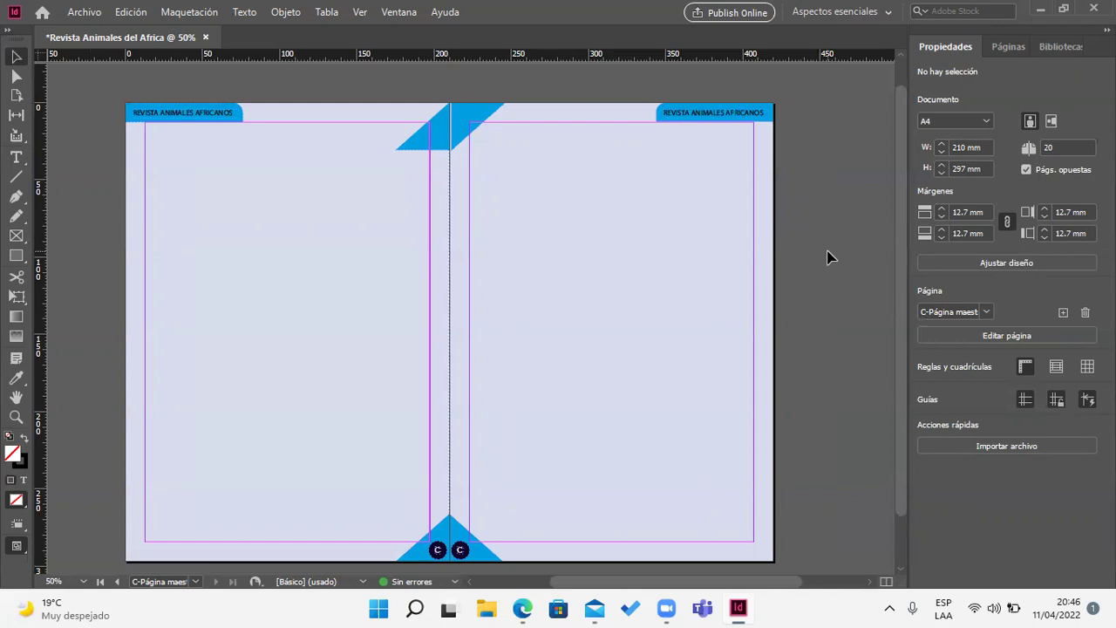
# Step: Look through the document's page thumbnails to check which master page is applied to each spread
pyautogui.click(1008, 49)
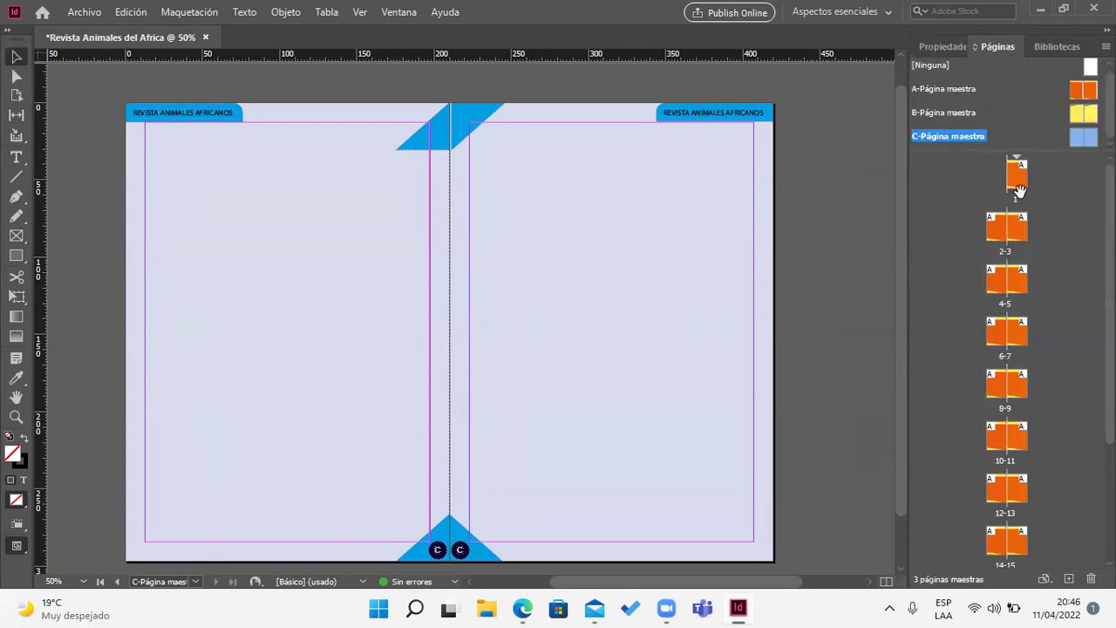
pyautogui.scroll(-5, 1015, 347)
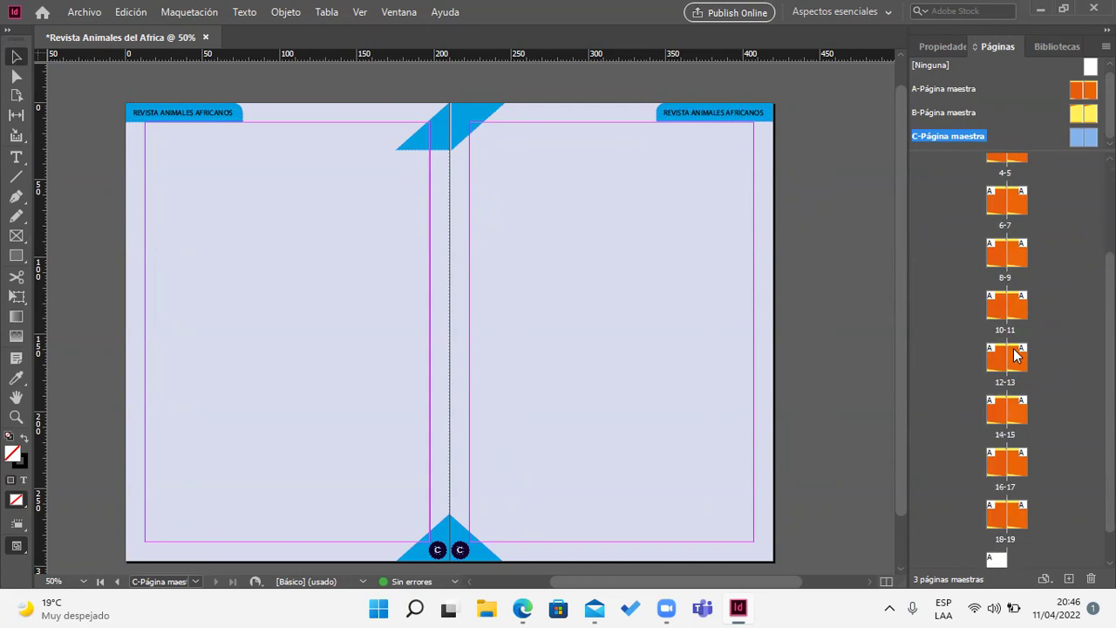
pyautogui.scroll(5, 1015, 347)
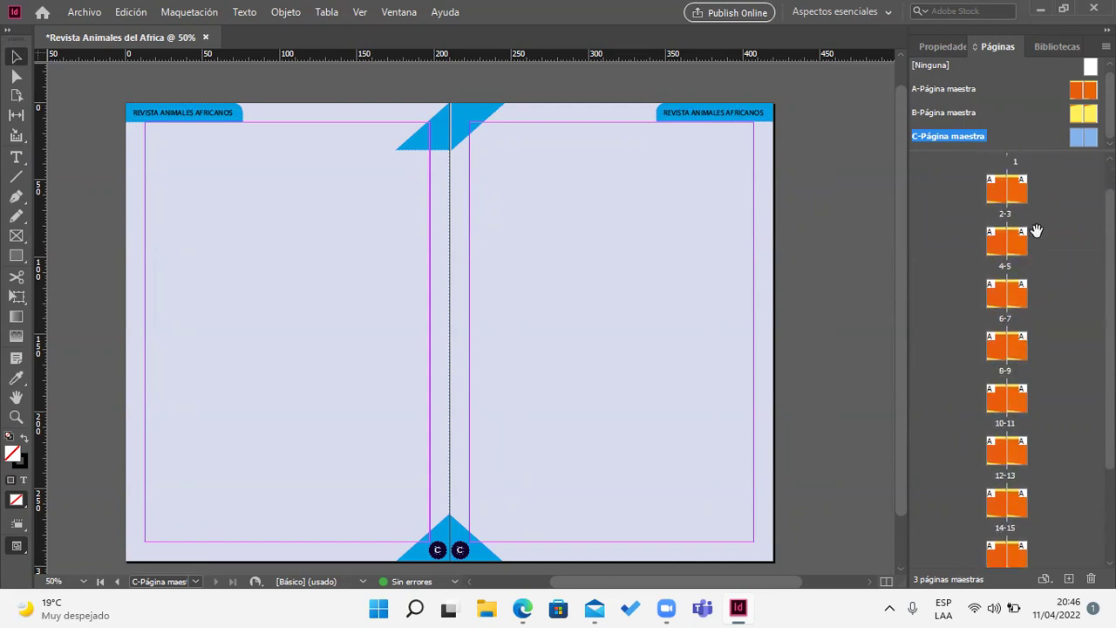
pyautogui.scroll(1, 1051, 162)
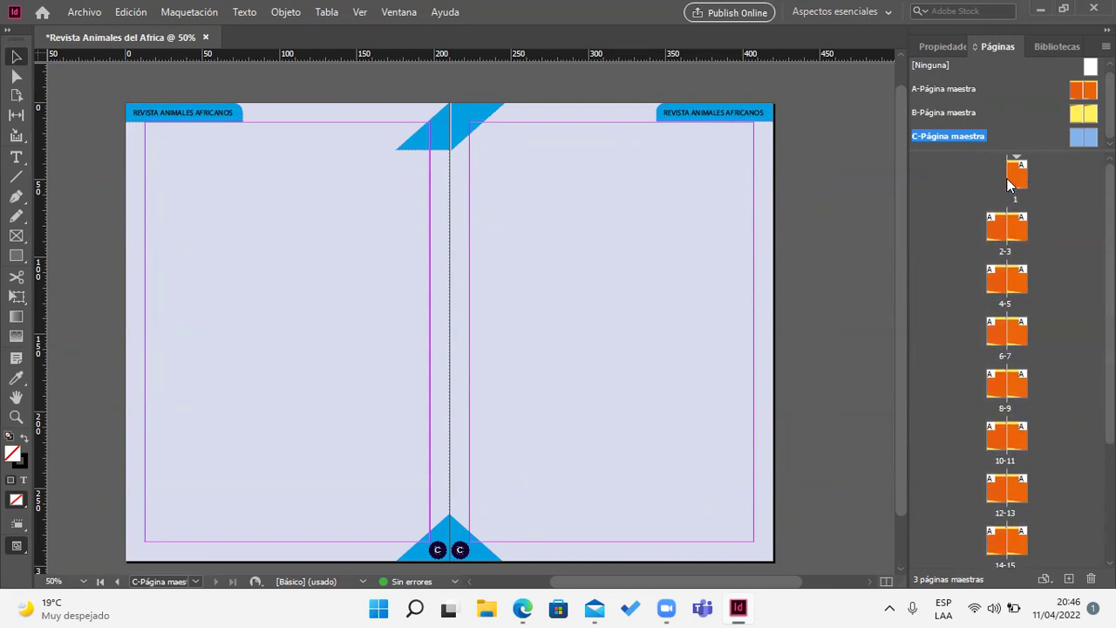